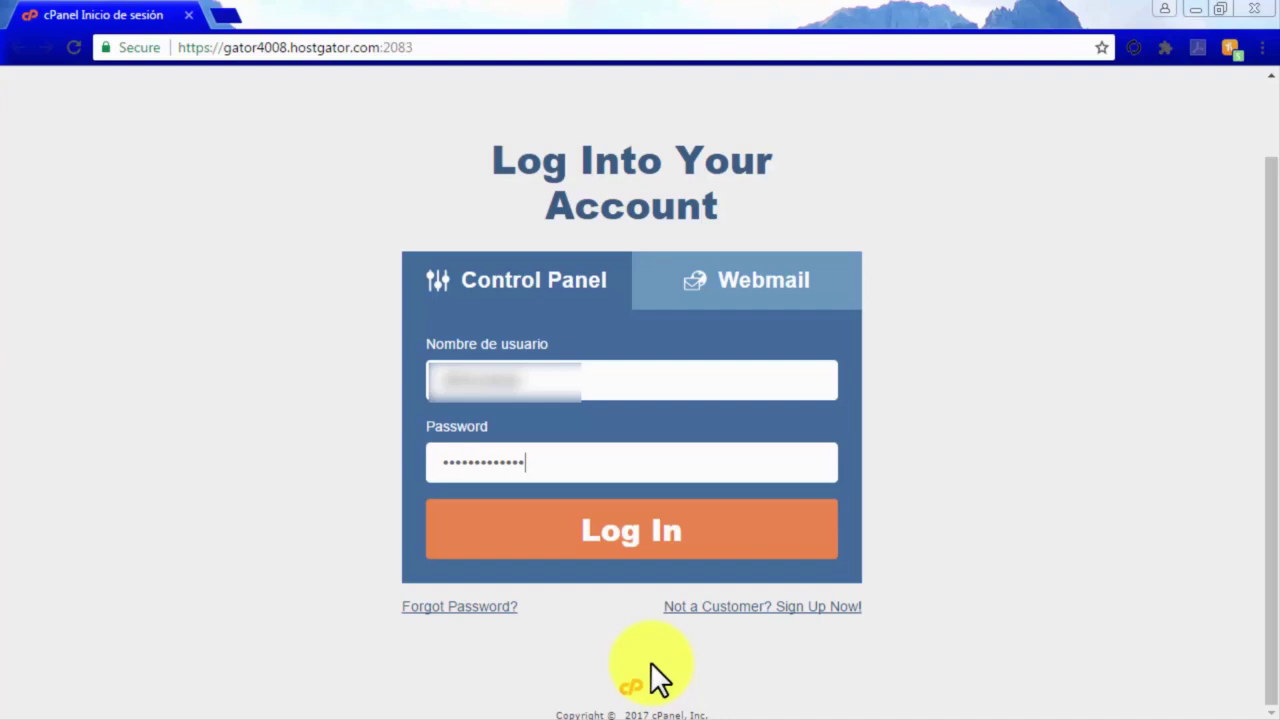
Sign in to HostGator cPanel and open the WordPress 1-Click Installation page.
click(656, 546)
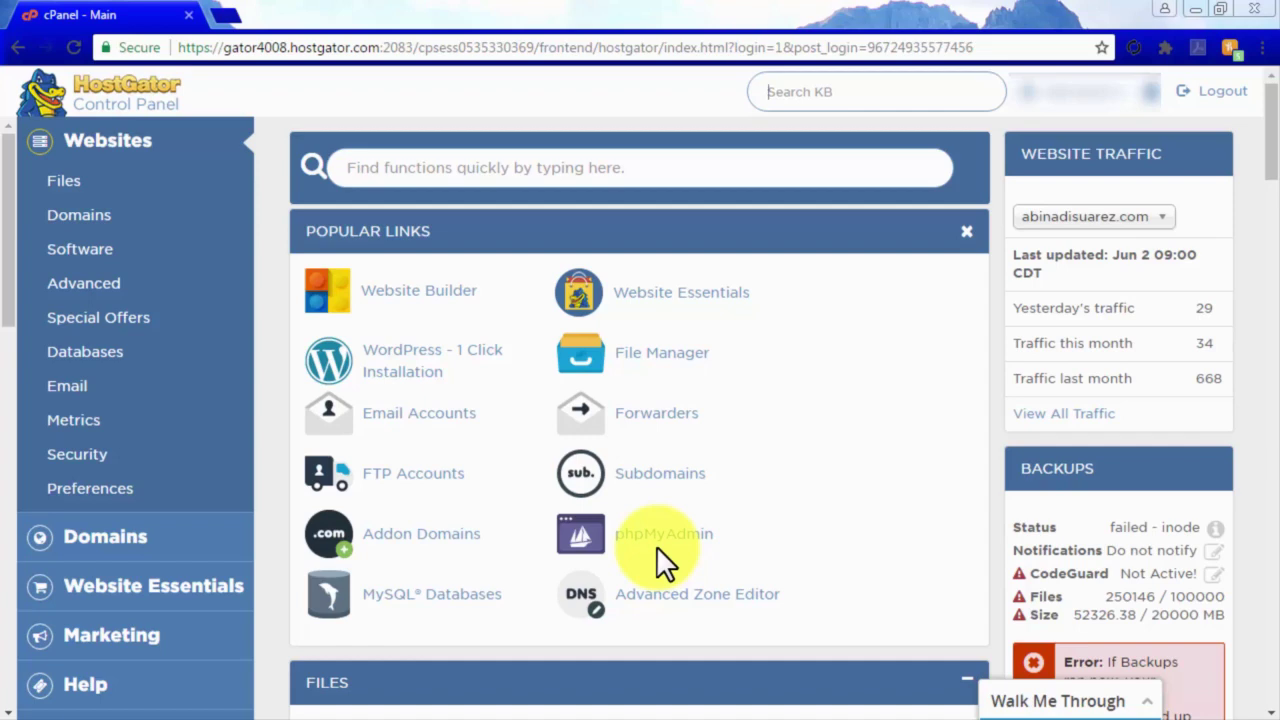
click(410, 372)
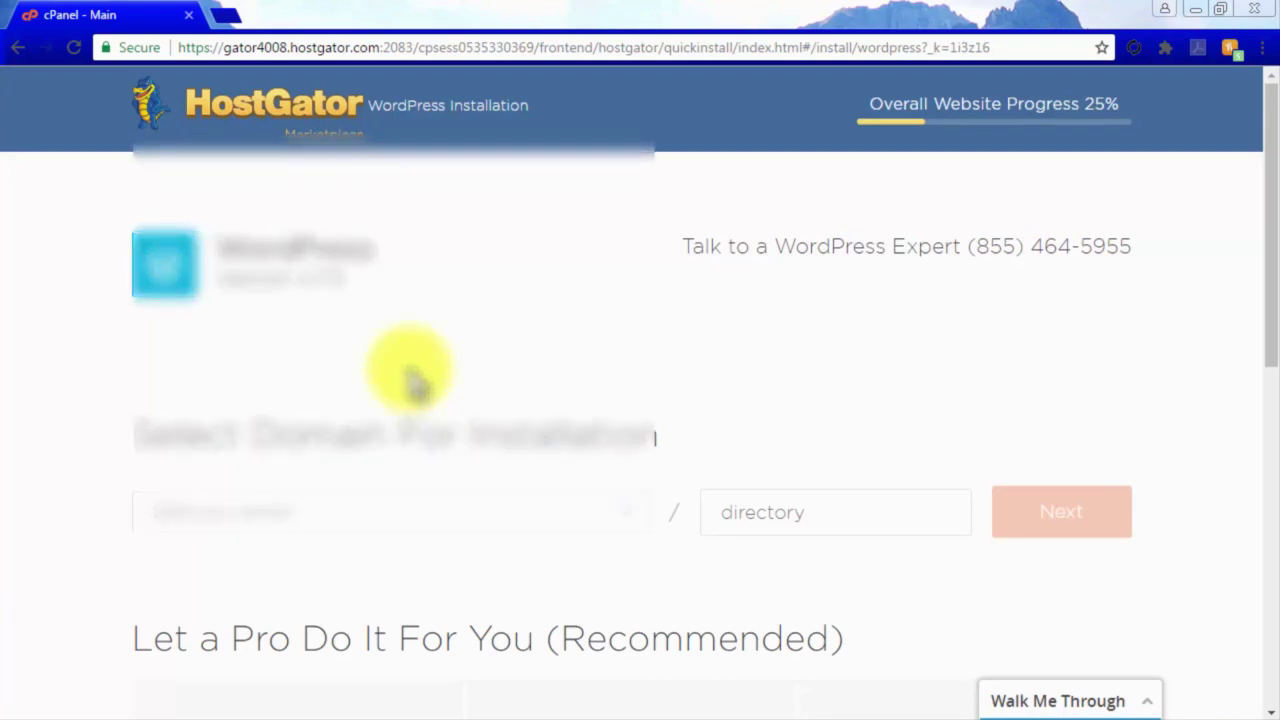
Target the first available domain with install directory 'cinemasoundathome' and proceed to install settings.
click(568, 520)
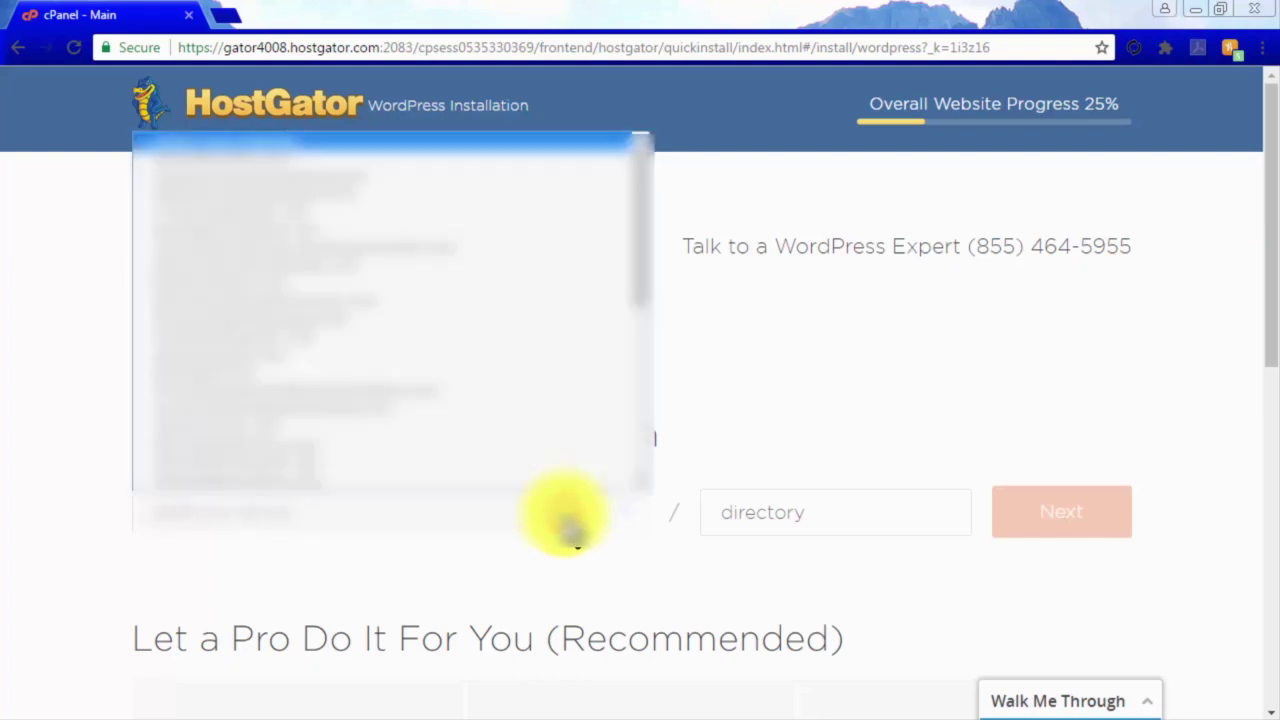
click(338, 168)
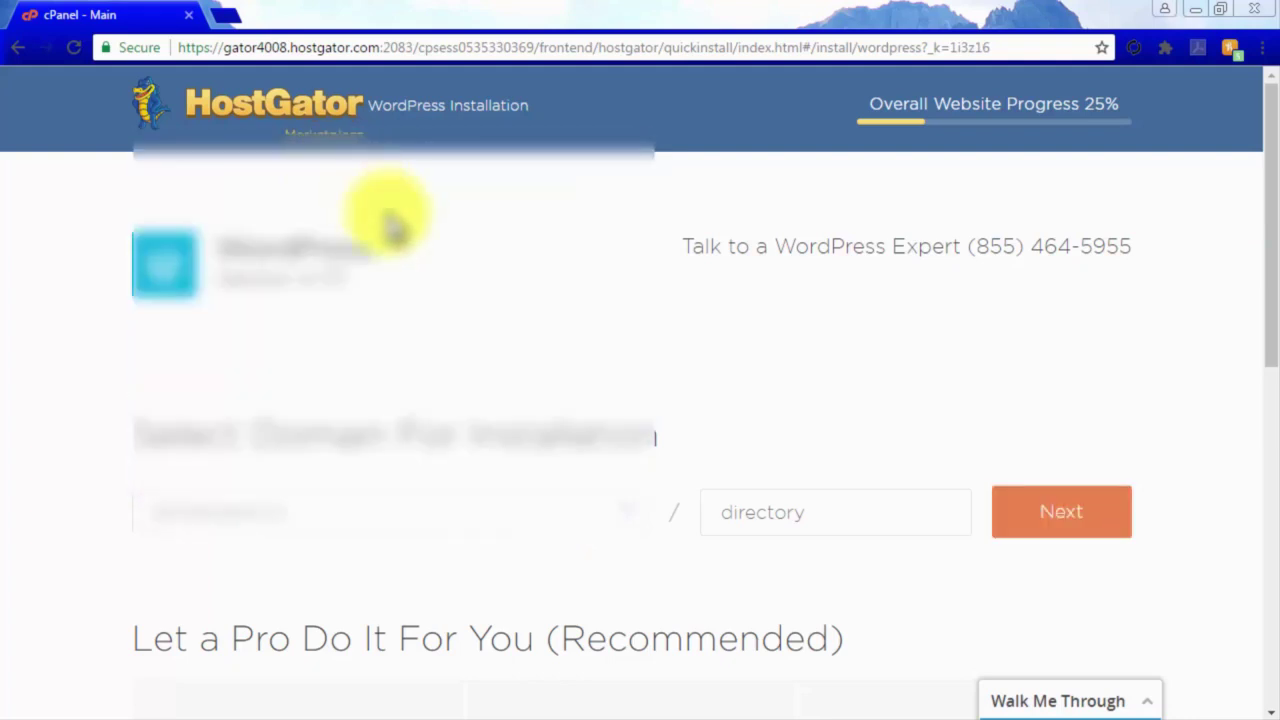
click(766, 513)
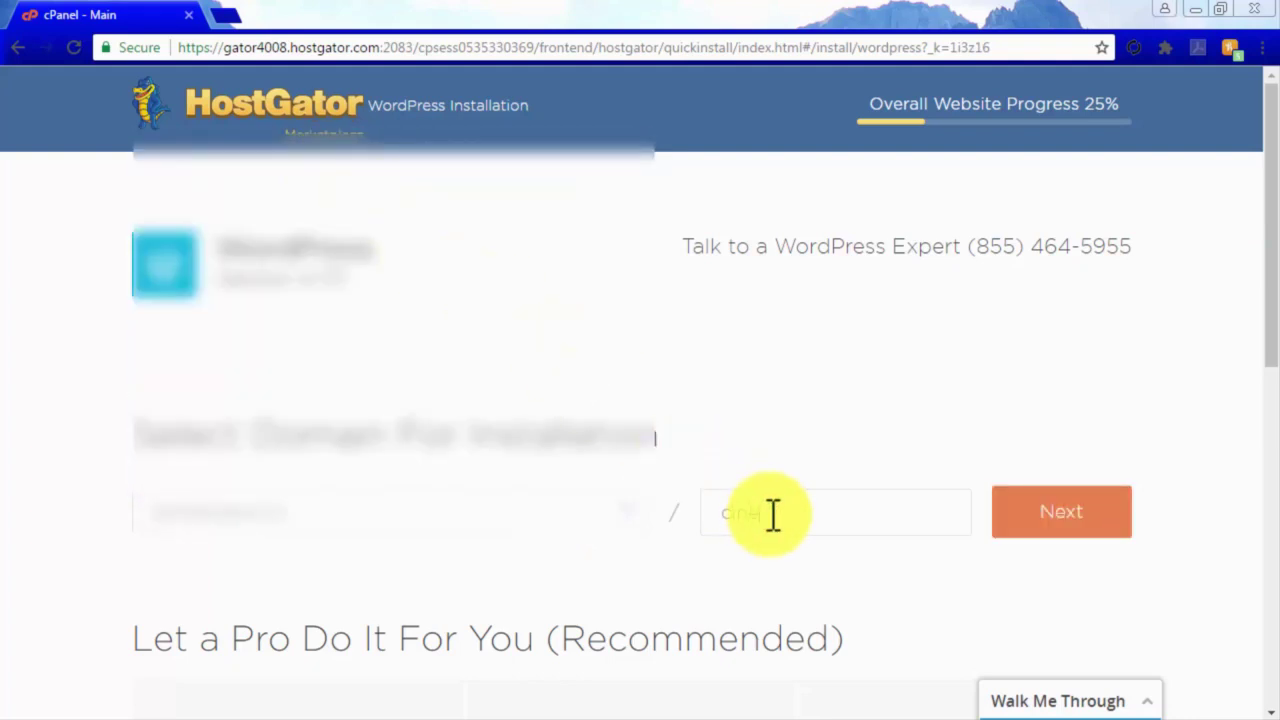
text(cinemasoundathome)
click(1055, 515)
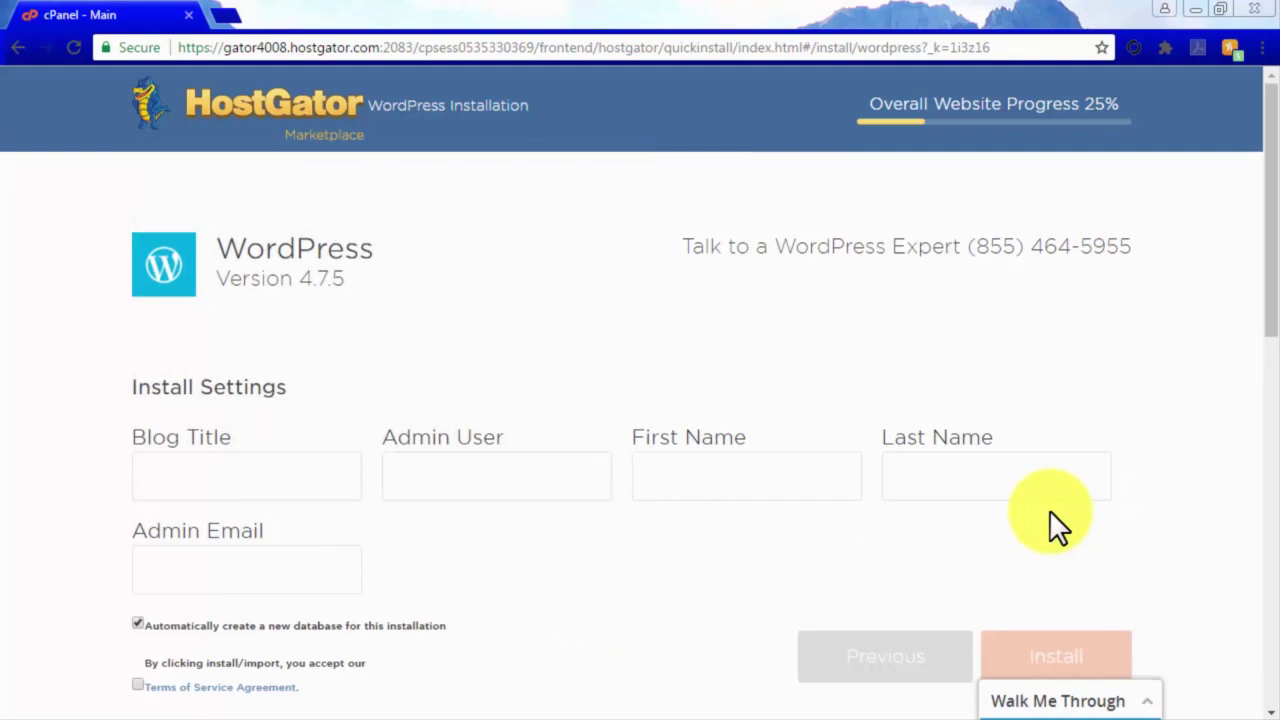
Enter blog title Cinema Sound At Home, the admin username, the admin's first and last name, and e-mail.
click(300, 480)
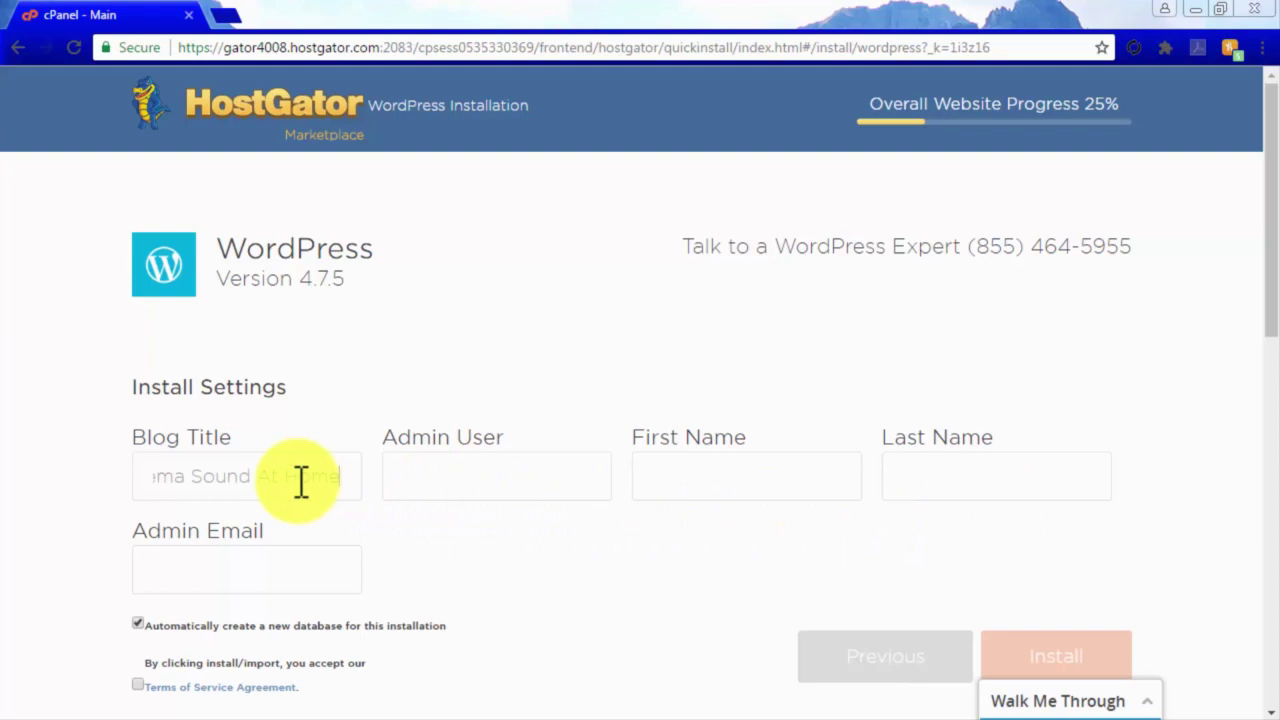
click(445, 488)
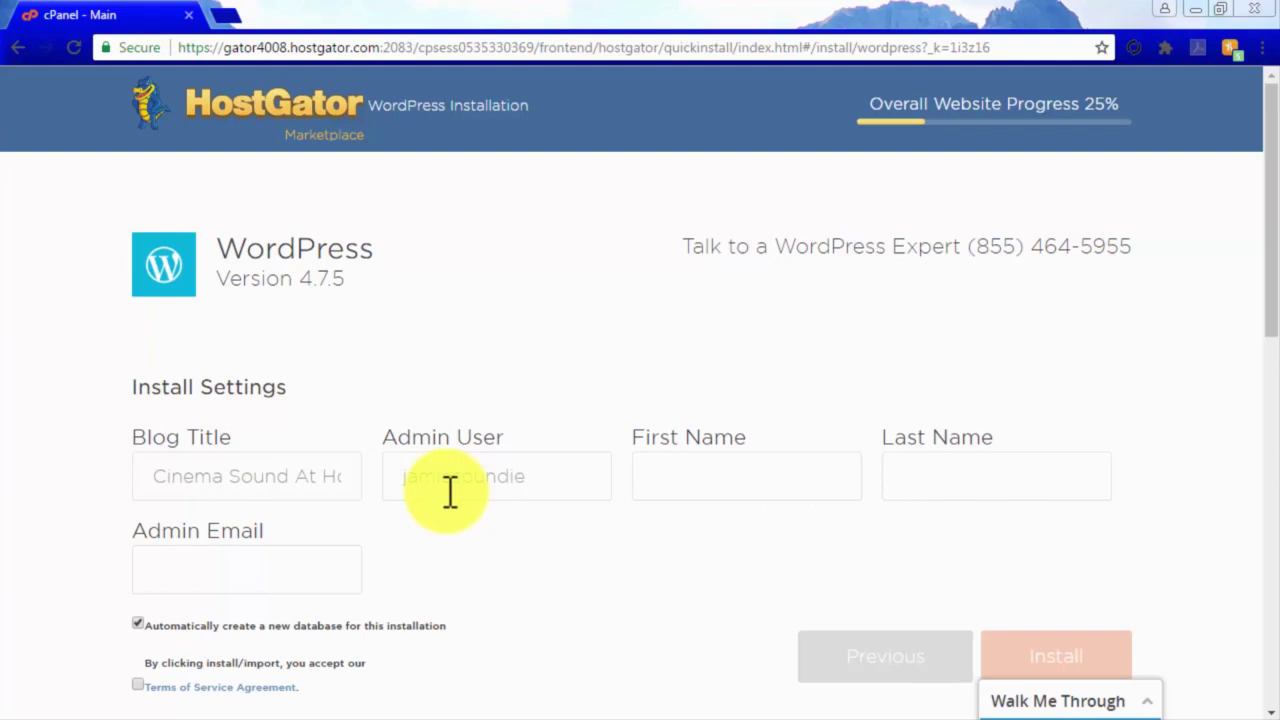
click(743, 487)
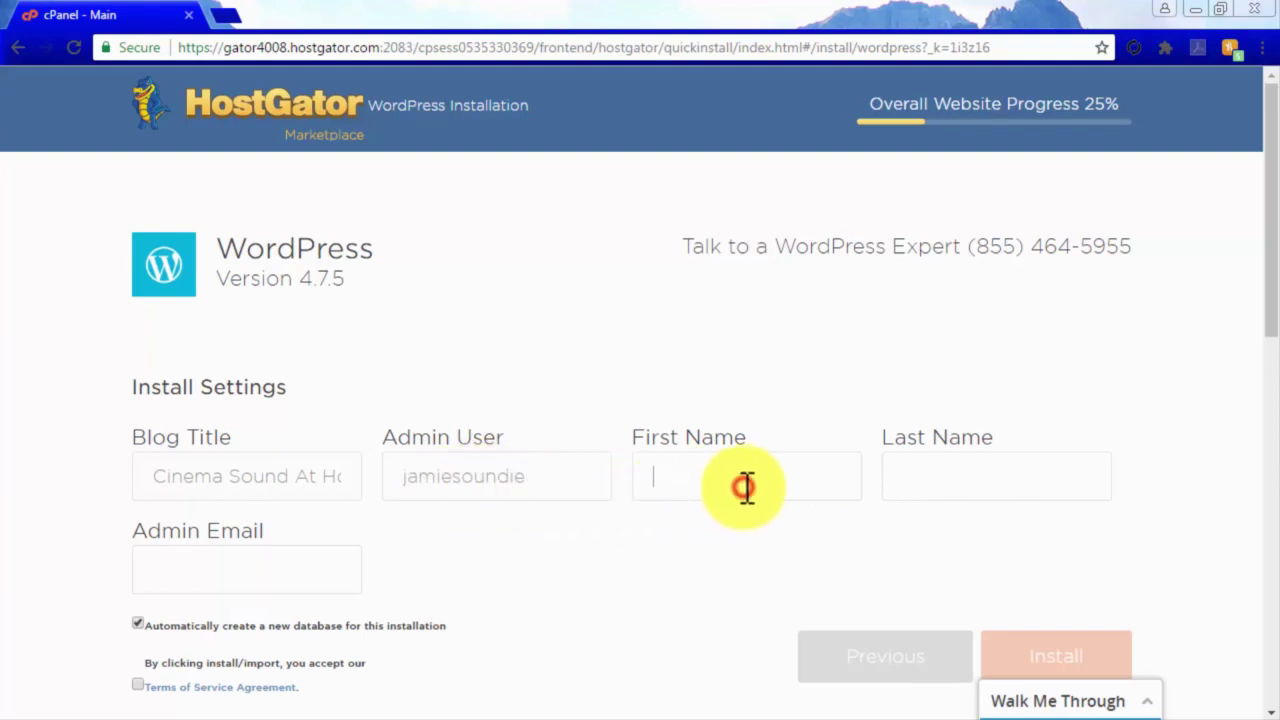
click(1000, 489)
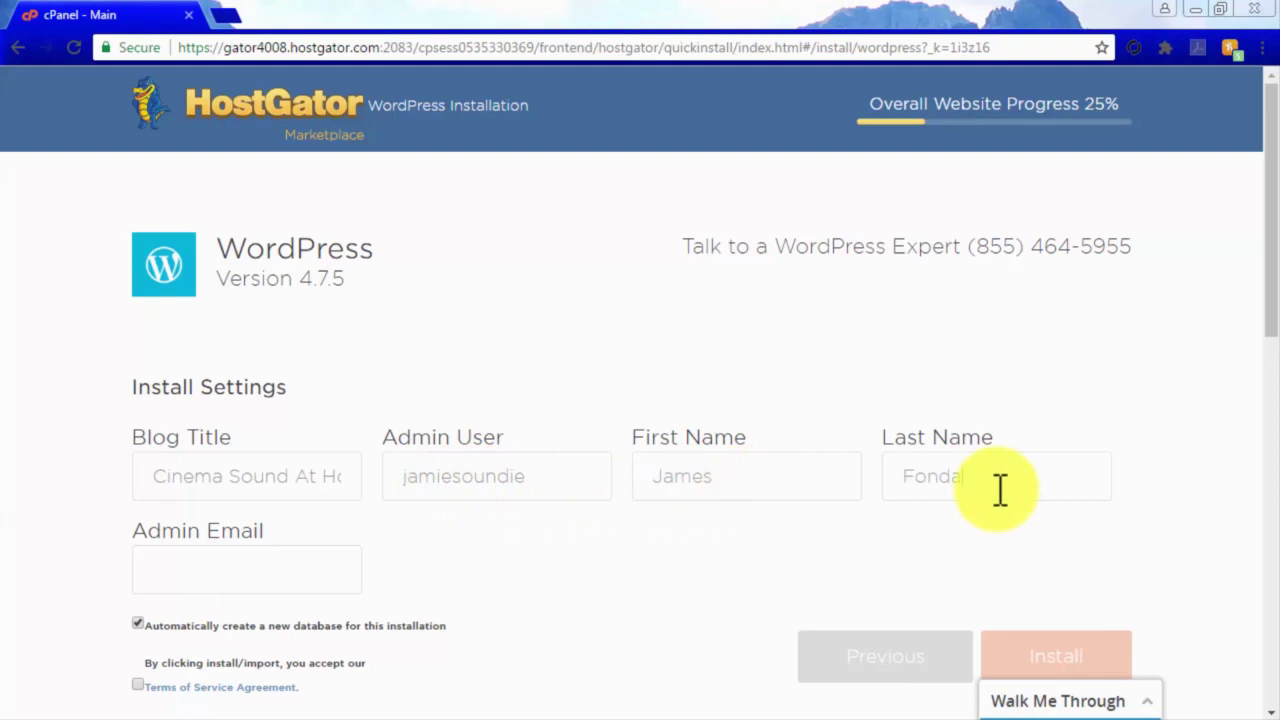
click(288, 569)
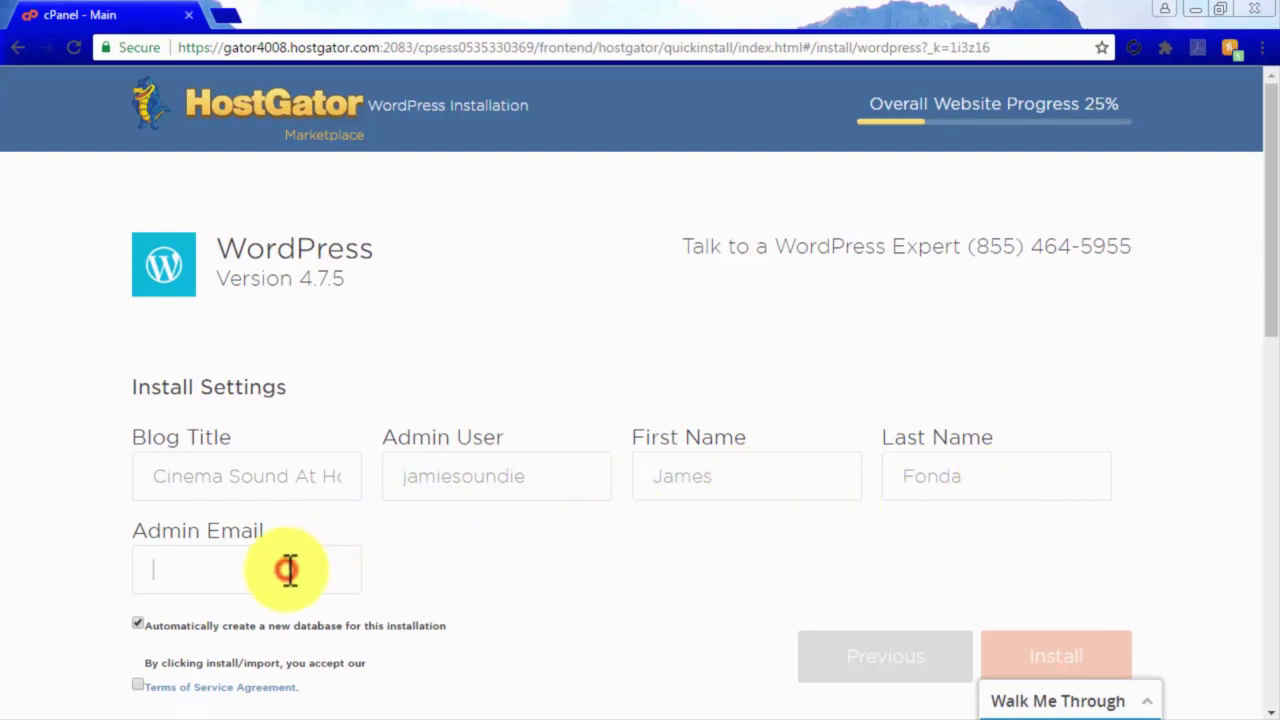
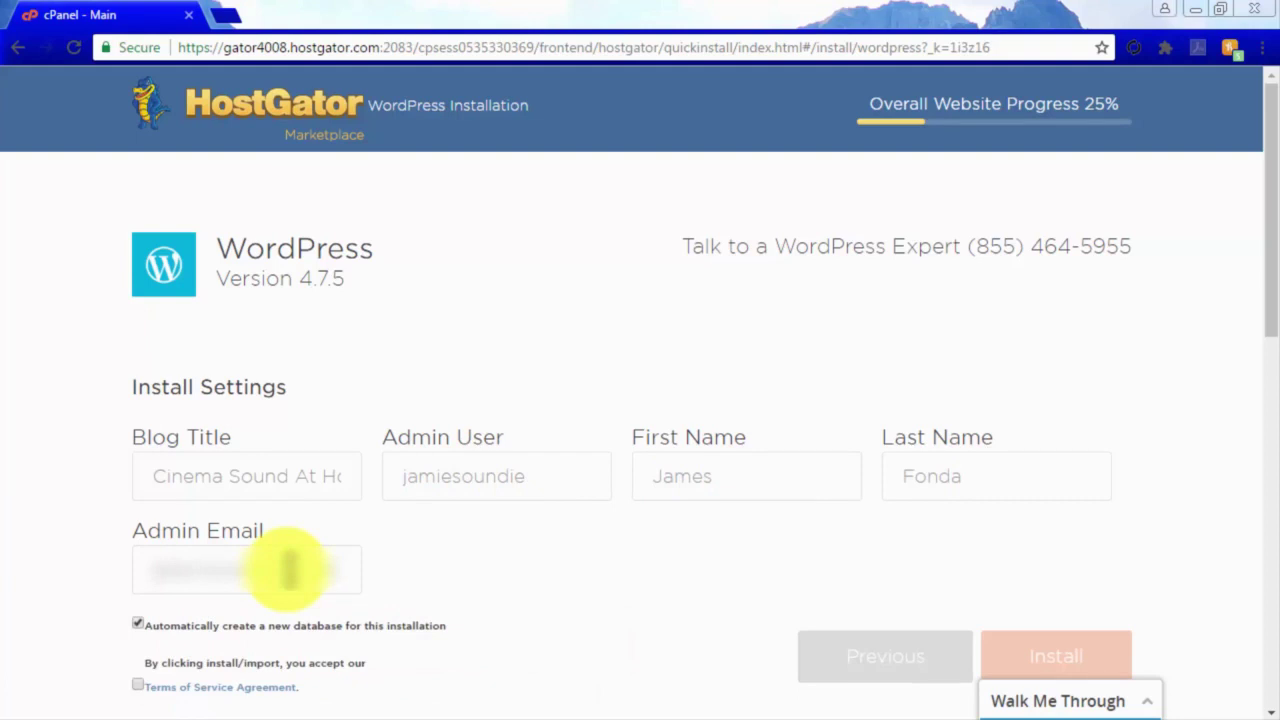
Accept the terms of service and start the WordPress installation.
scroll(430, 575, down, 1)
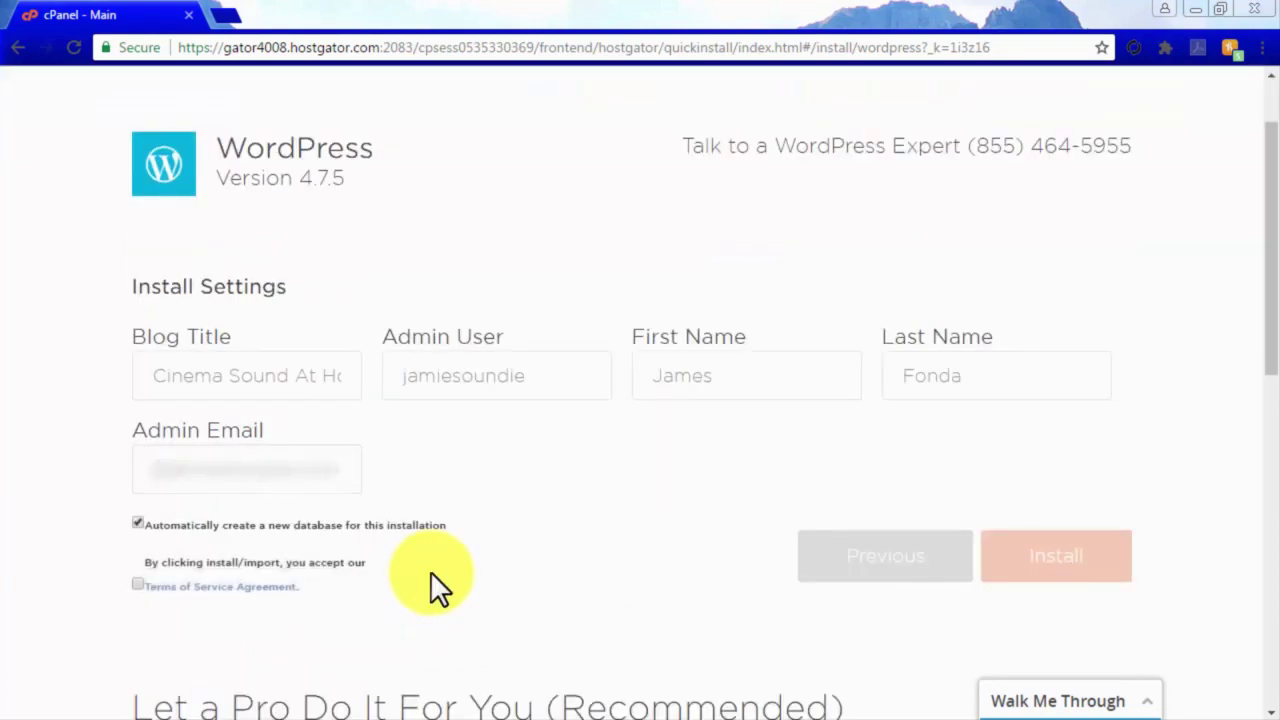
click(139, 583)
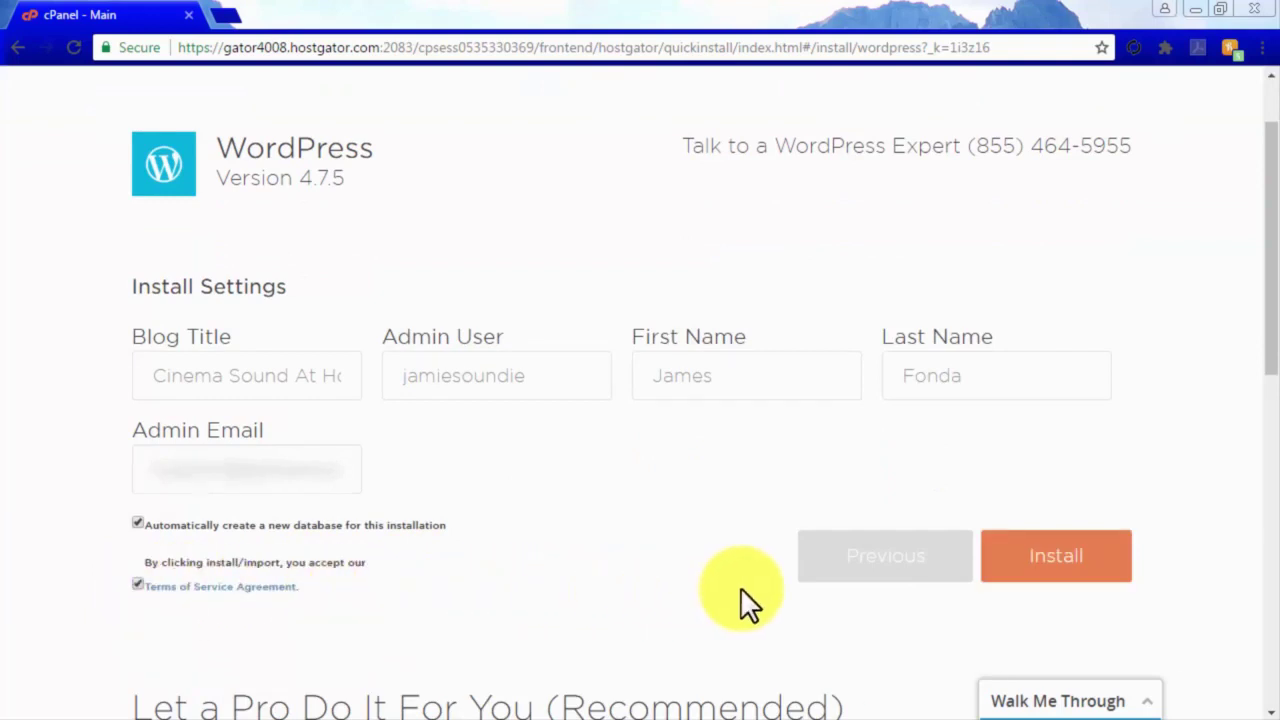
click(1083, 590)
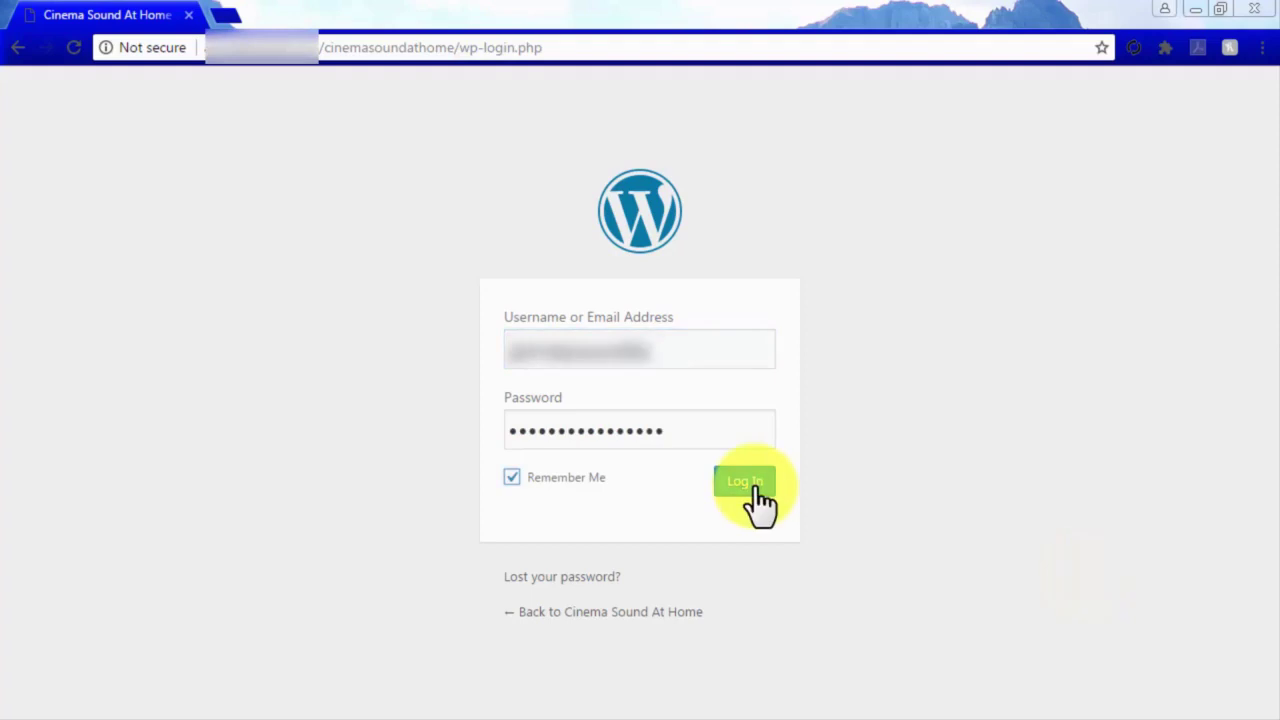
Log in to the new Cinema Sound At Home site with the pre-filled admin credentials.
click(757, 489)
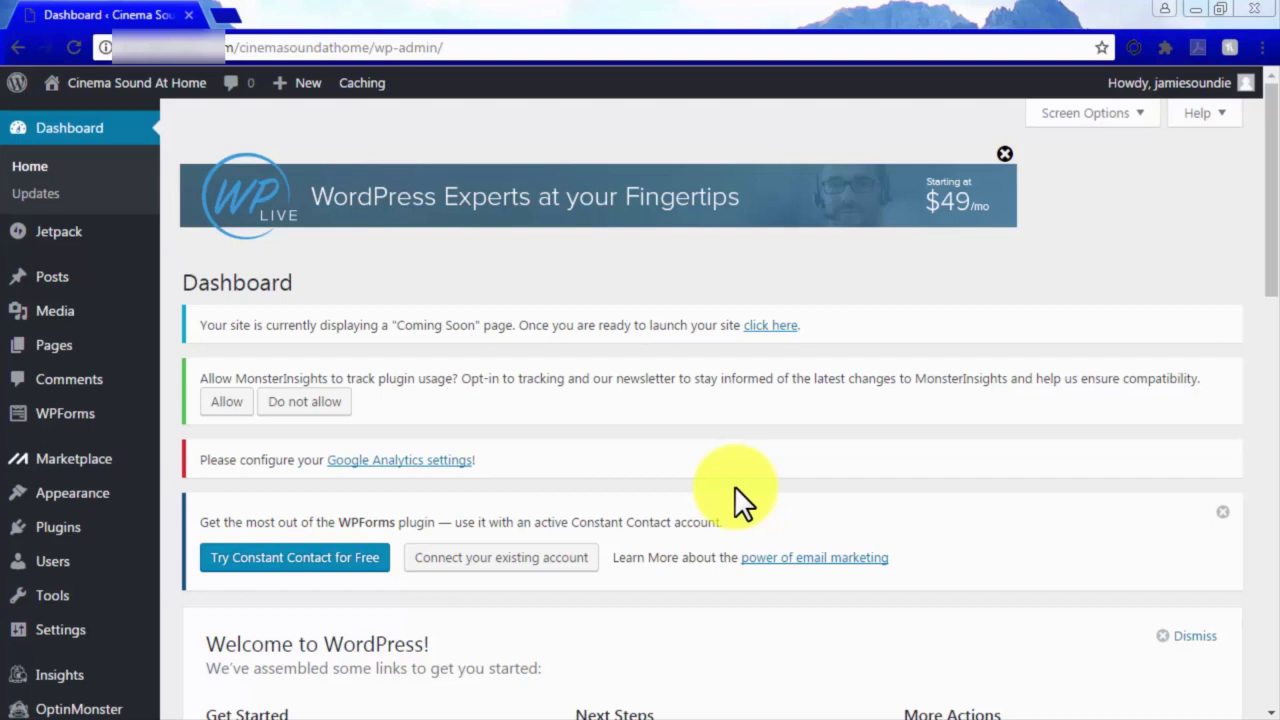
Search the theme directory for 'affiliate', then install and activate Reviewgine Affiliate.
mouse_move(100, 512)
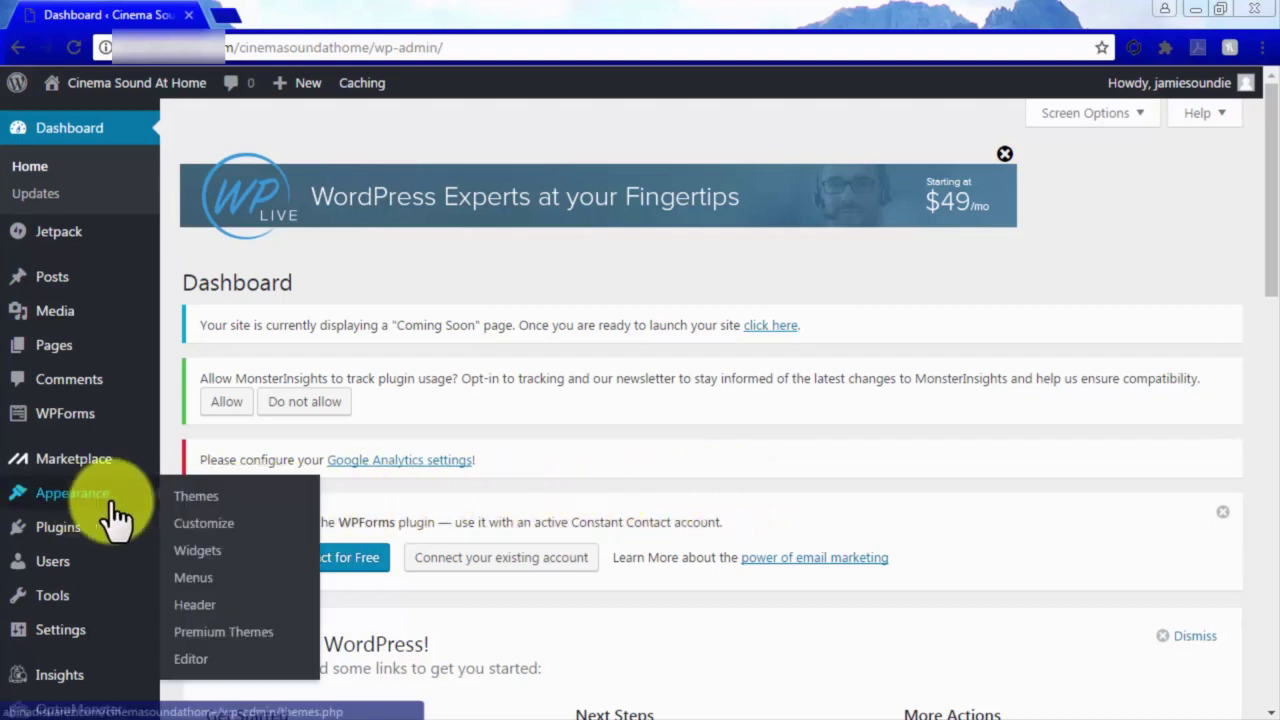
click(213, 497)
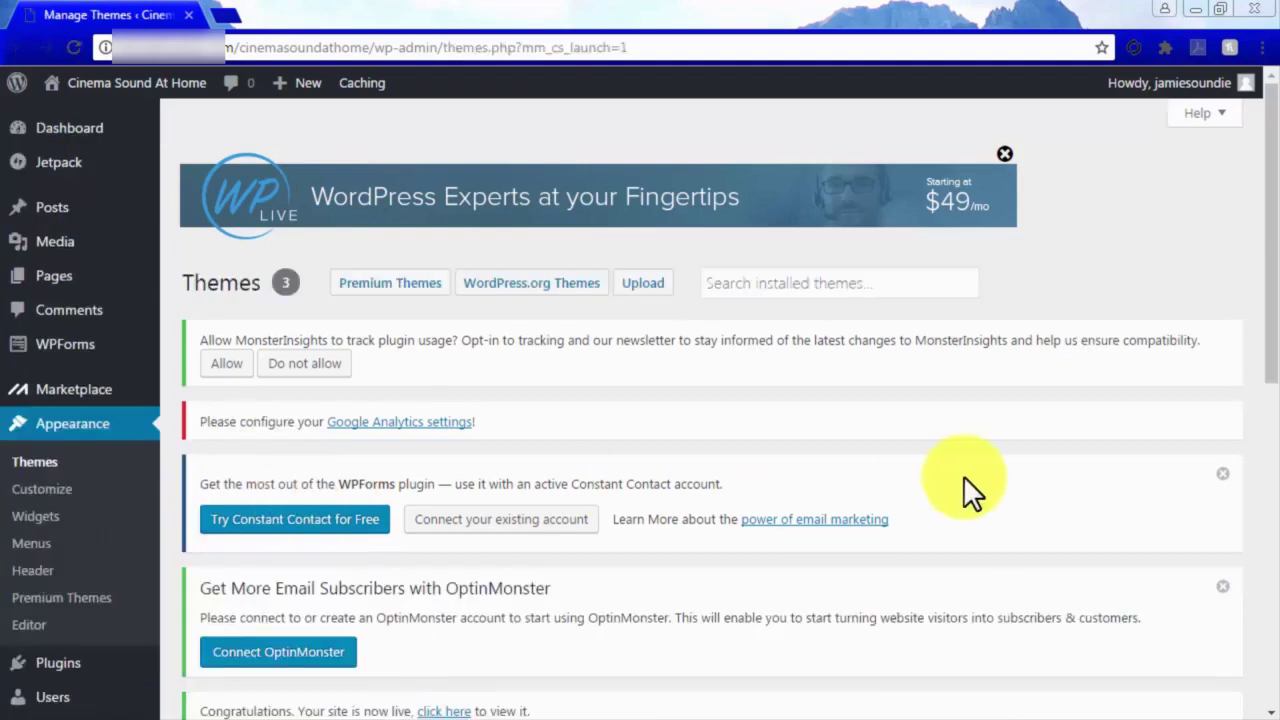
scroll(970, 480, down, 8)
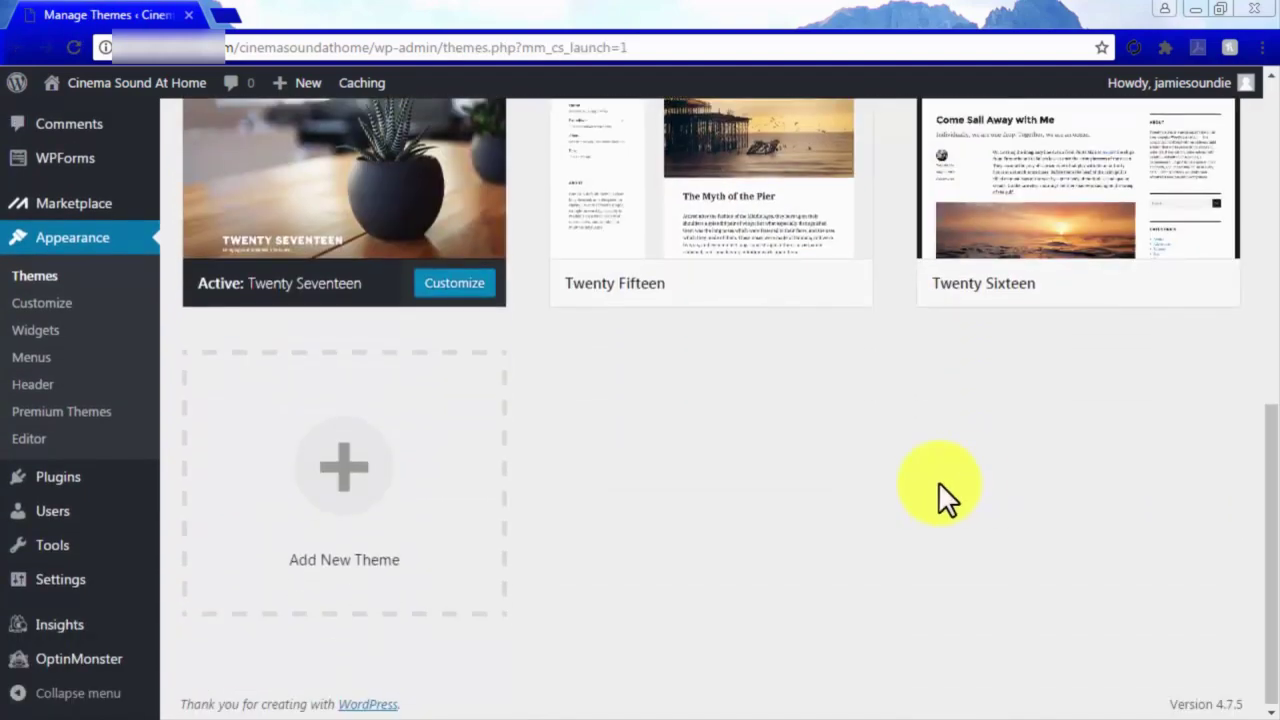
click(349, 509)
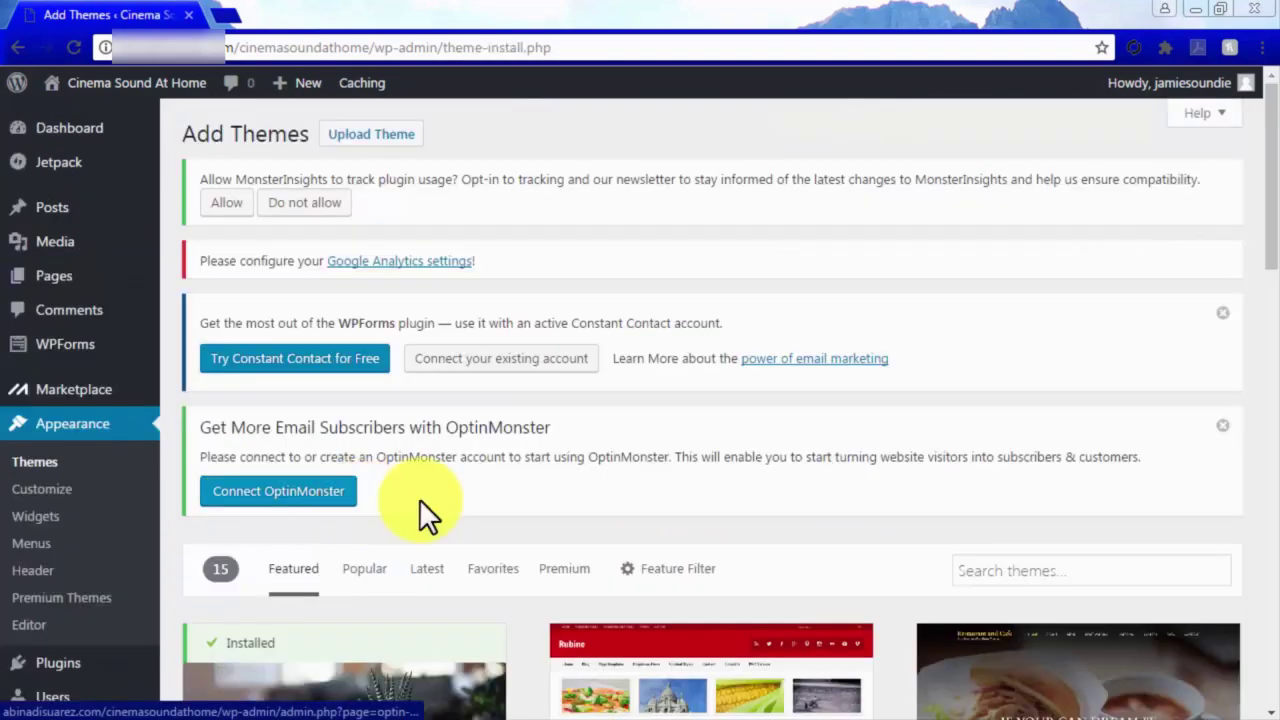
scroll(650, 505, down, 1)
scroll(876, 507, down, 2)
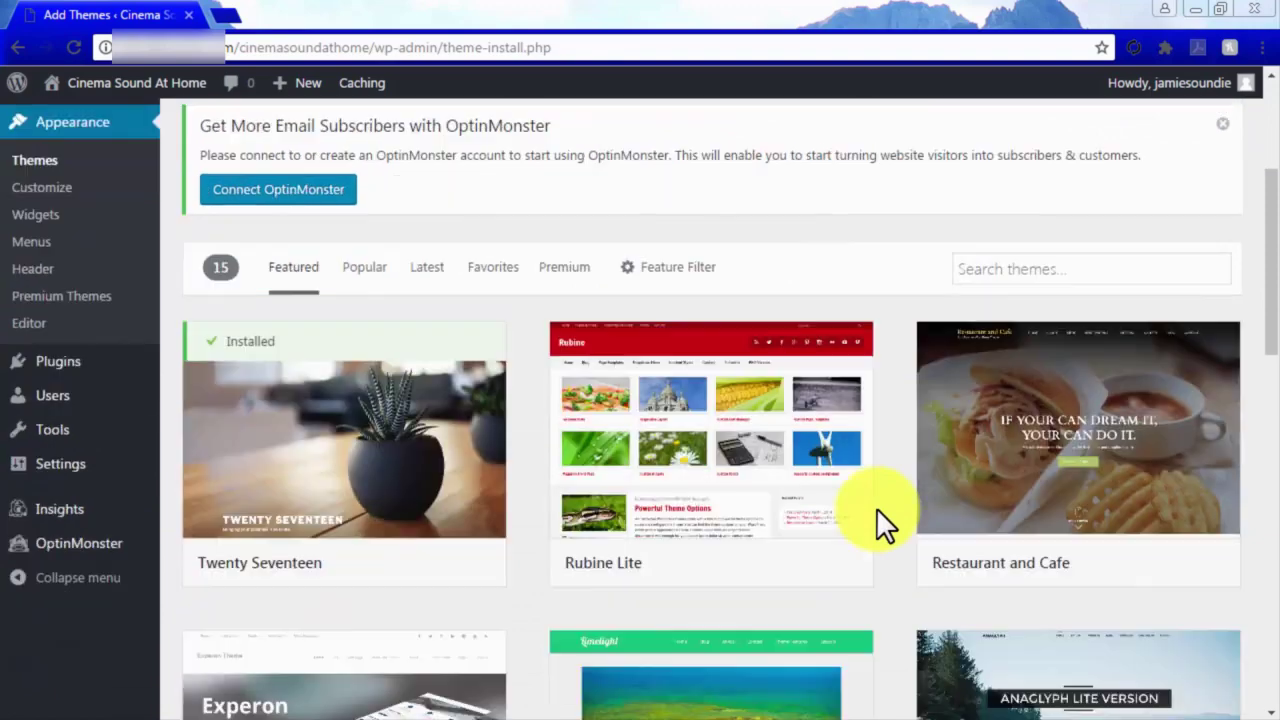
click(1049, 270)
text(affiliate)
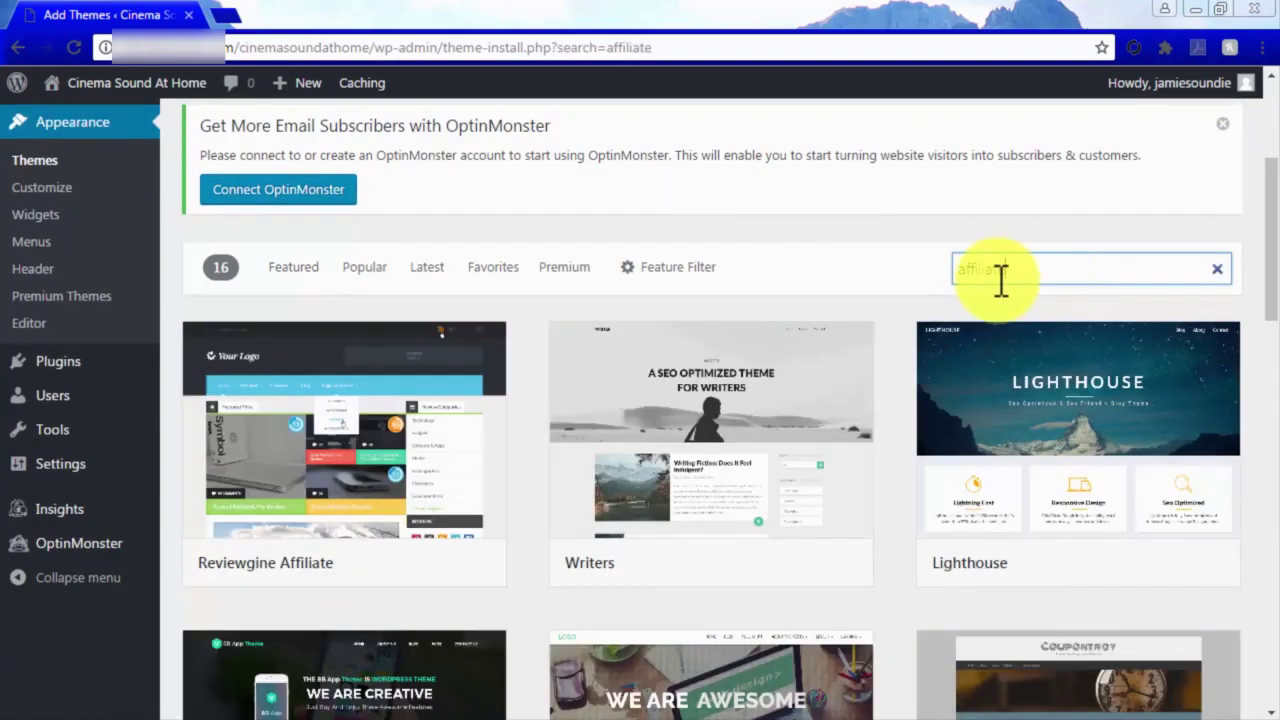
scroll(901, 280, down, 1)
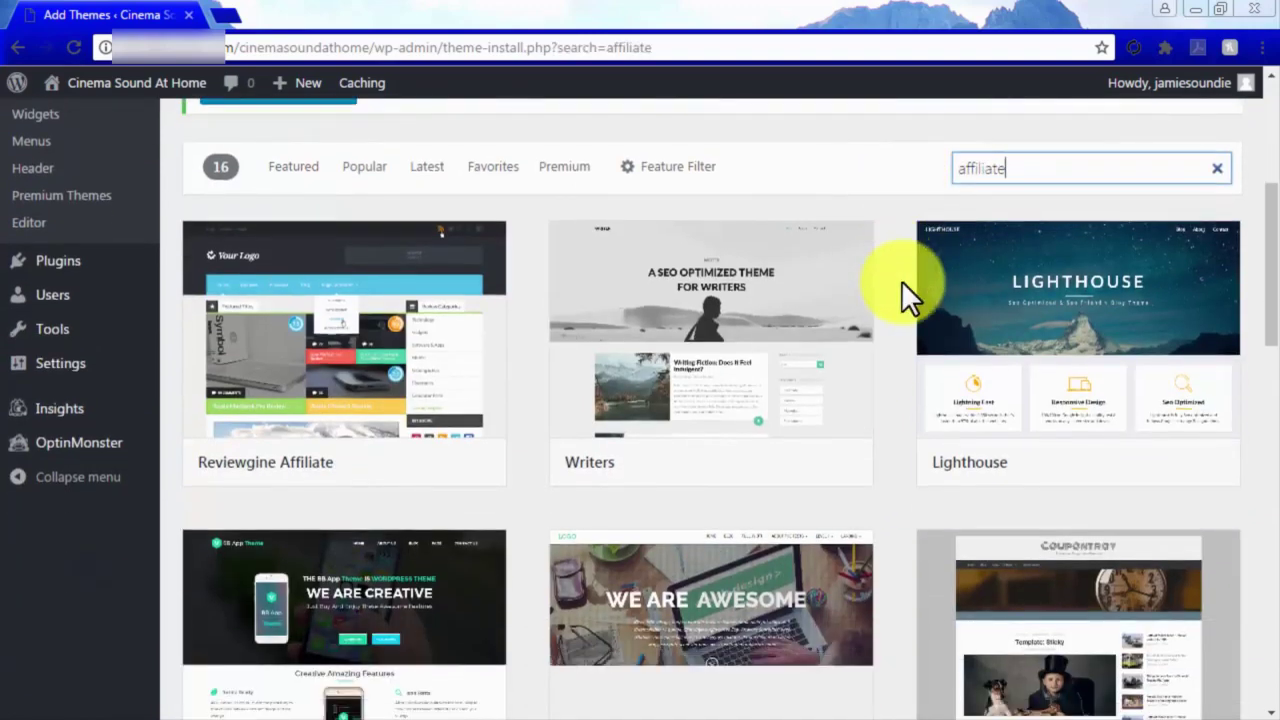
mouse_move(394, 377)
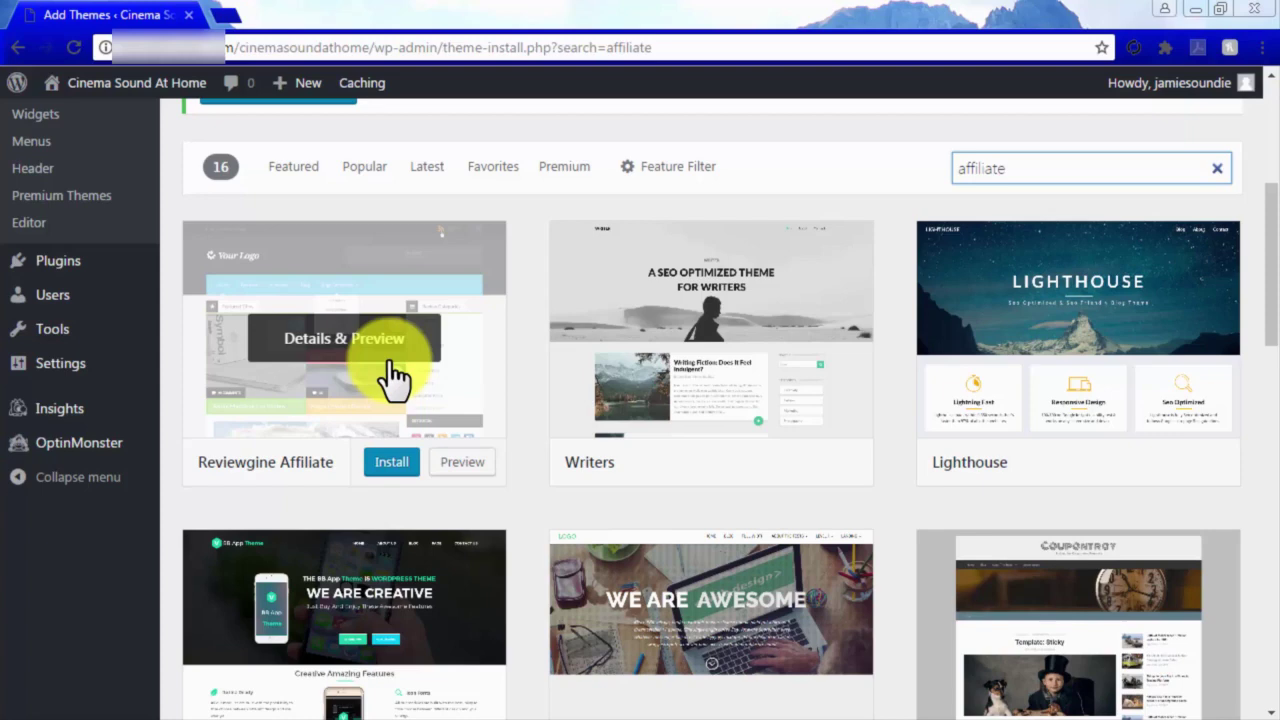
click(393, 470)
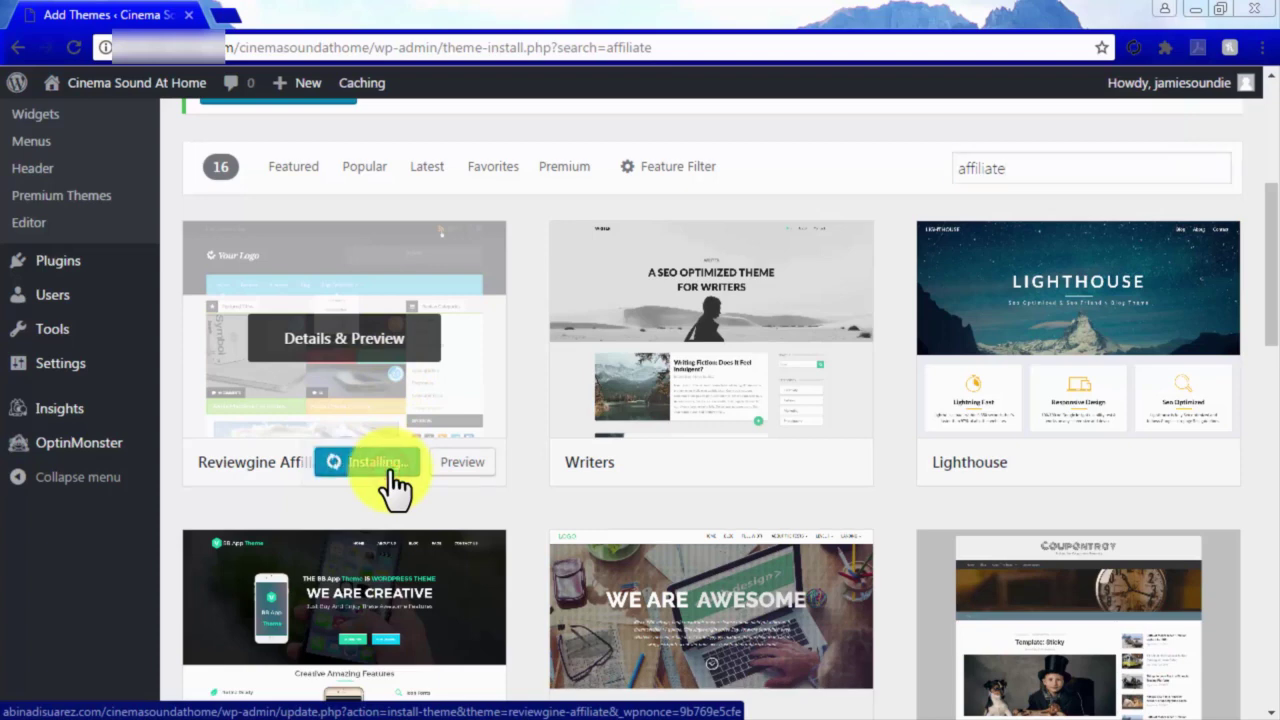
click(362, 466)
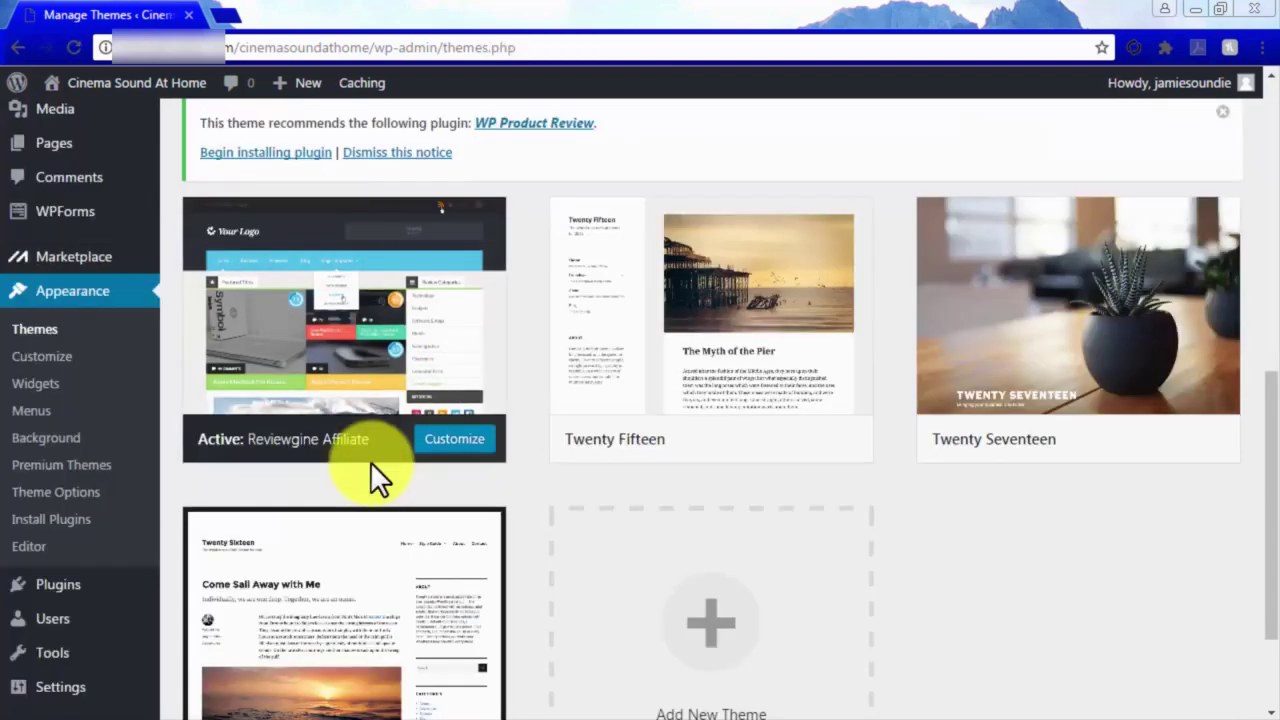
Preview Reviewgine Affiliate in the Customizer, close it, and go to the Pages list.
click(438, 440)
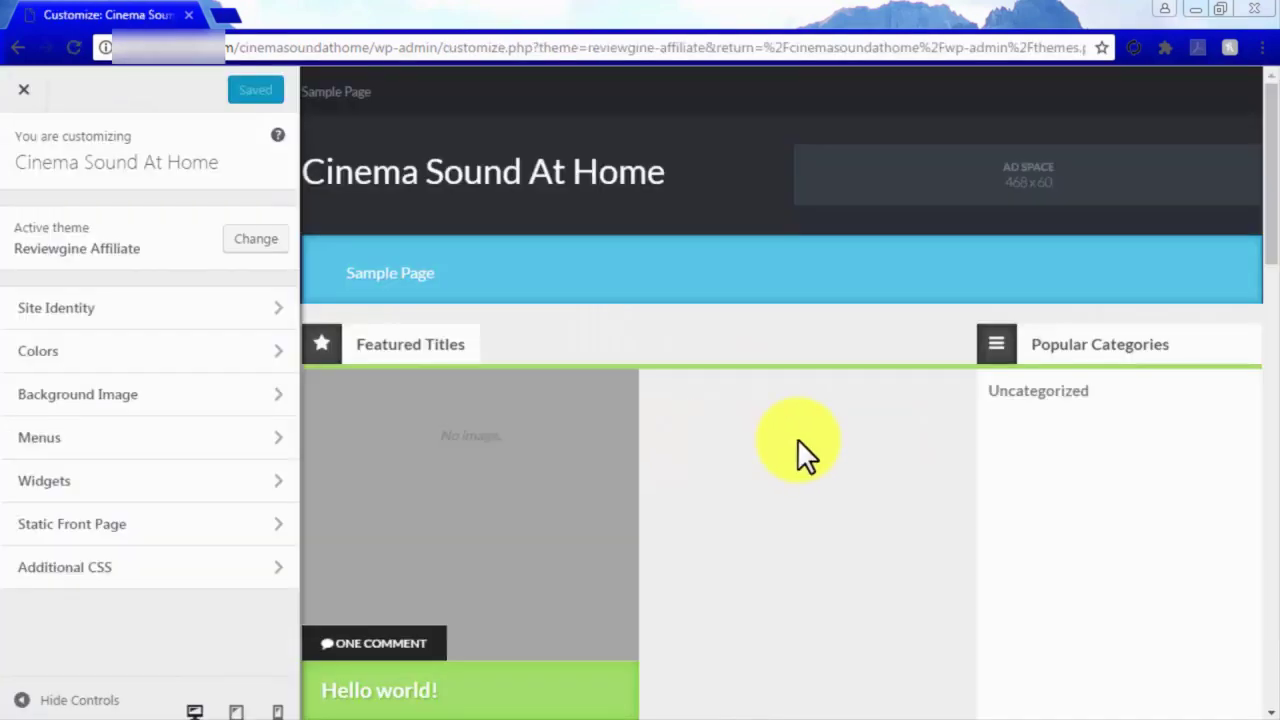
scroll(797, 438, down, 4)
scroll(797, 438, down, 6)
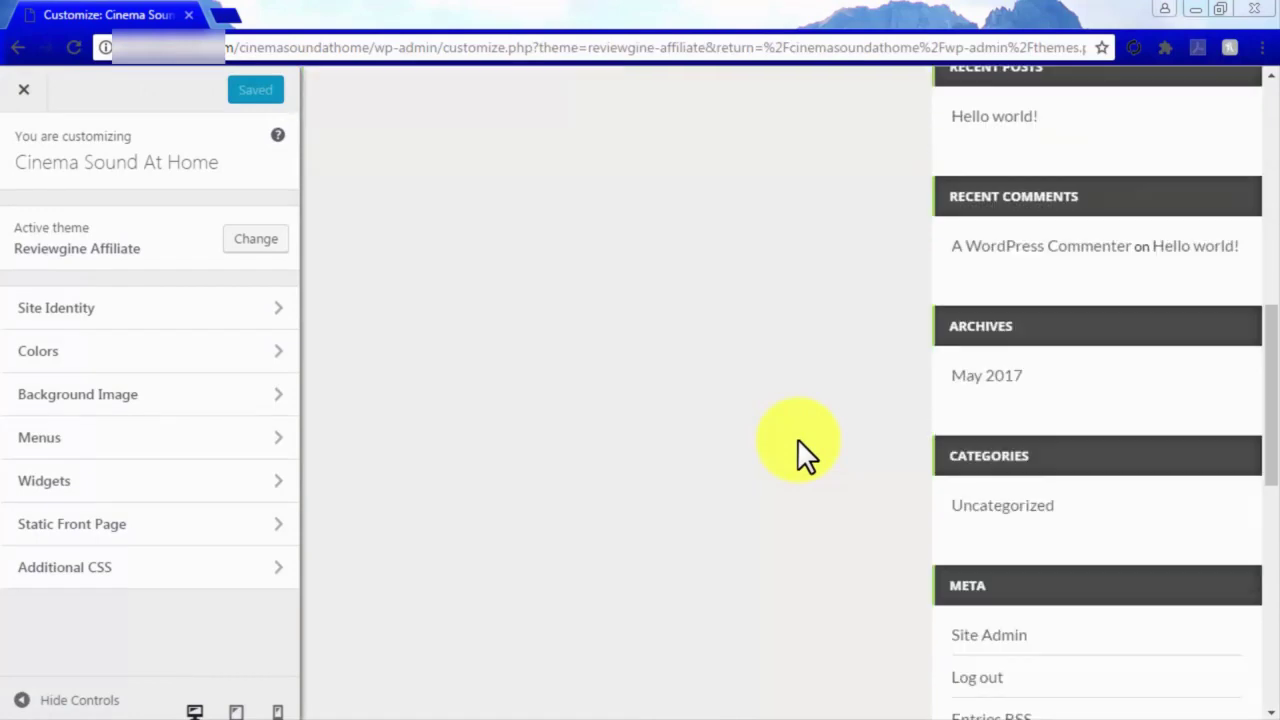
scroll(797, 438, up, 10)
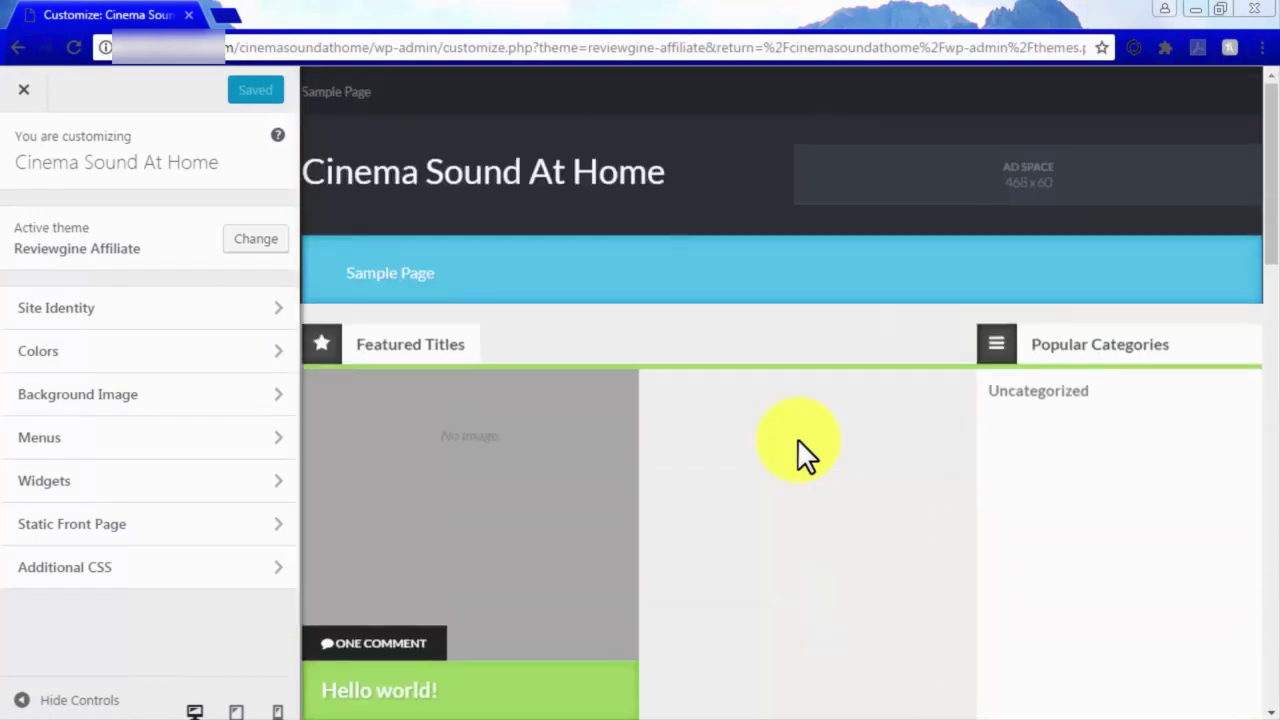
click(16, 90)
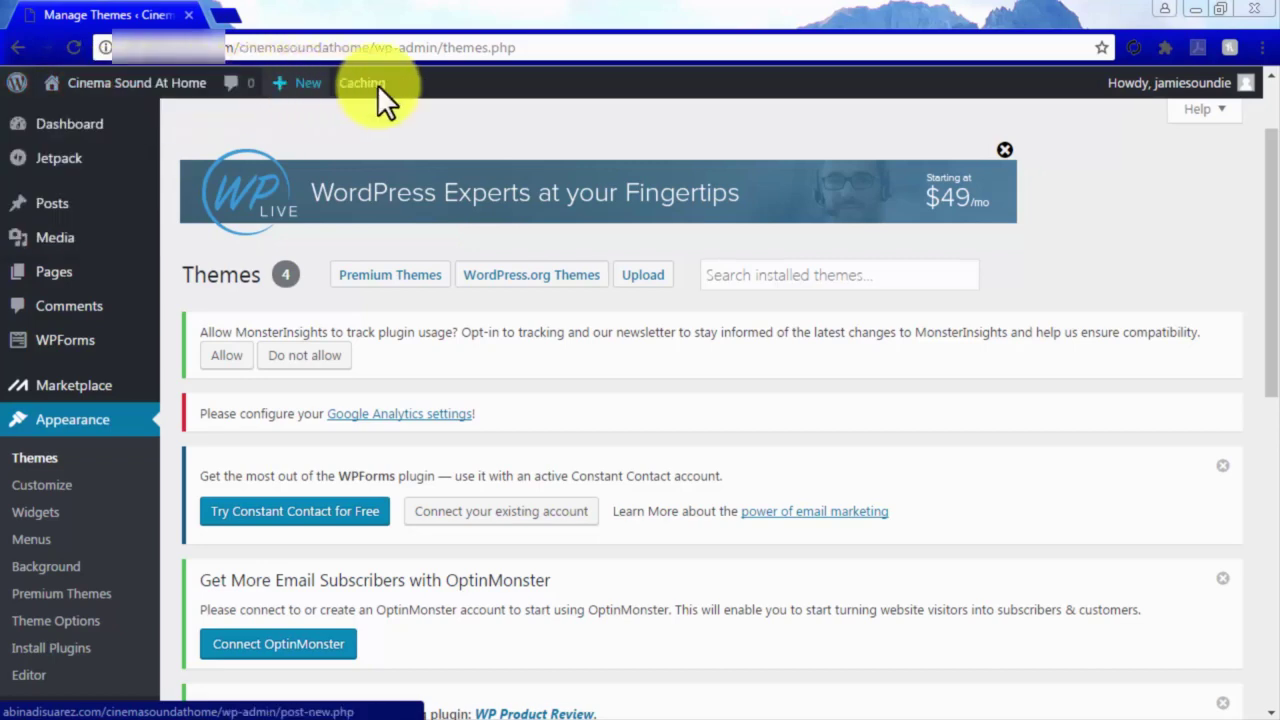
click(50, 272)
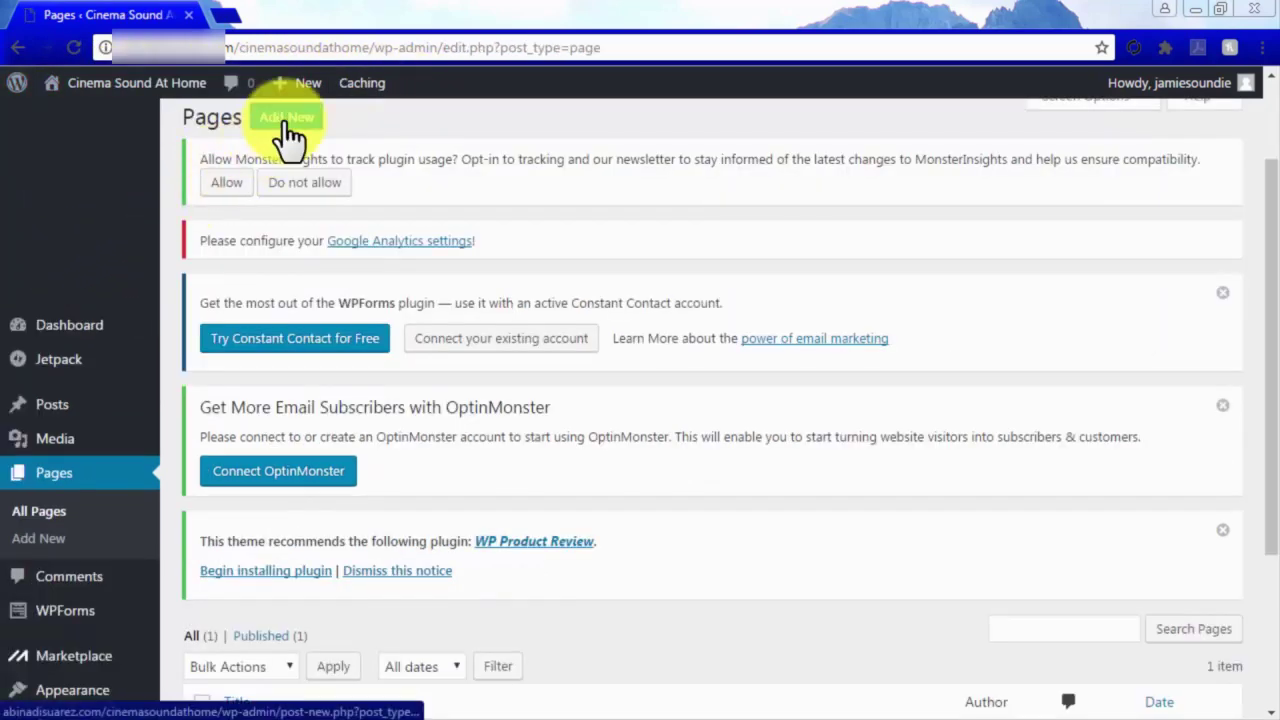
Create a new page titled 'Dolby TruHD Review' with the pasted intro sentence as body.
click(285, 122)
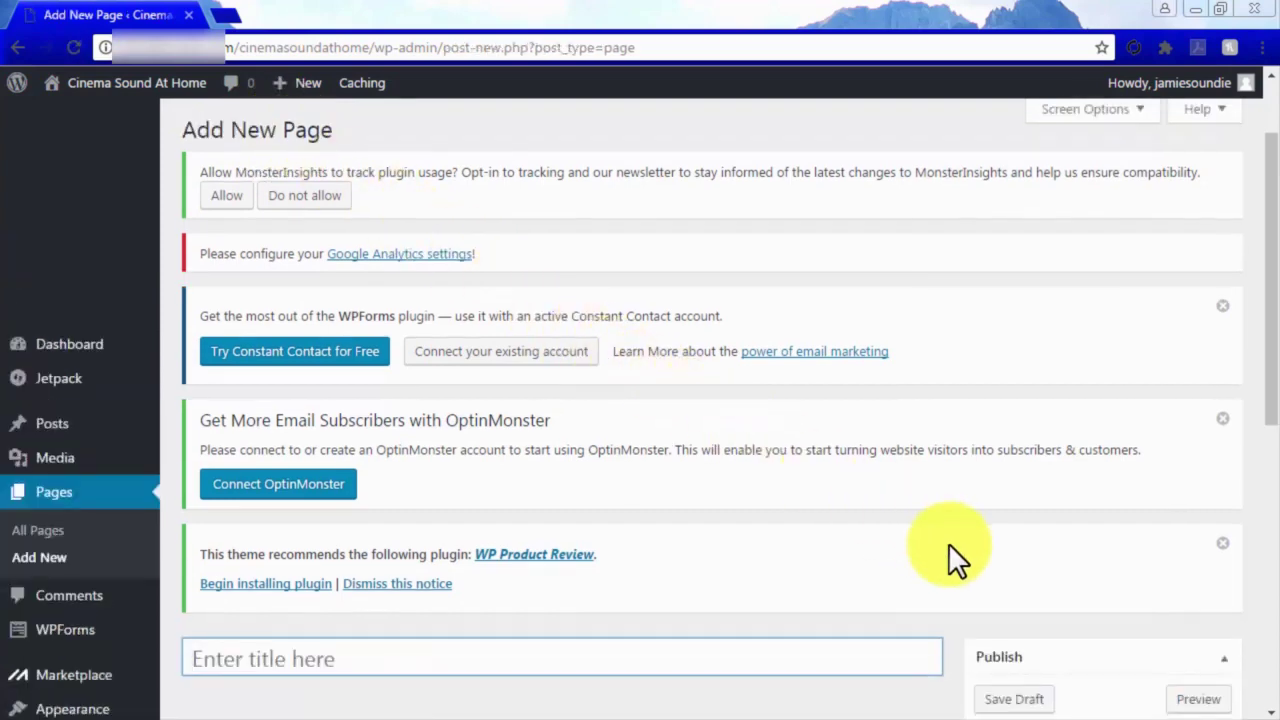
scroll(948, 543, down, 2)
scroll(948, 543, down, 2)
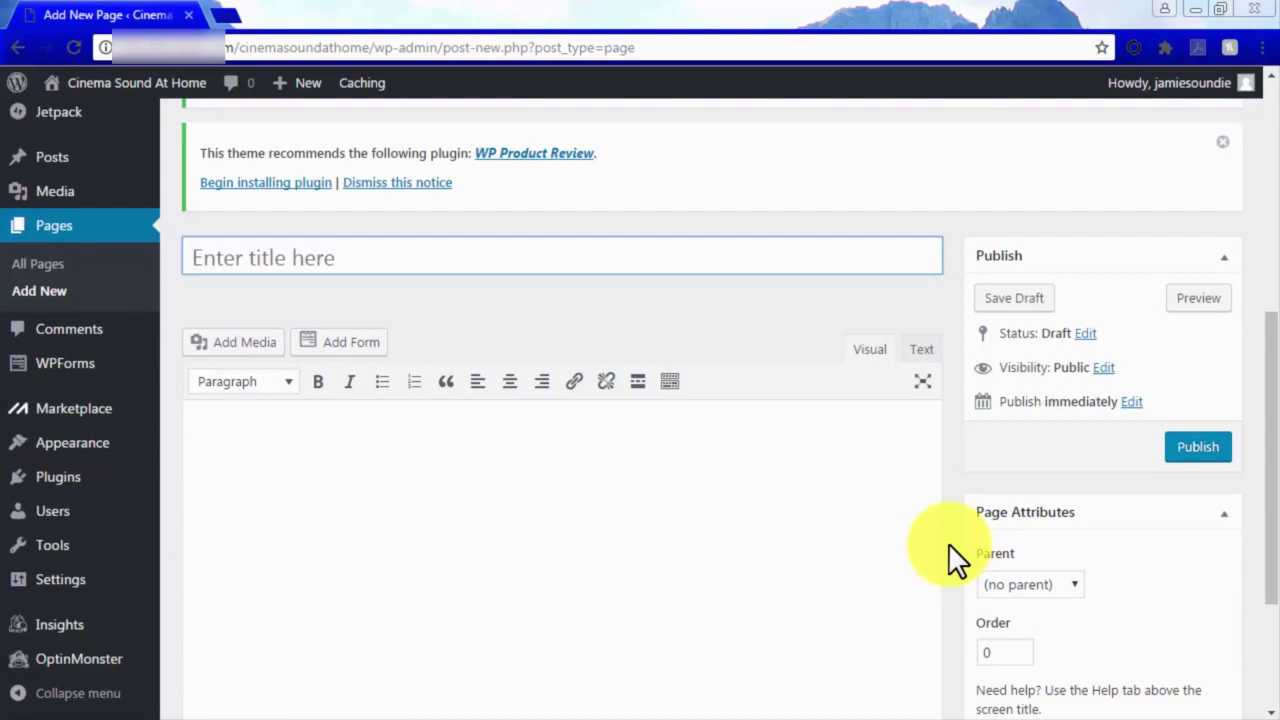
click(651, 262)
text(Dolby TruHD Review)
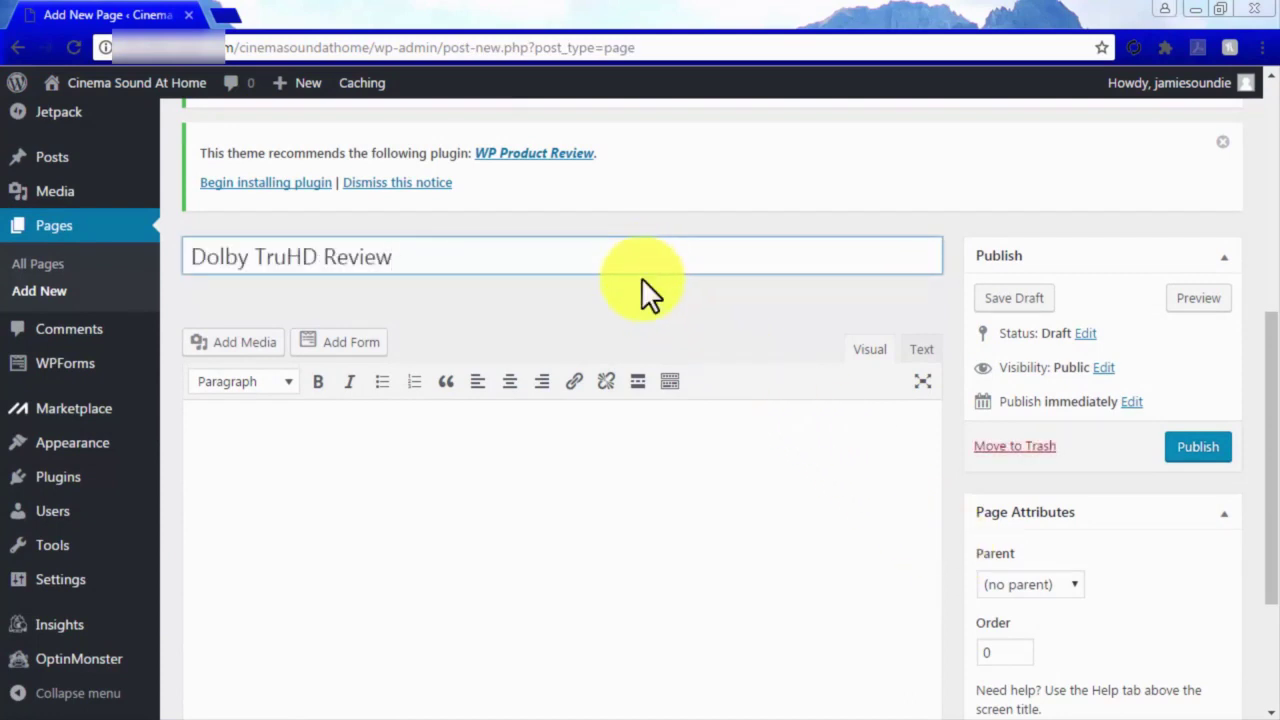
scroll(634, 450, down, 1)
click(634, 450)
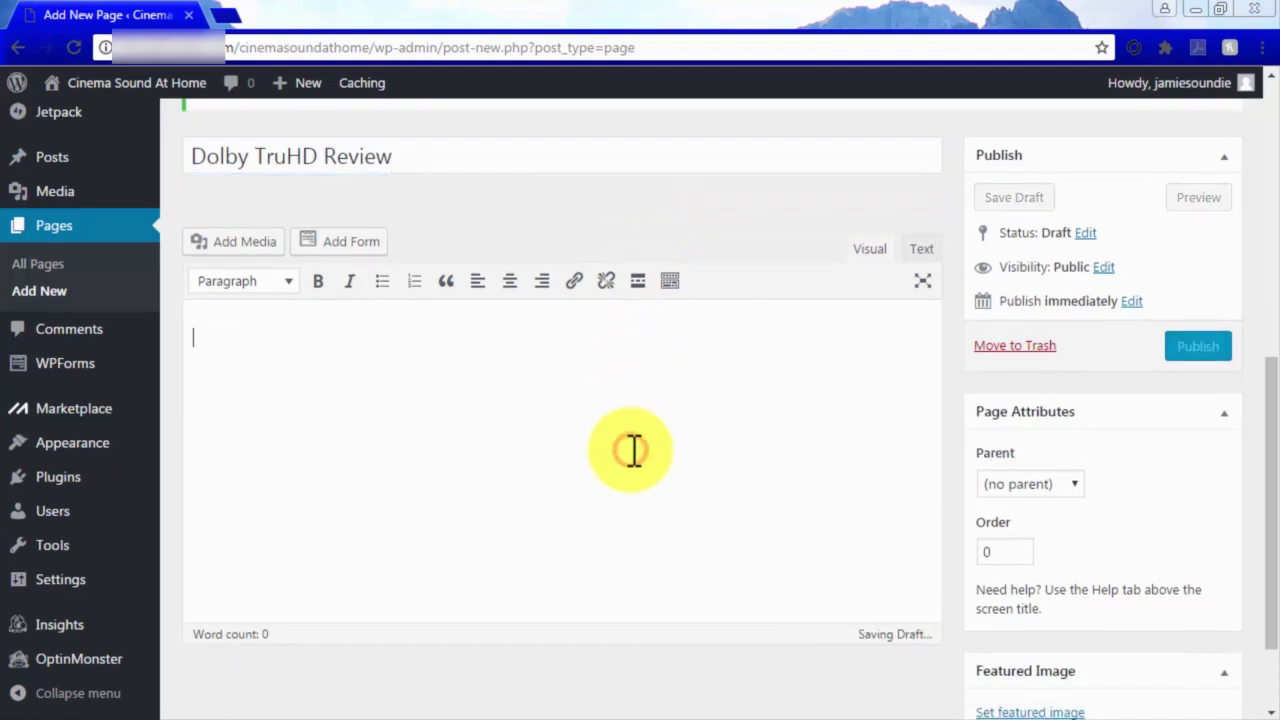
key(ctrl+v)
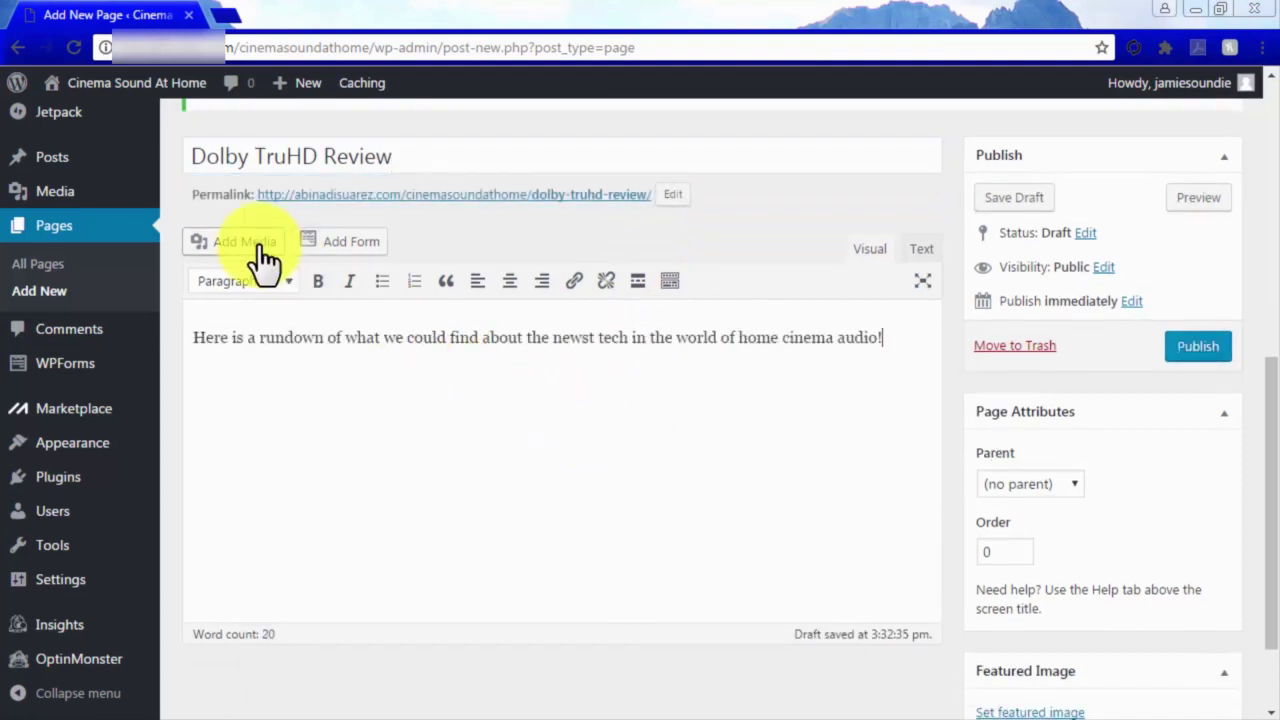
Set the Dolby TrueHD image as the page's featured image and publish it.
click(256, 248)
click(100, 193)
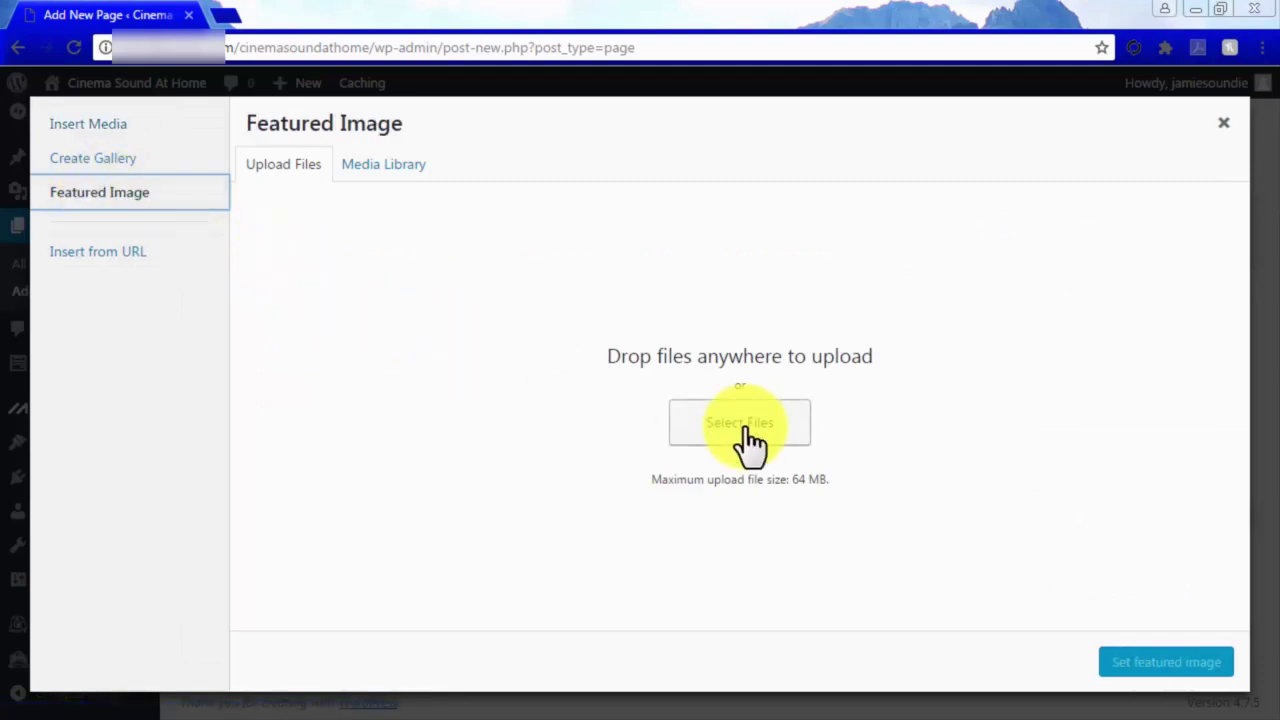
click(743, 440)
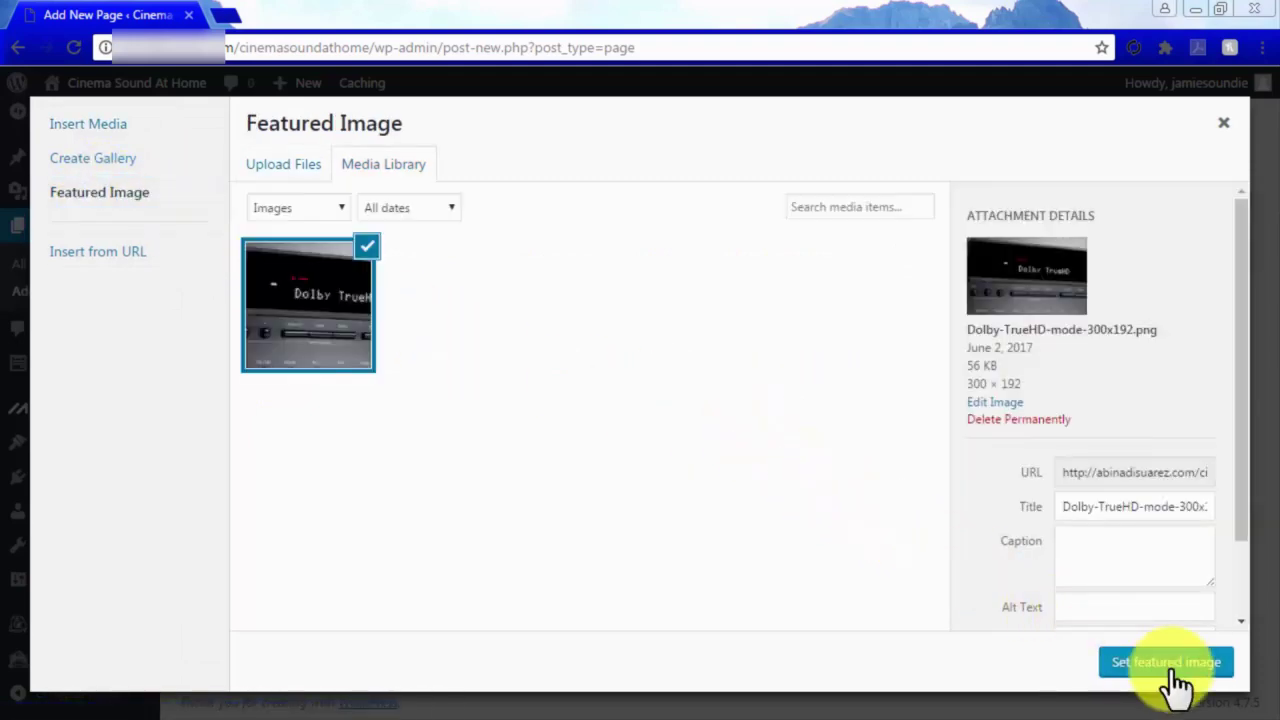
click(1176, 680)
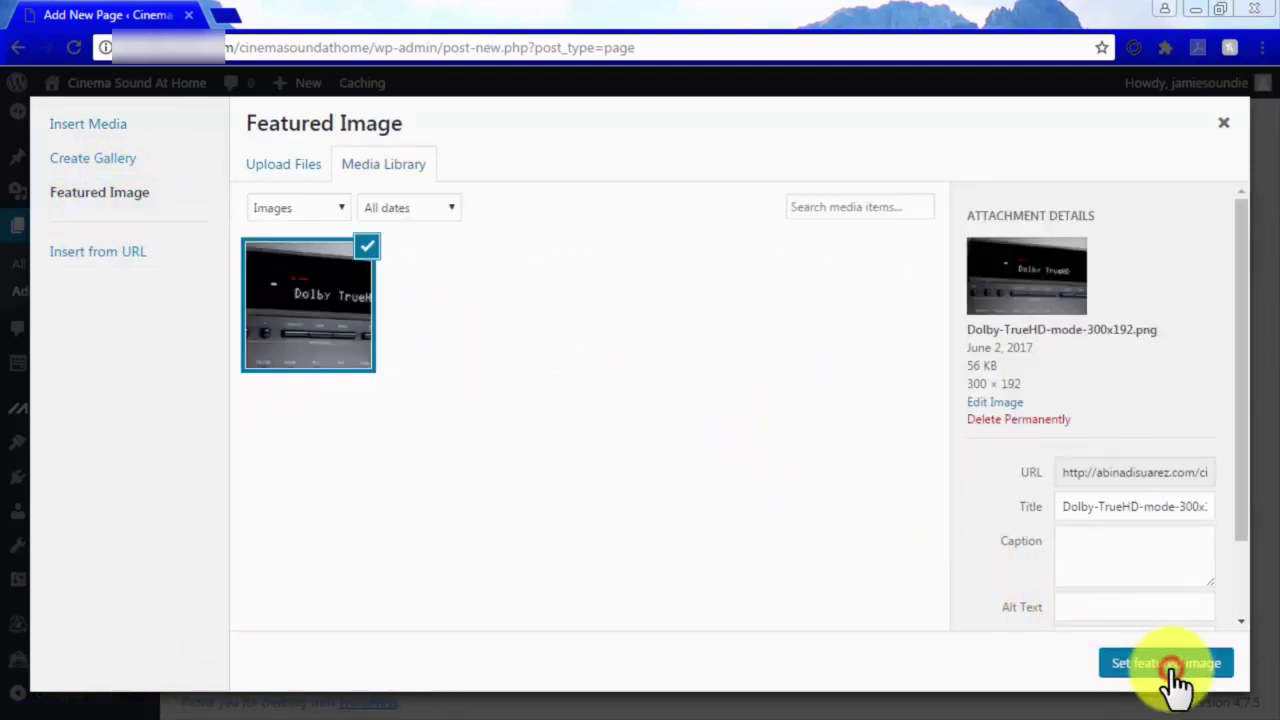
scroll(1171, 670, down, 2)
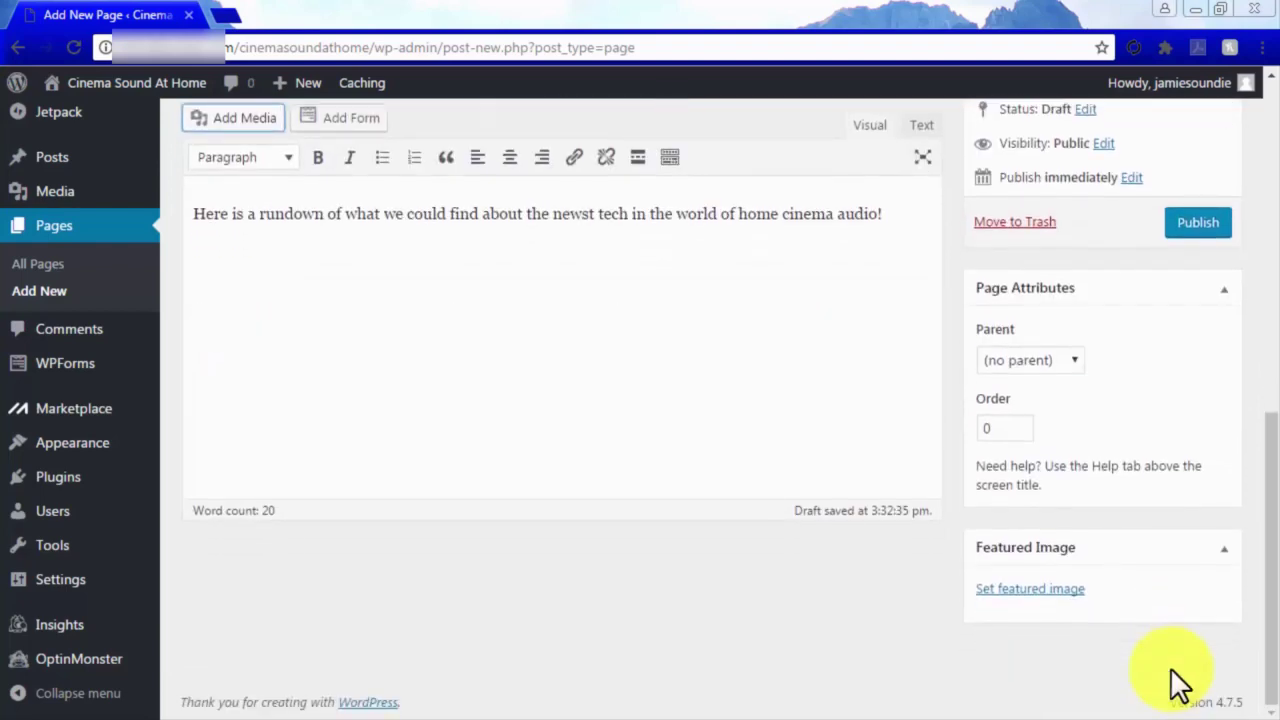
scroll(1180, 680, up, 3)
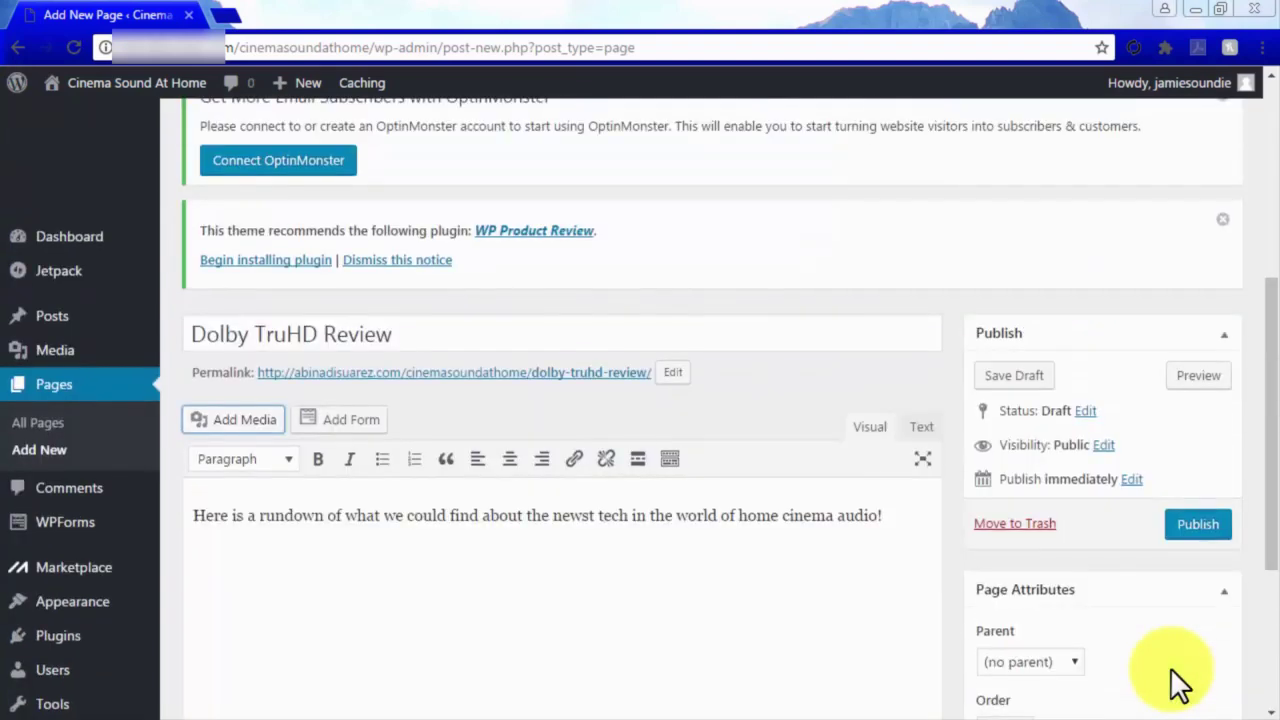
click(1187, 545)
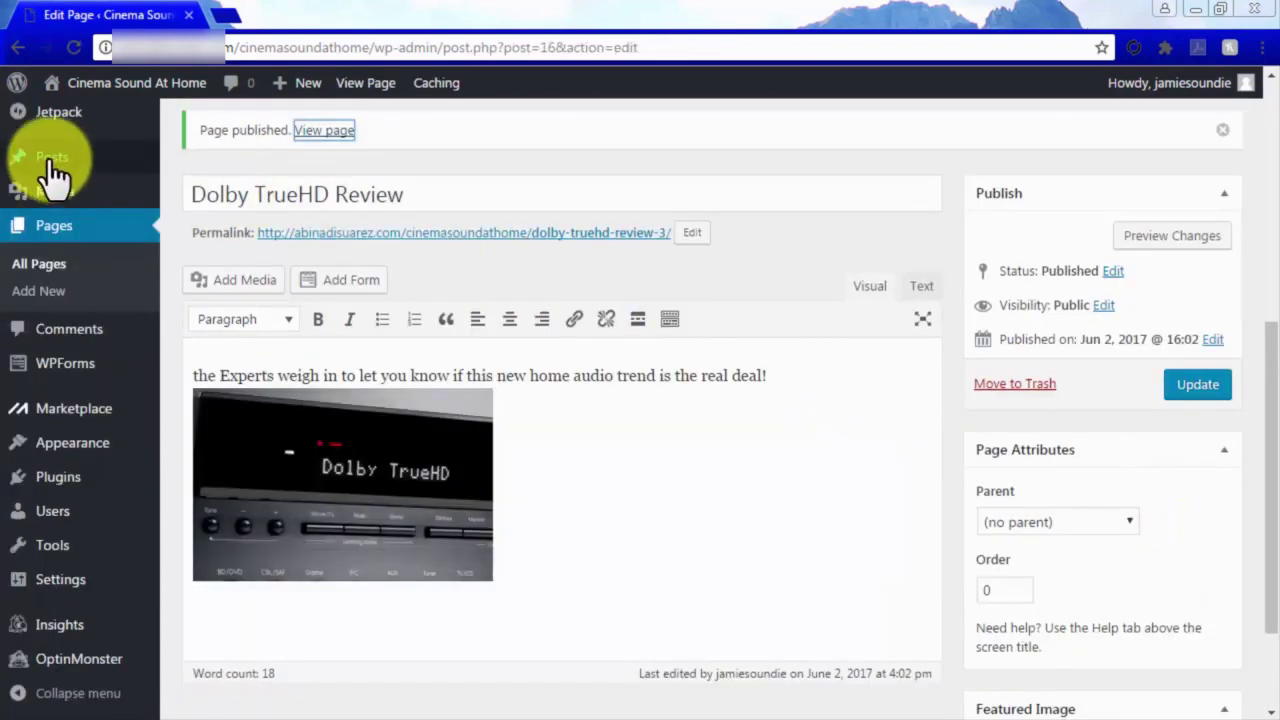
mouse_move(55, 172)
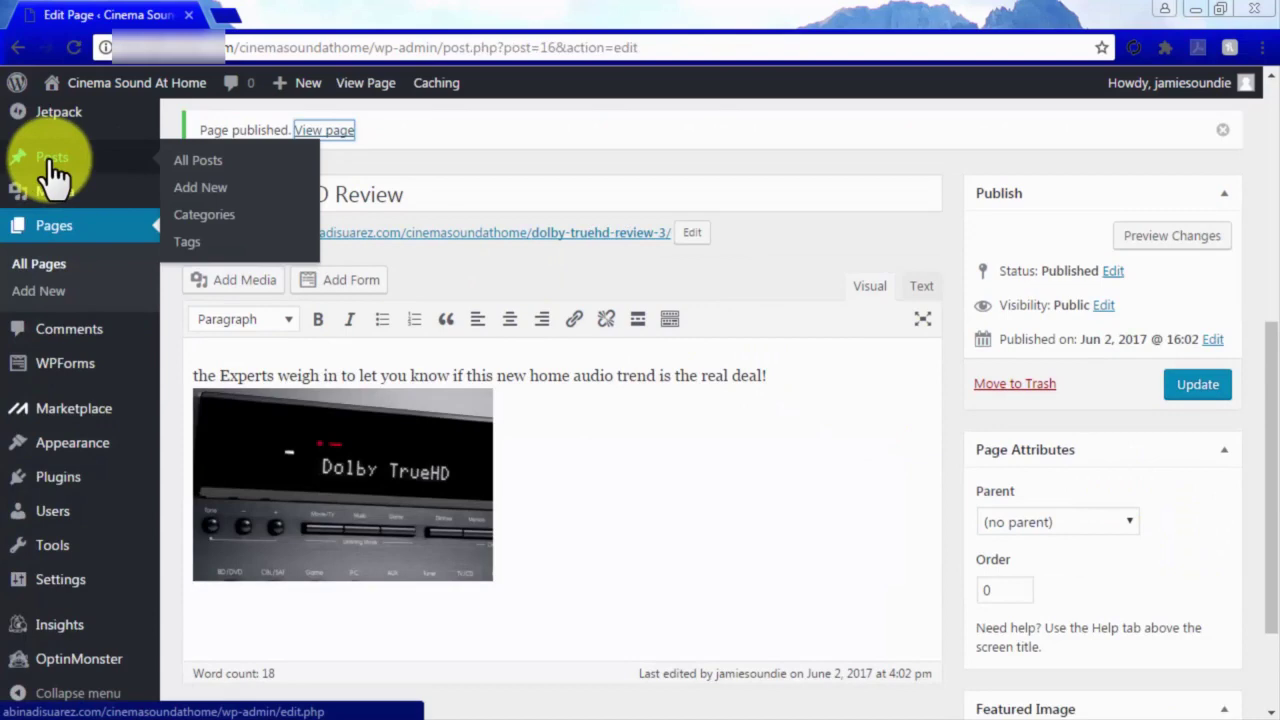
Create a new post titled 'What Makes TrueHD unique?'.
click(197, 190)
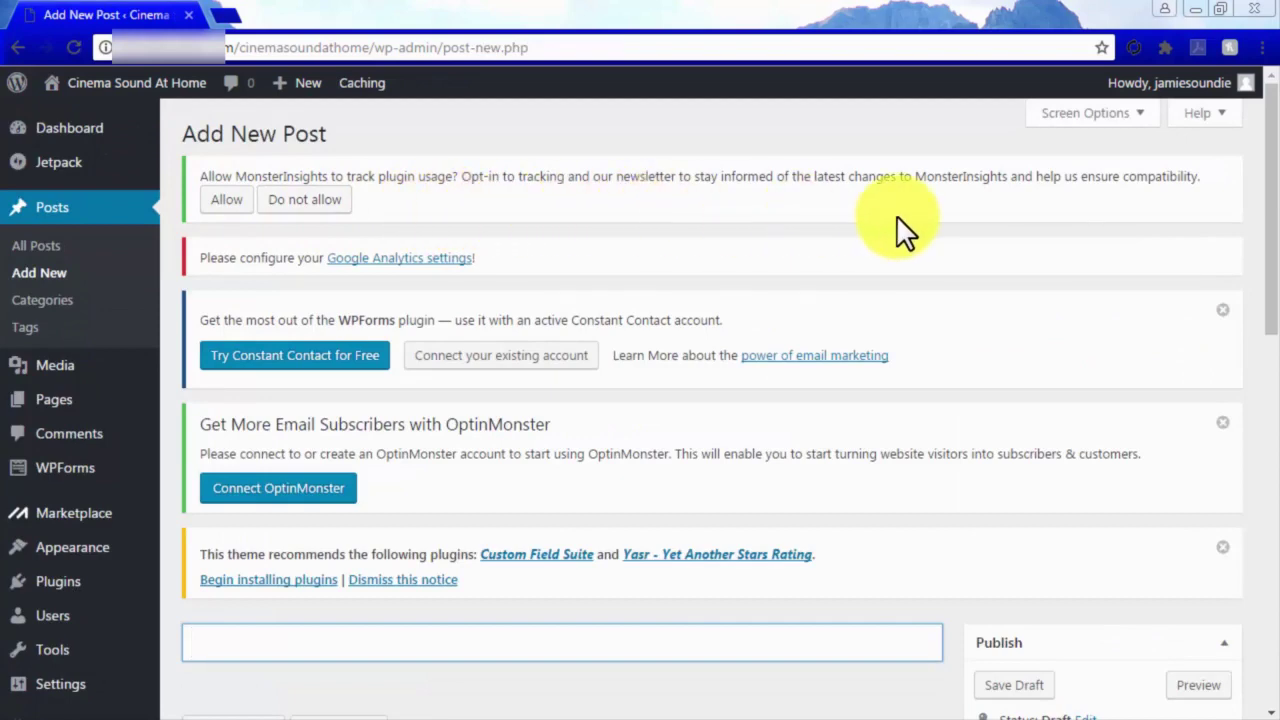
scroll(964, 228, down, 4)
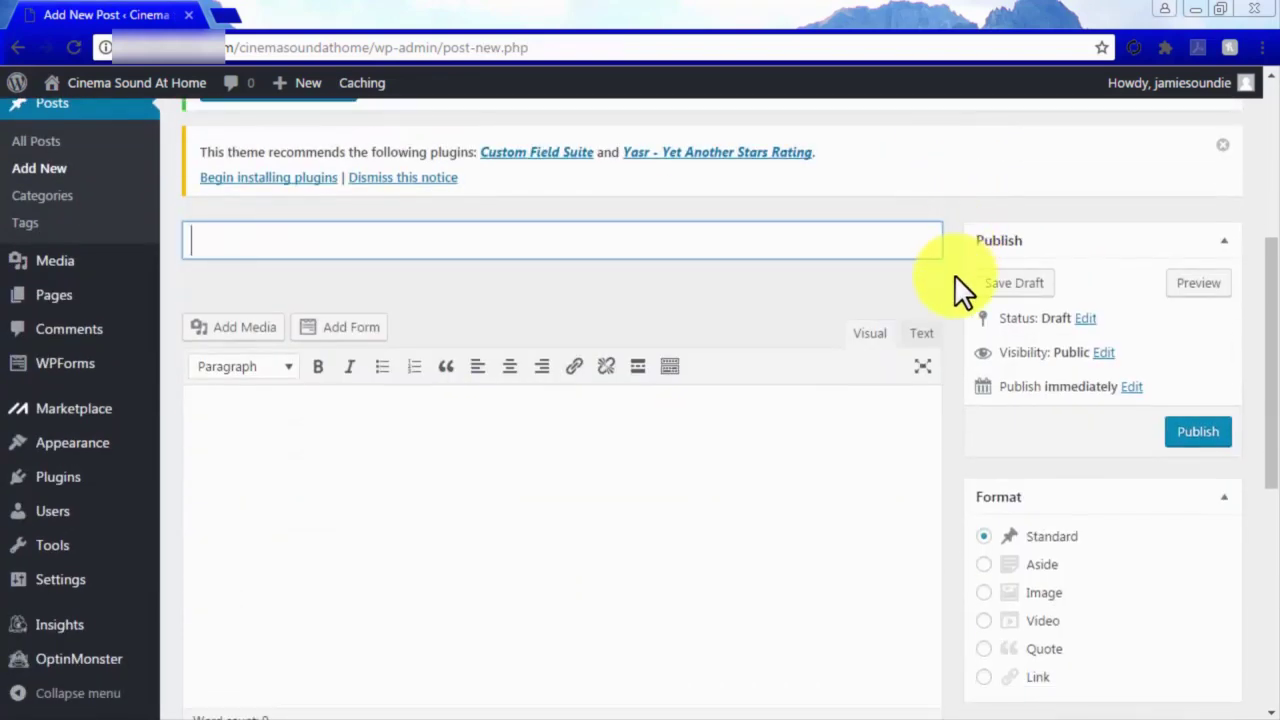
text(What Makes TrueHD unique?)
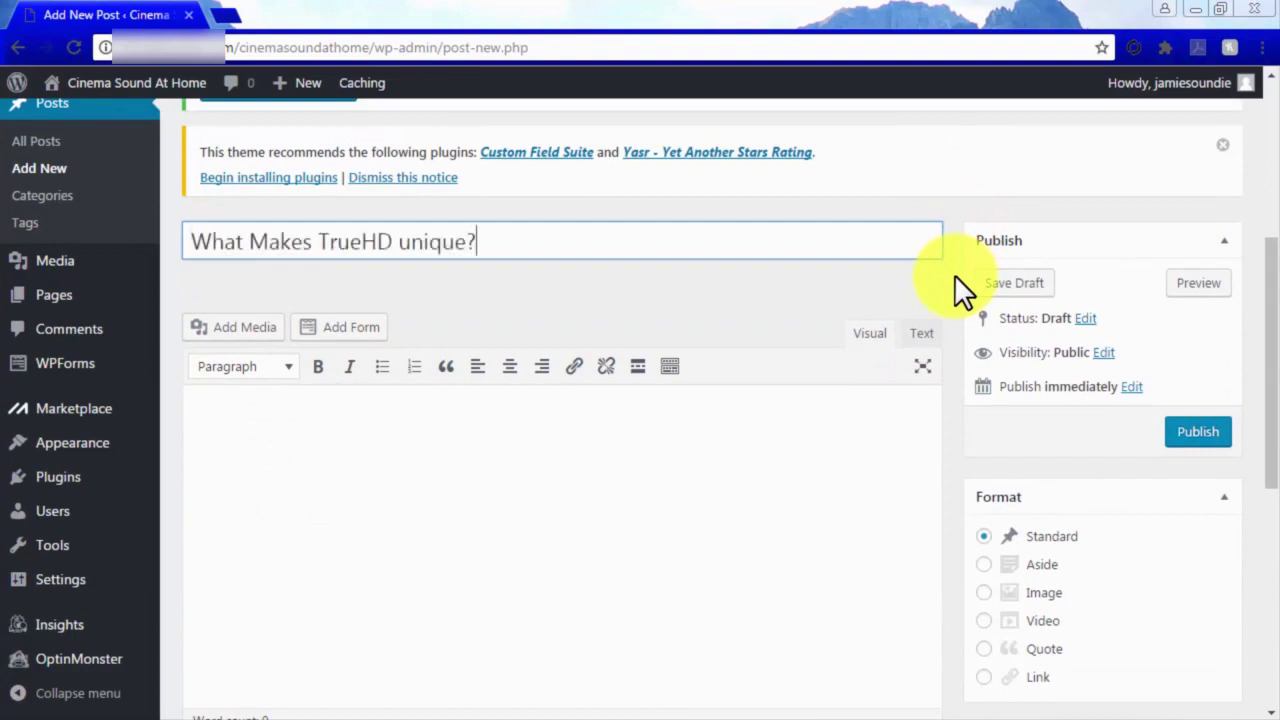
Add the tag 'surround sound' to the post.
scroll(954, 278, down, 1)
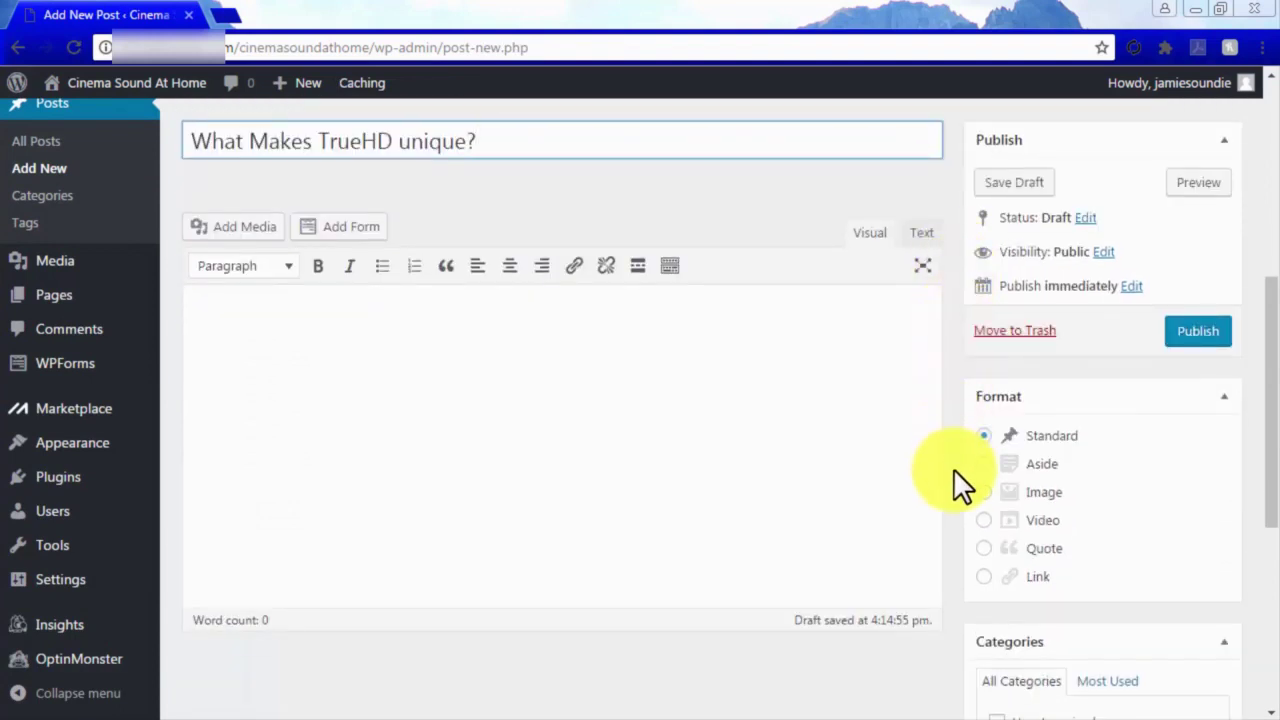
scroll(953, 468, down, 2)
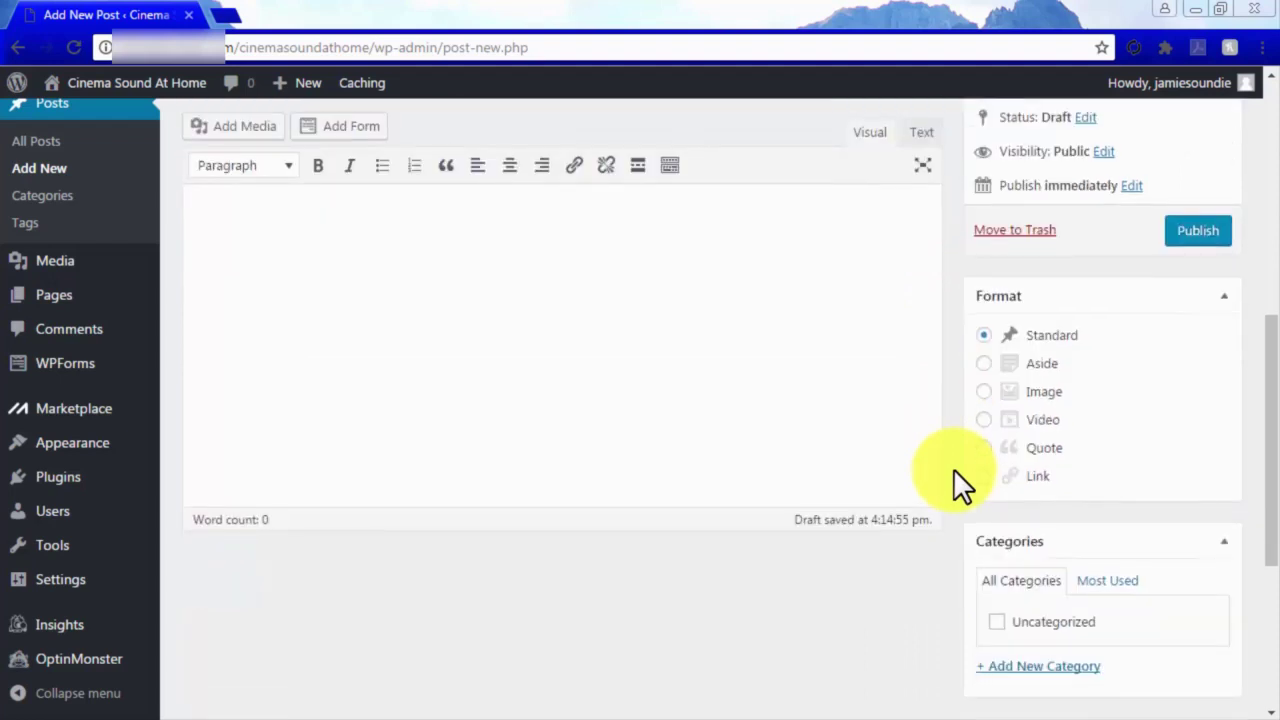
scroll(953, 468, down, 2)
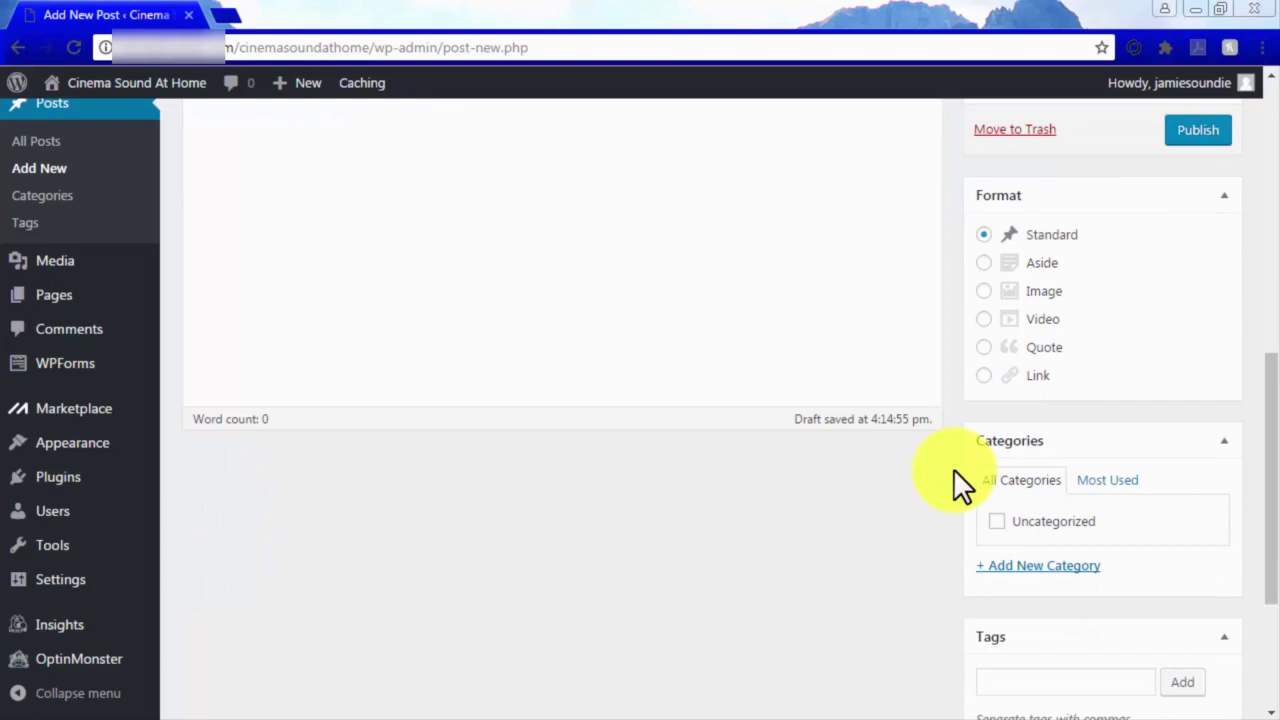
scroll(953, 468, down, 4)
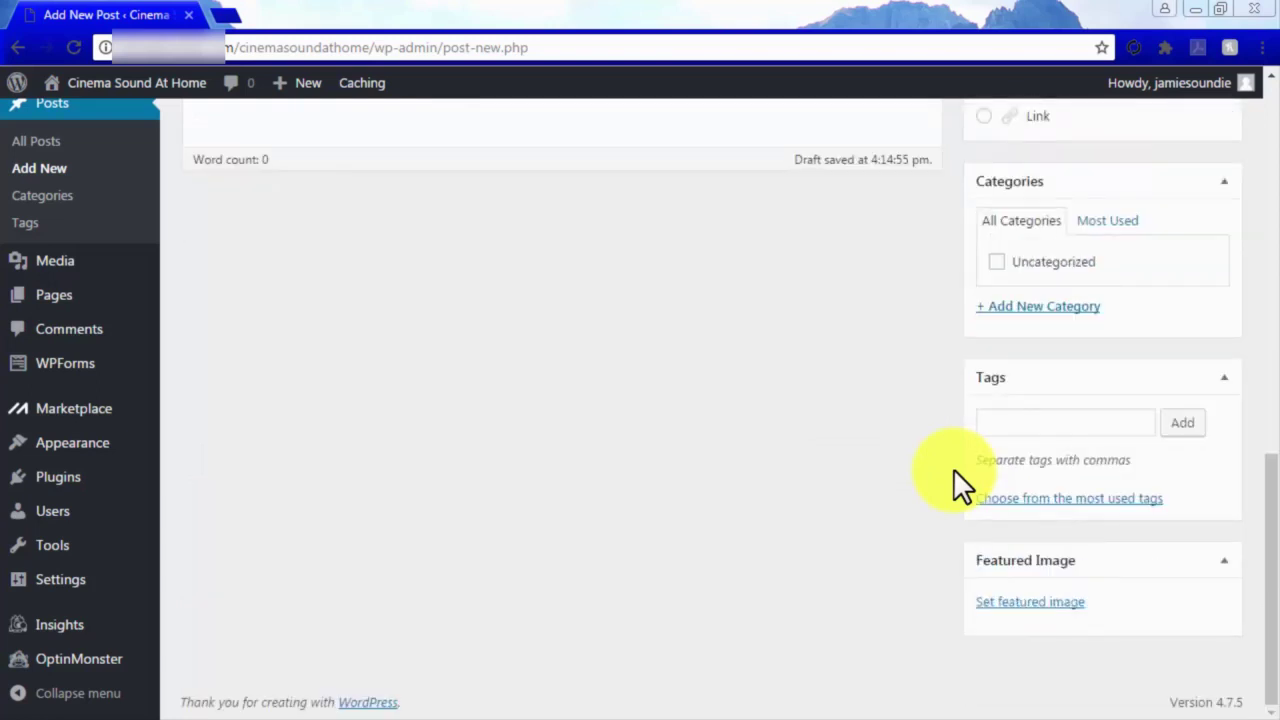
click(1033, 427)
text(surround sound)
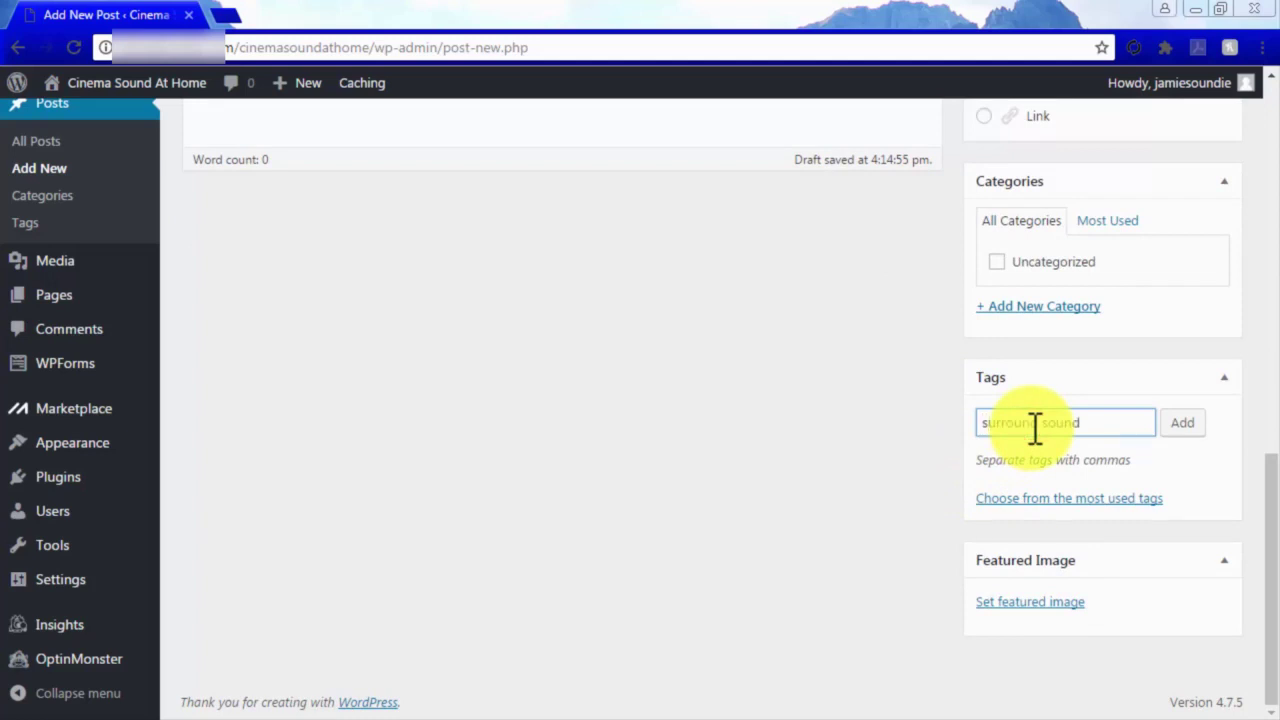
click(1180, 425)
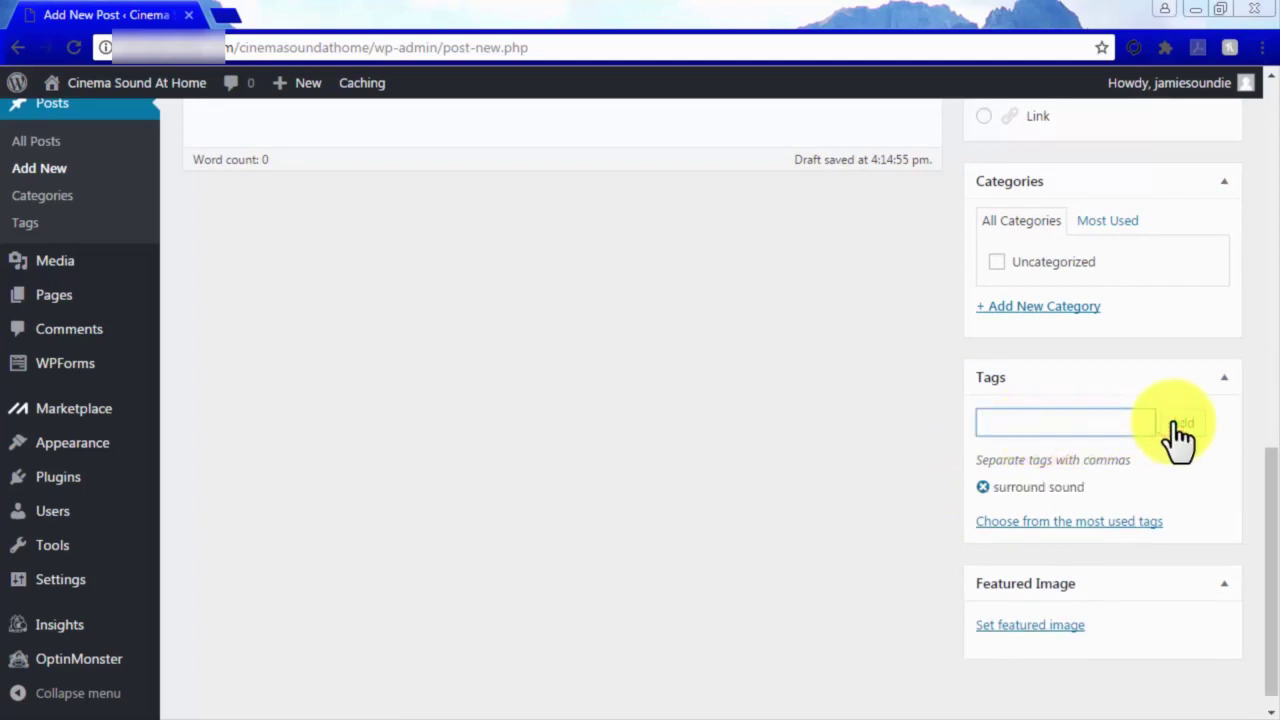
scroll(1180, 432, up, 5)
scroll(1180, 432, up, 1)
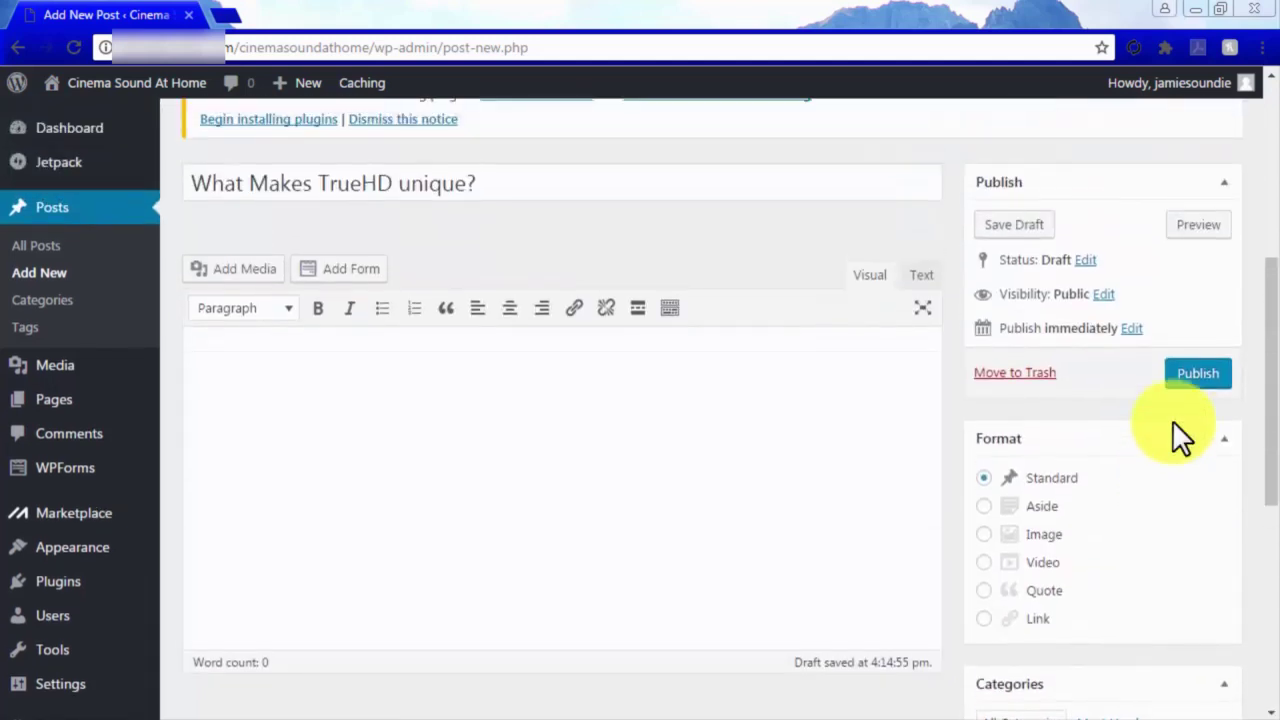
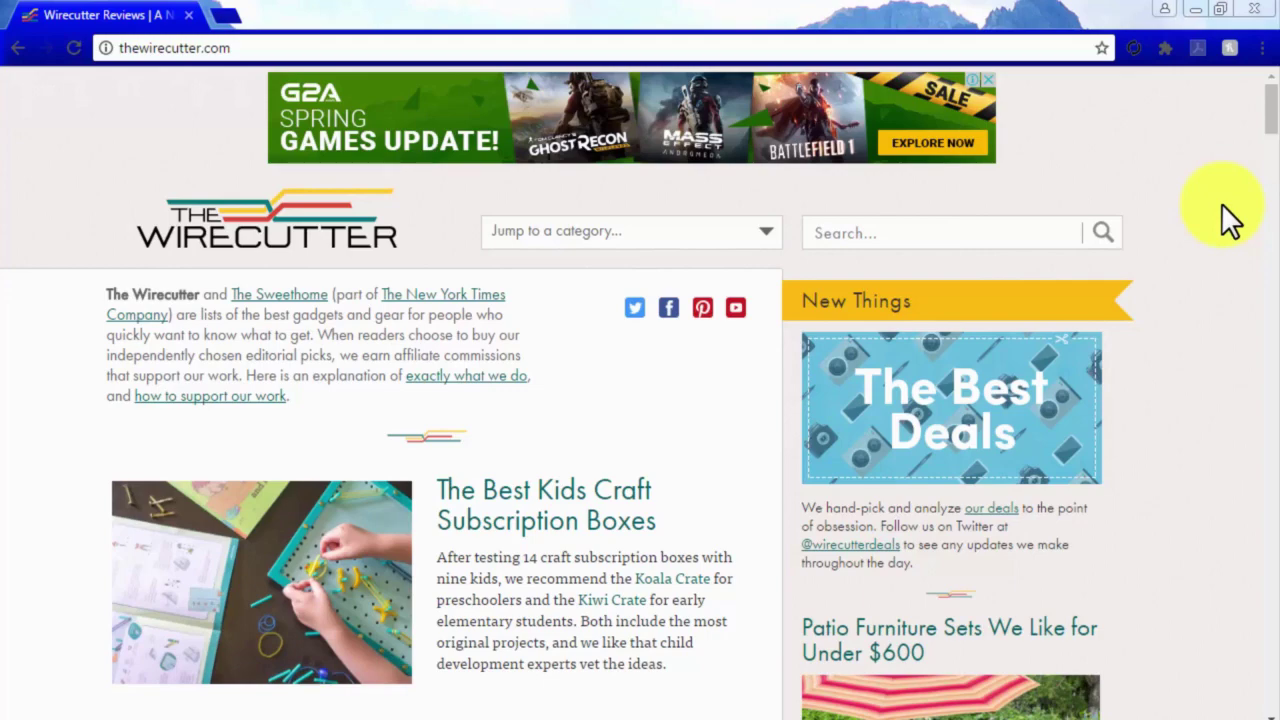
Open The Best Wi-Fi Hotspot review and read its Verizon Jetpack AC791L and AT&T Unite Explore picks.
scroll(1221, 203, down, 5)
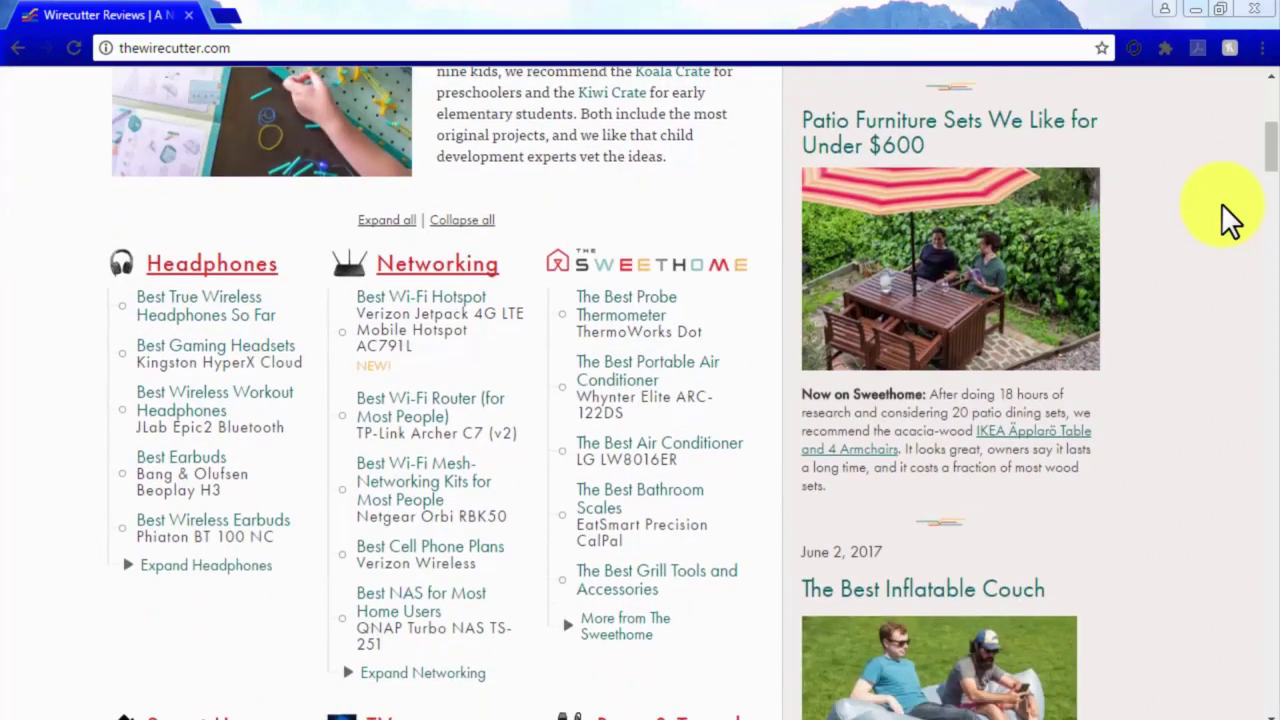
click(447, 298)
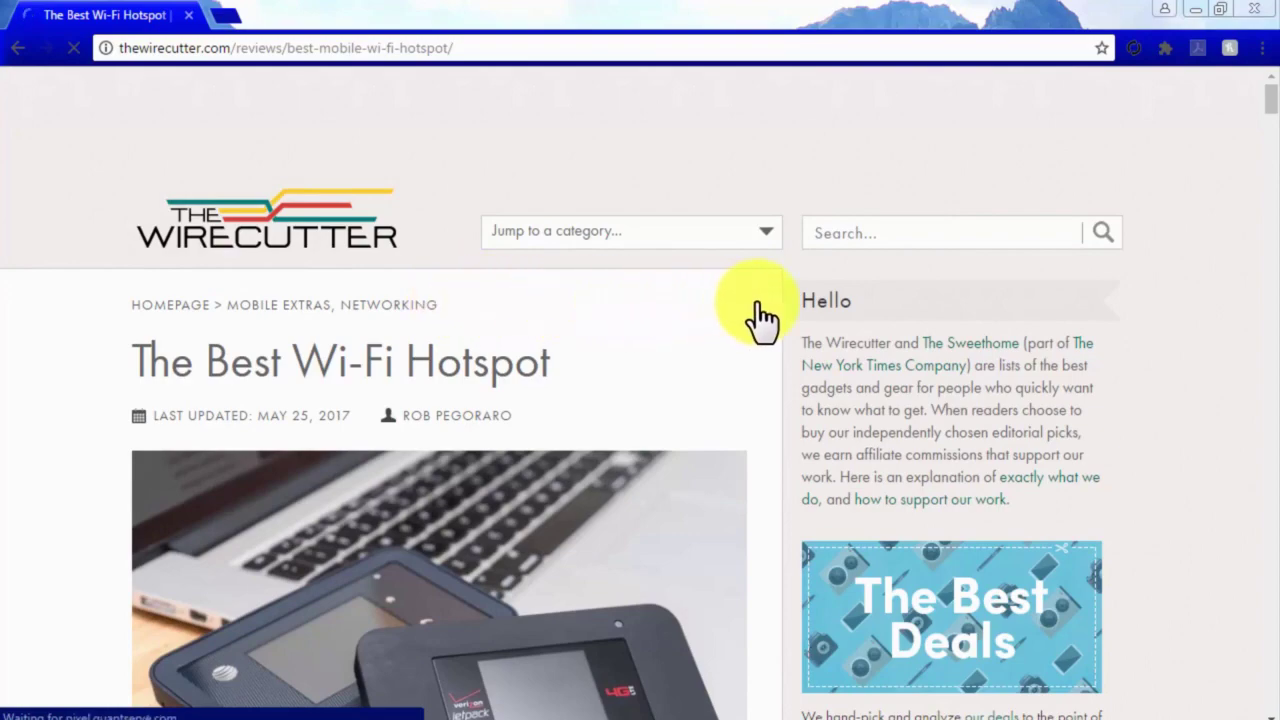
scroll(822, 302, down, 8)
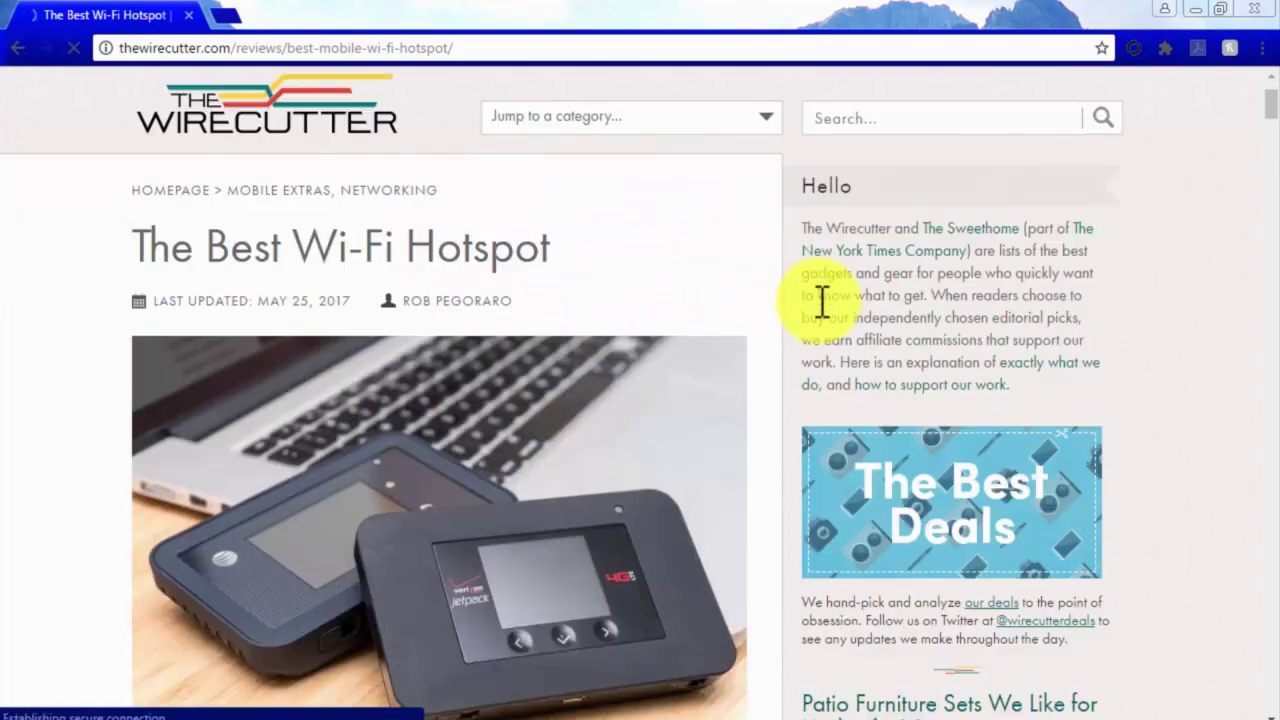
scroll(820, 315, down, 2)
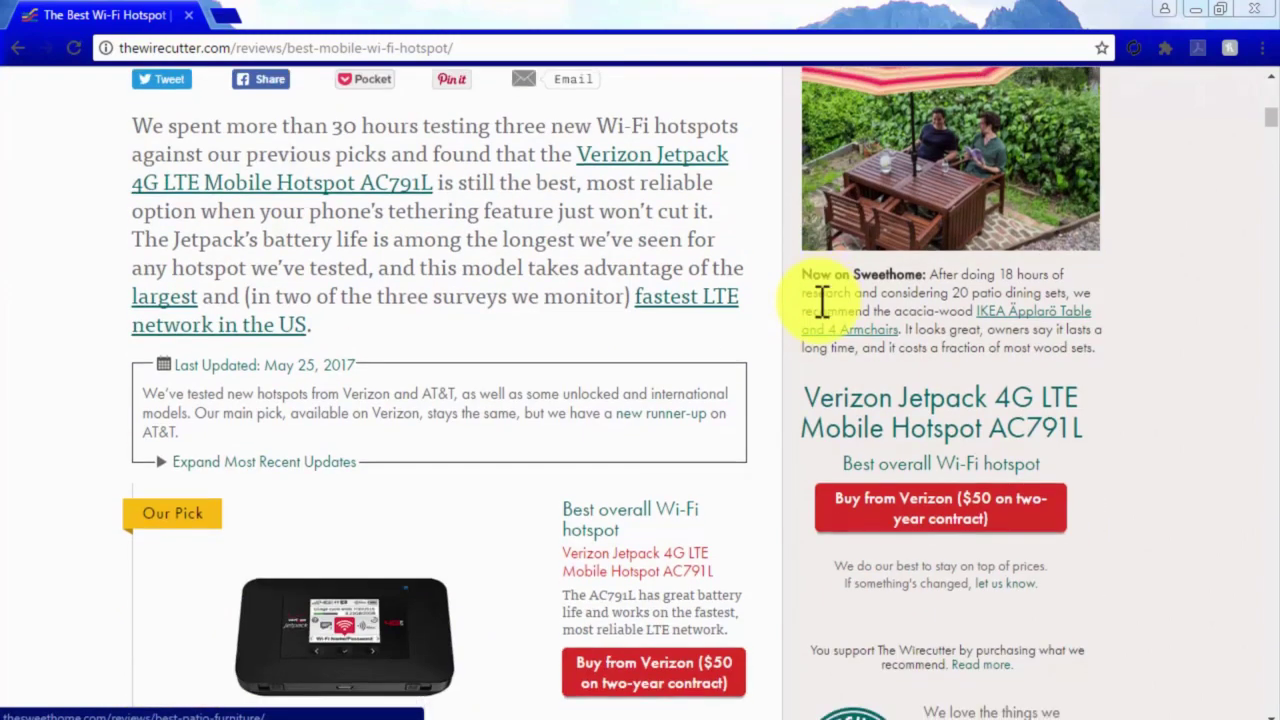
scroll(822, 315, down, 2)
scroll(822, 315, down, 3)
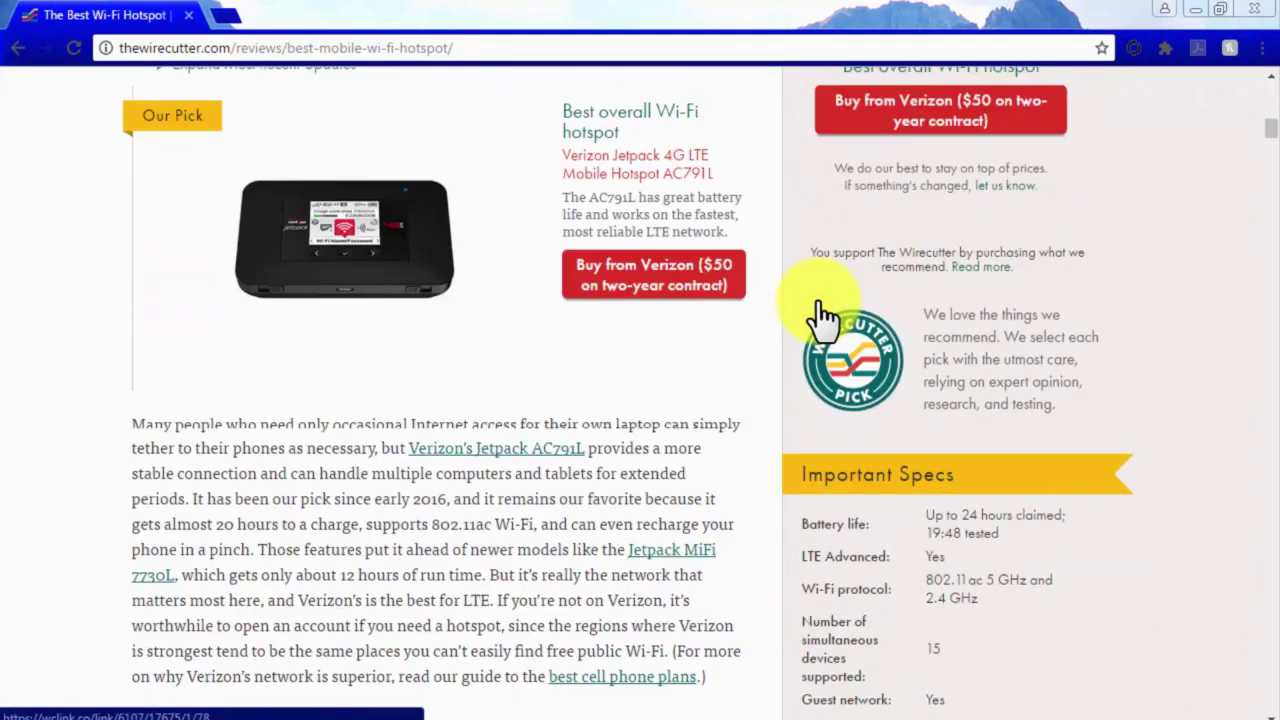
scroll(818, 300, down, 3)
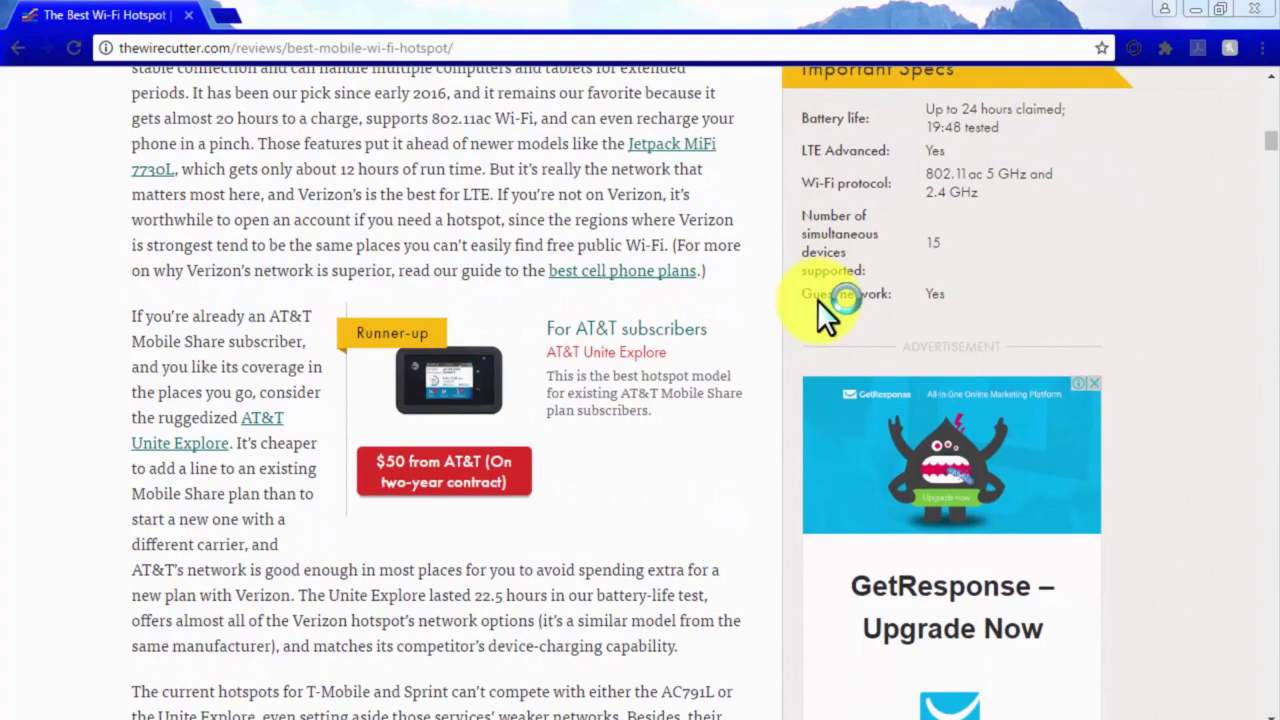
scroll(820, 300, down, 2)
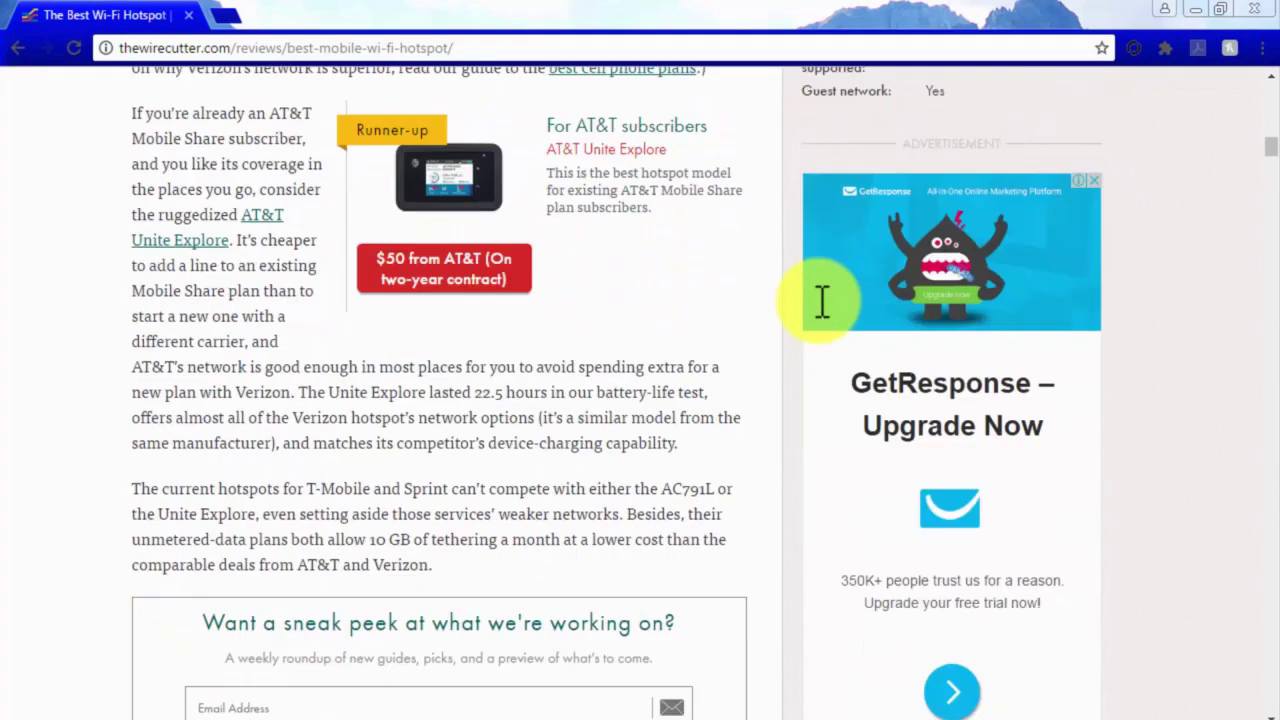
scroll(822, 300, down, 1)
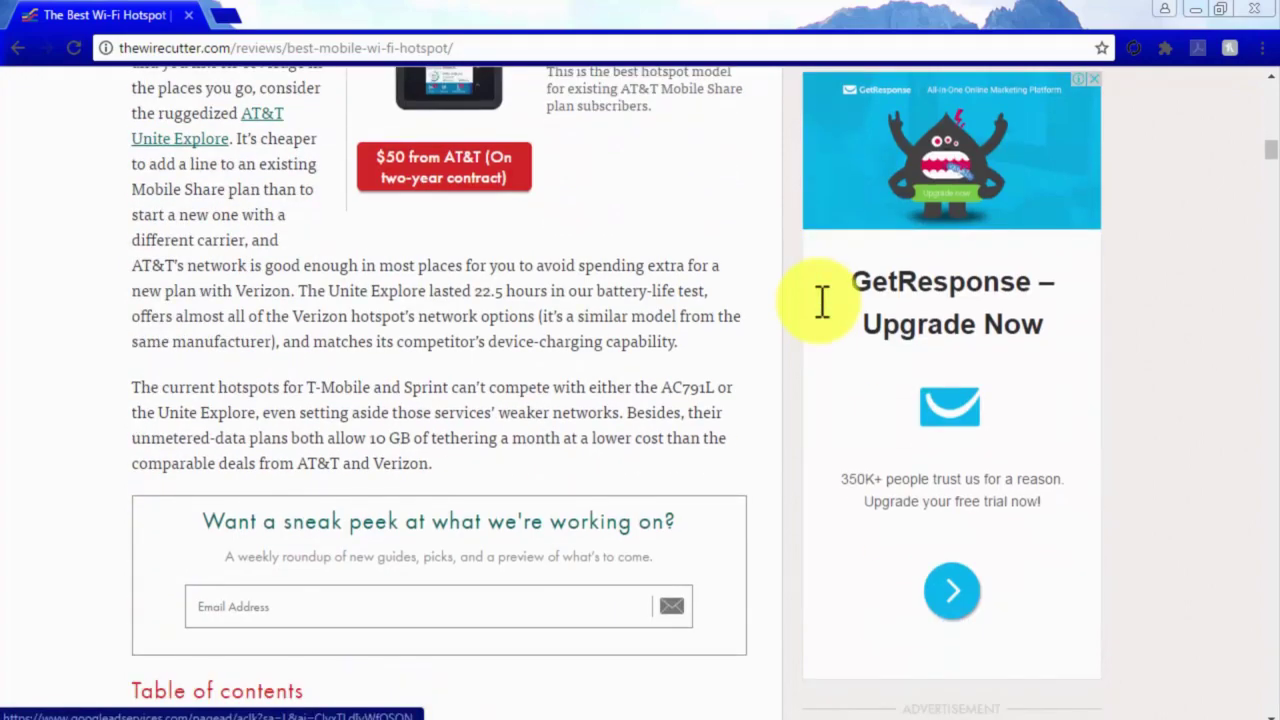
scroll(822, 300, up, 5)
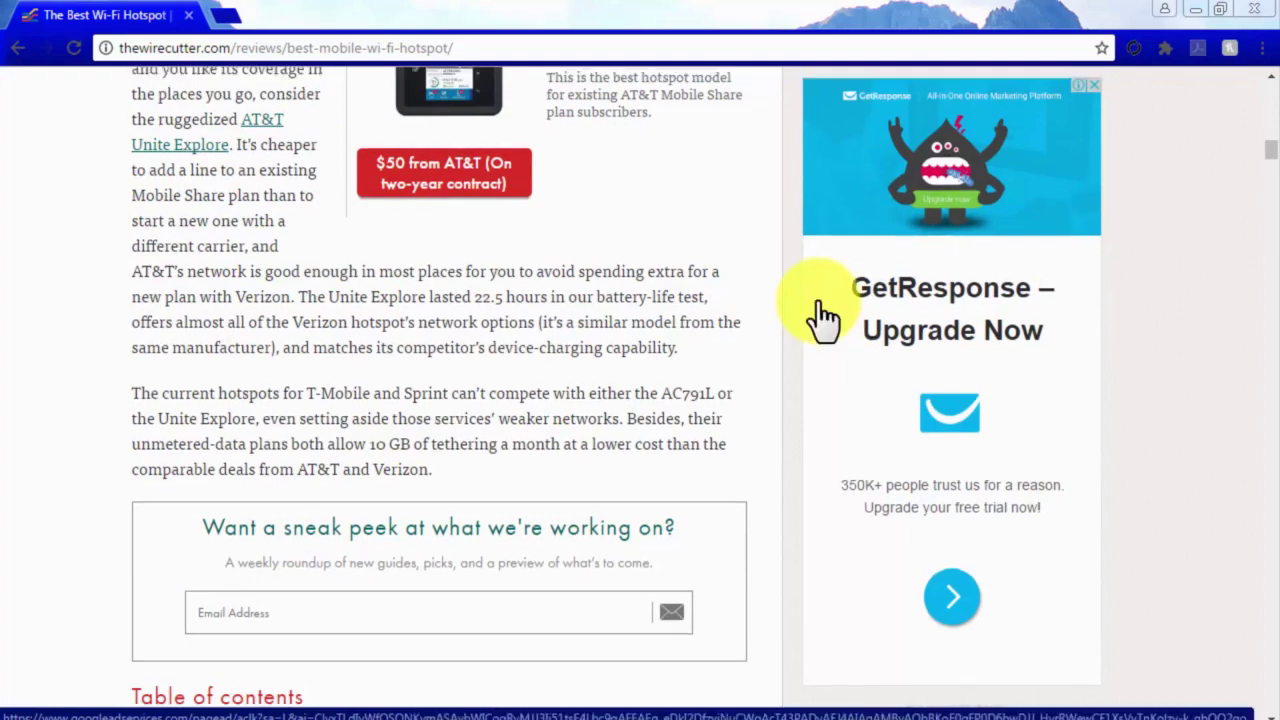
scroll(822, 300, up, 9)
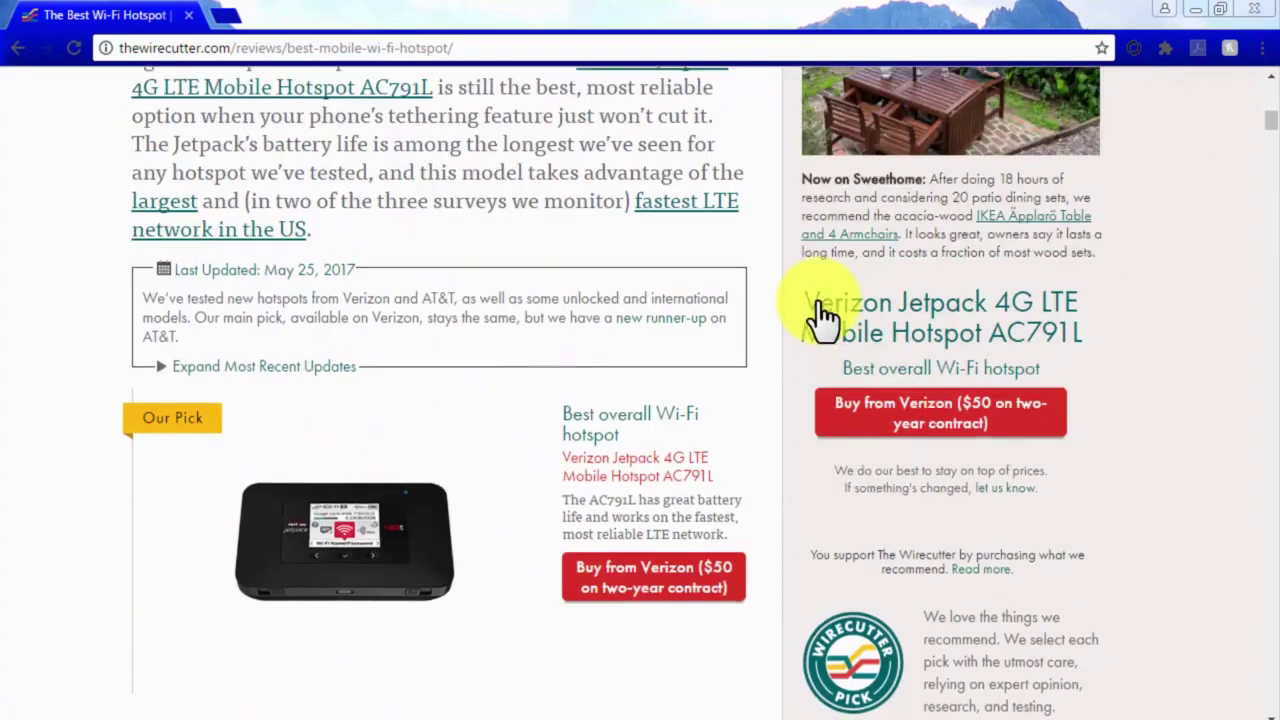
scroll(822, 318, up, 4)
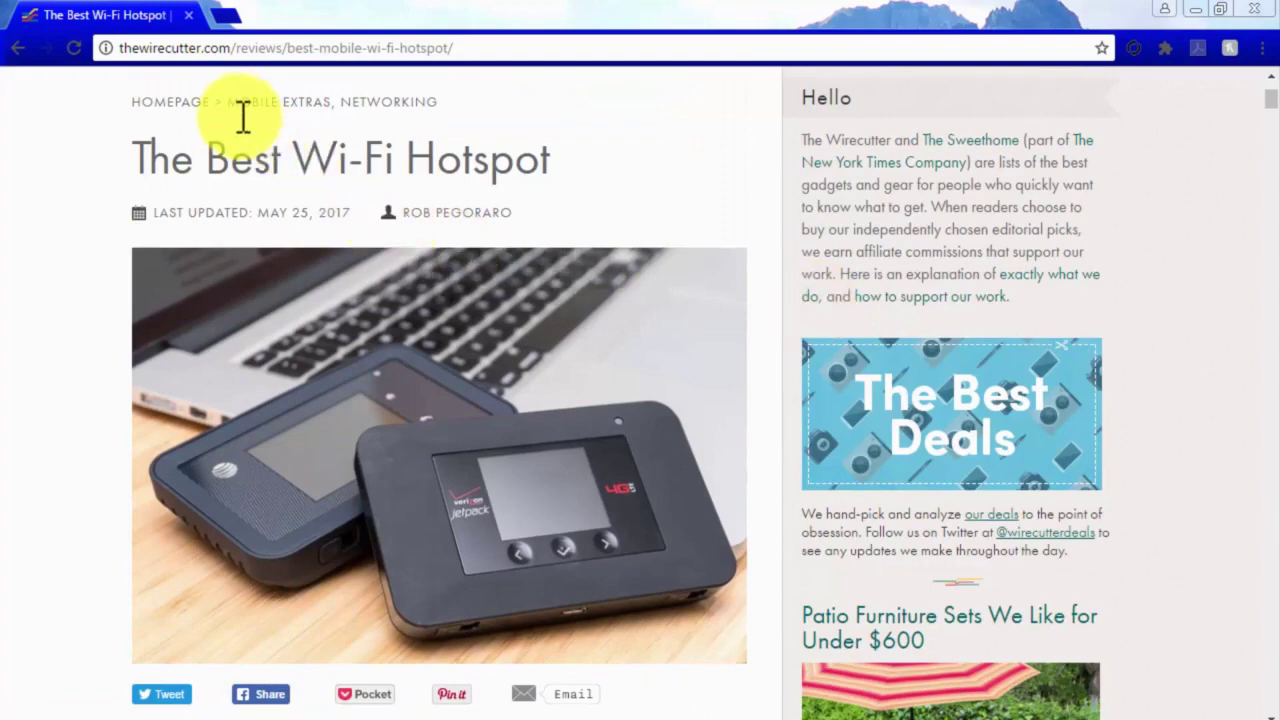
Return to The Wirecutter homepage and read through The Best Wireless Workout Headphones review.
click(190, 105)
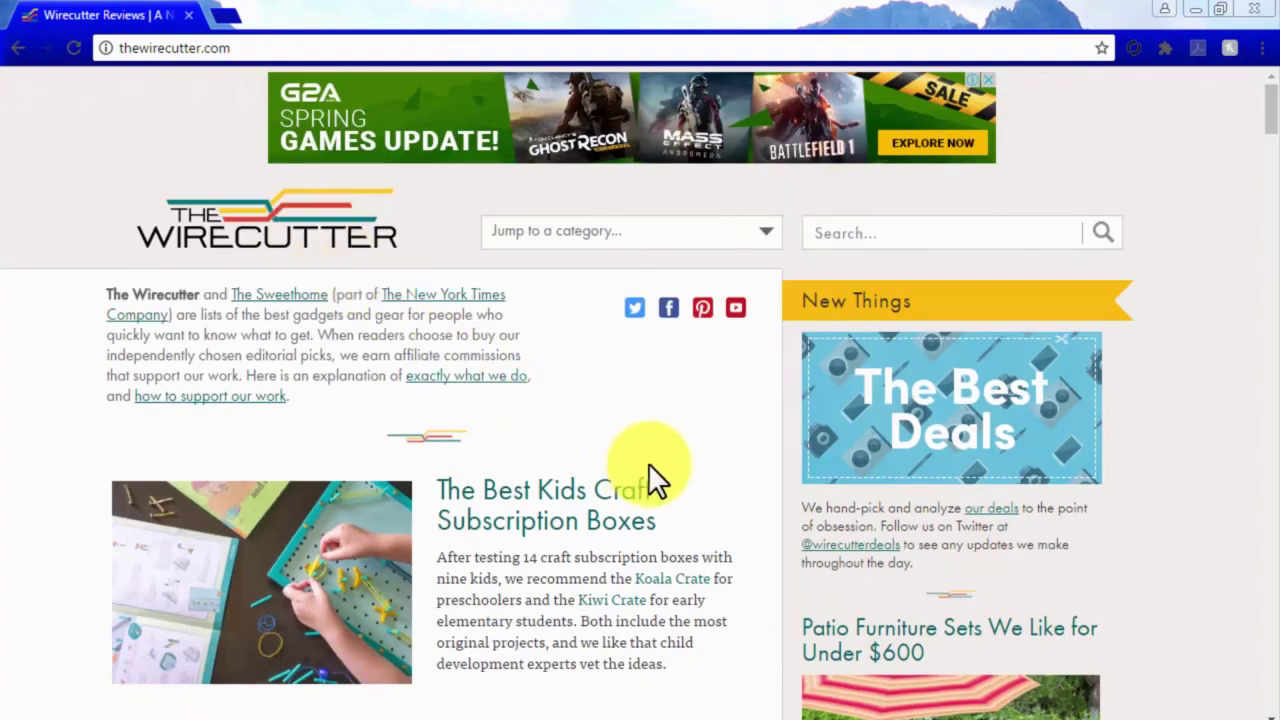
scroll(648, 463, down, 6)
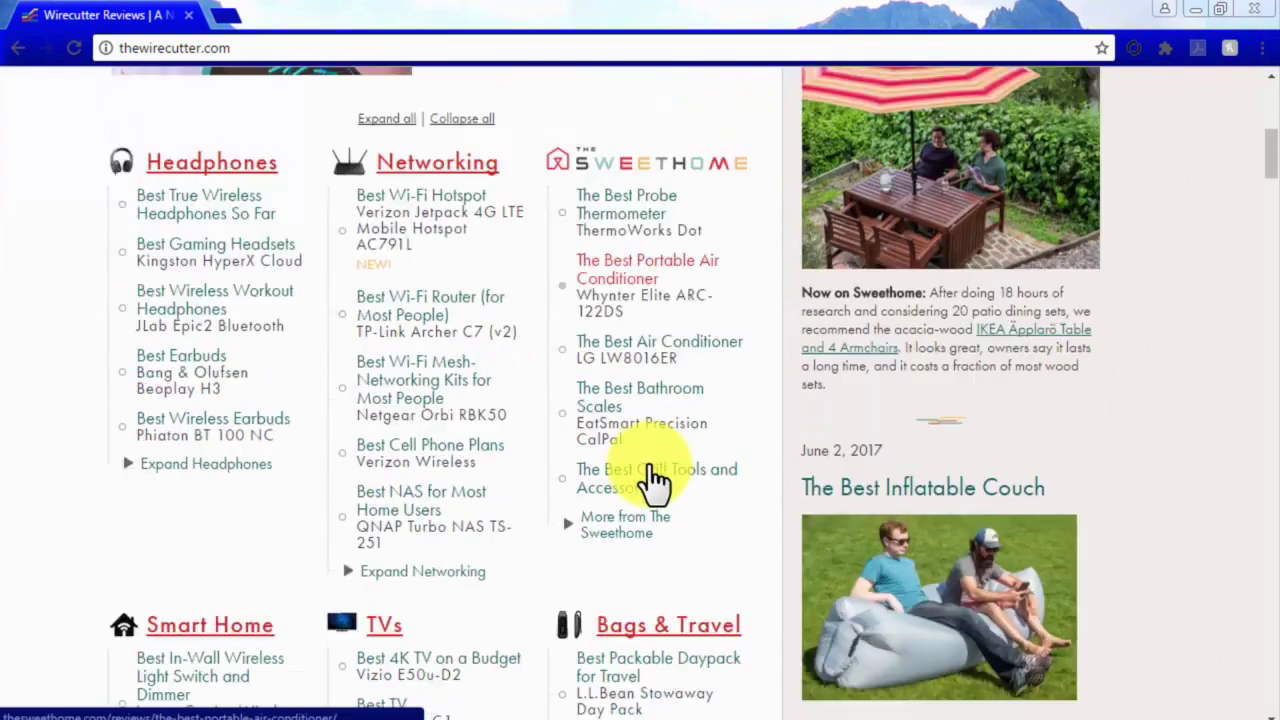
click(190, 310)
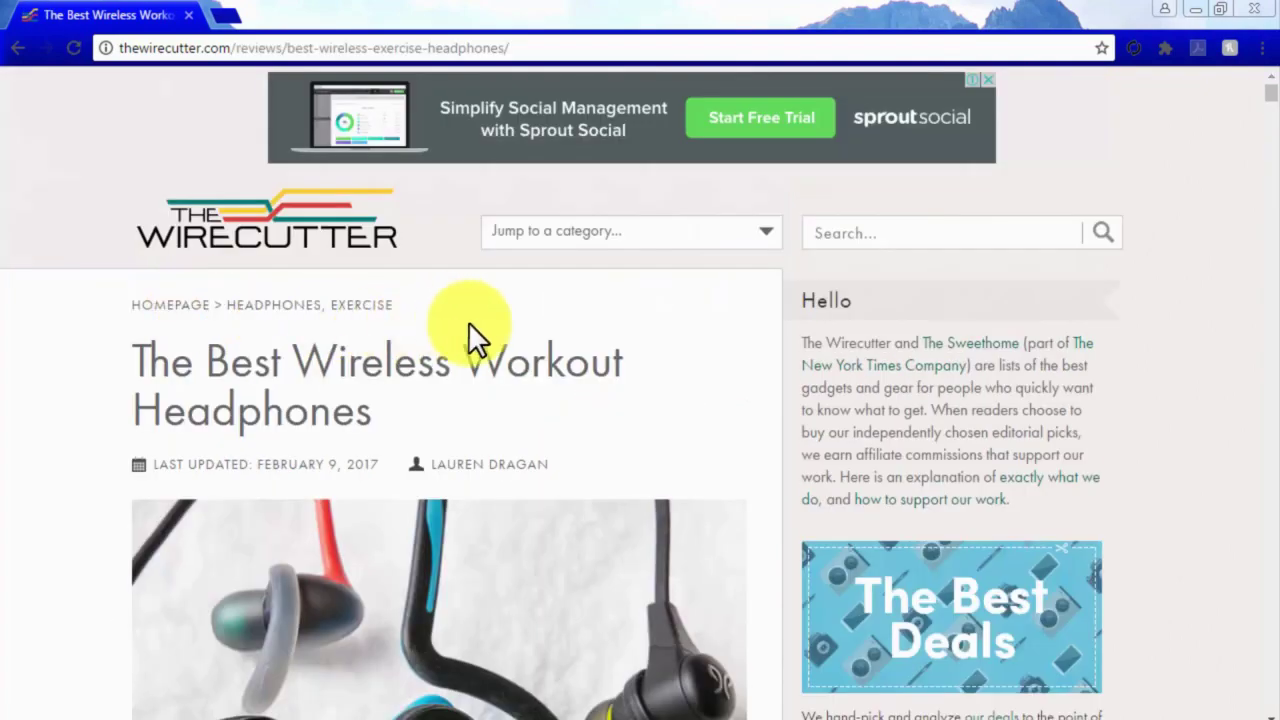
scroll(770, 322, down, 4)
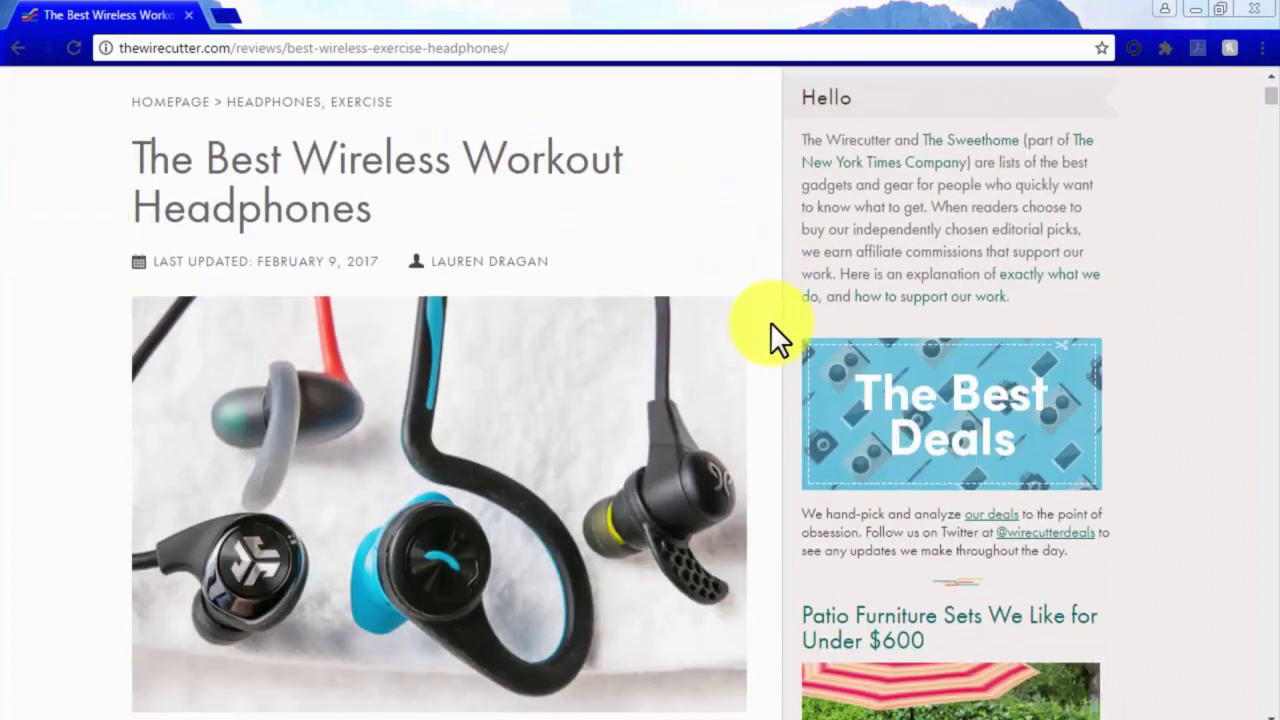
scroll(772, 325, down, 3)
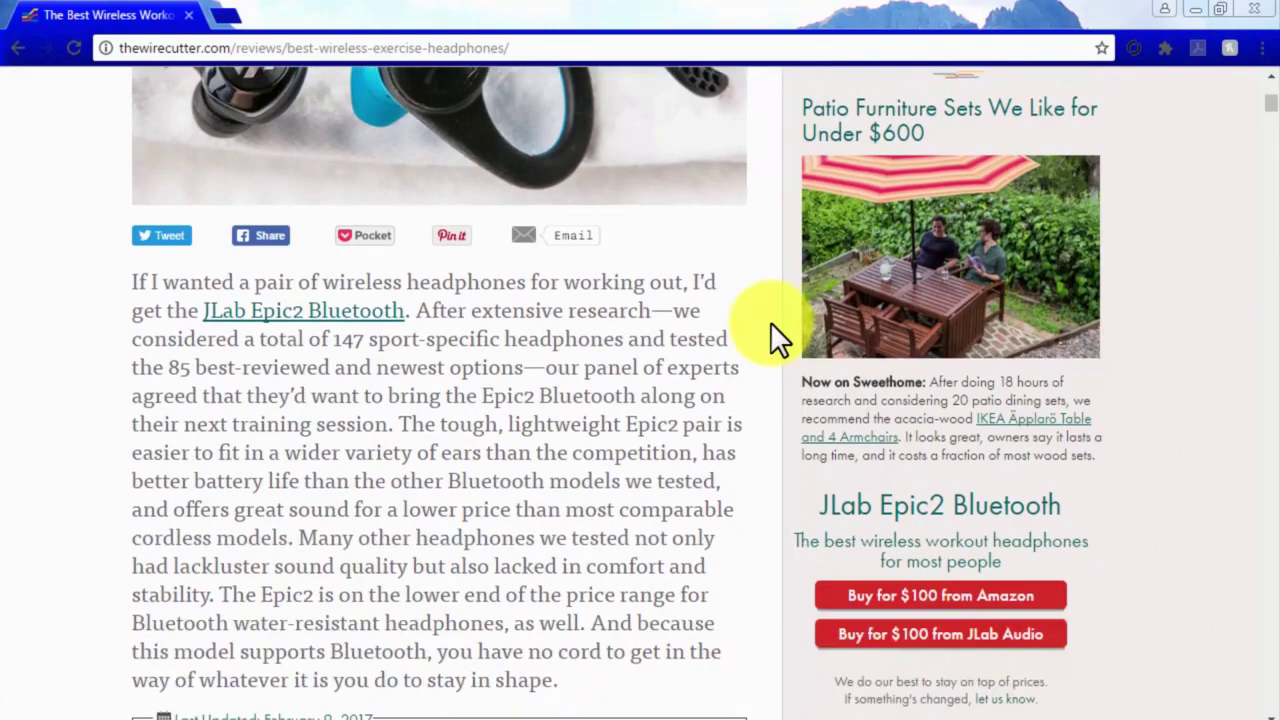
scroll(770, 322, down, 7)
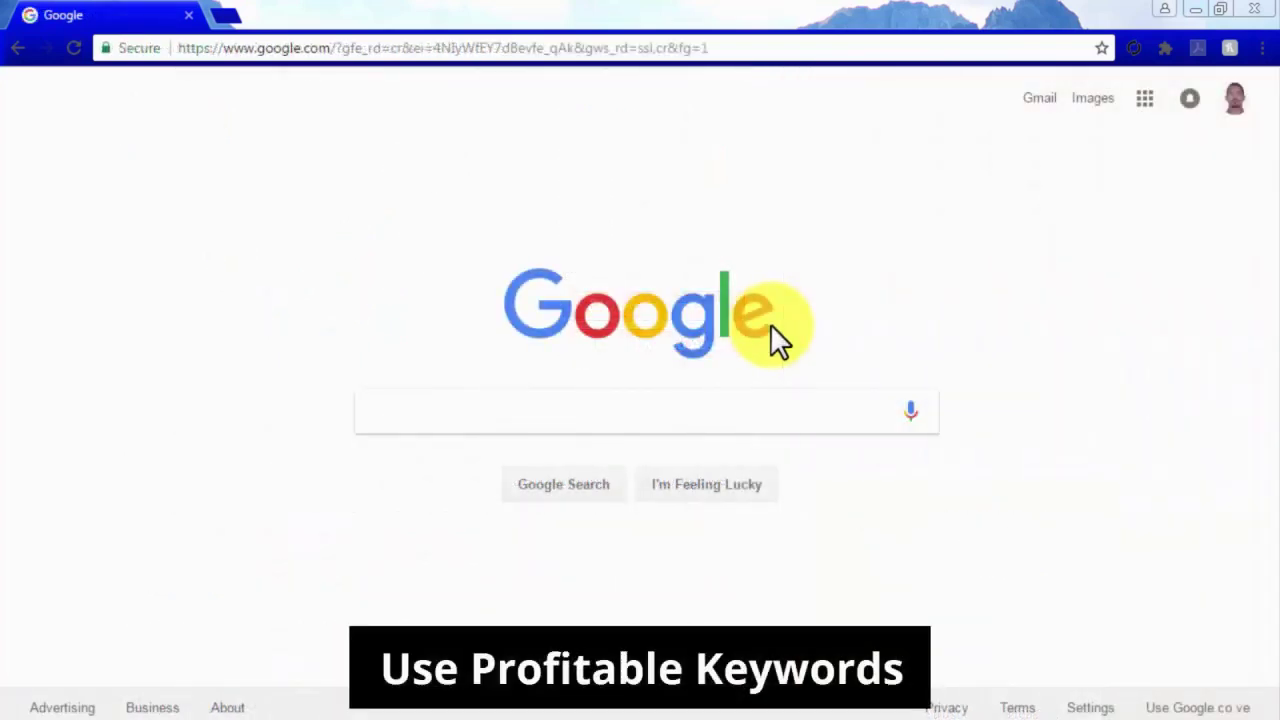
Search Google for 'best gaming headphone' and open The Wirecutter's Best Gaming Headsets result.
click(810, 402)
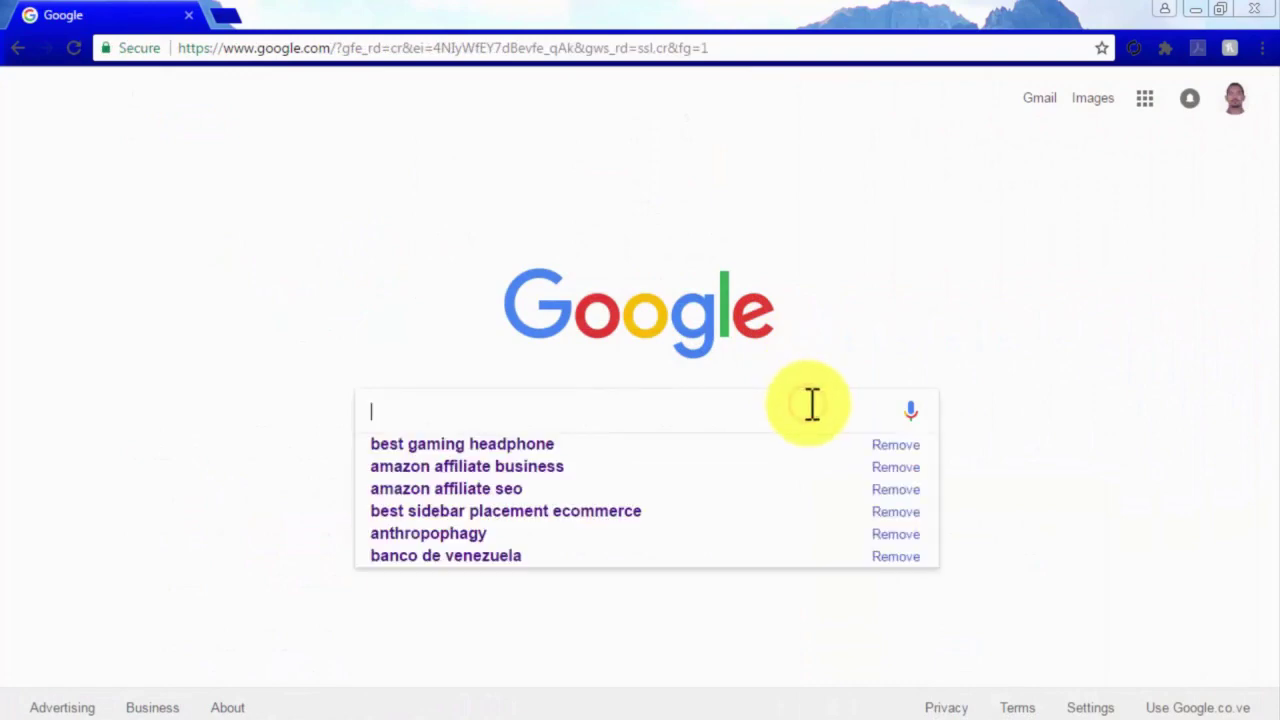
text(best ga)
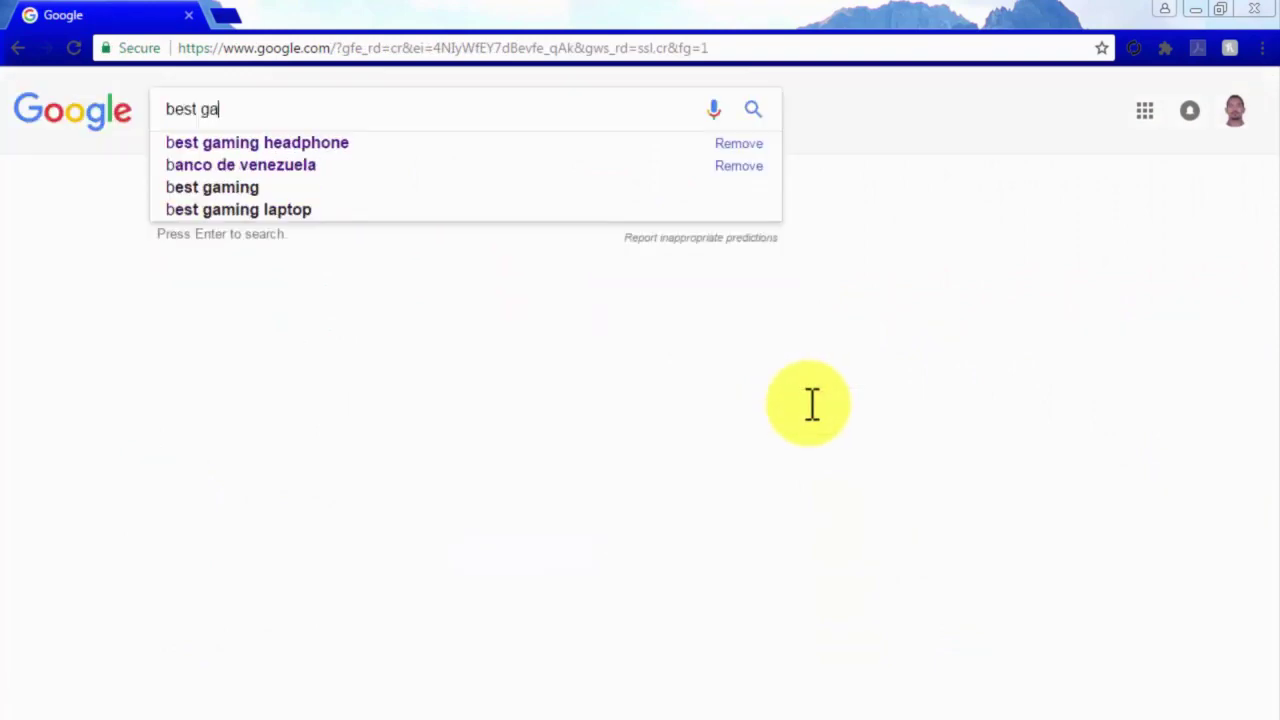
text(ming )
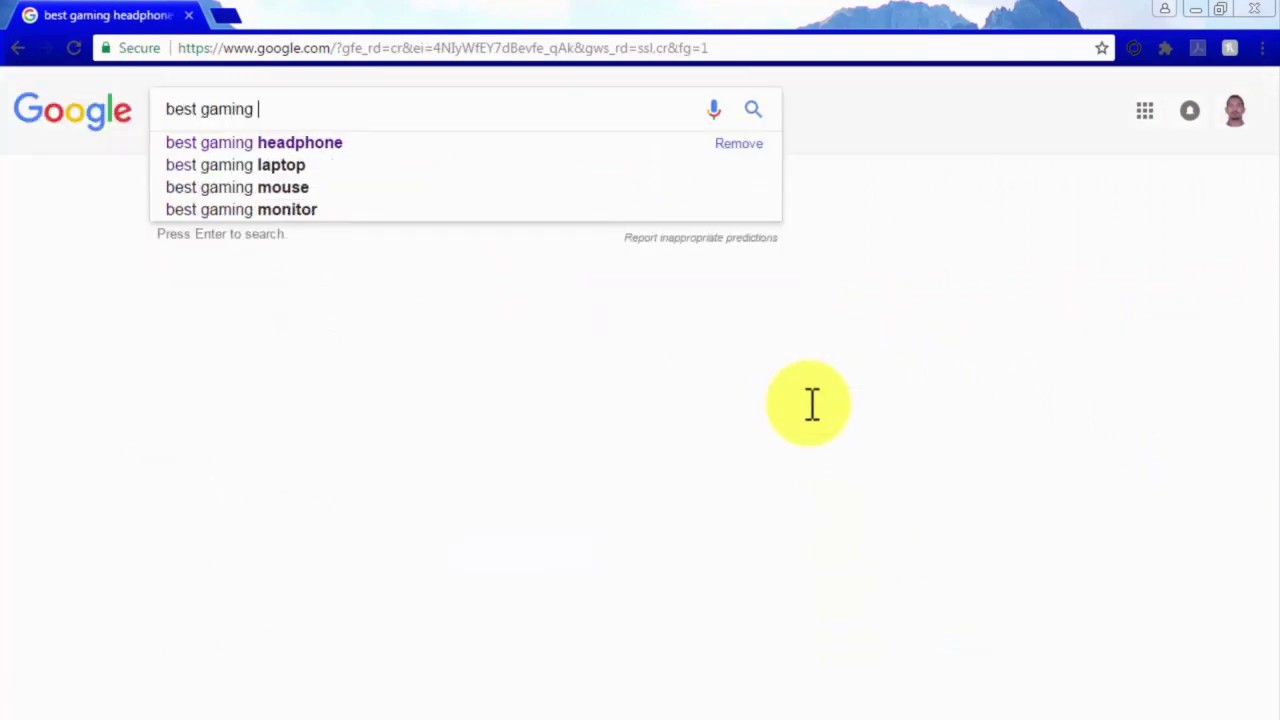
text(headphones)
key(BackSpace)
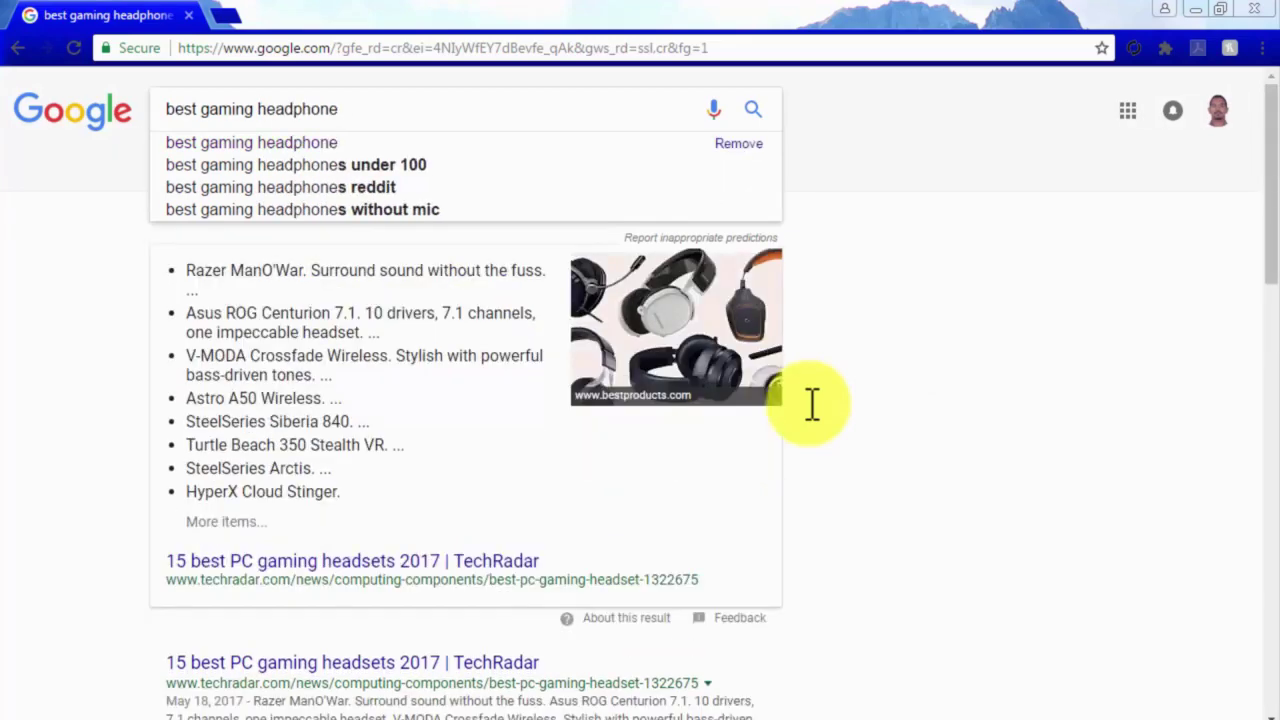
scroll(810, 404, down, 3)
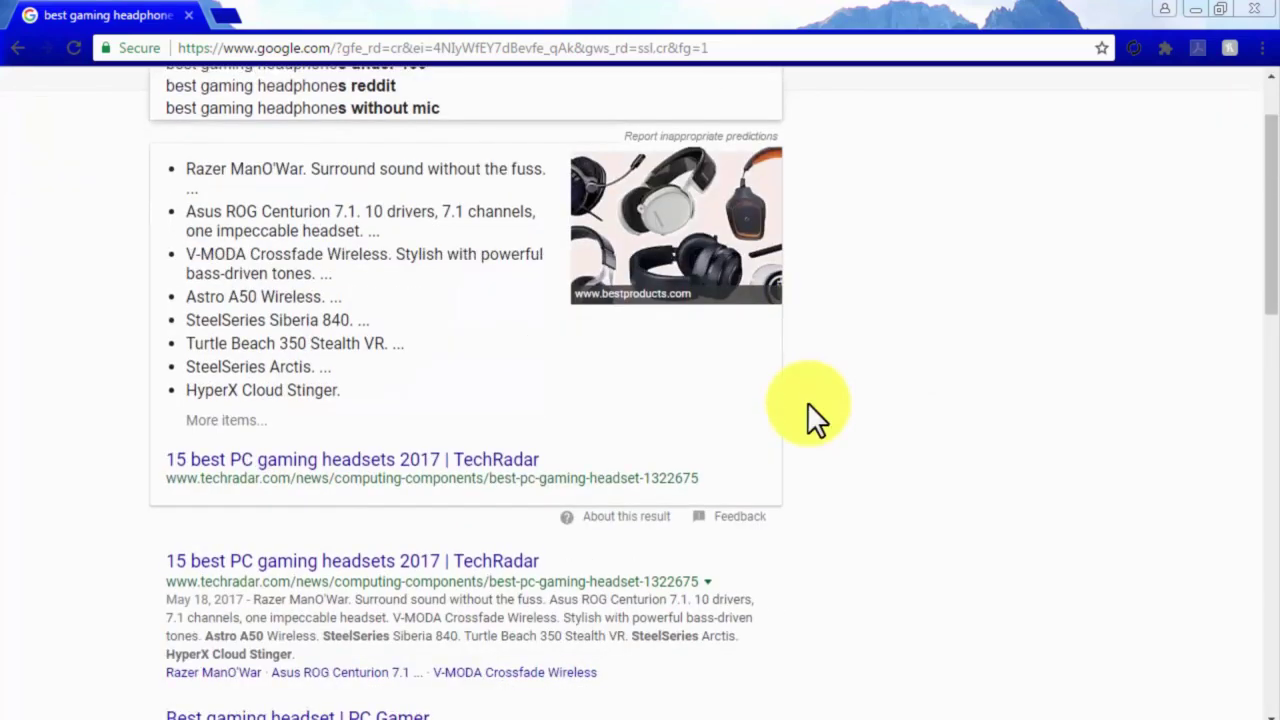
scroll(807, 402, down, 2)
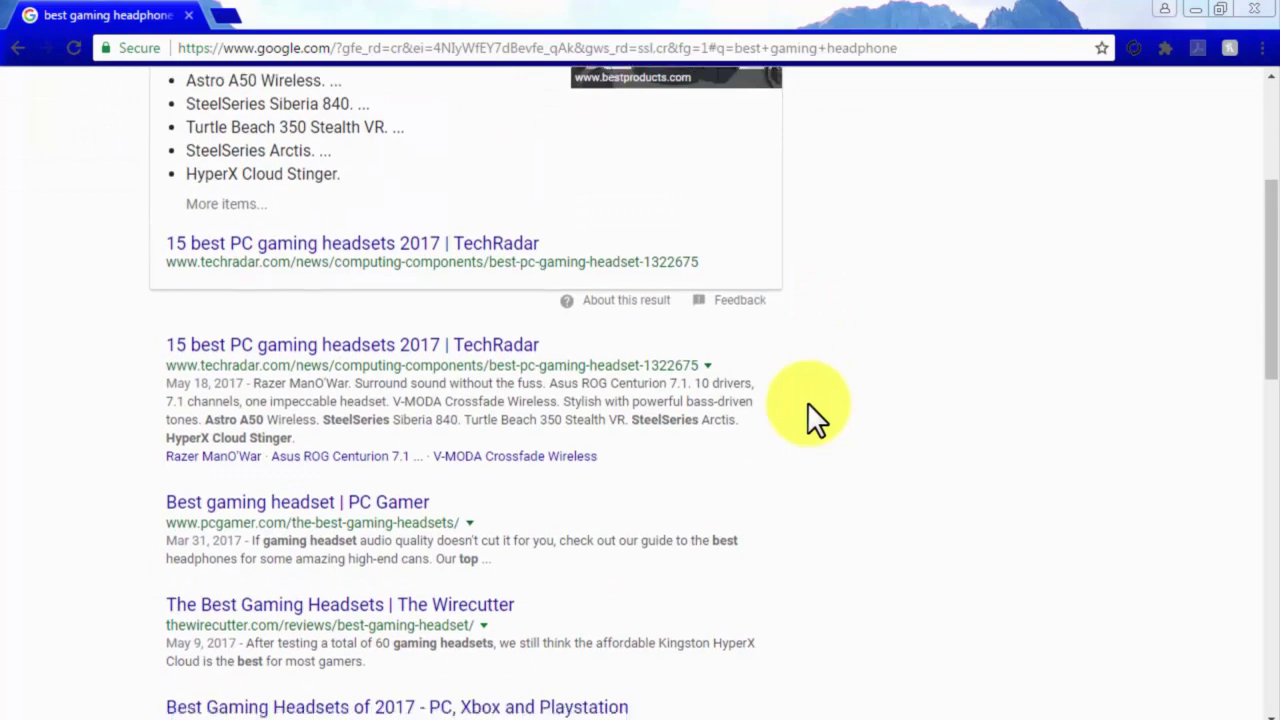
click(430, 416)
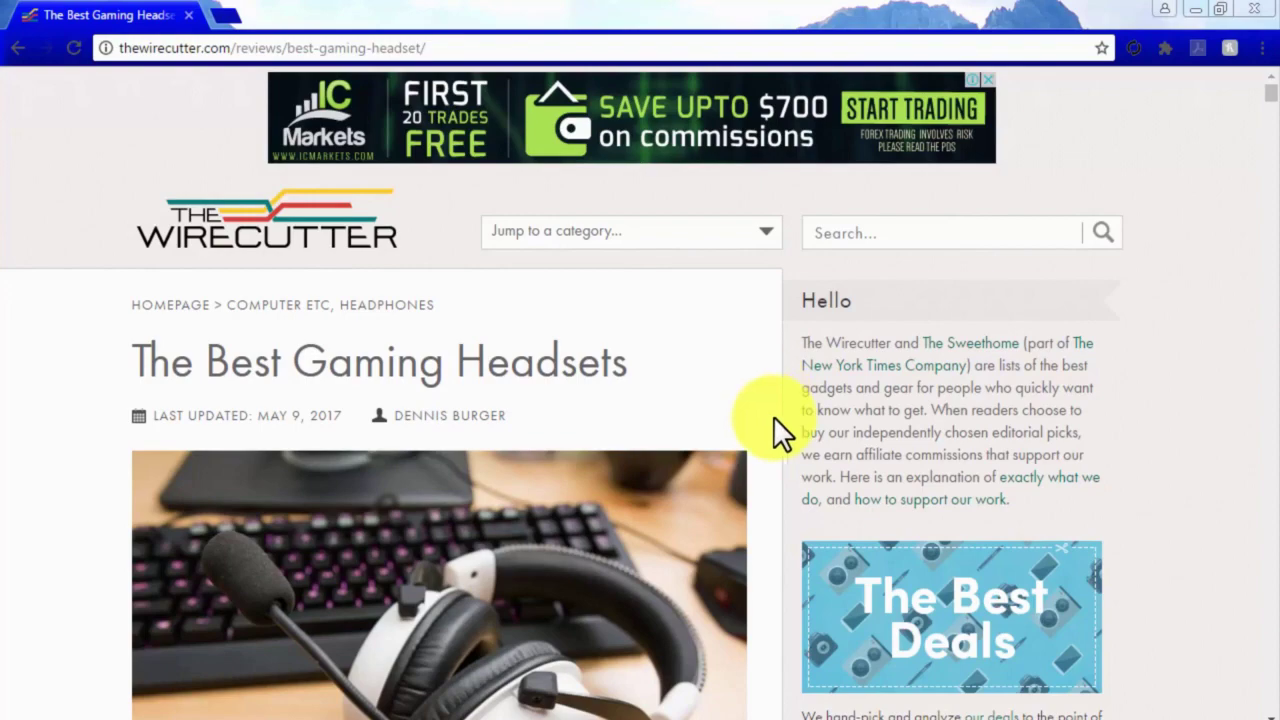
Read the gaming headsets review past the HyperX Cloud top pick to the $150 LucidSound LS30.
scroll(773, 416, down, 4)
scroll(773, 416, down, 2)
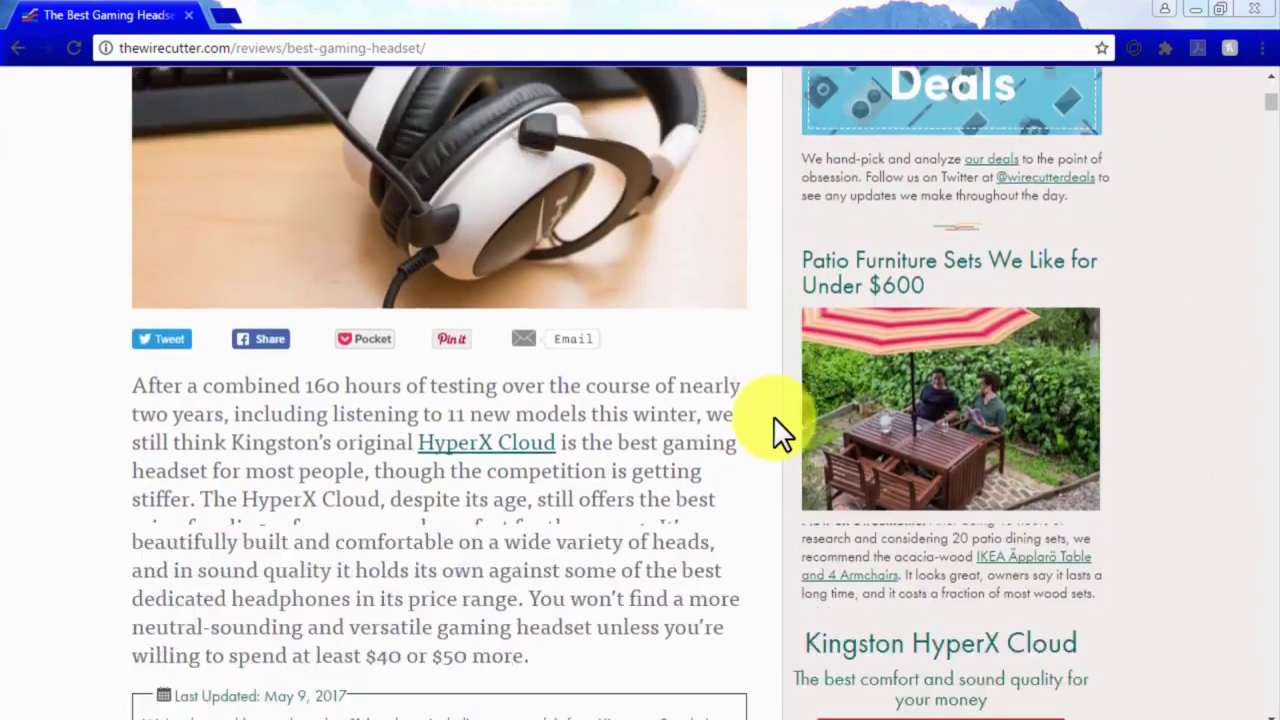
scroll(773, 416, down, 4)
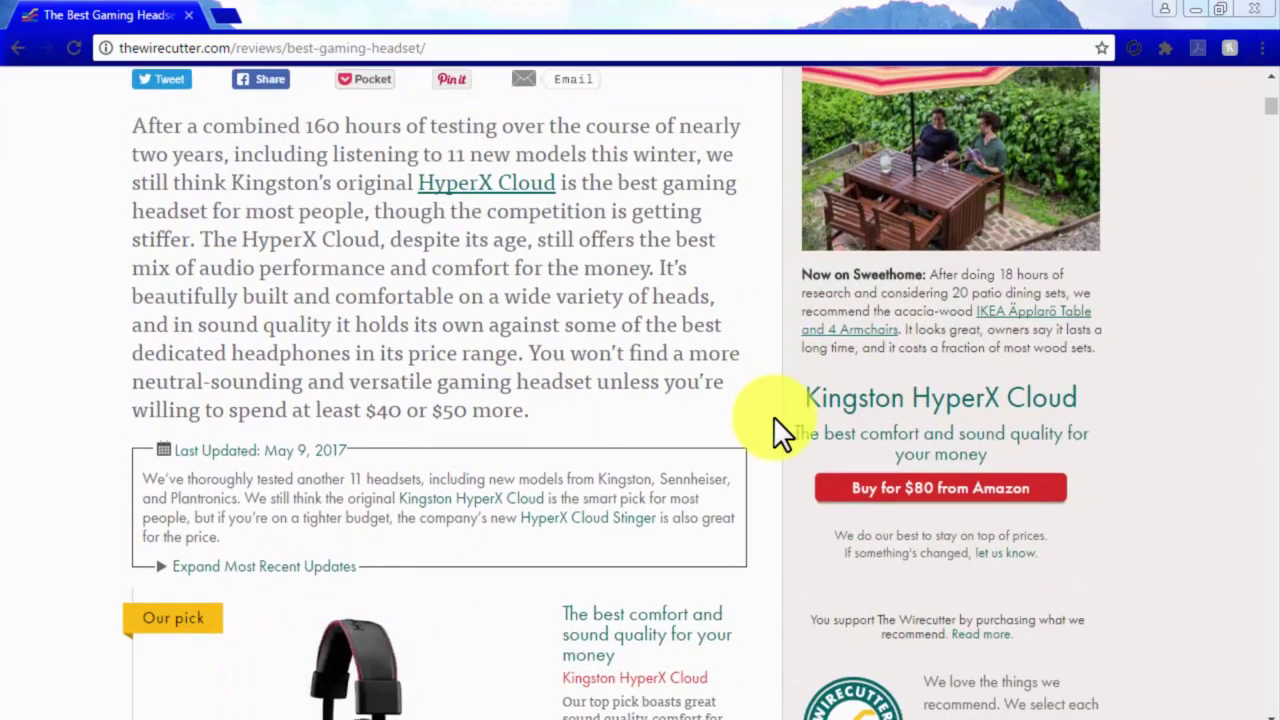
scroll(782, 432, down, 1)
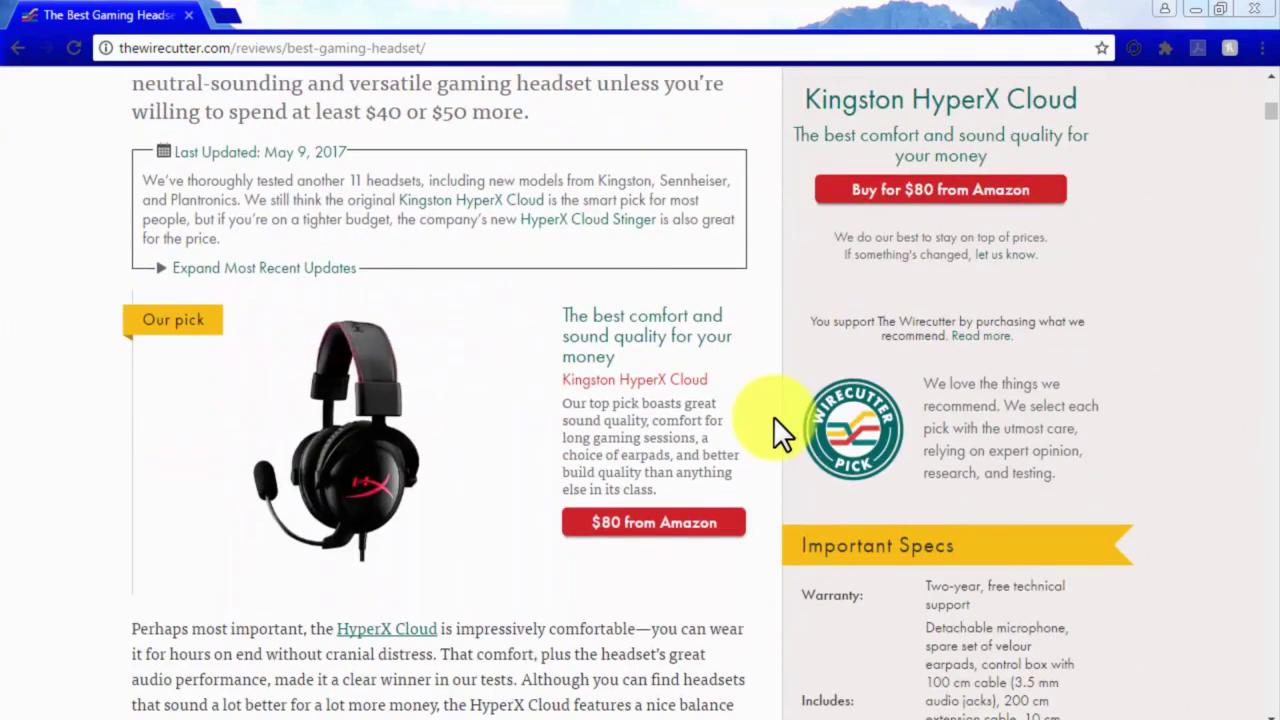
scroll(775, 418, down, 5)
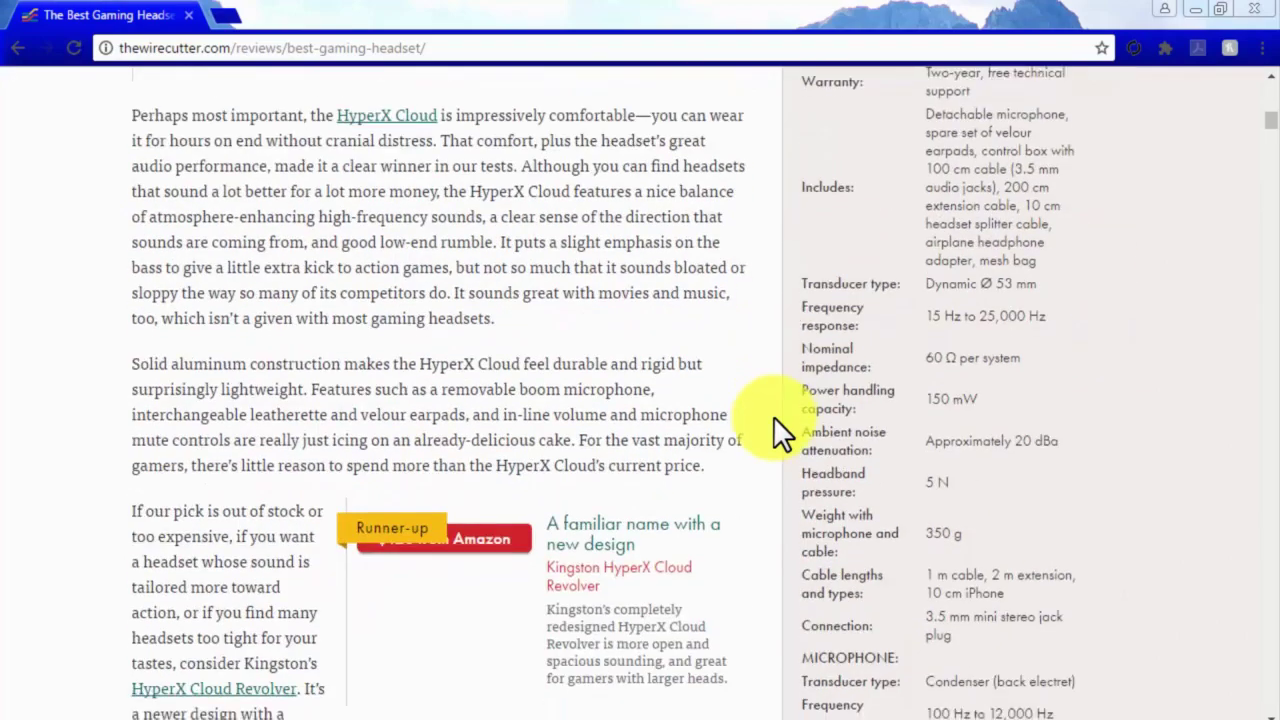
scroll(775, 418, down, 2)
scroll(775, 418, down, 1)
scroll(773, 416, down, 5)
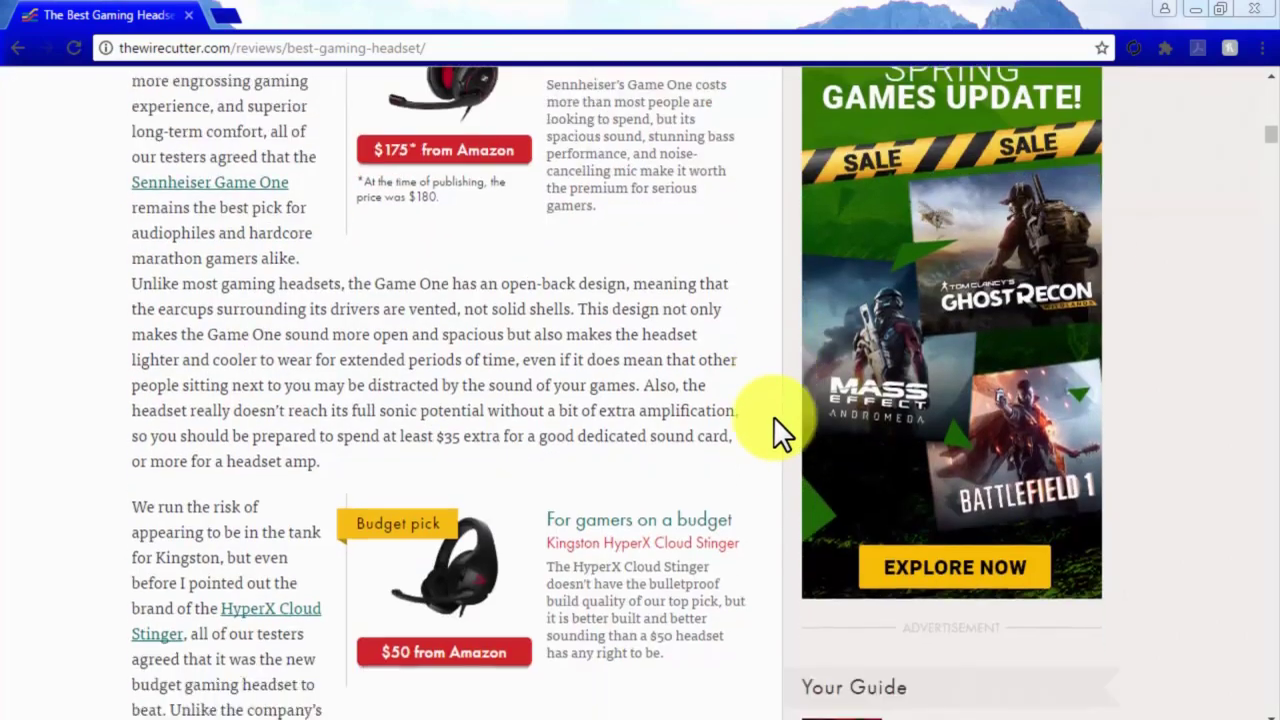
scroll(773, 416, down, 6)
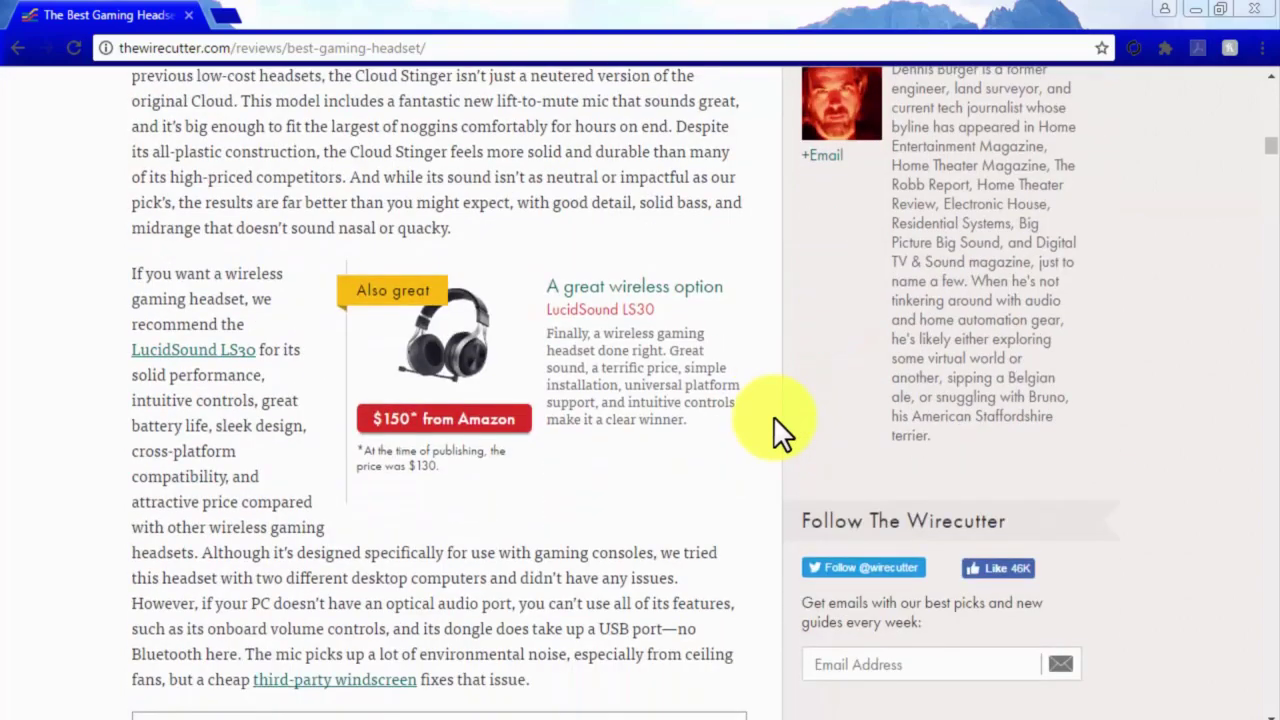
scroll(773, 416, up, 4)
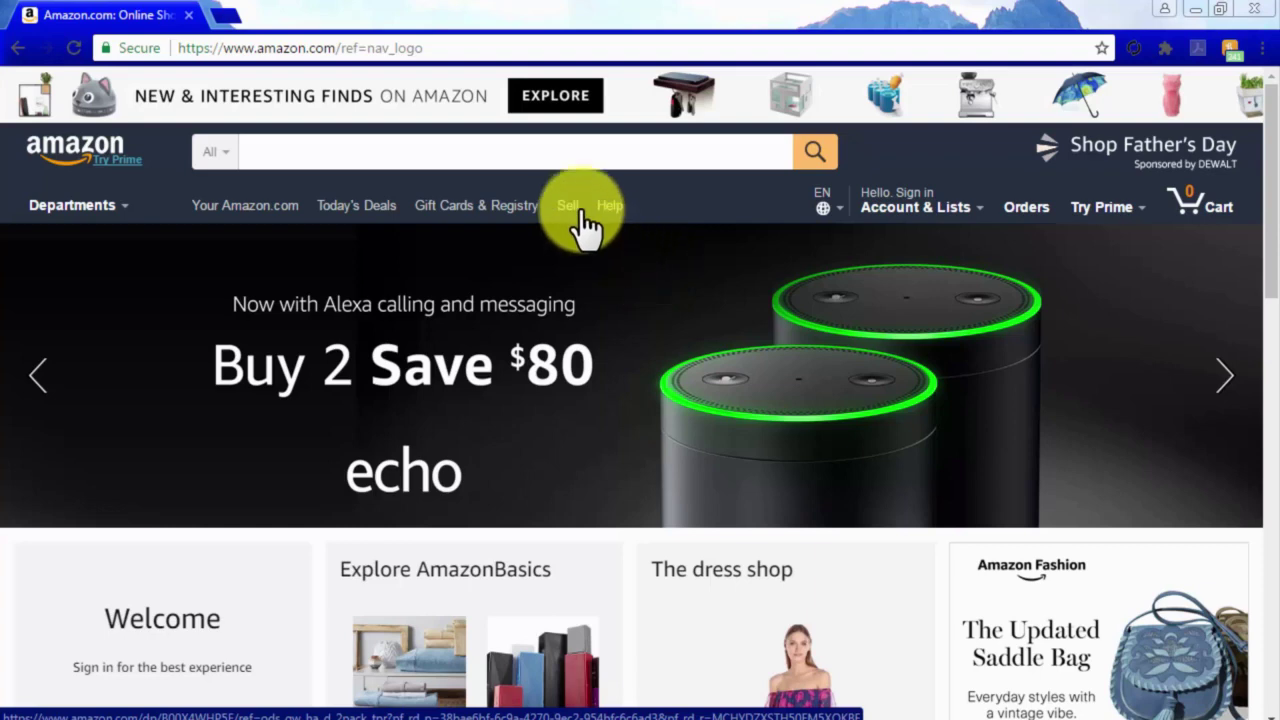
Check Amazon's search suggestions for 'best 7.1 receiver'.
click(527, 160)
text(be)
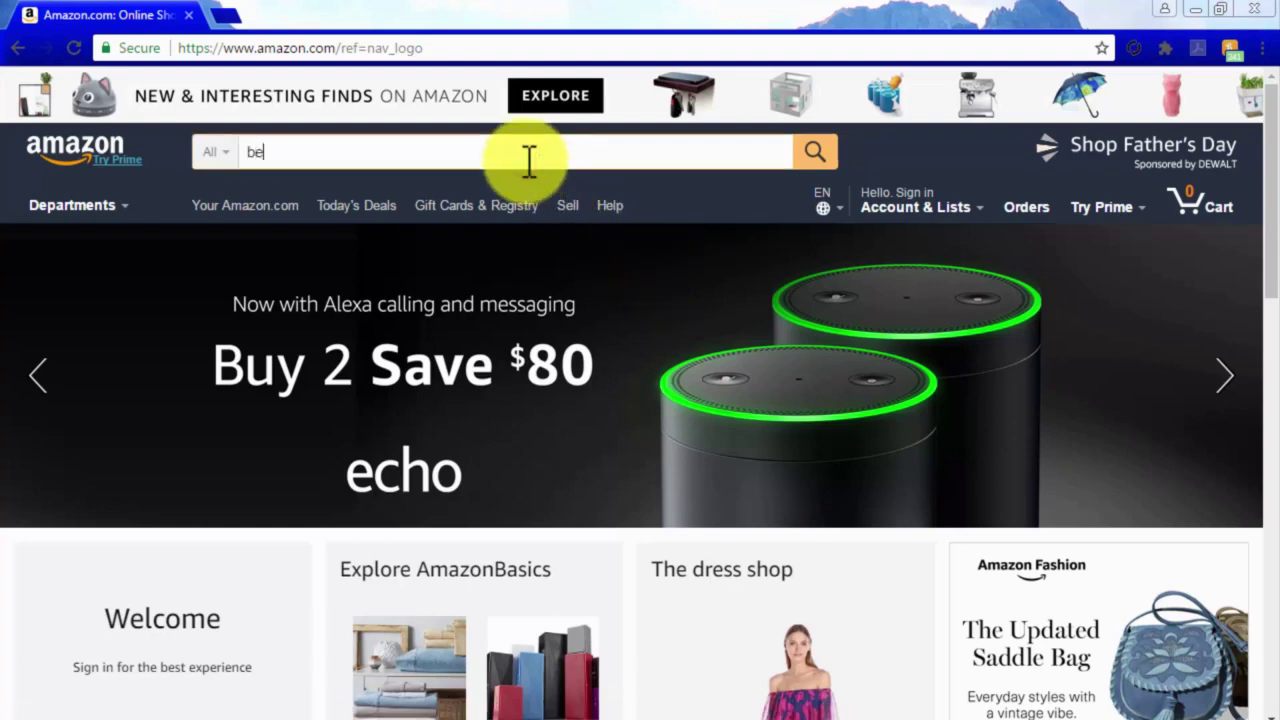
text(st 7.1)
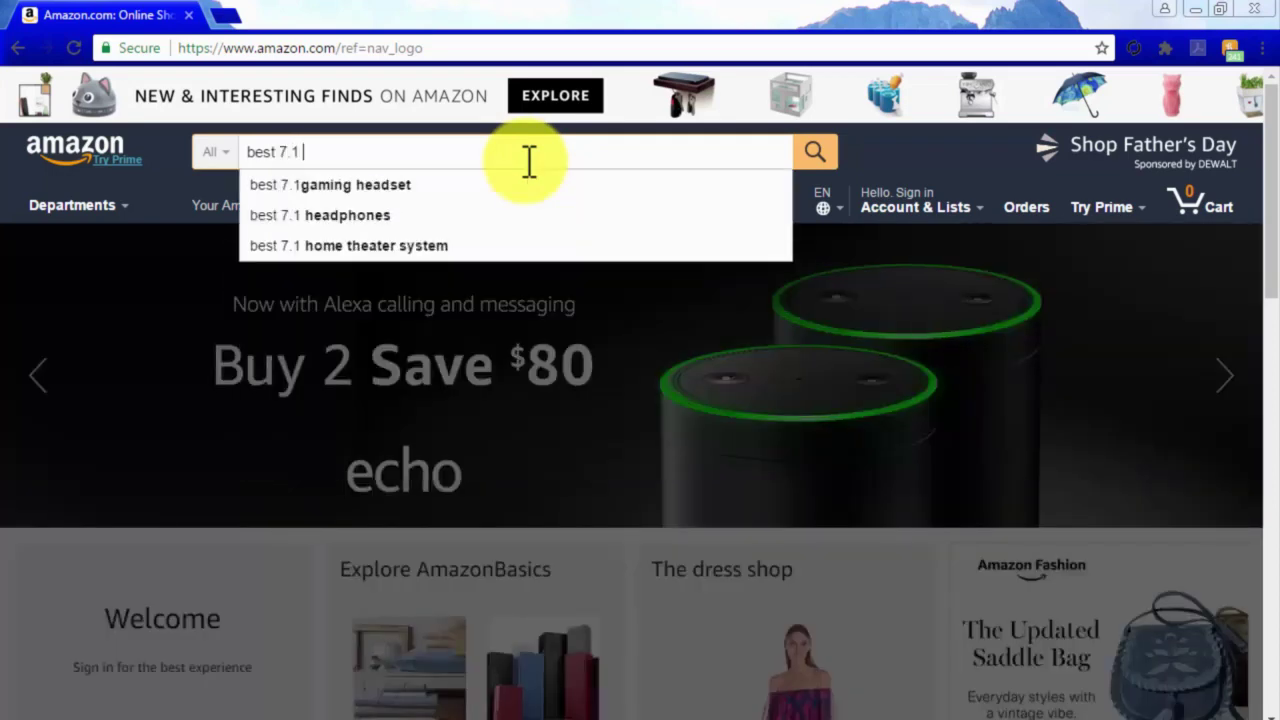
text( recei)
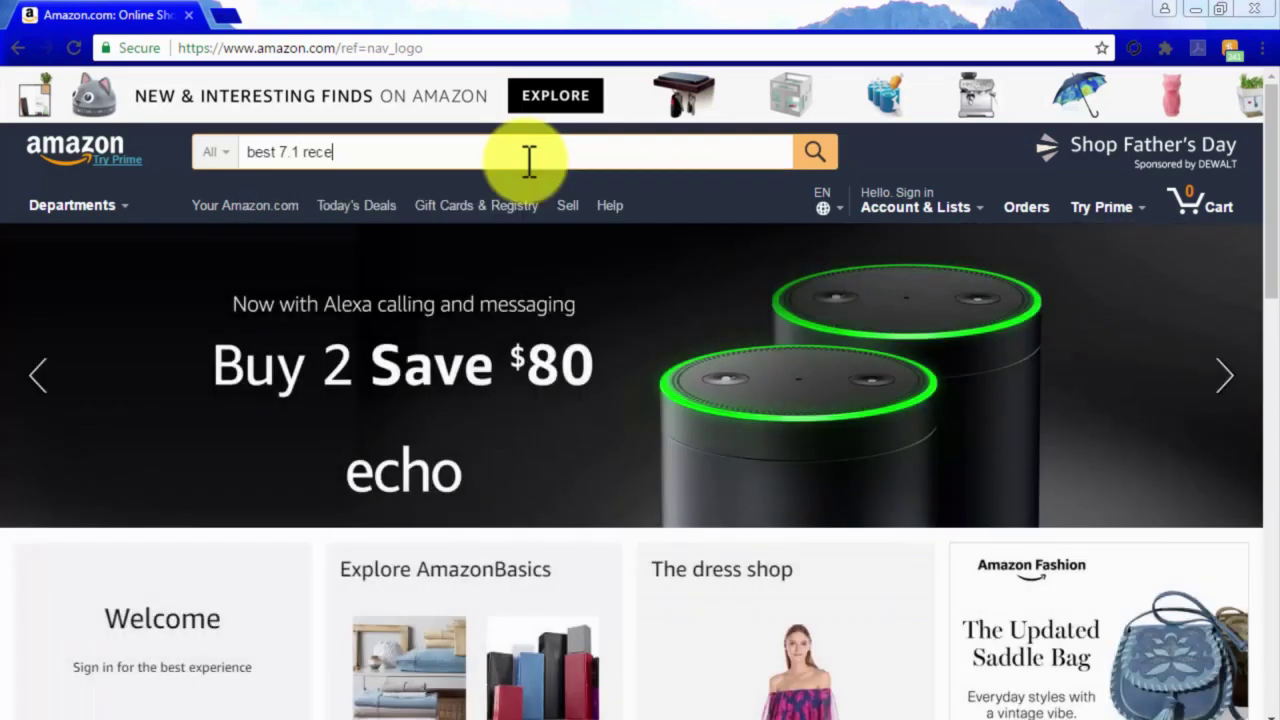
text(ver)
key(BackSpace)
key(BackSpace)
key(BackSpace)
key(BackSpace)
key(BackSpace)
key(BackSpace)
key(BackSpace)
key(BackSpace)
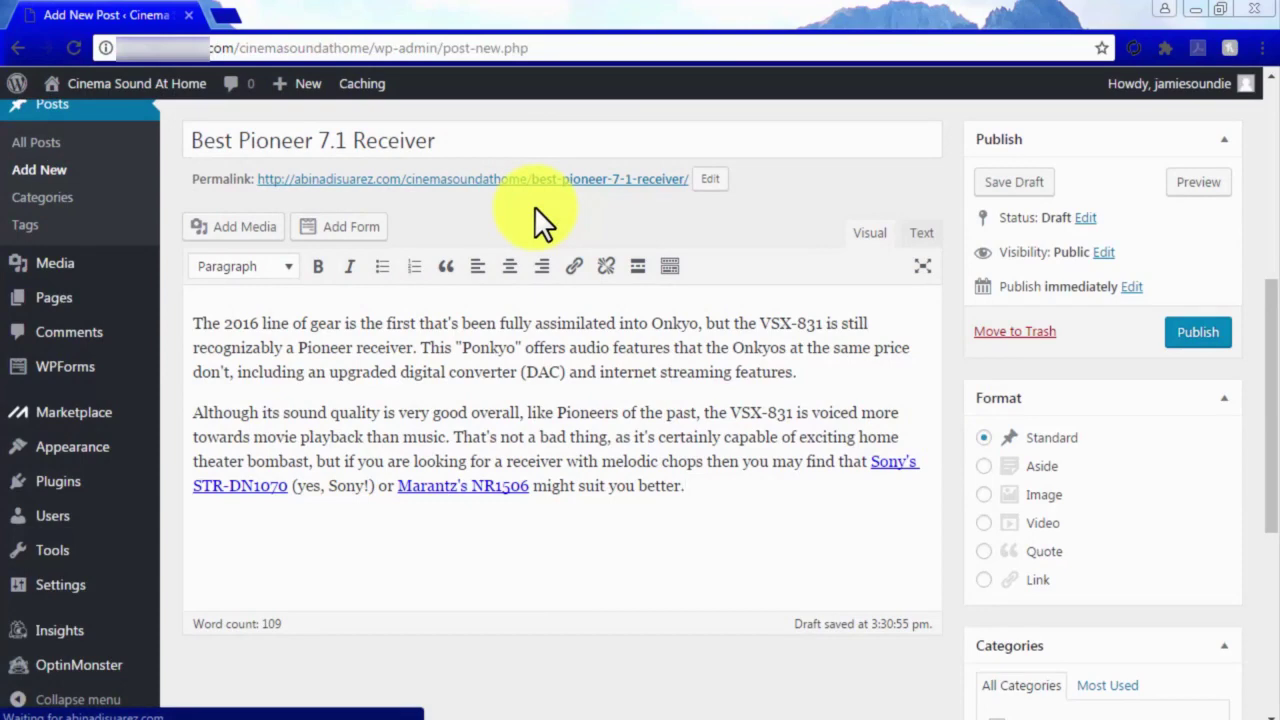
Add the tag 'best 7.1 receiver' to the Best Pioneer 7.1 Receiver post.
click(733, 143)
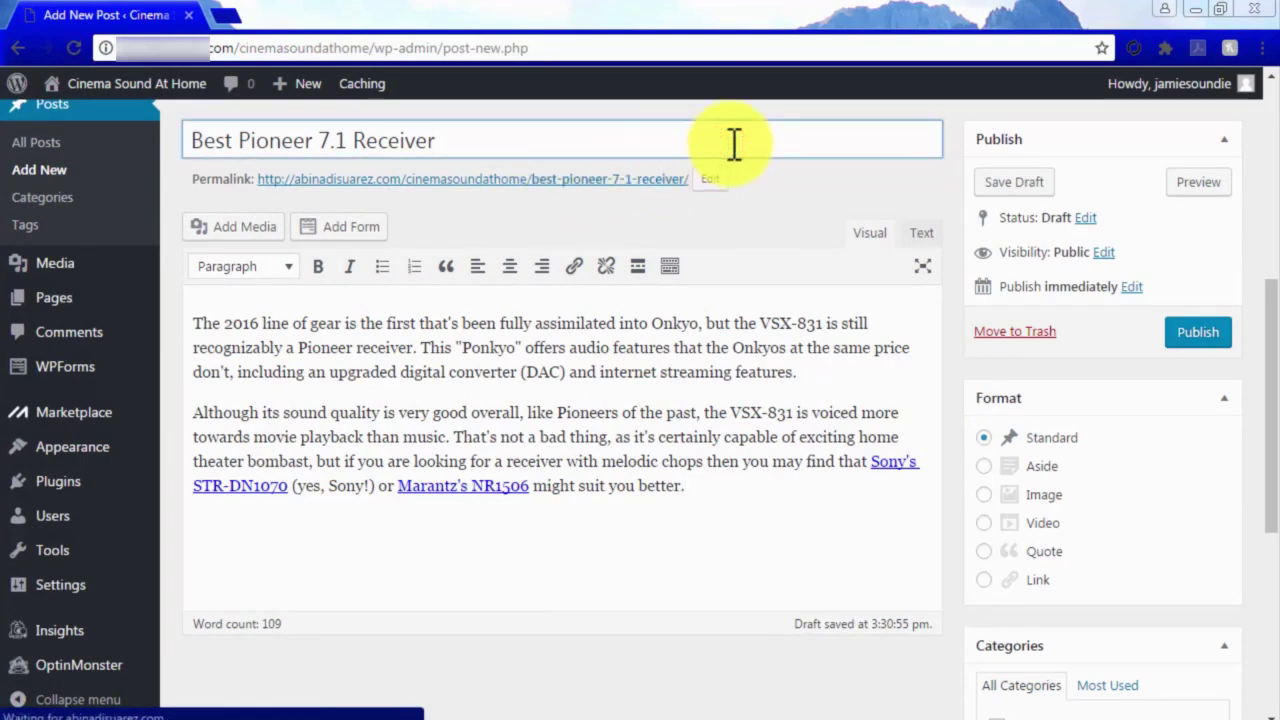
click(810, 488)
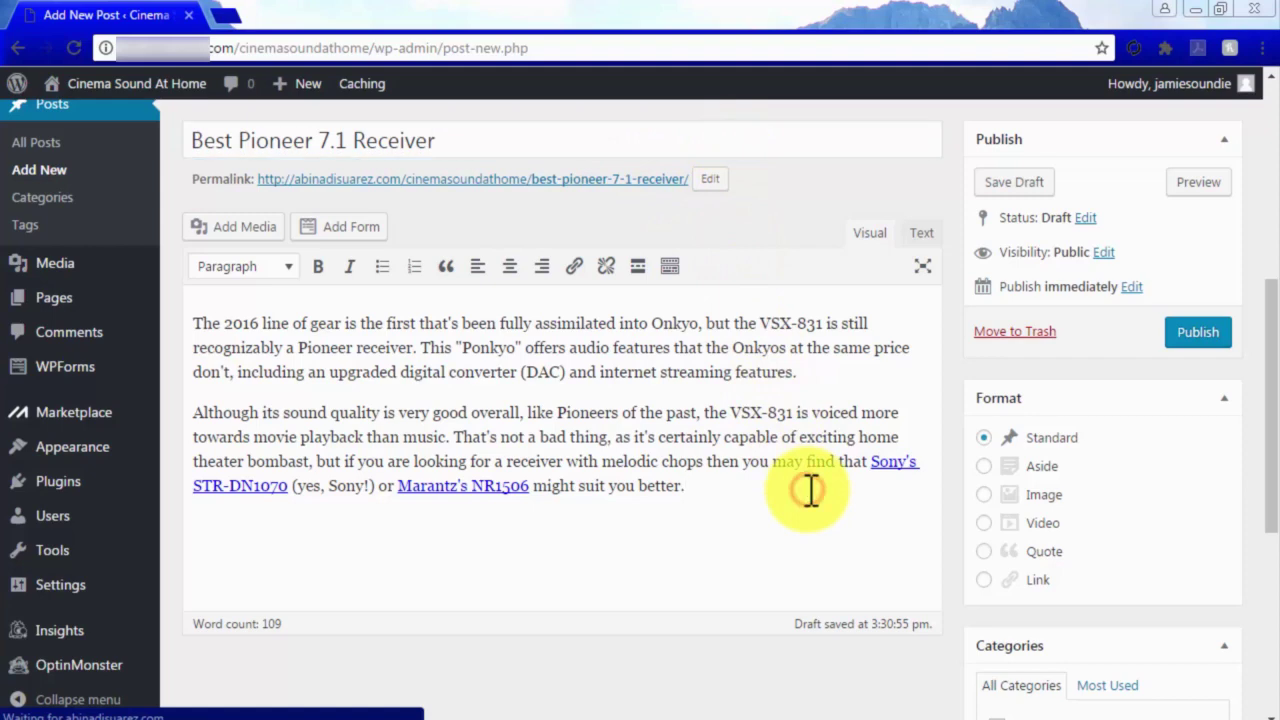
scroll(966, 500, down, 4)
click(1000, 483)
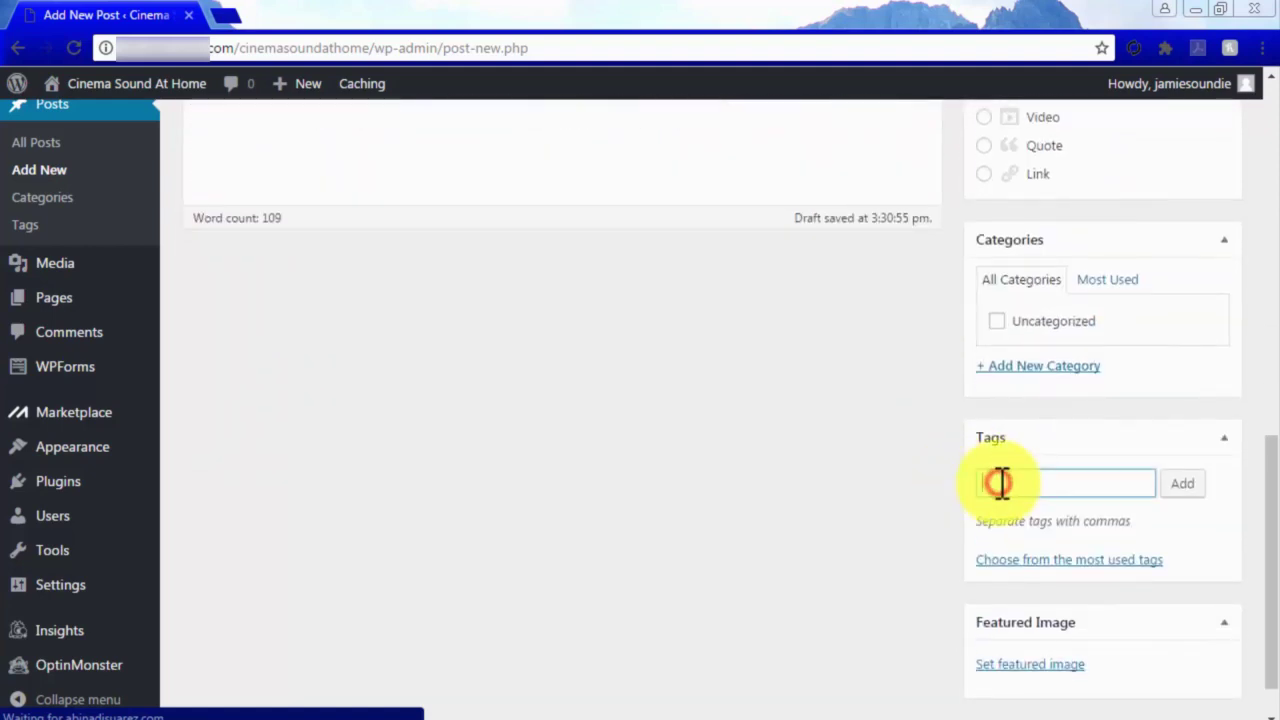
text(best 7.1 receiver)
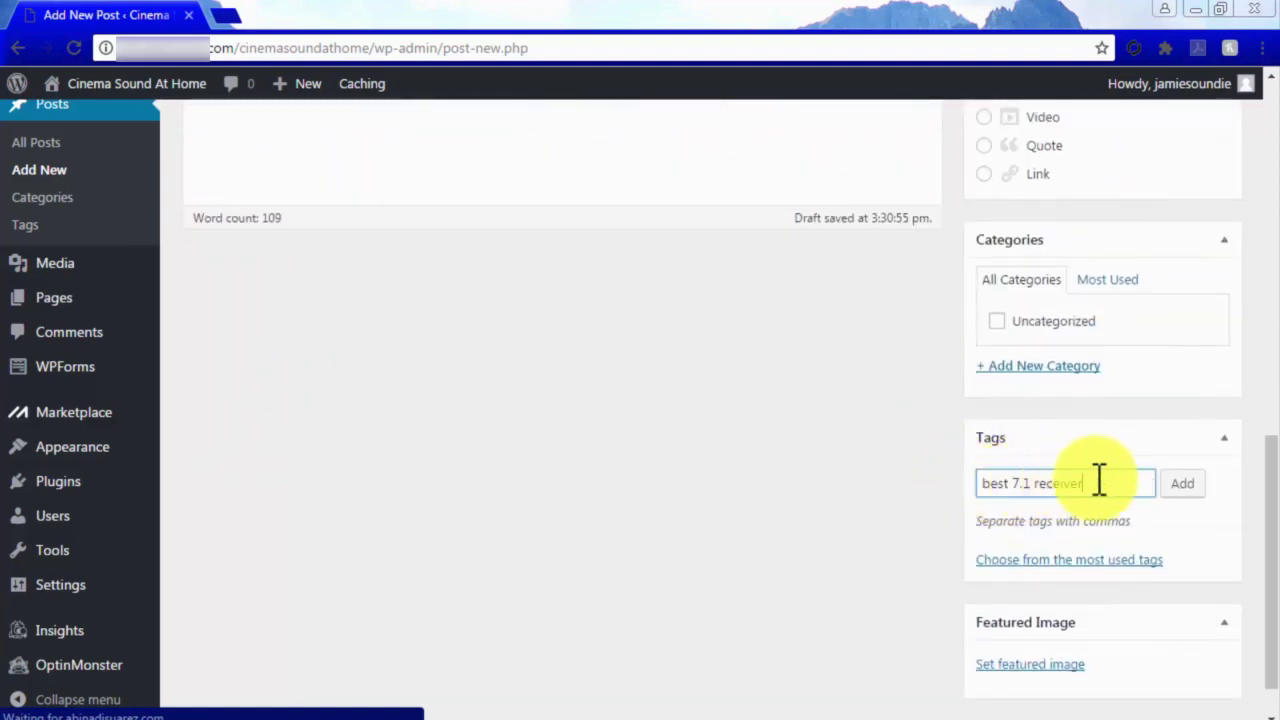
click(1174, 484)
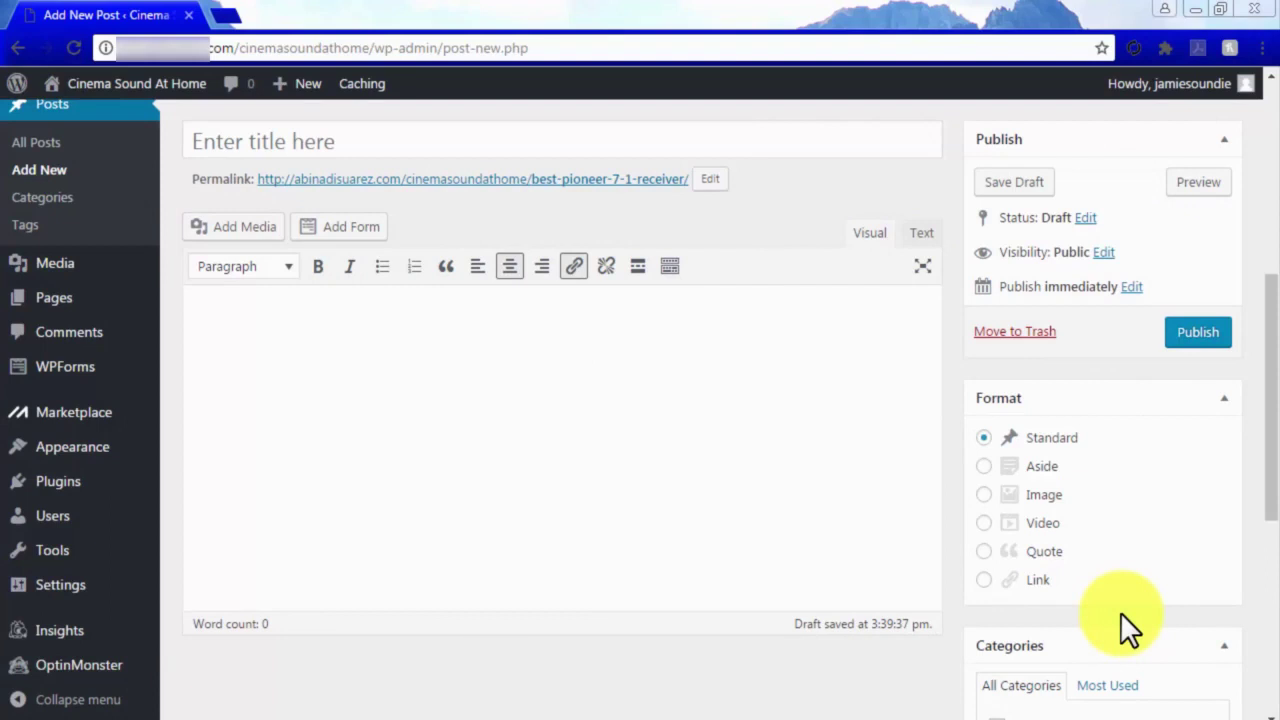
Title the new post 'The Best Pioner 7.2 Receiver We Have Found' and paste in an intro paragraph.
click(556, 142)
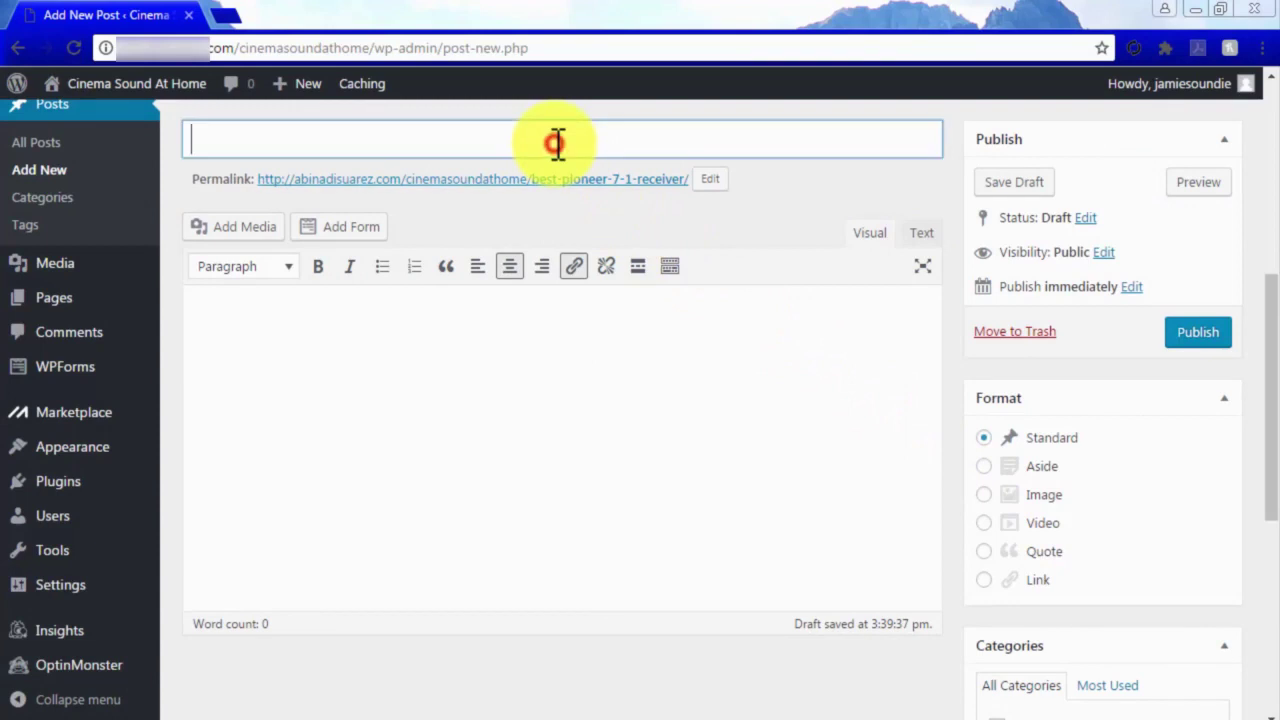
text(The Best Pioner 7.2 Receiver We Have Found)
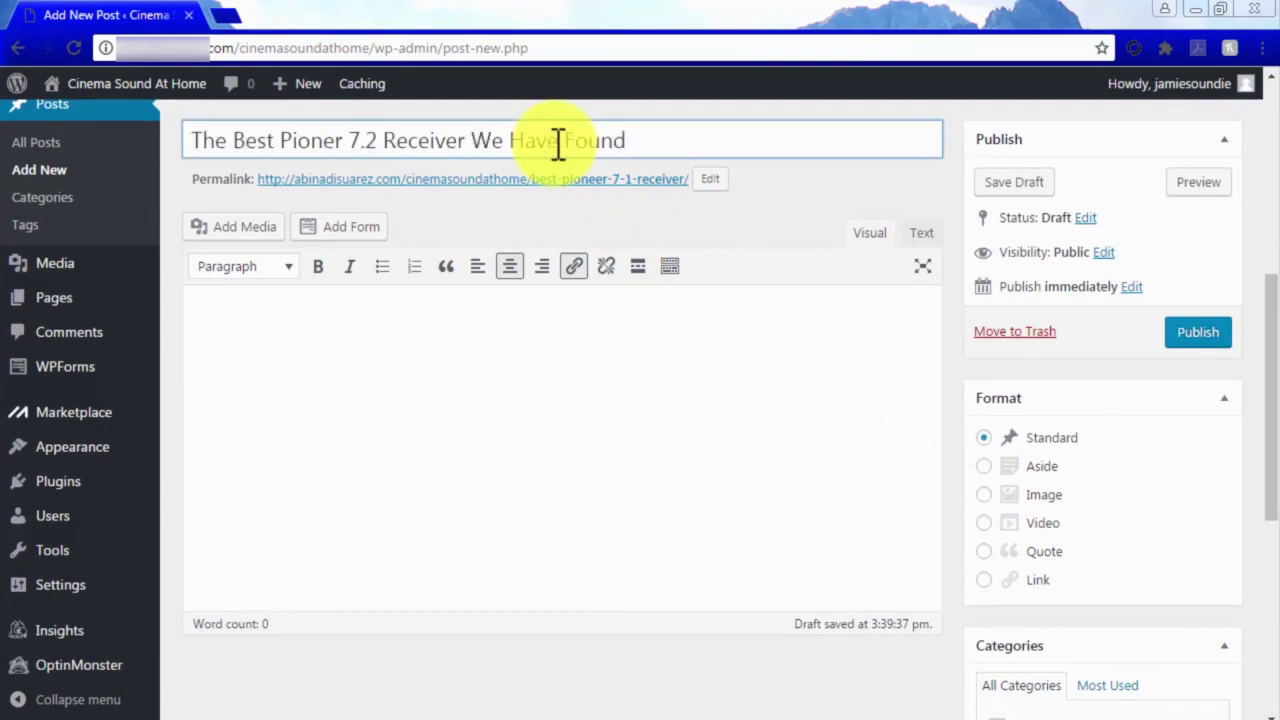
click(706, 372)
key(ctrl+v)
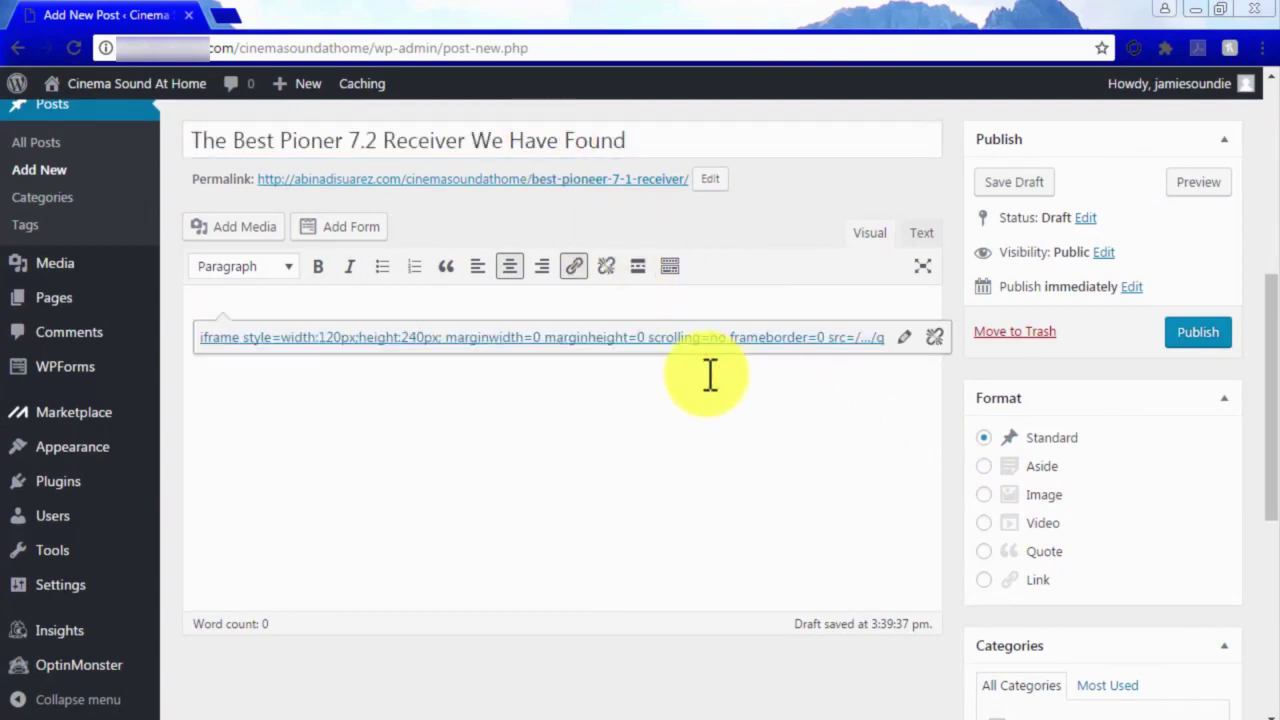
text(It can be difficult to find out which one is the best choice for your personal tastes when it comes to deciding over a new piece of expensive electronic equipment for our homes)
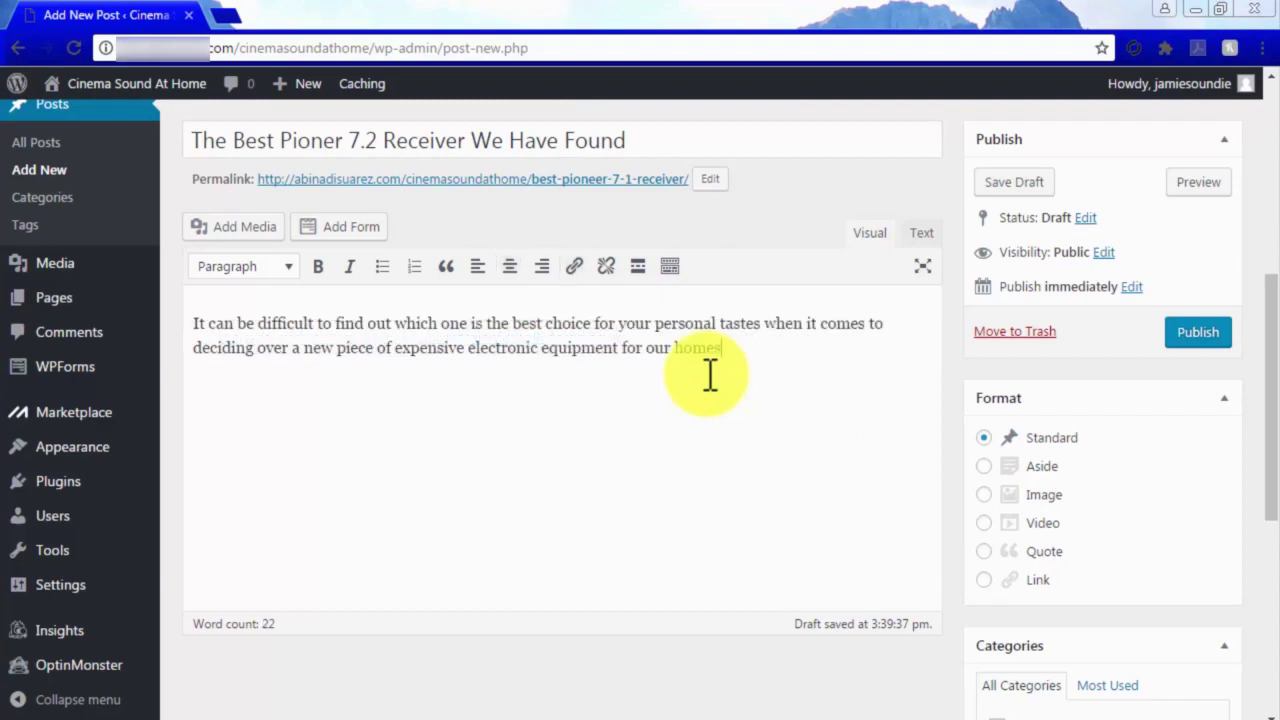
text(.)
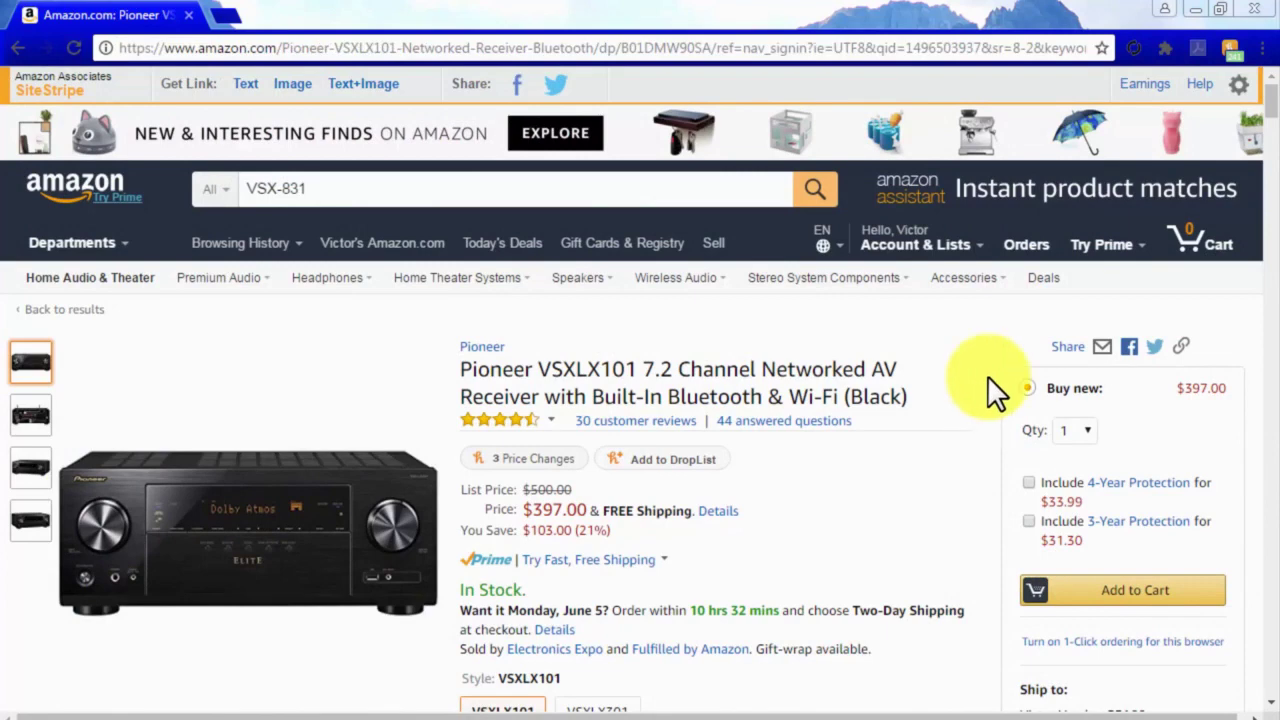
Page through the sponsored and customers-also-bought carousels on the Pioneer VSX-LX101 page.
scroll(987, 375, down, 1)
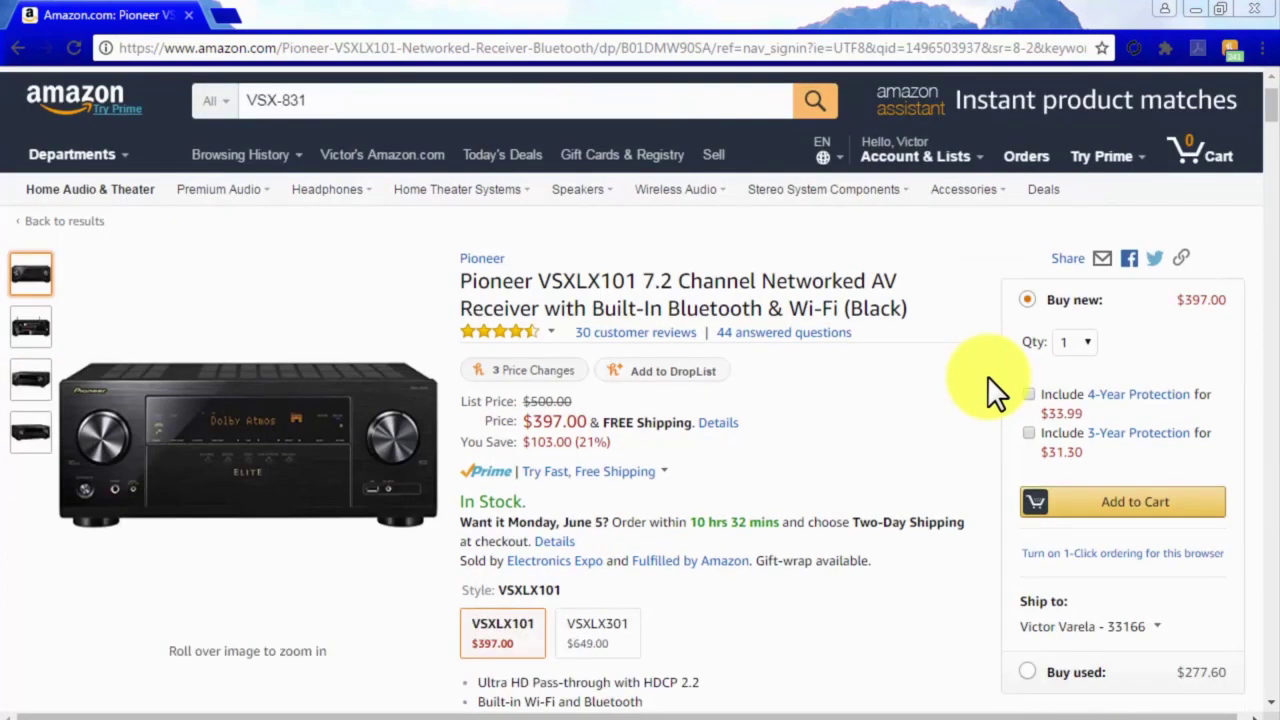
scroll(987, 375, down, 1)
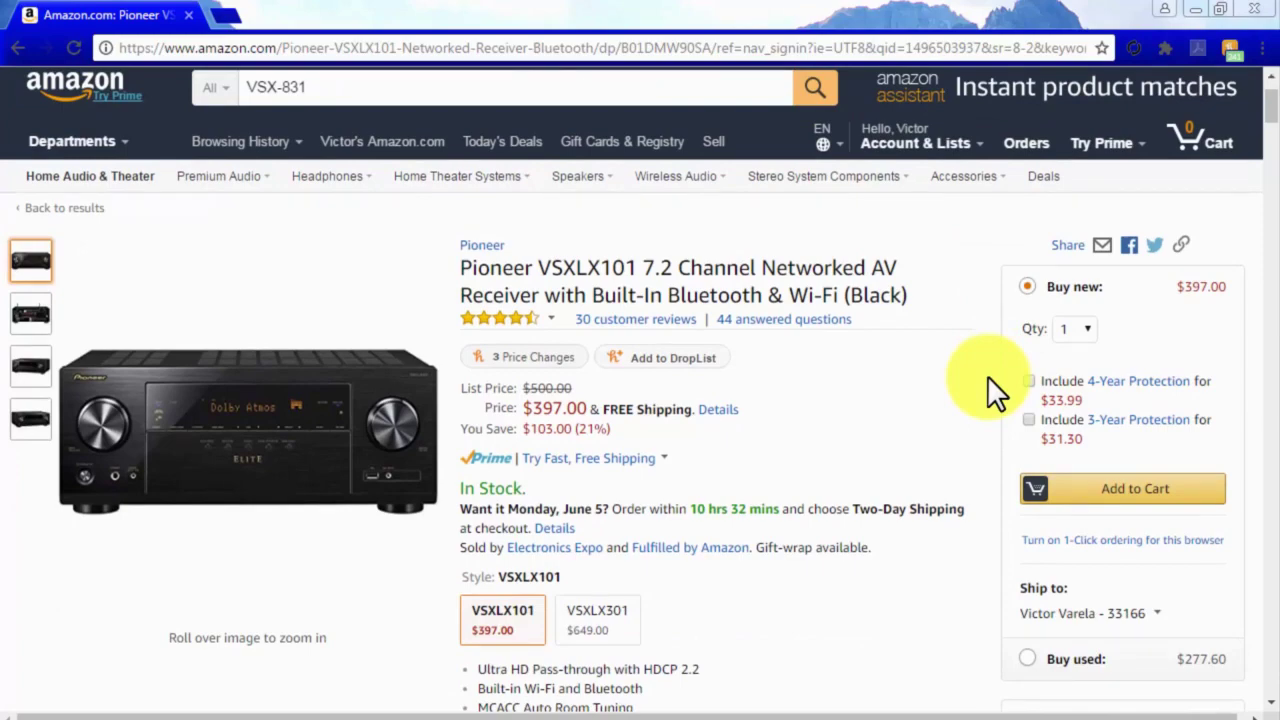
scroll(987, 375, down, 1)
scroll(987, 377, down, 15)
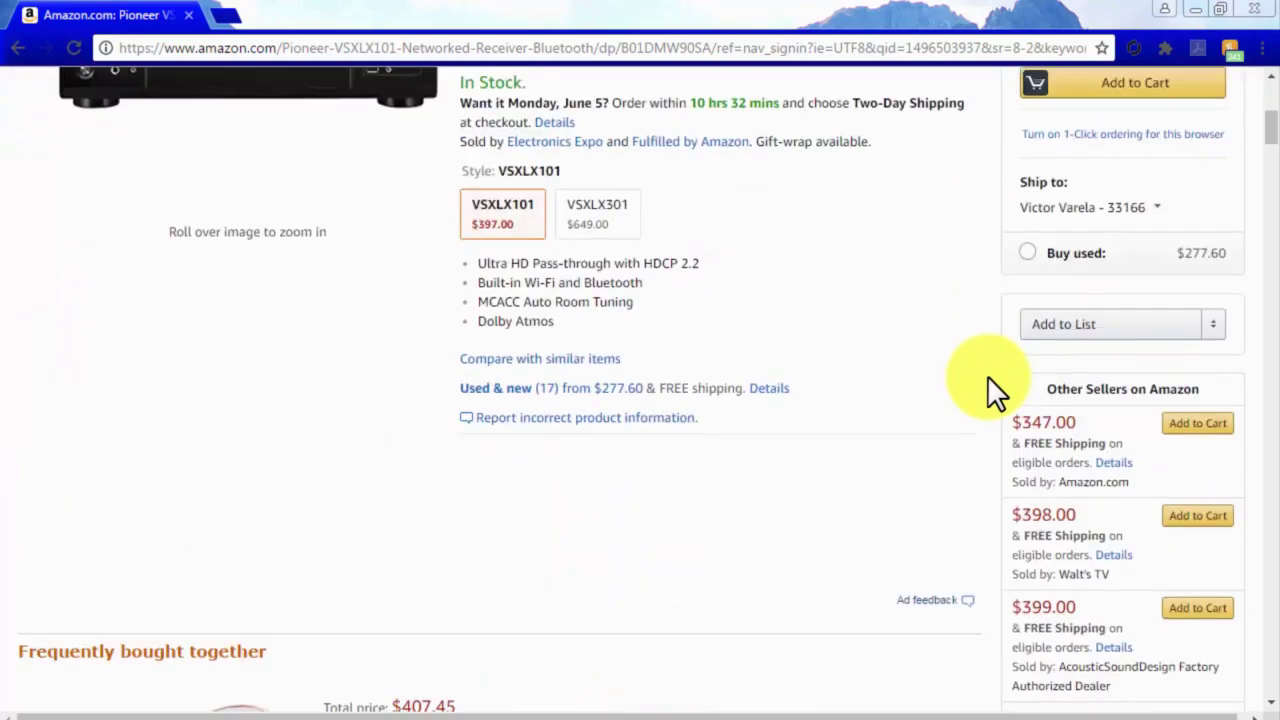
scroll(987, 375, down, 6)
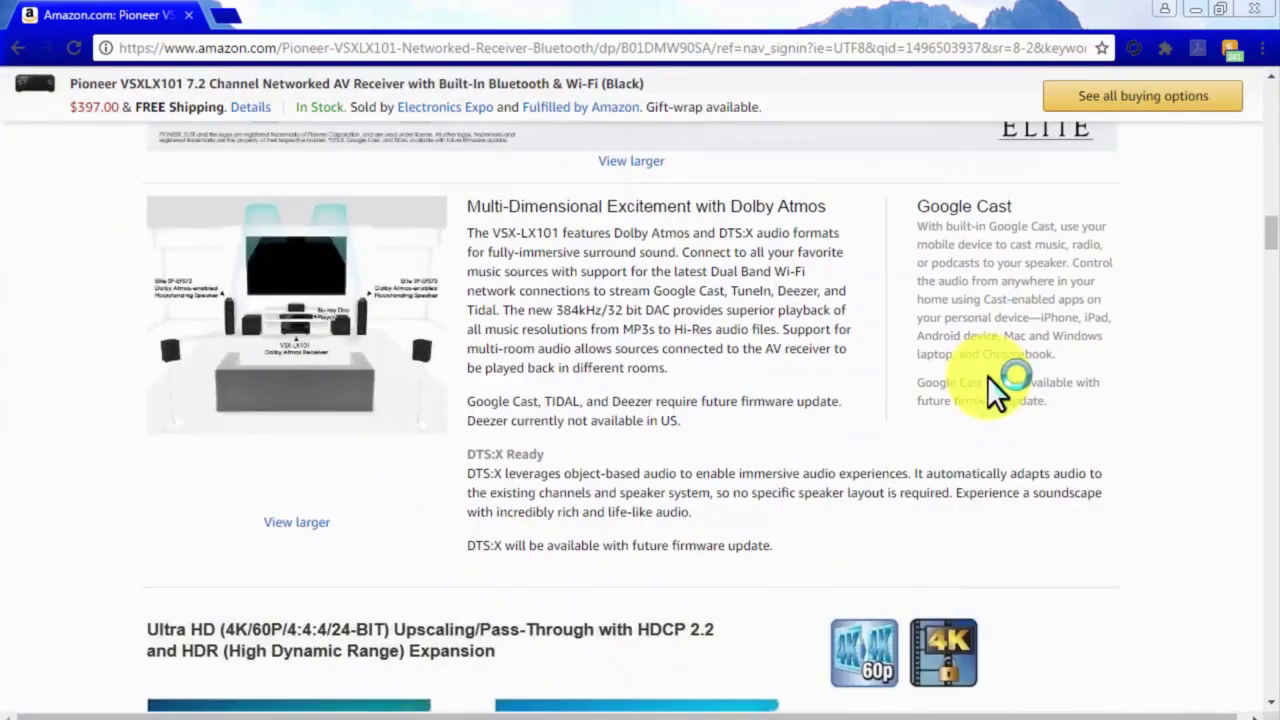
scroll(988, 378, down, 2)
scroll(988, 378, up, 10)
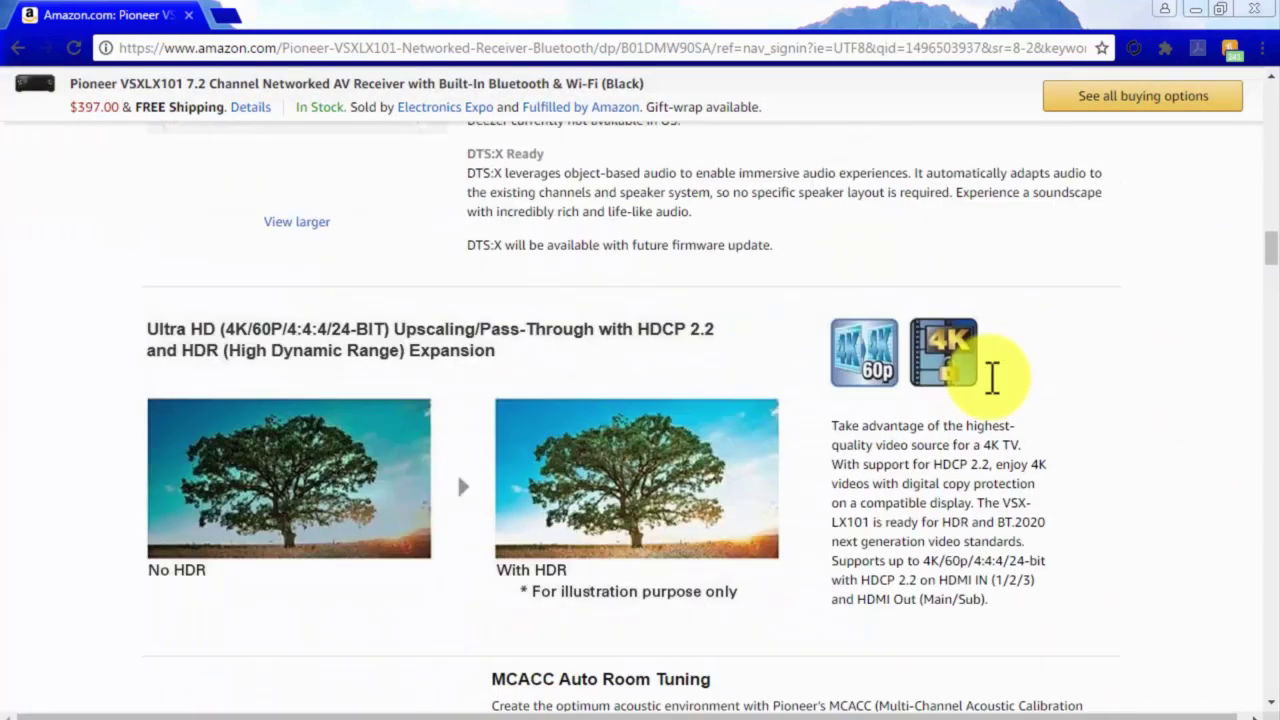
scroll(988, 390, up, 5)
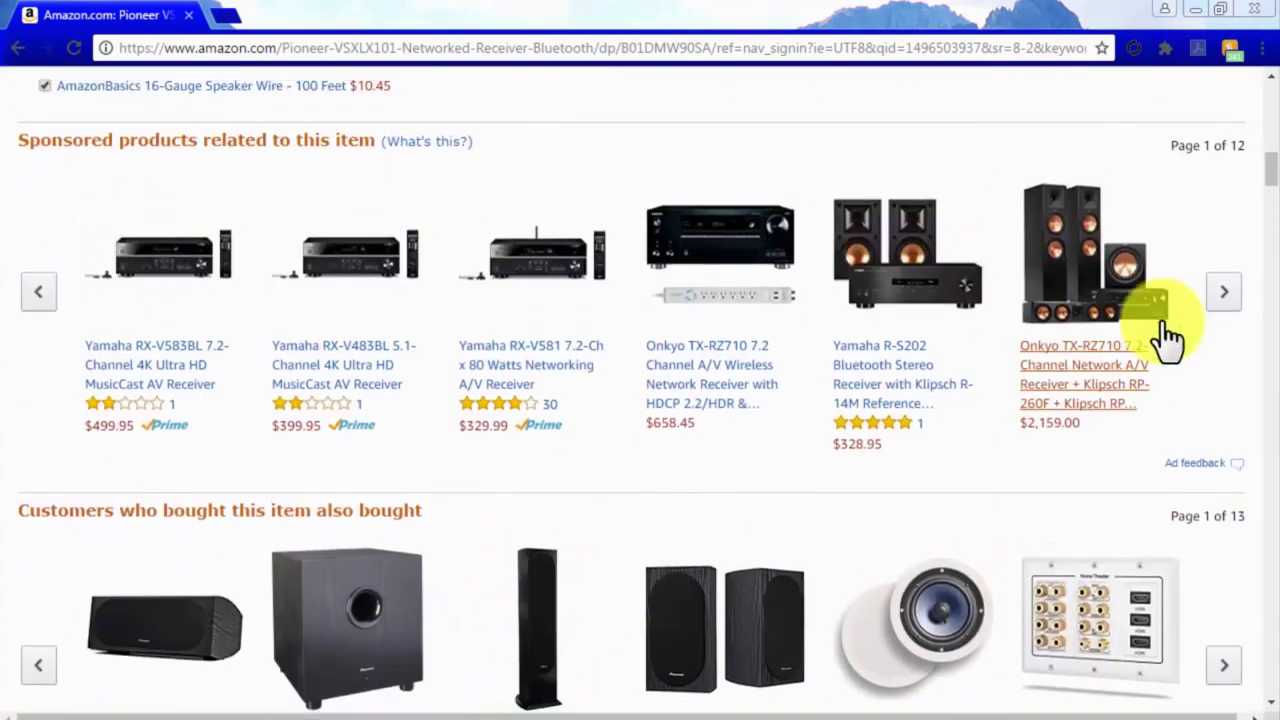
click(1224, 293)
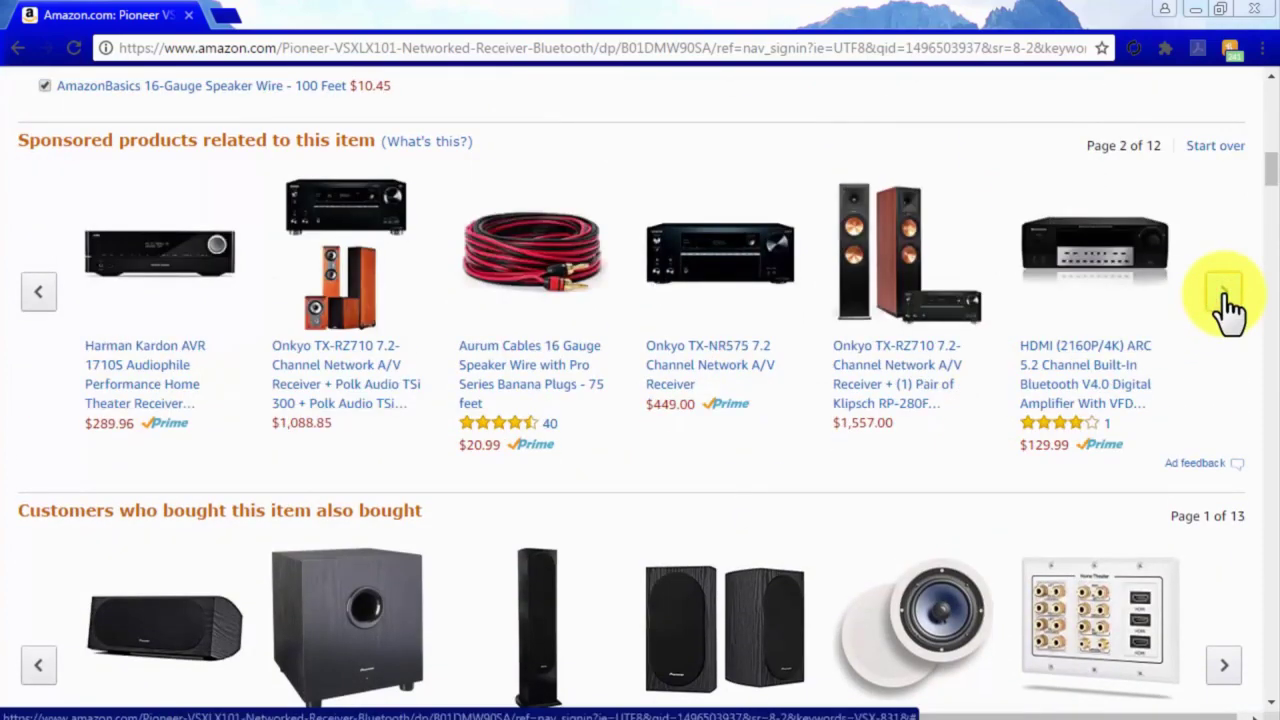
scroll(1223, 560, down, 1)
click(1224, 566)
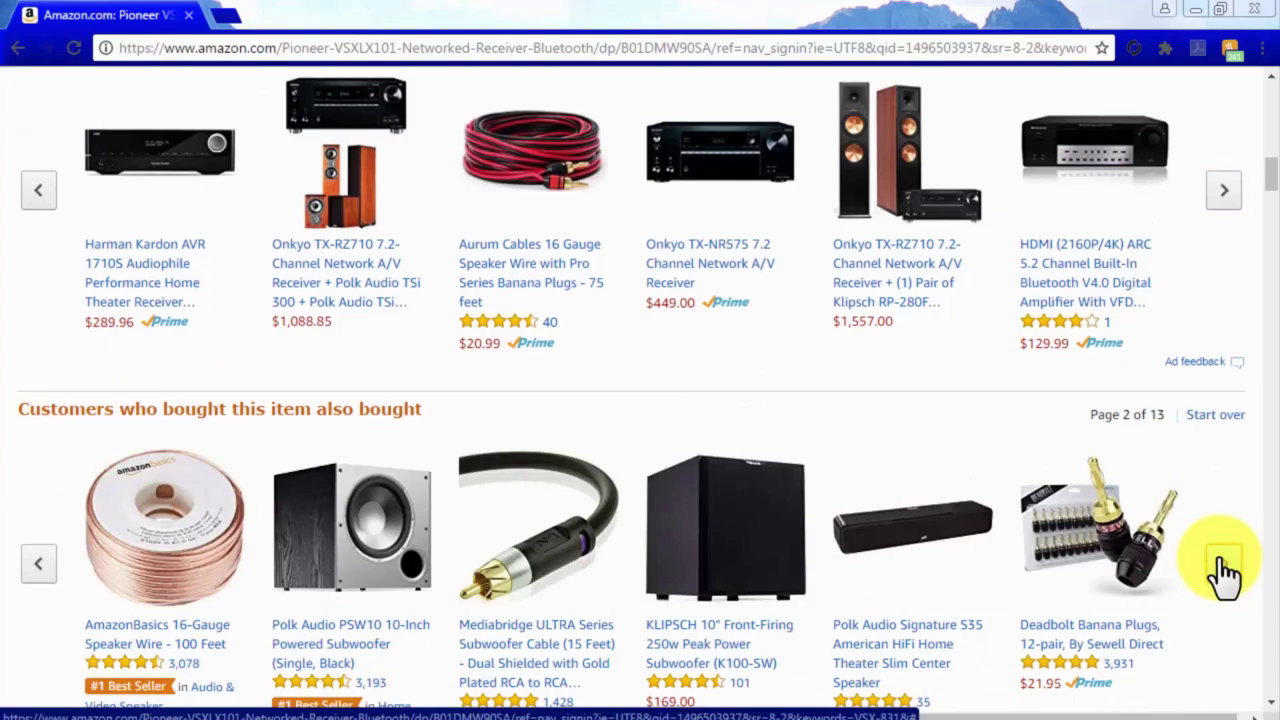
Scroll down to Customer Reviews and filter them to 5-star reviews only.
scroll(1225, 572, down, 20)
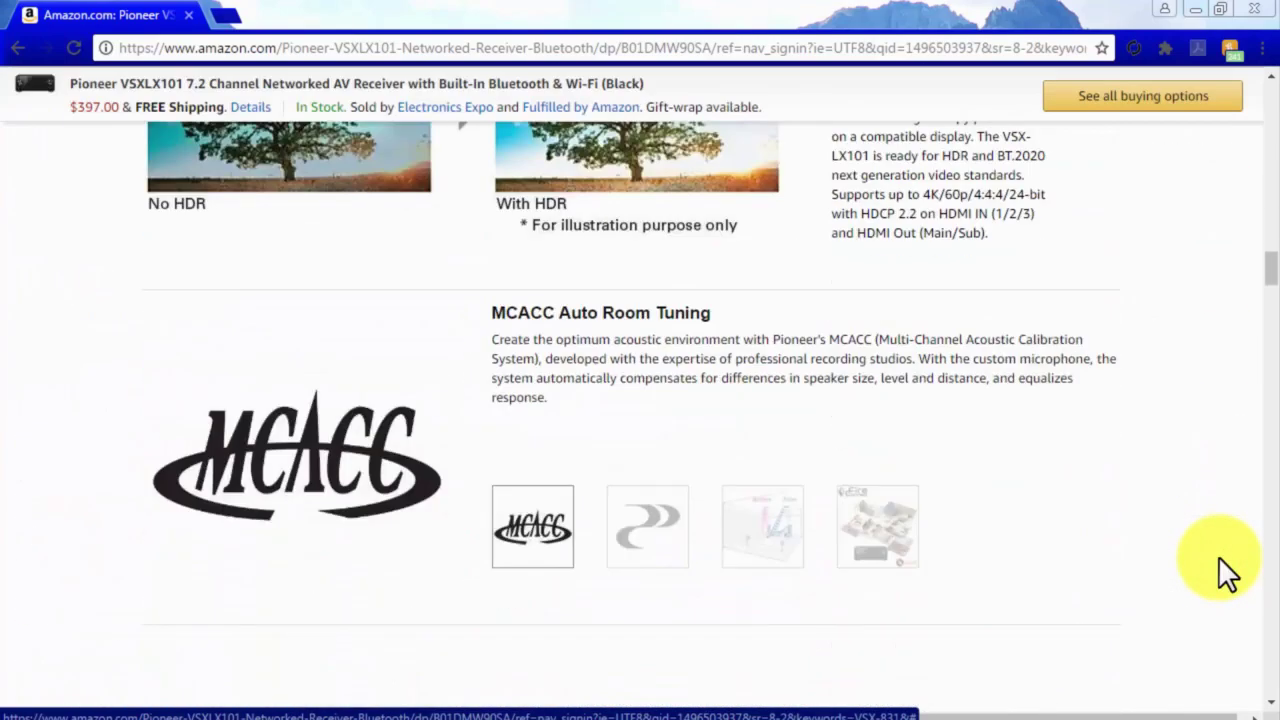
scroll(1218, 556, down, 20)
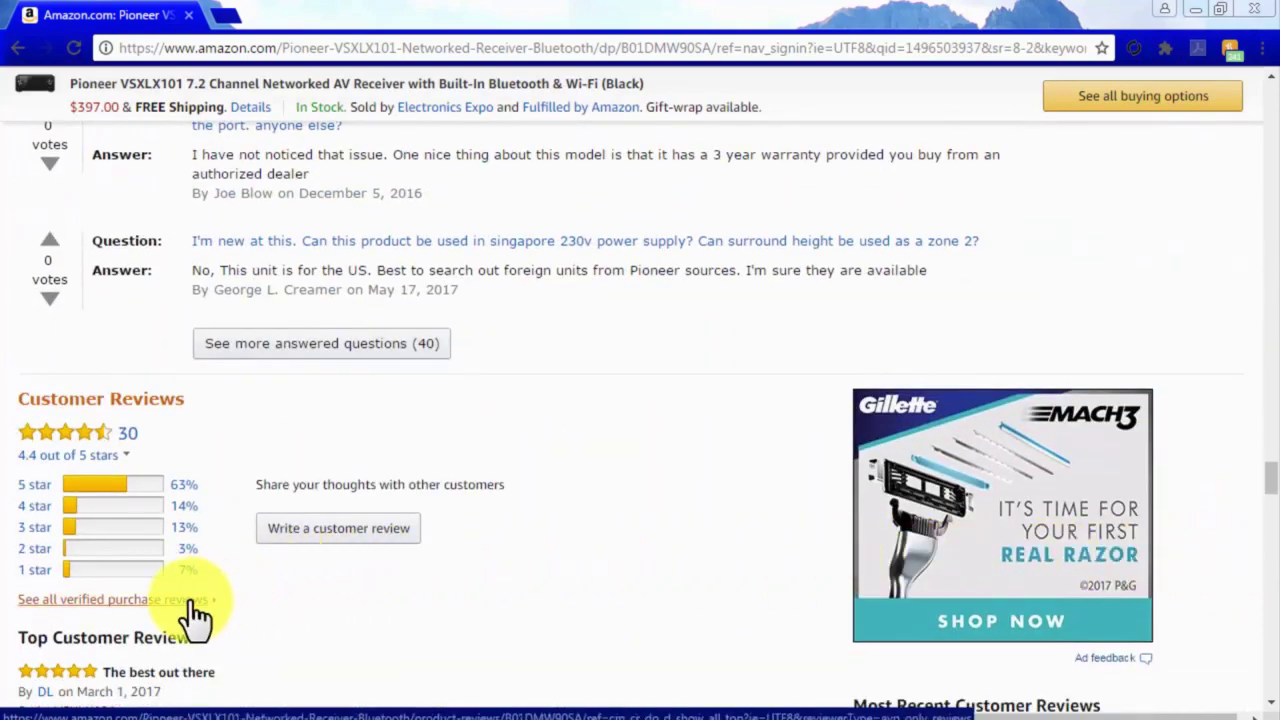
scroll(285, 613, down, 2)
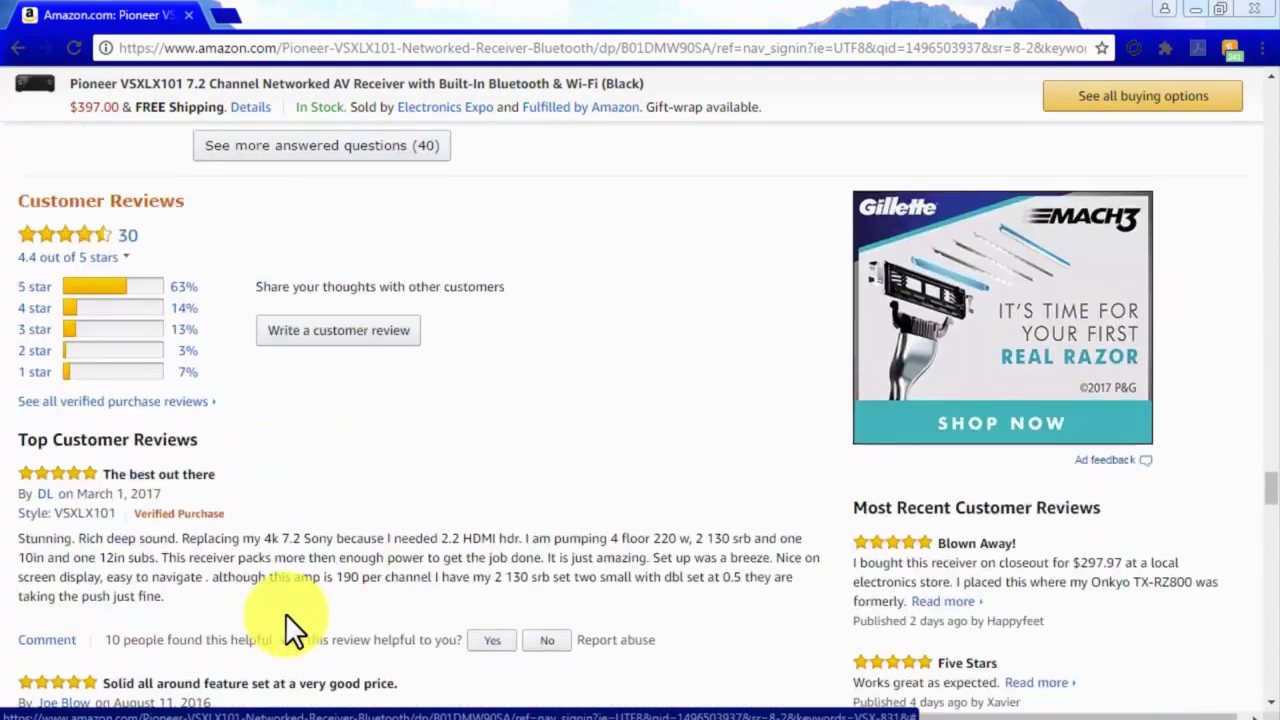
click(40, 283)
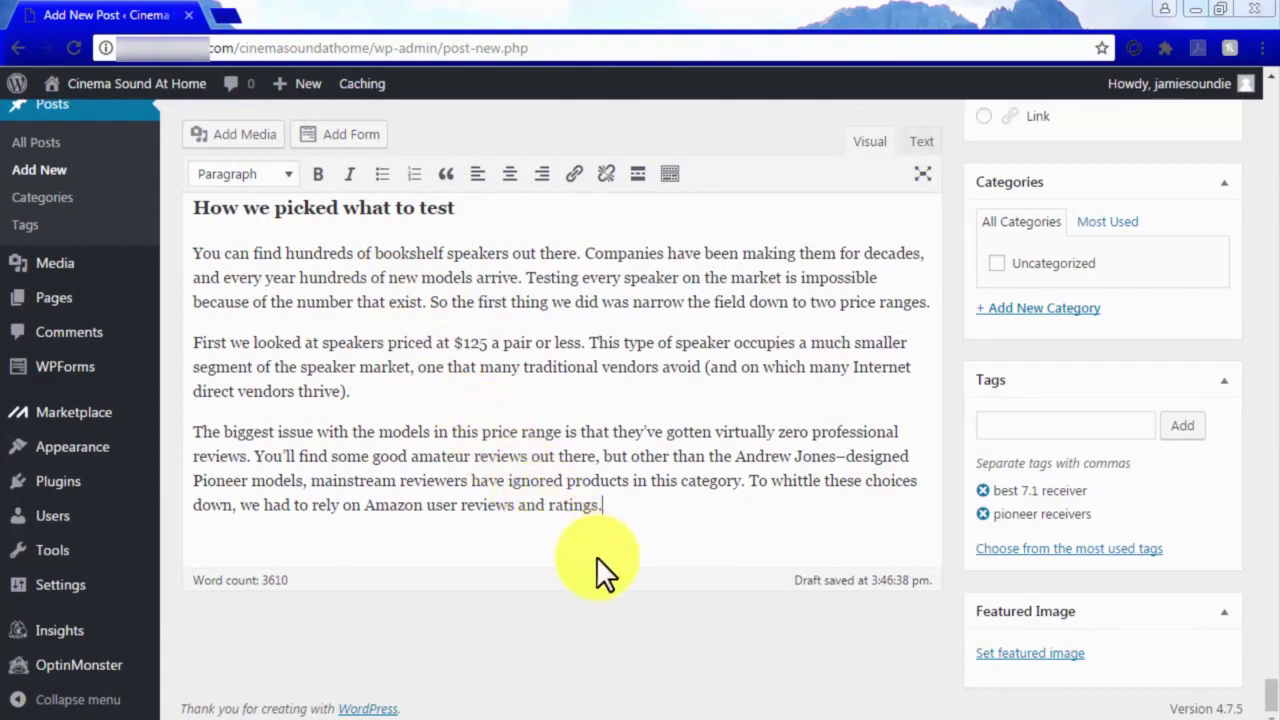
Select the 3610 word count in the bookshelf-speaker draft.
drag(286, 582, 262, 582)
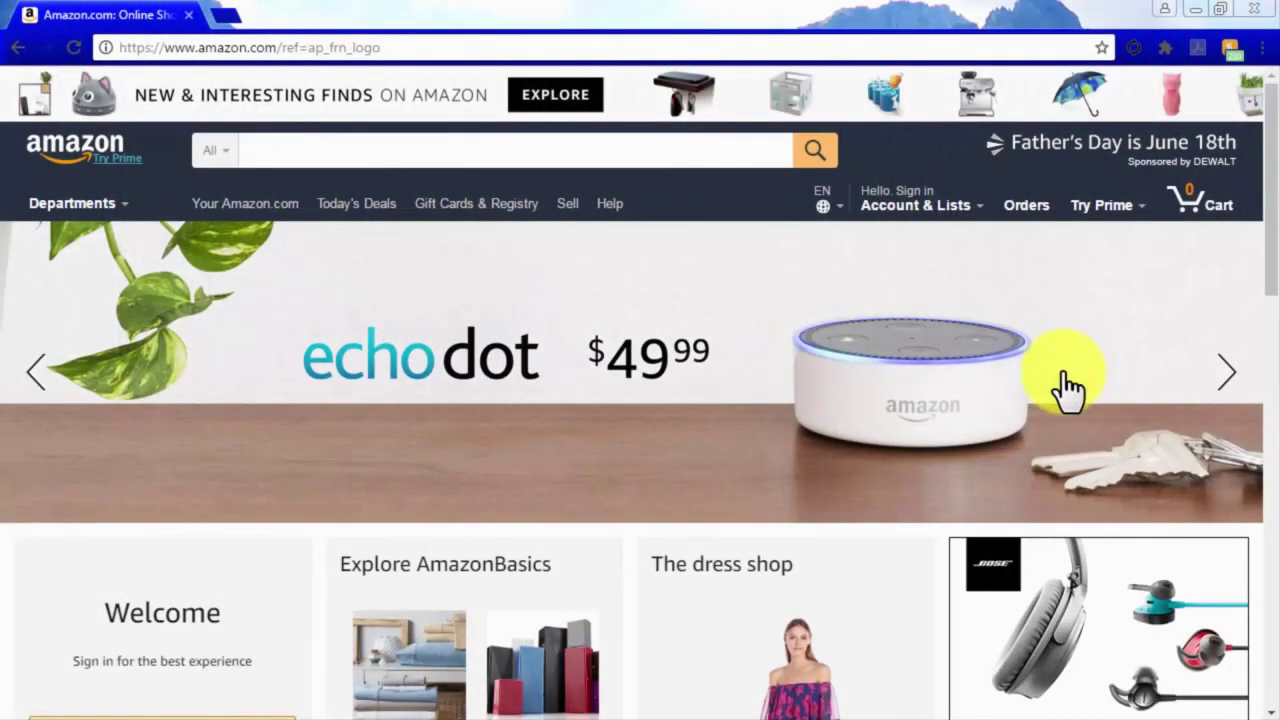
Open Amazon's Become an Affiliate page, choose Join Now for Free, and sign in with saved credentials.
scroll(1067, 388, down, 7)
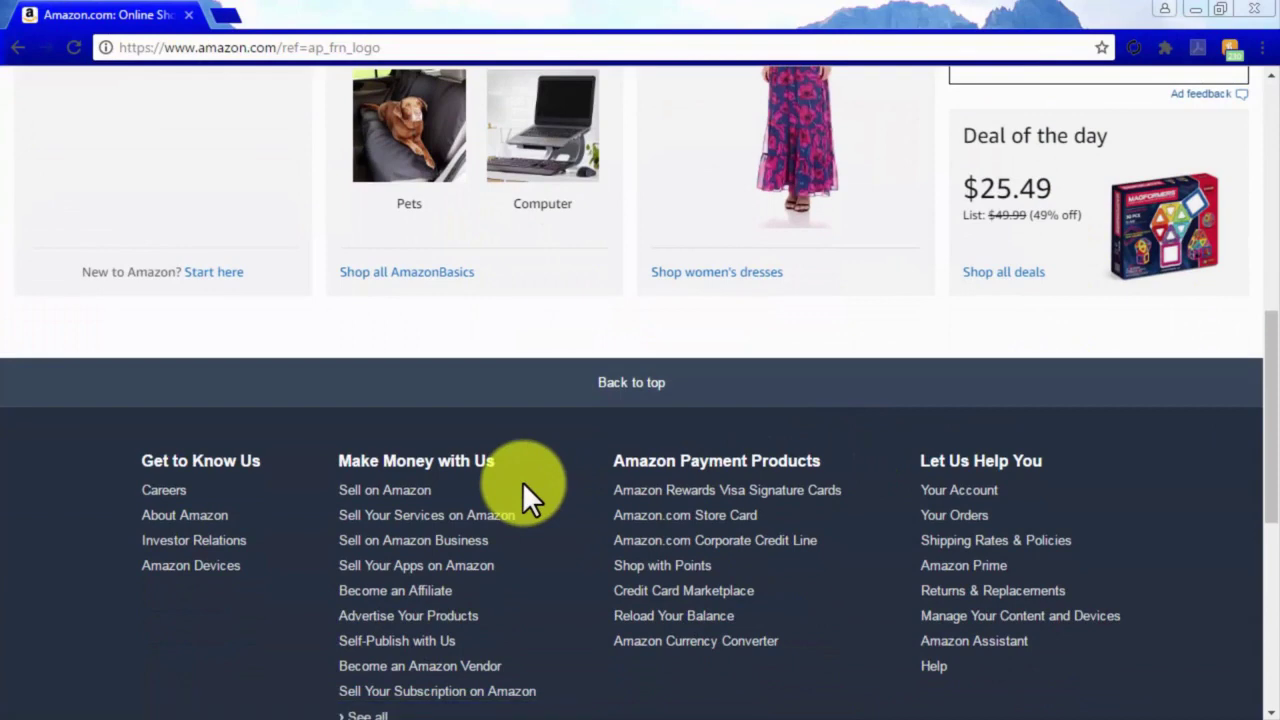
click(425, 593)
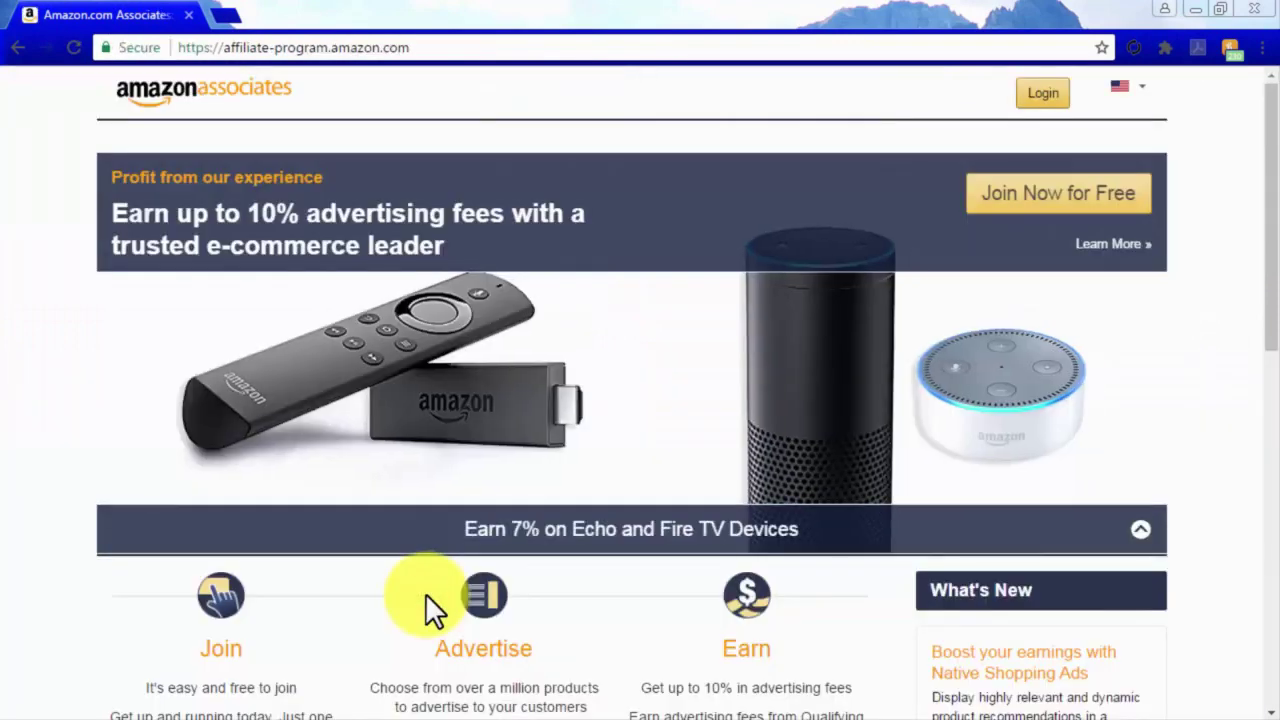
click(1052, 200)
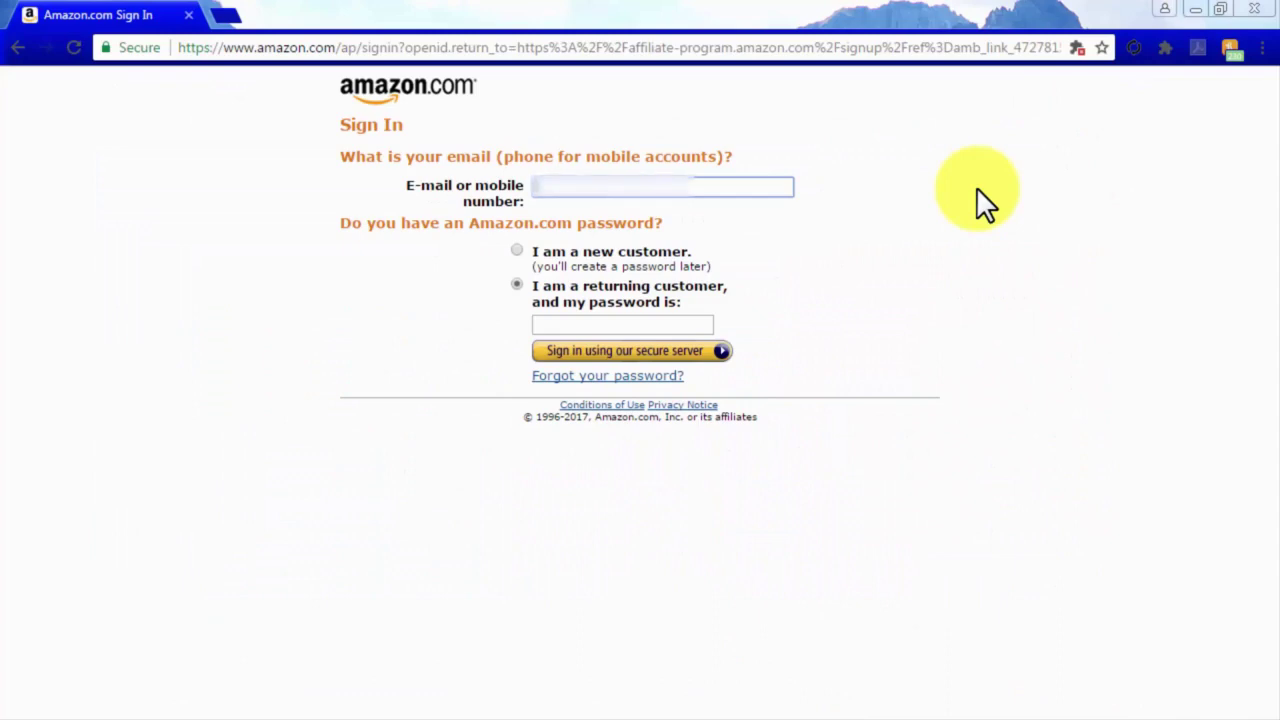
key(Down)
key(Return)
click(683, 351)
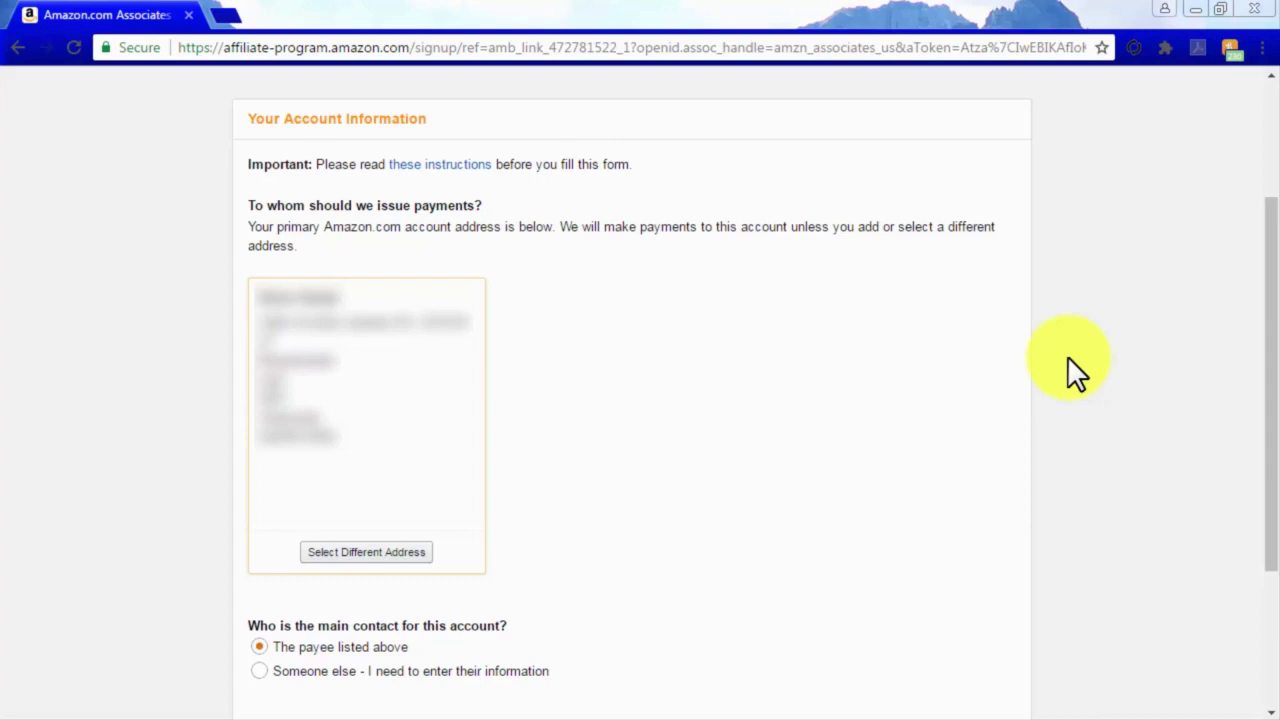
Keep the account address as payee and add the pasted website URL to the list.
scroll(1067, 356, down, 3)
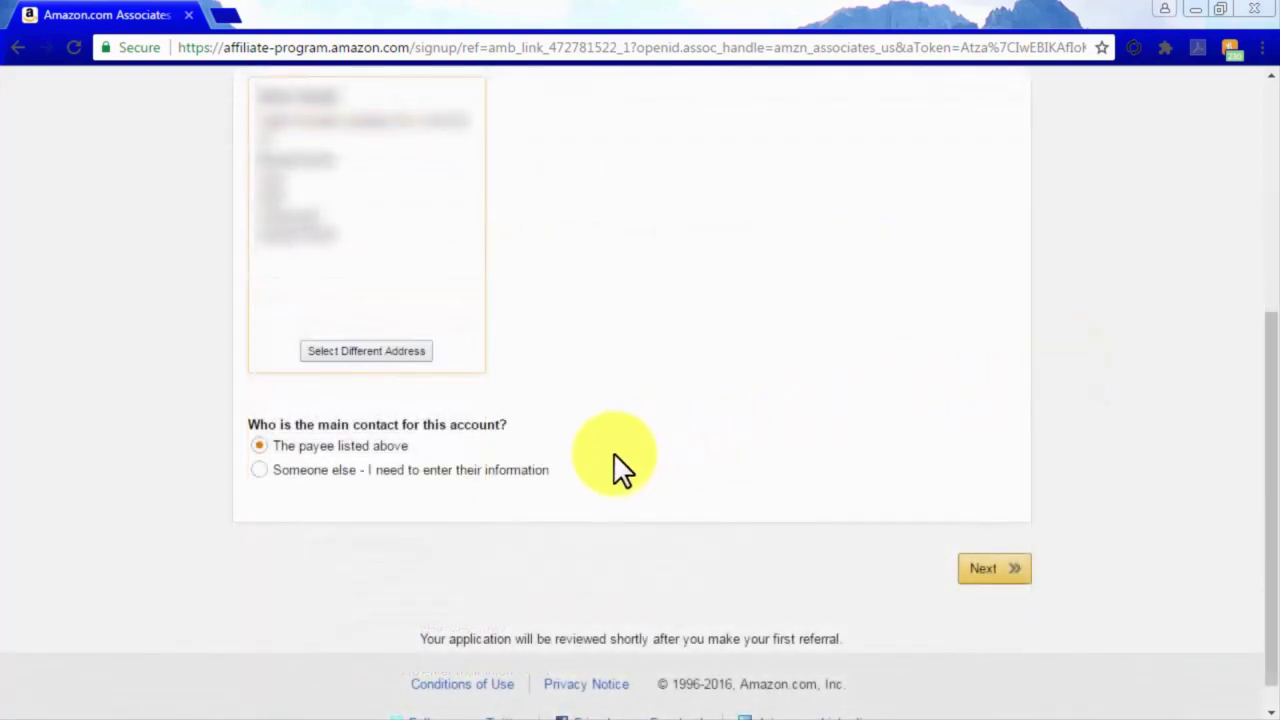
click(988, 566)
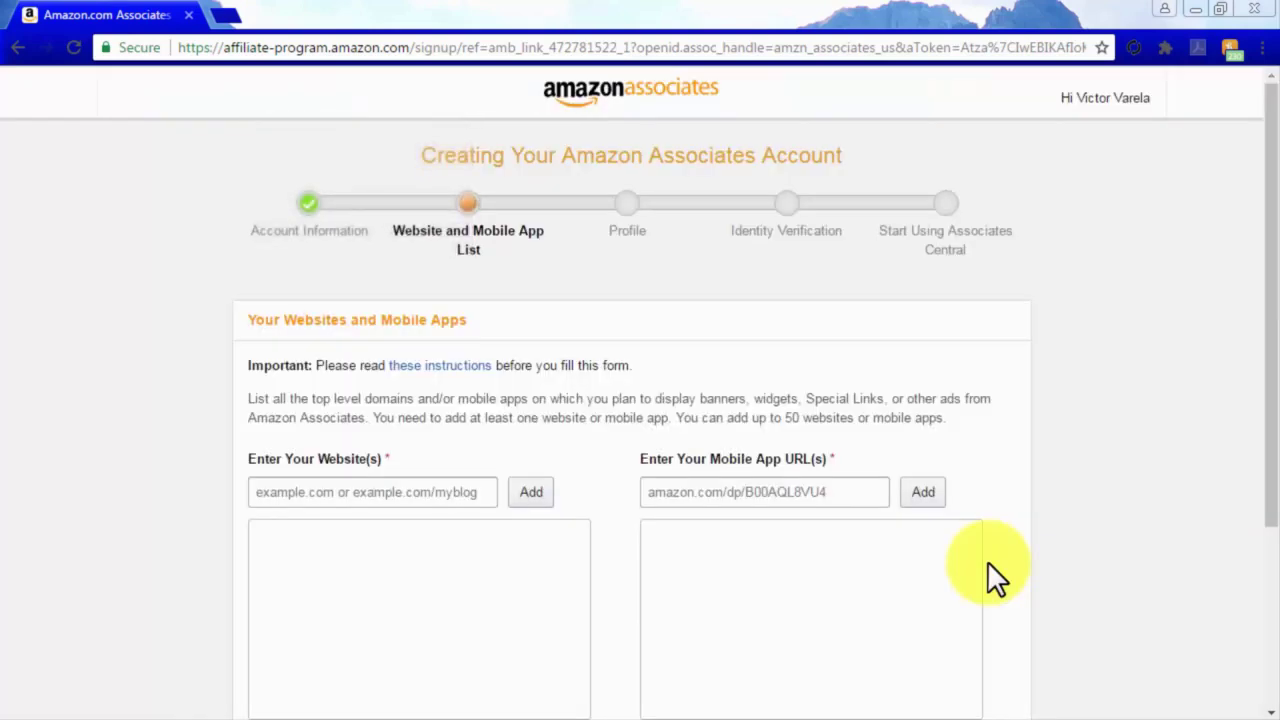
scroll(990, 568, down, 2)
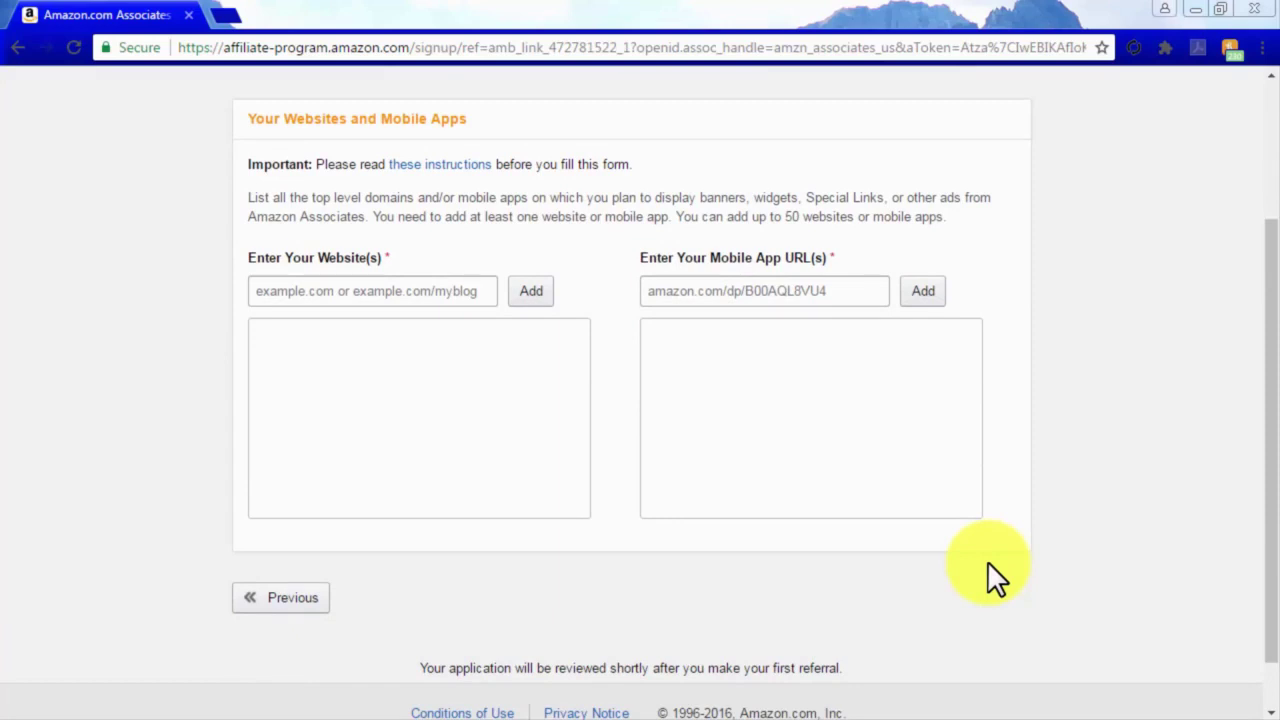
click(453, 292)
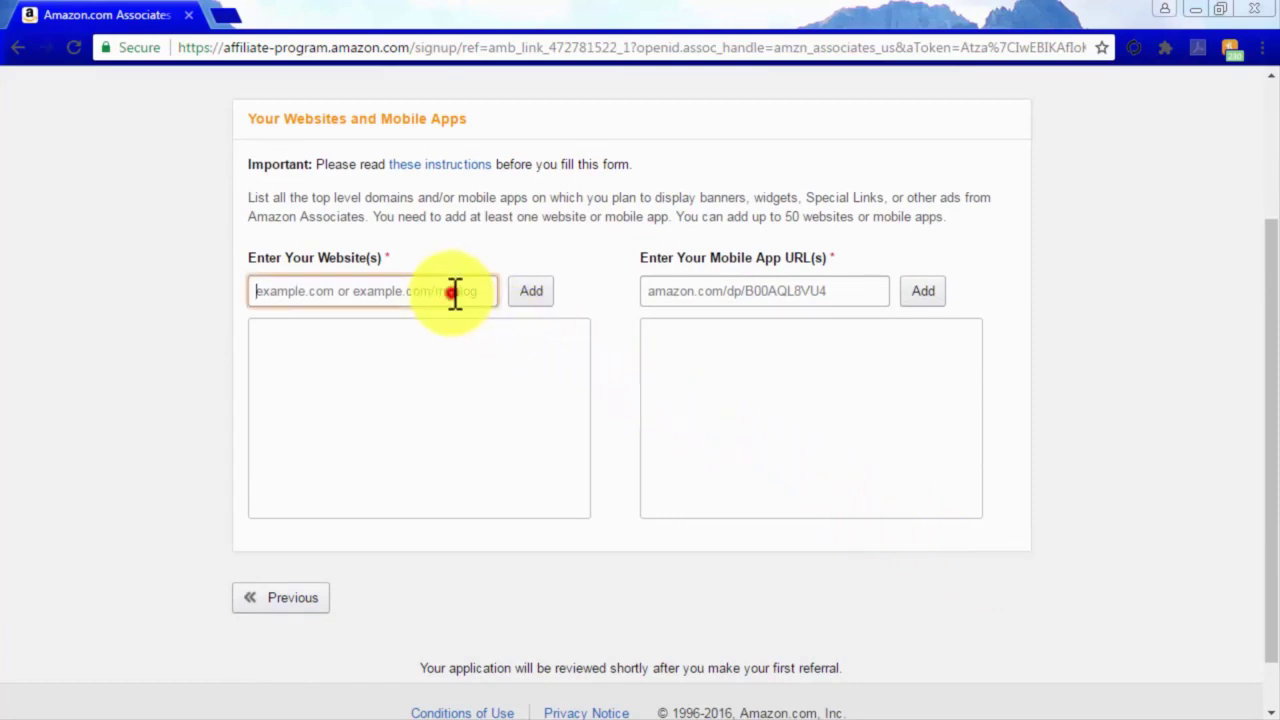
key(ctrl+v)
key(ctrl+v)
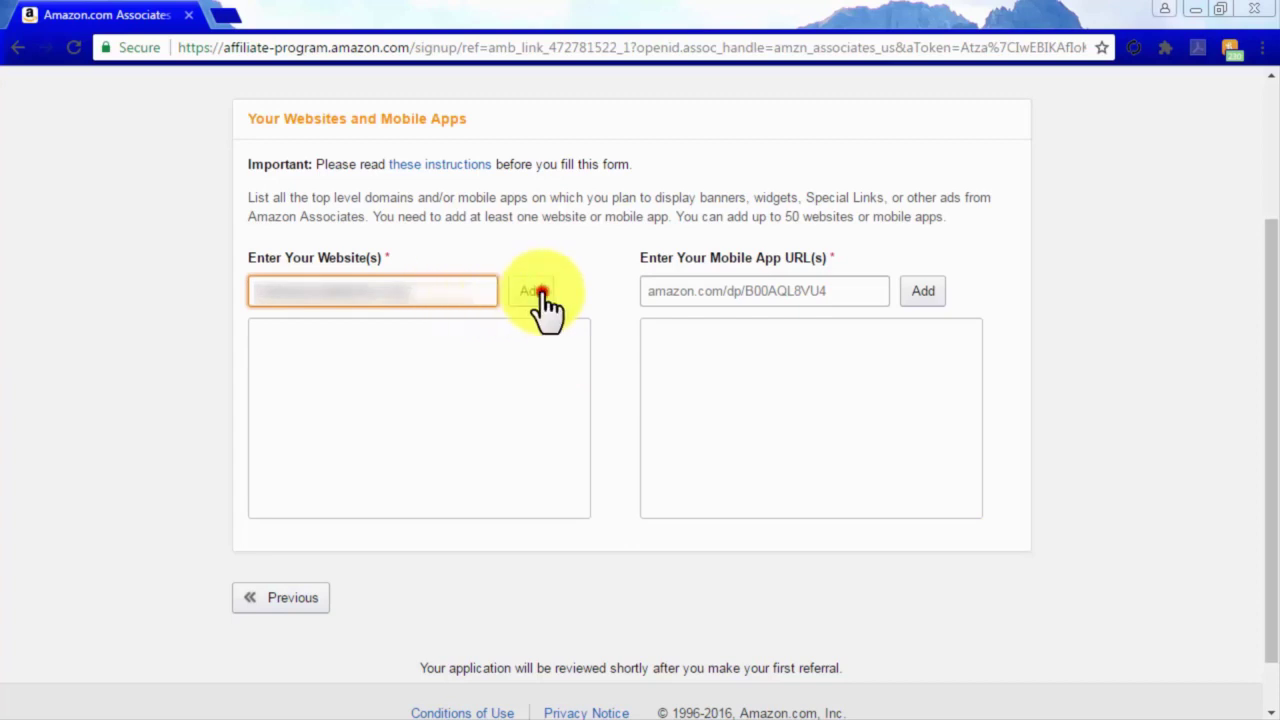
click(535, 292)
Declare the website is not directed at children under 13 and confirm the list.
click(270, 555)
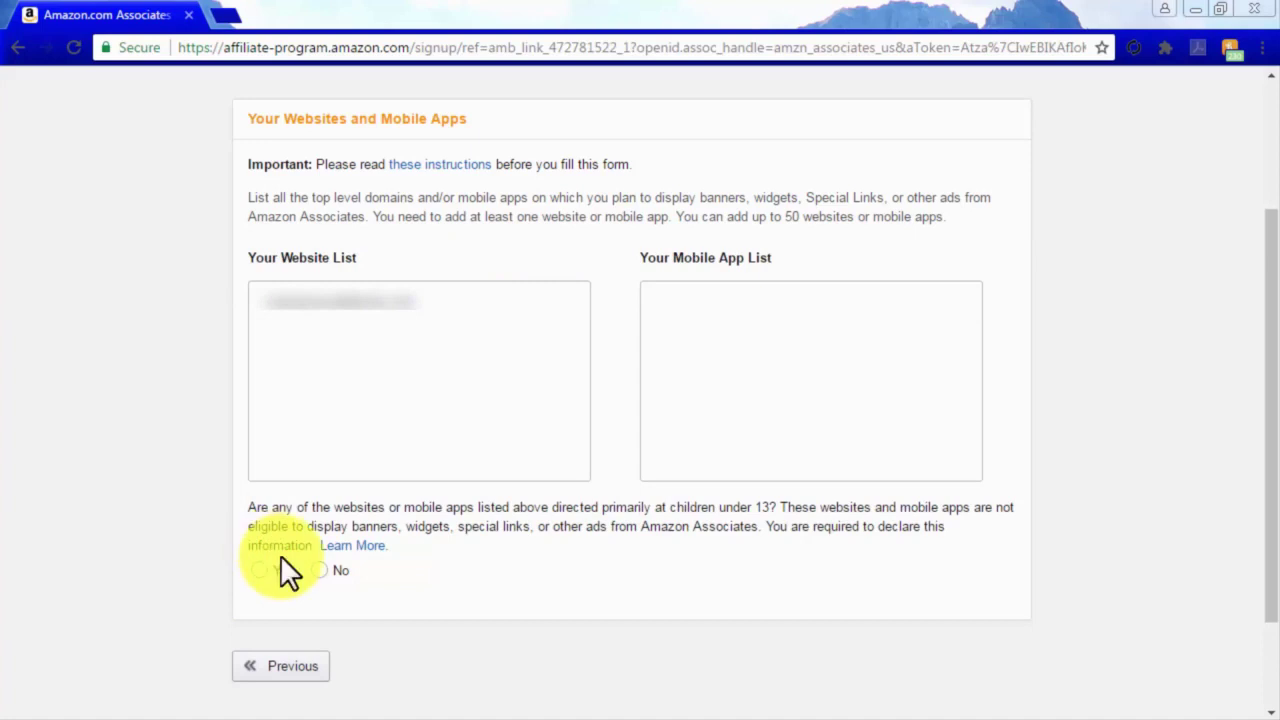
click(316, 571)
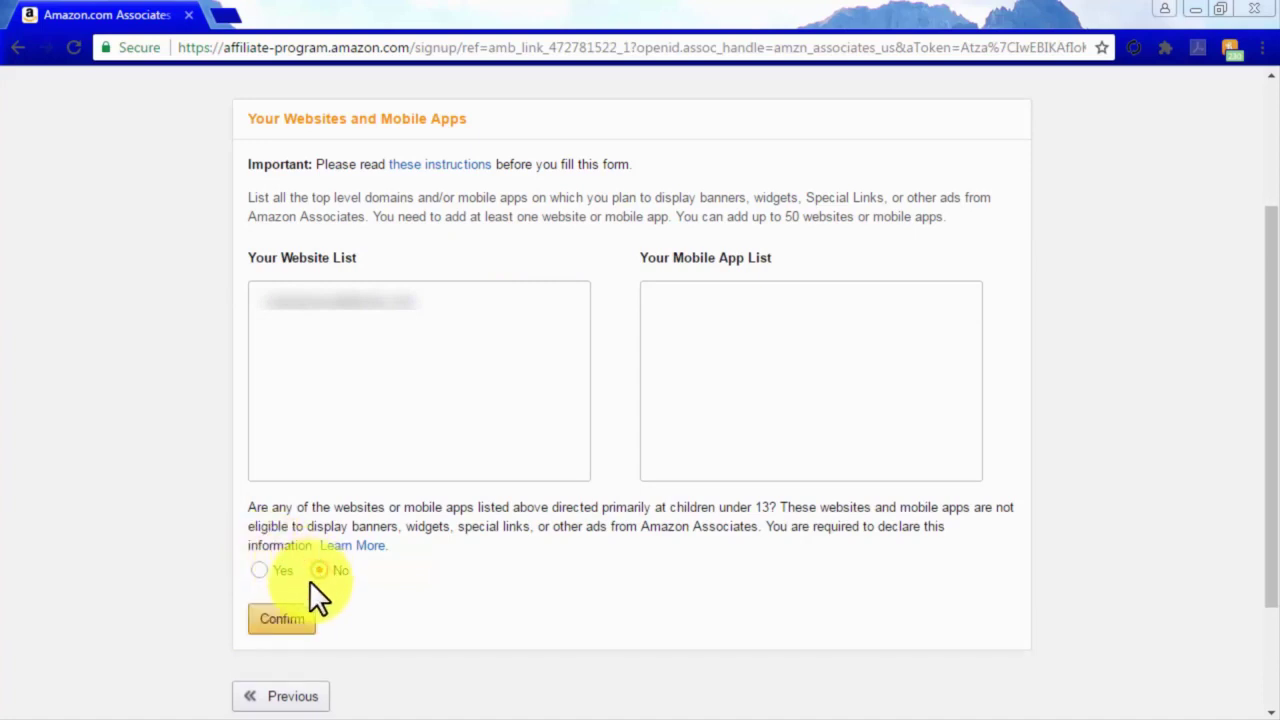
click(297, 618)
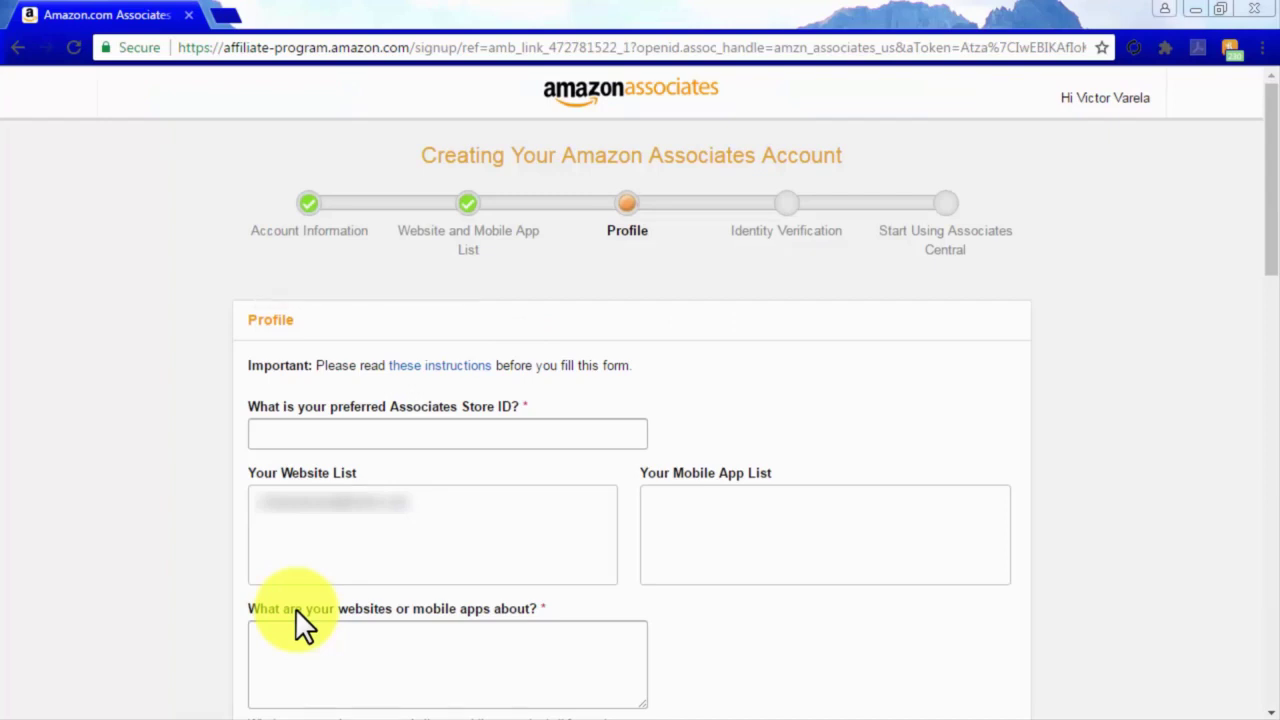
Enter Store ID 'stkd' and describe the site as 'The Best Informational Resource For Audiophile Enthusiasts'.
click(301, 440)
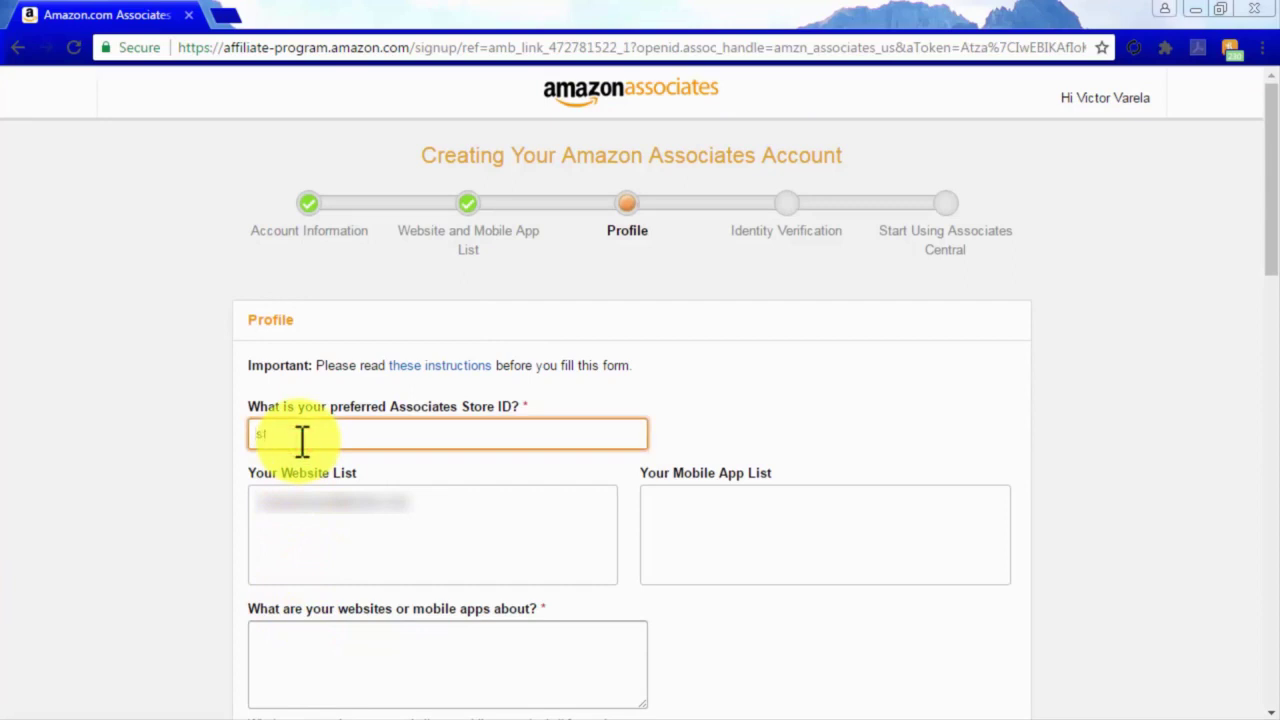
text(stkd)
scroll(610, 586, down, 2)
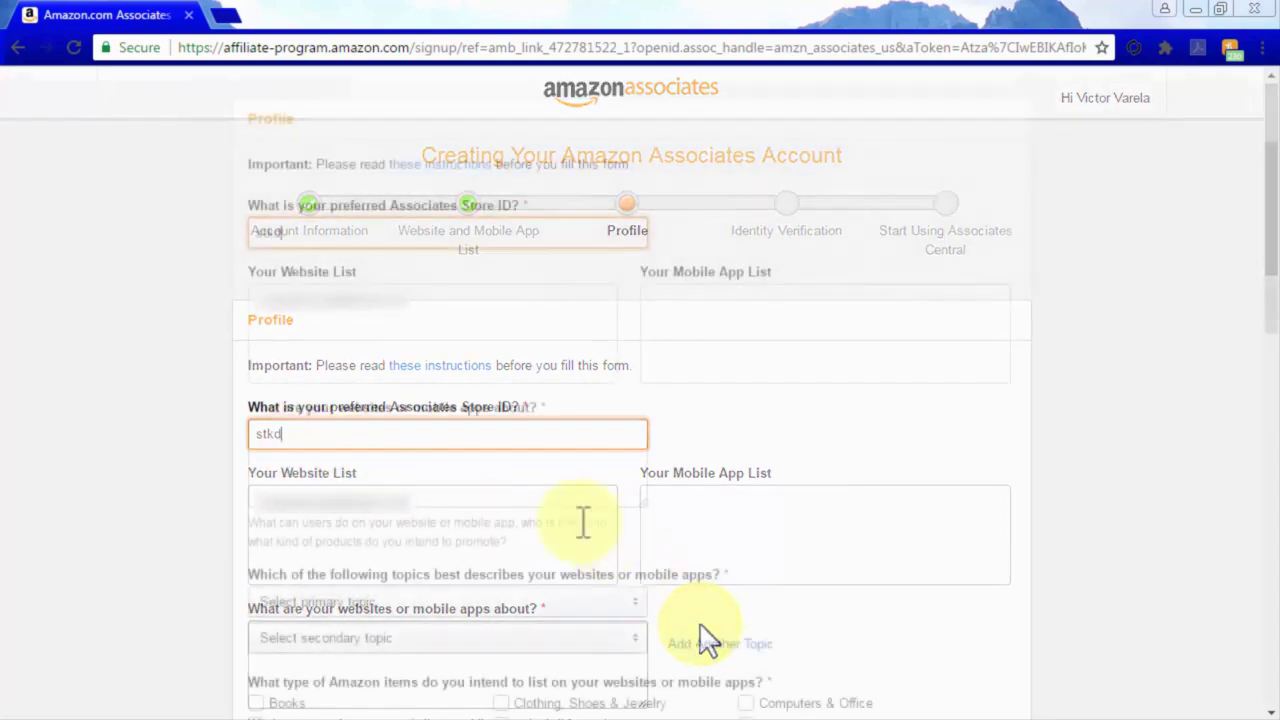
click(527, 479)
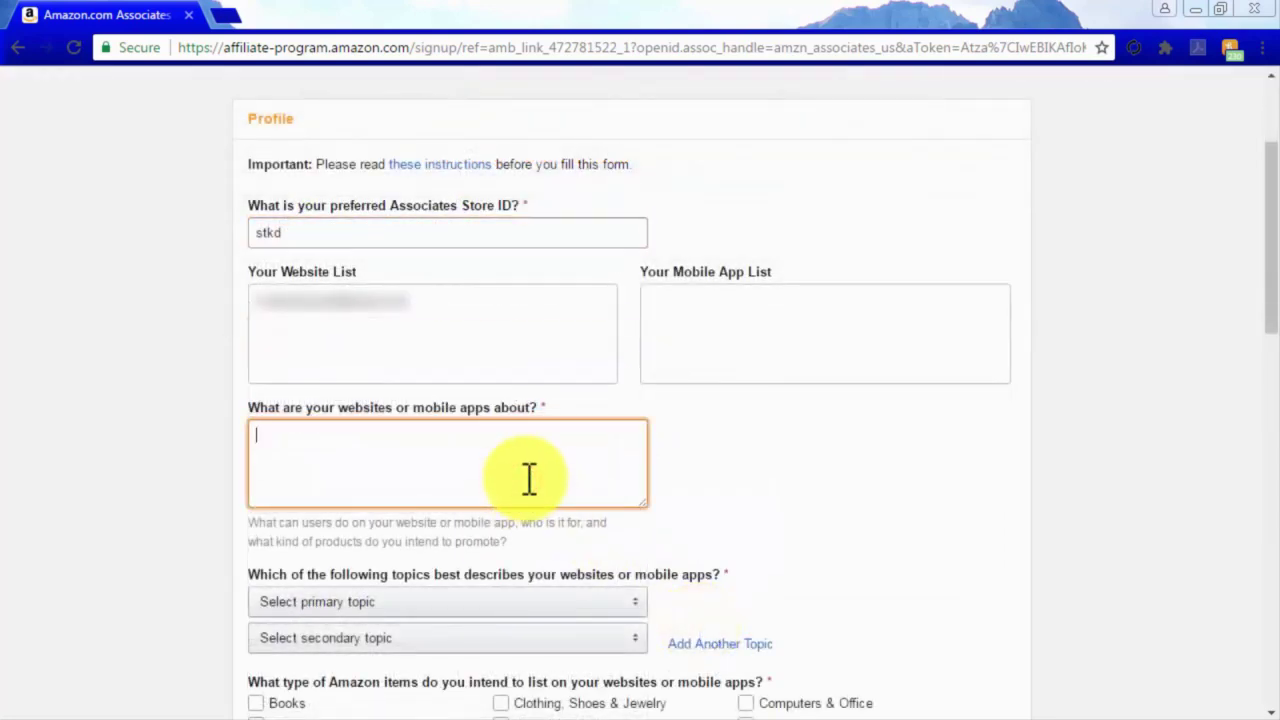
text(The Best Informational Resource For Audiophile Enthusiasts)
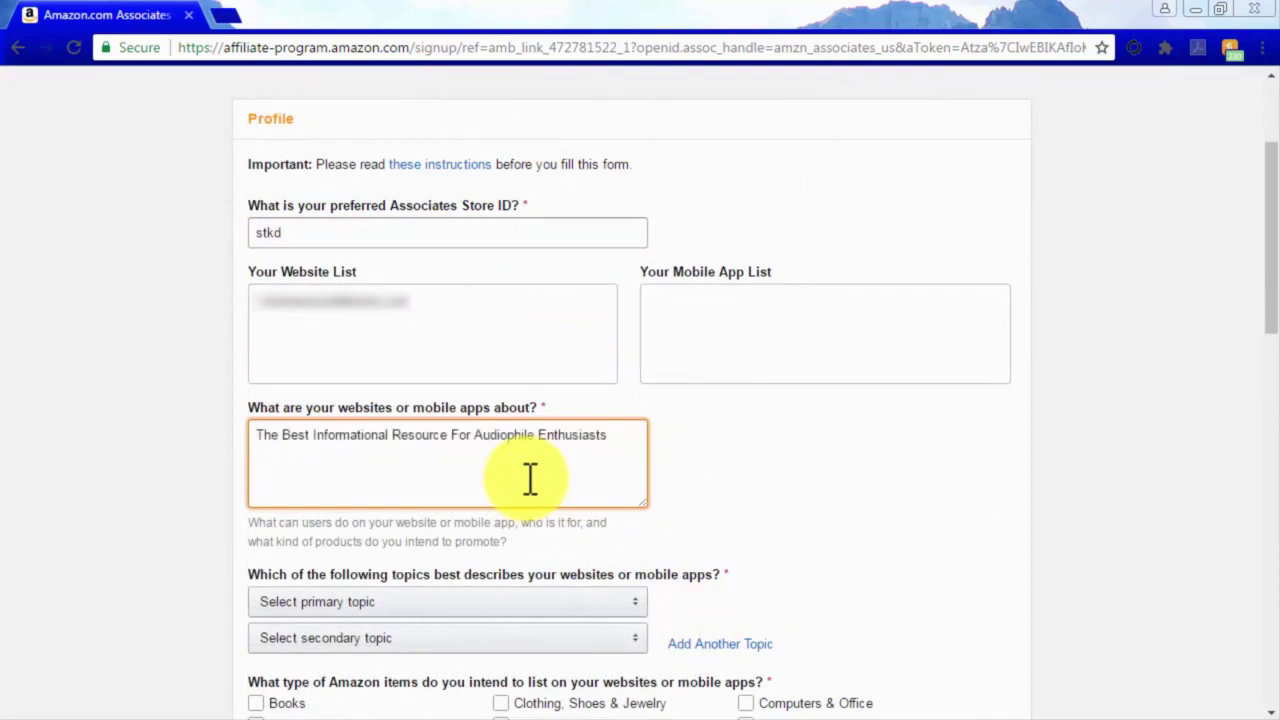
scroll(528, 477, down, 2)
Set the primary website topic to Movies/DVDs/TV and the secondary topic to Other.
click(590, 401)
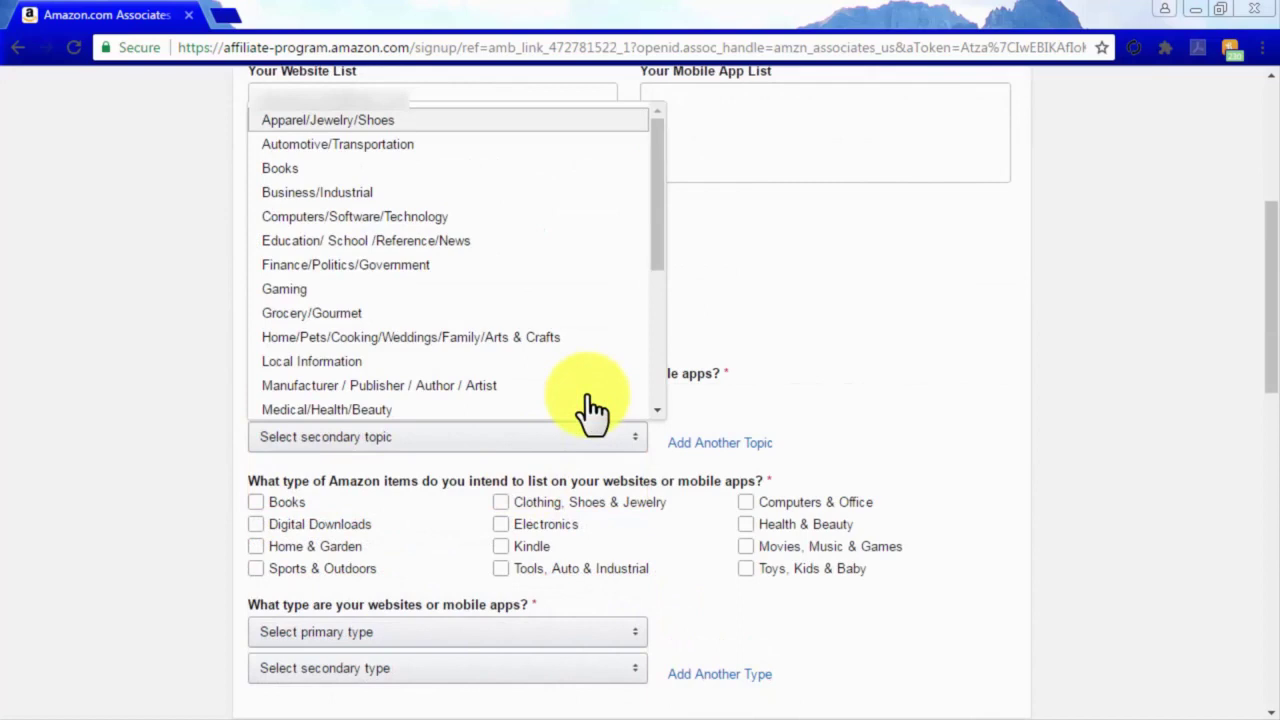
scroll(580, 370, down, 3)
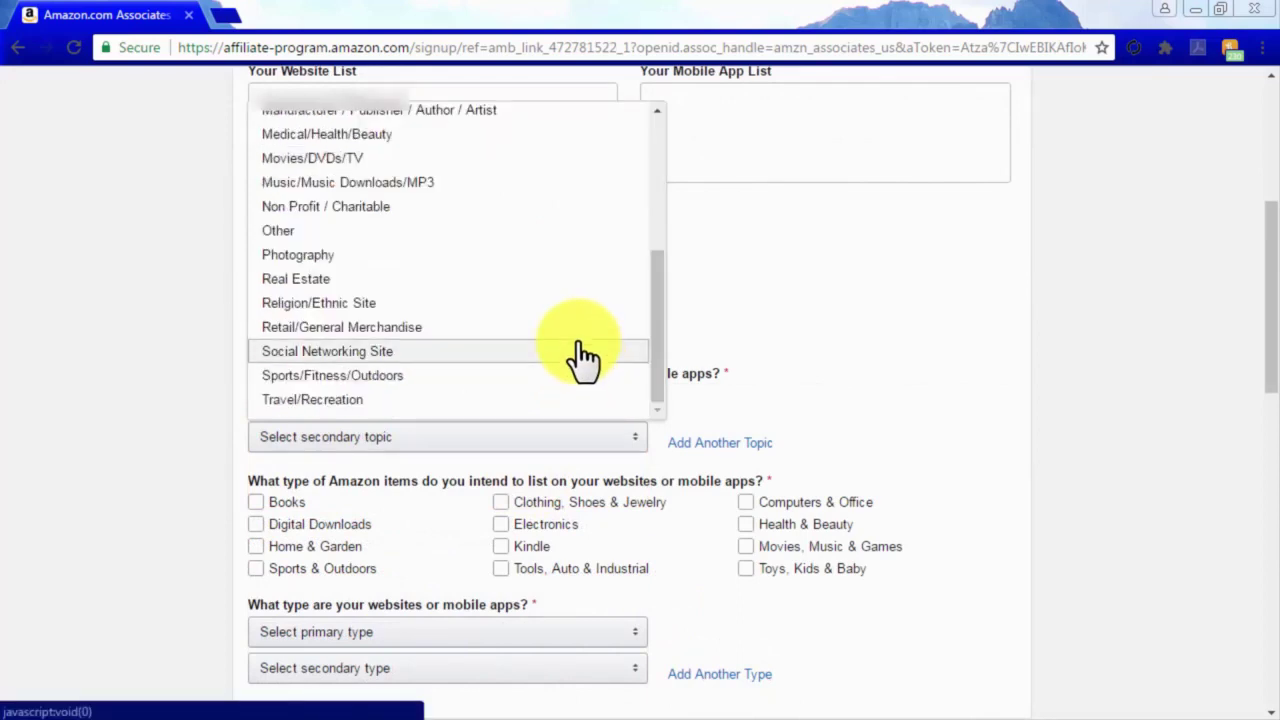
click(555, 160)
click(550, 440)
scroll(549, 447, down, 3)
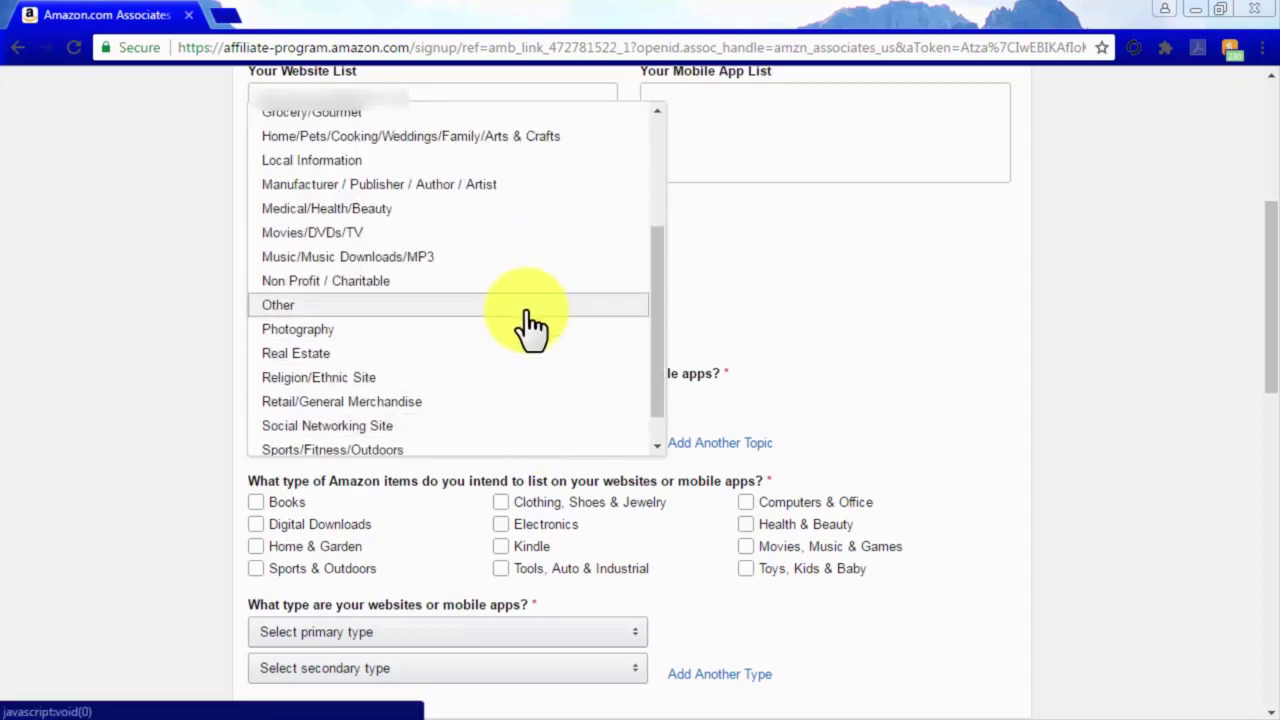
click(528, 310)
click(891, 526)
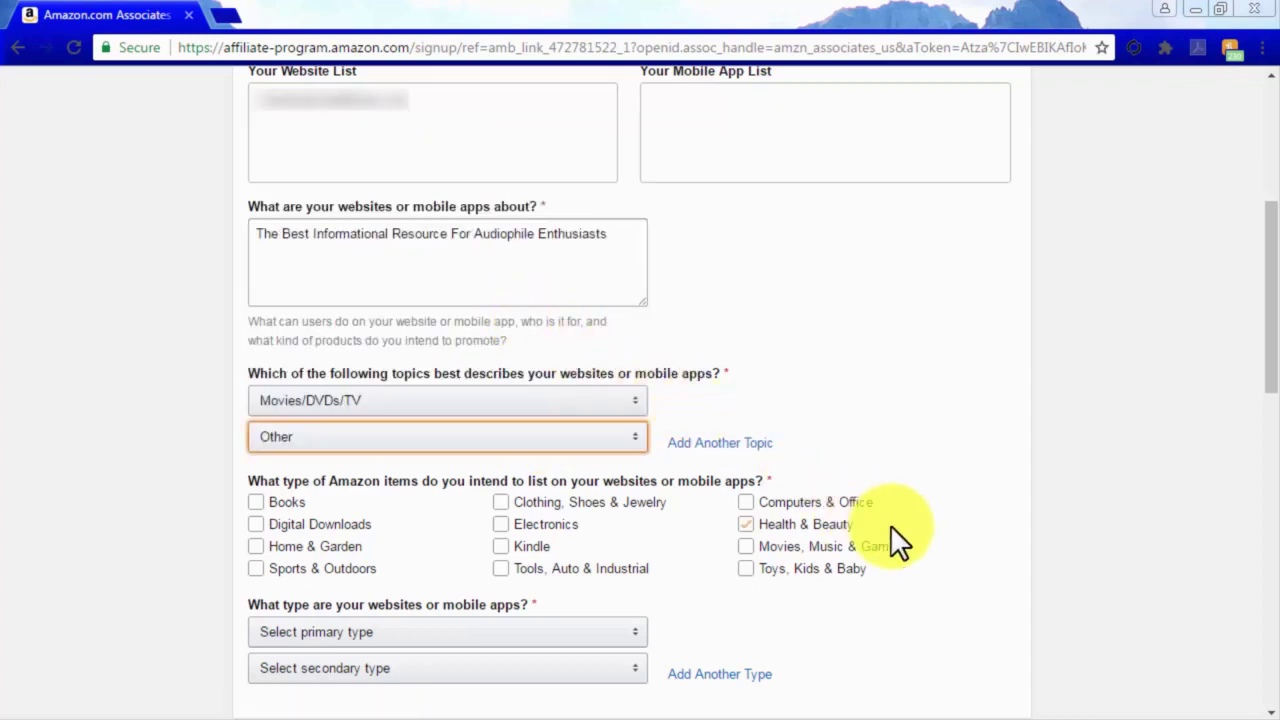
Replace Health & Beauty with Electronics and Movies, Music & Games as item types.
click(890, 524)
scroll(890, 525, down, 1)
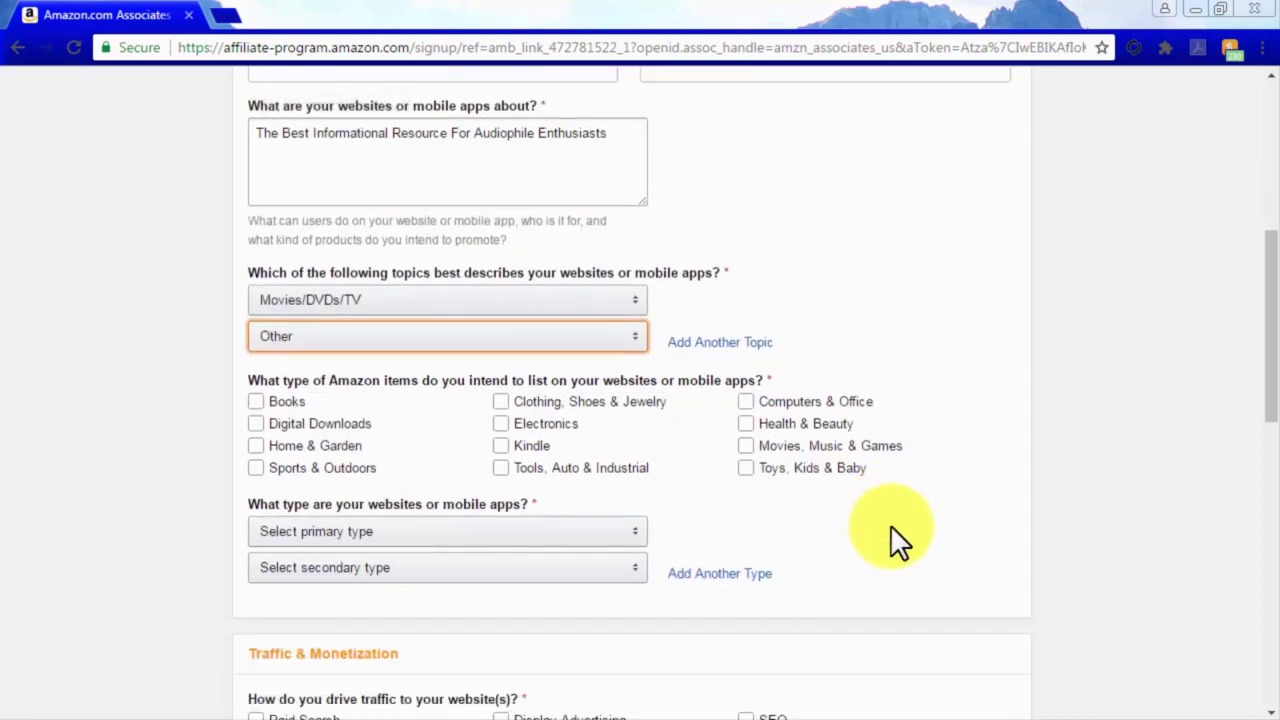
click(501, 424)
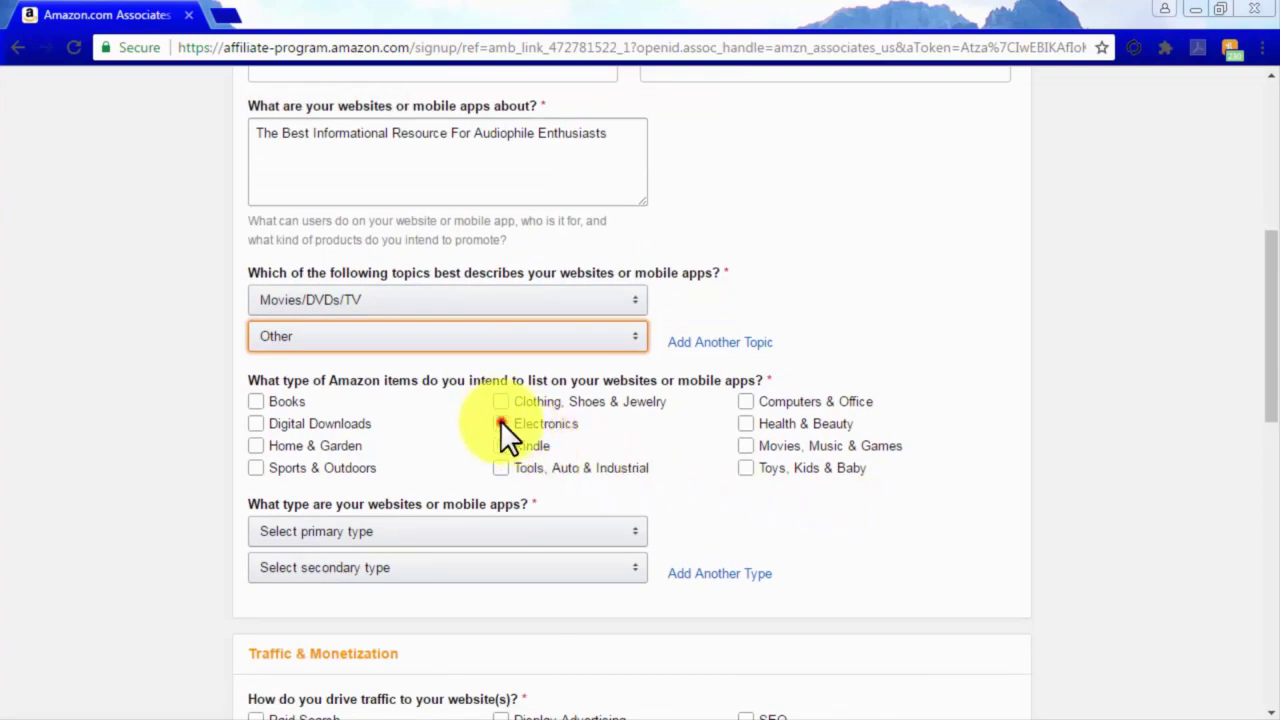
click(745, 445)
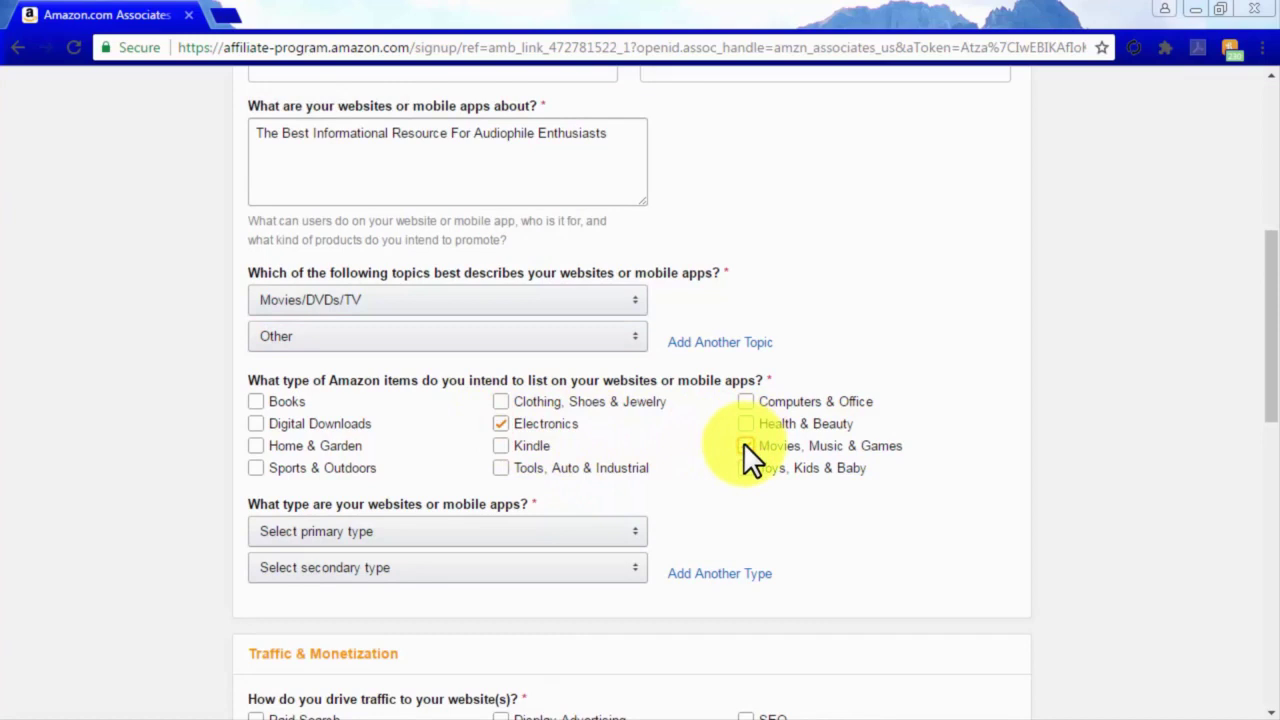
Choose Content or Niche Website as primary site type and Blog as secondary.
click(624, 538)
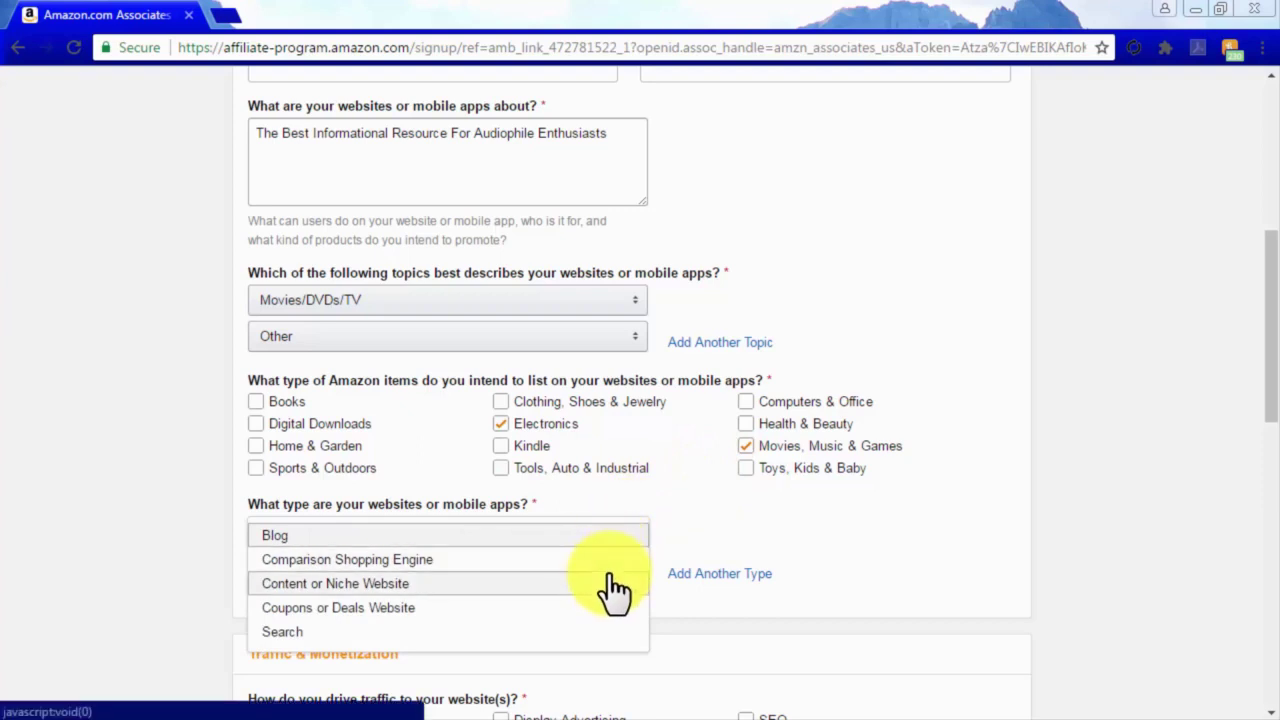
click(608, 583)
click(612, 572)
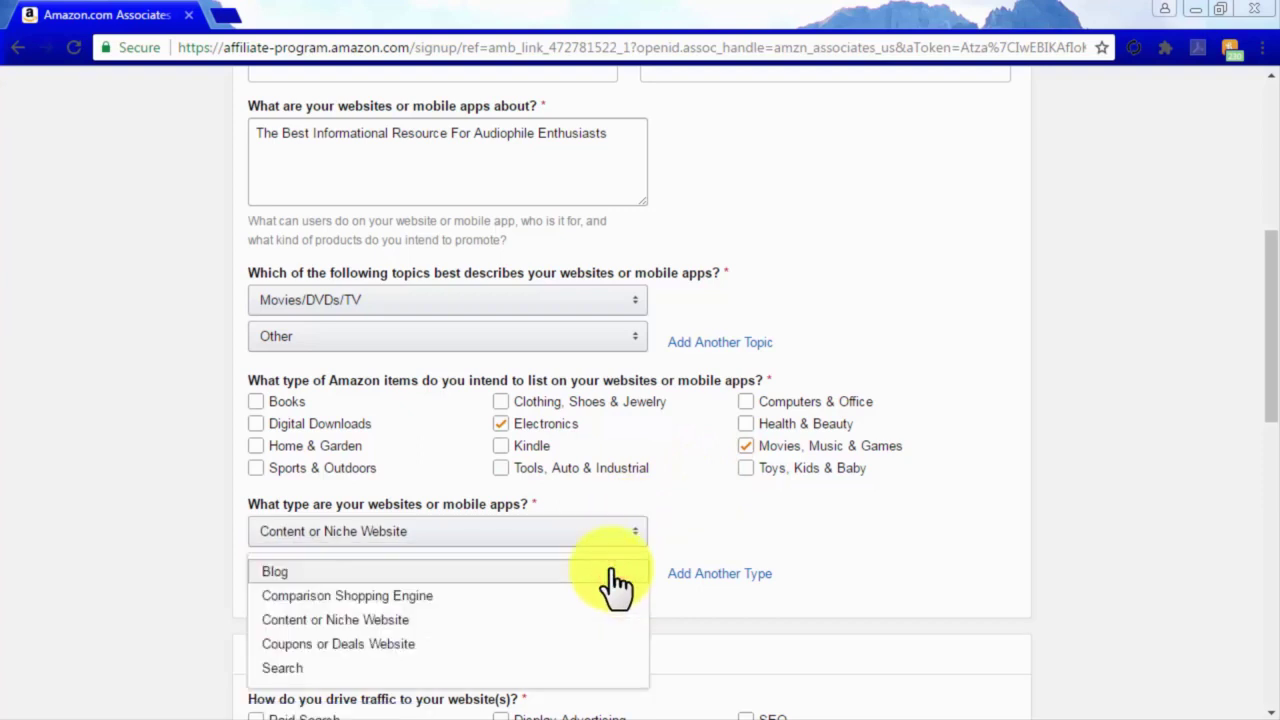
click(610, 570)
scroll(814, 570, down, 3)
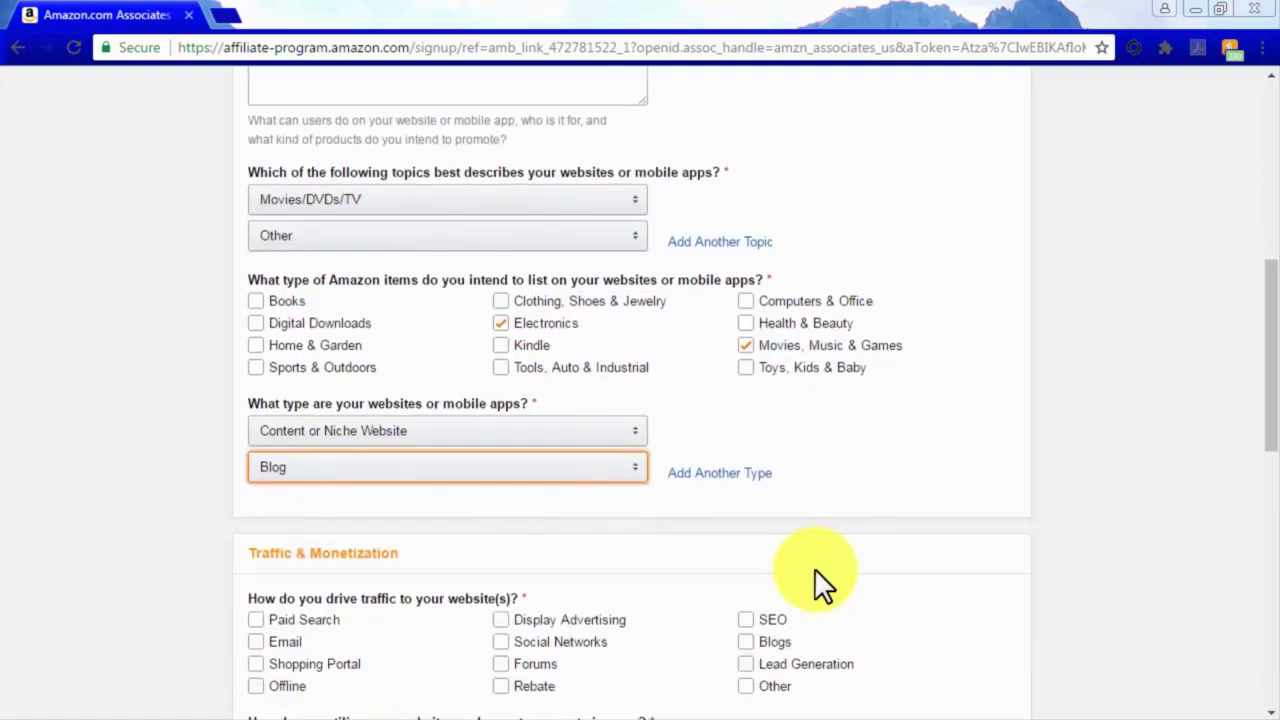
Mark Email, Social Networks and SEO as the site's traffic sources.
scroll(814, 570, down, 1)
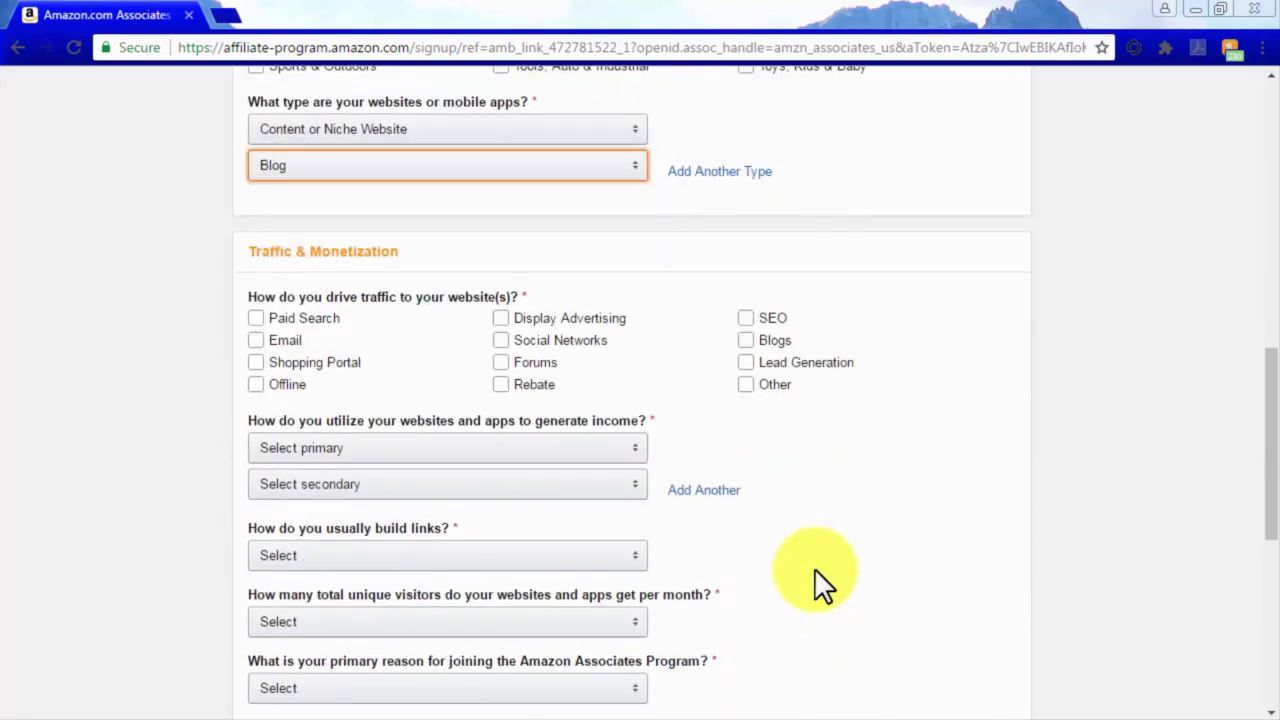
scroll(814, 568, up, 1)
scroll(814, 568, down, 1)
click(257, 339)
click(500, 340)
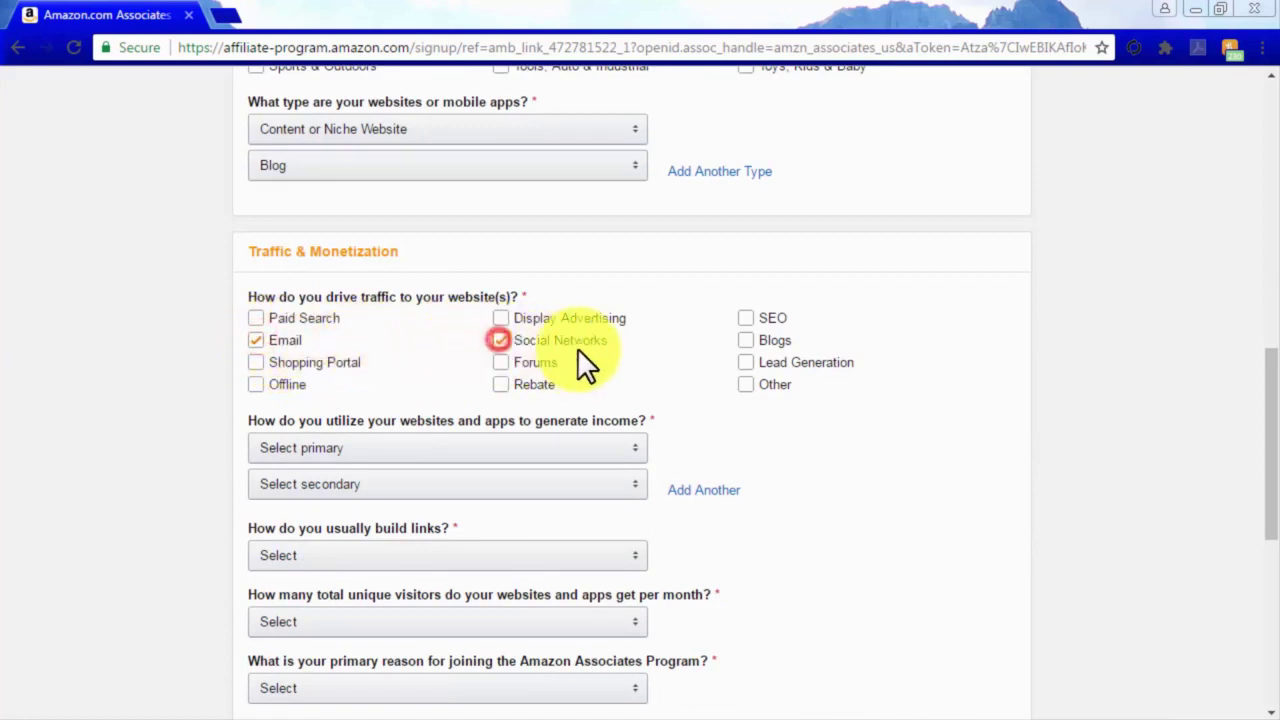
click(745, 340)
click(745, 317)
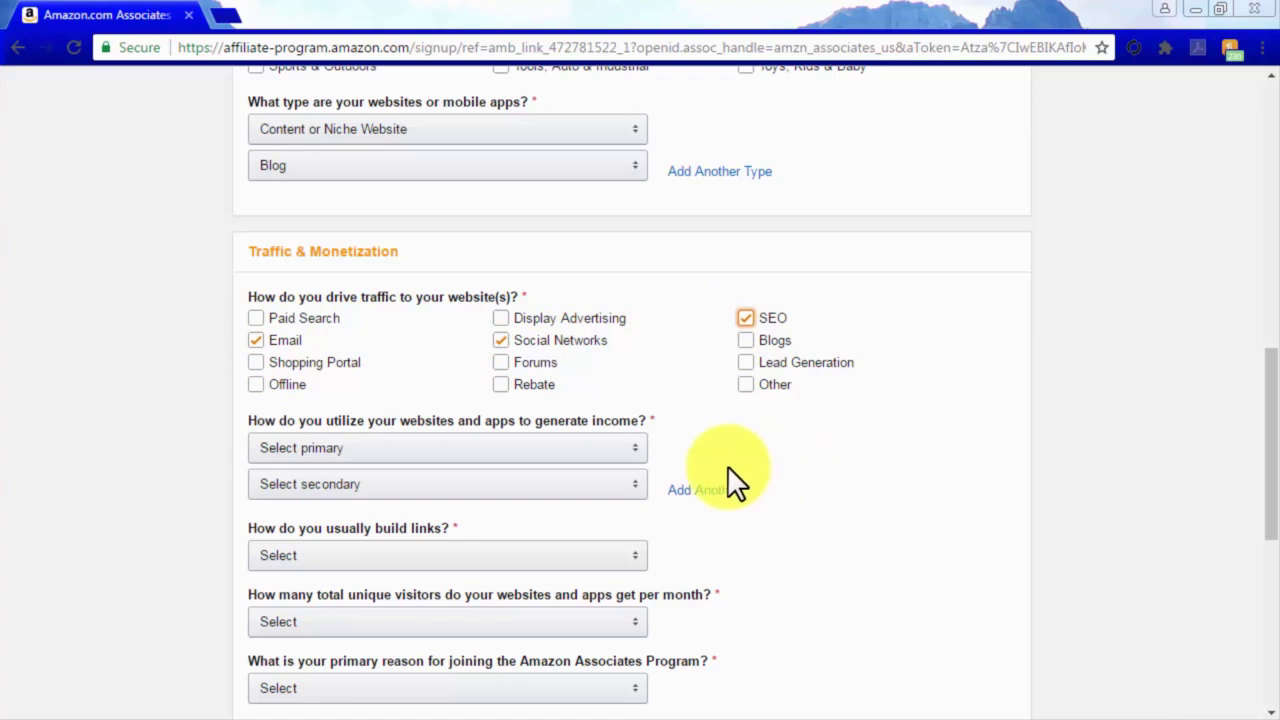
State that Amazon Associates is the site's only monetization method.
click(615, 448)
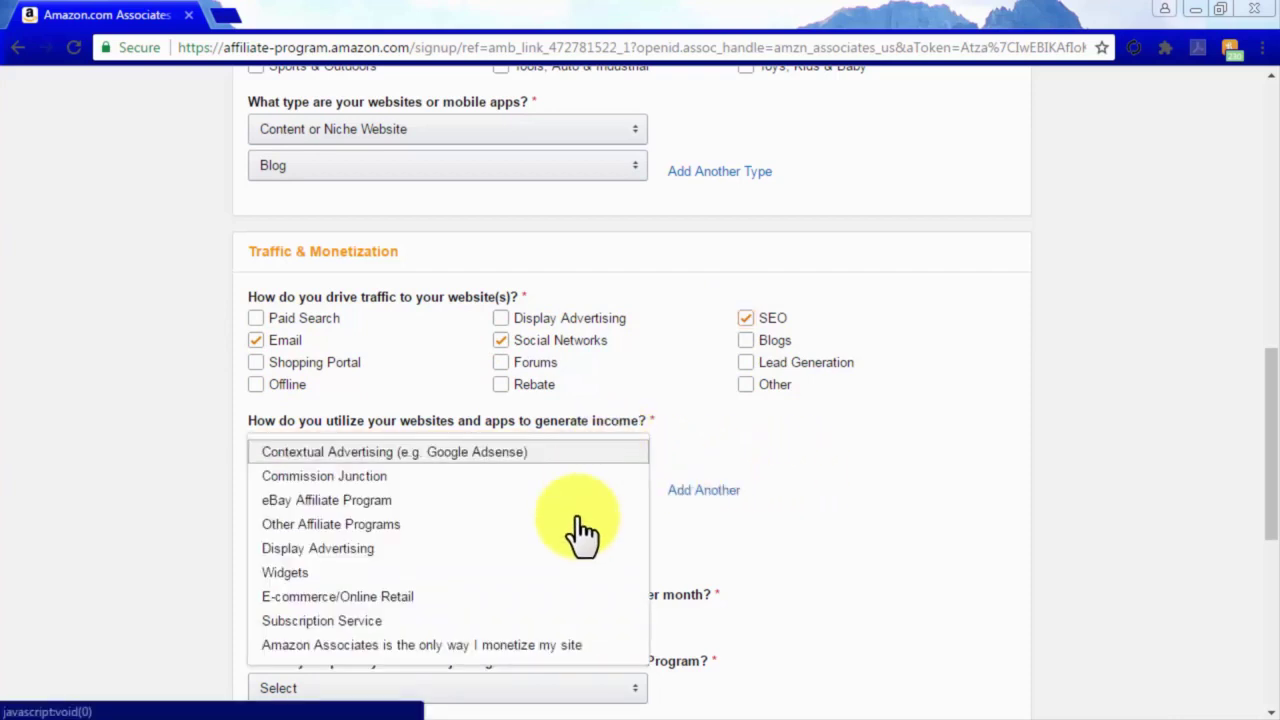
click(510, 646)
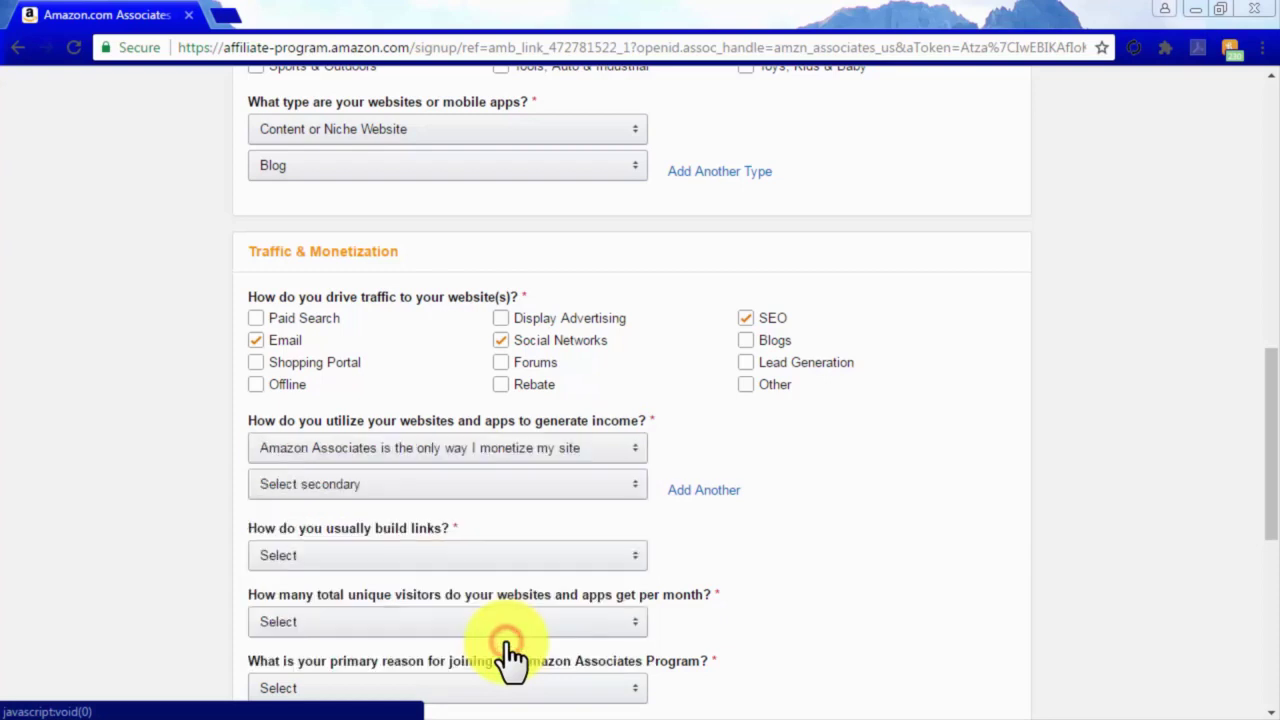
scroll(826, 530, down, 2)
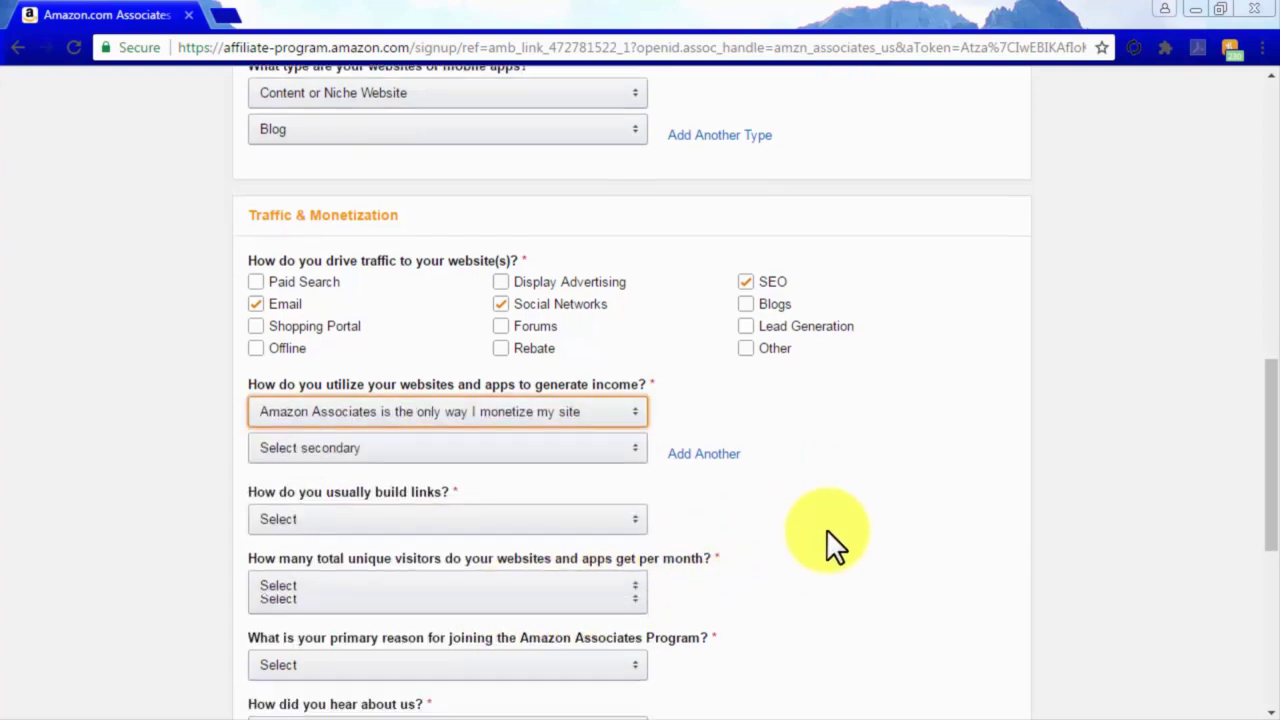
scroll(826, 529, down, 1)
scroll(826, 529, down, 1)
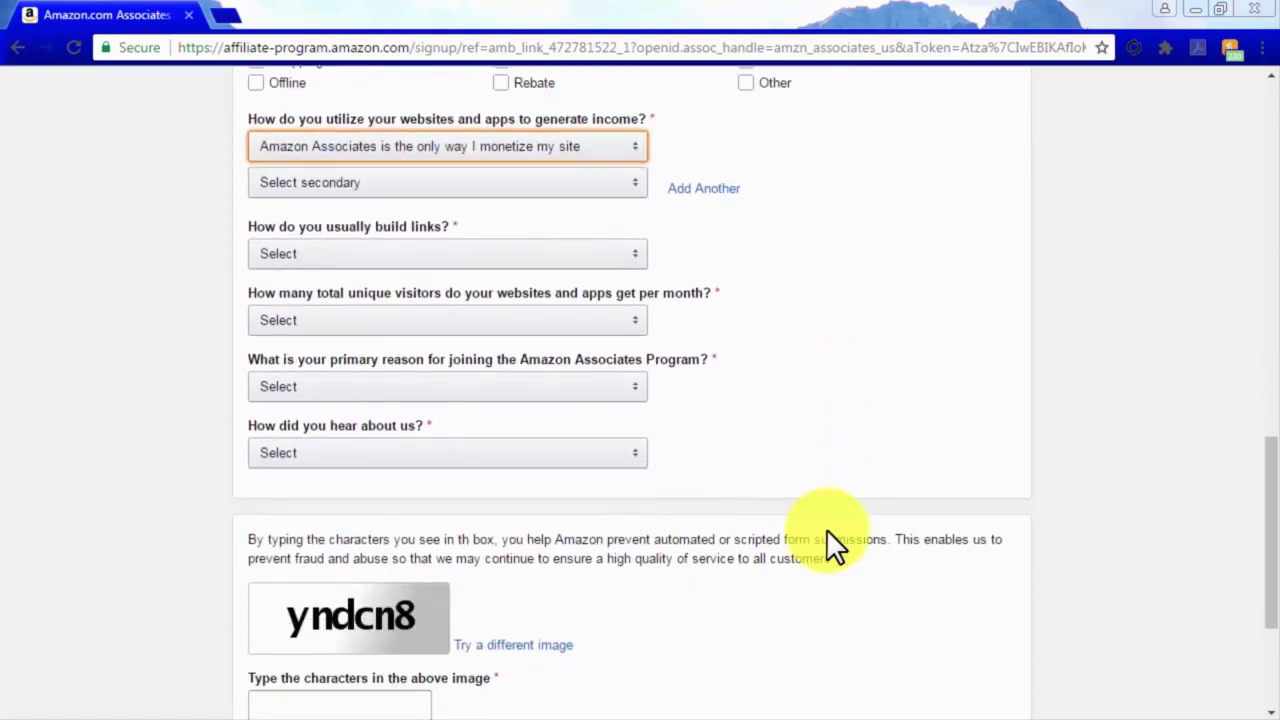
Set link building to Content Management System and monthly visitors to 5,001–50,000.
click(592, 255)
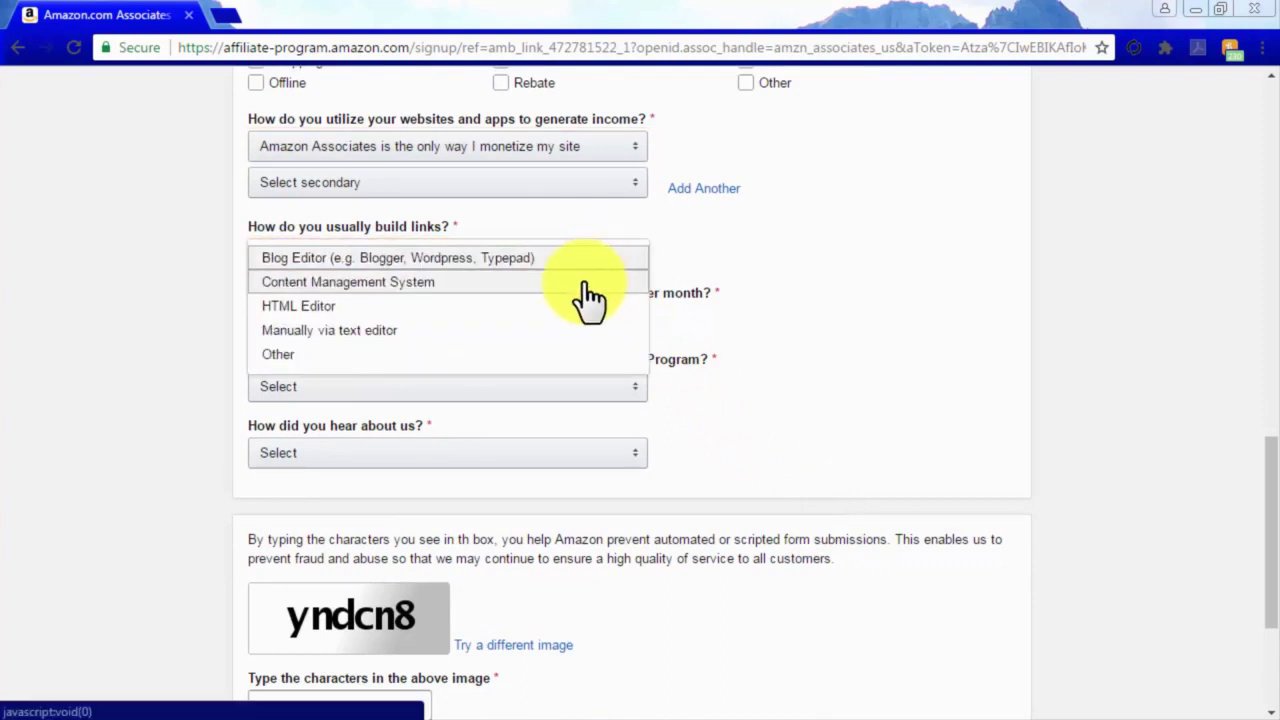
click(580, 282)
click(572, 322)
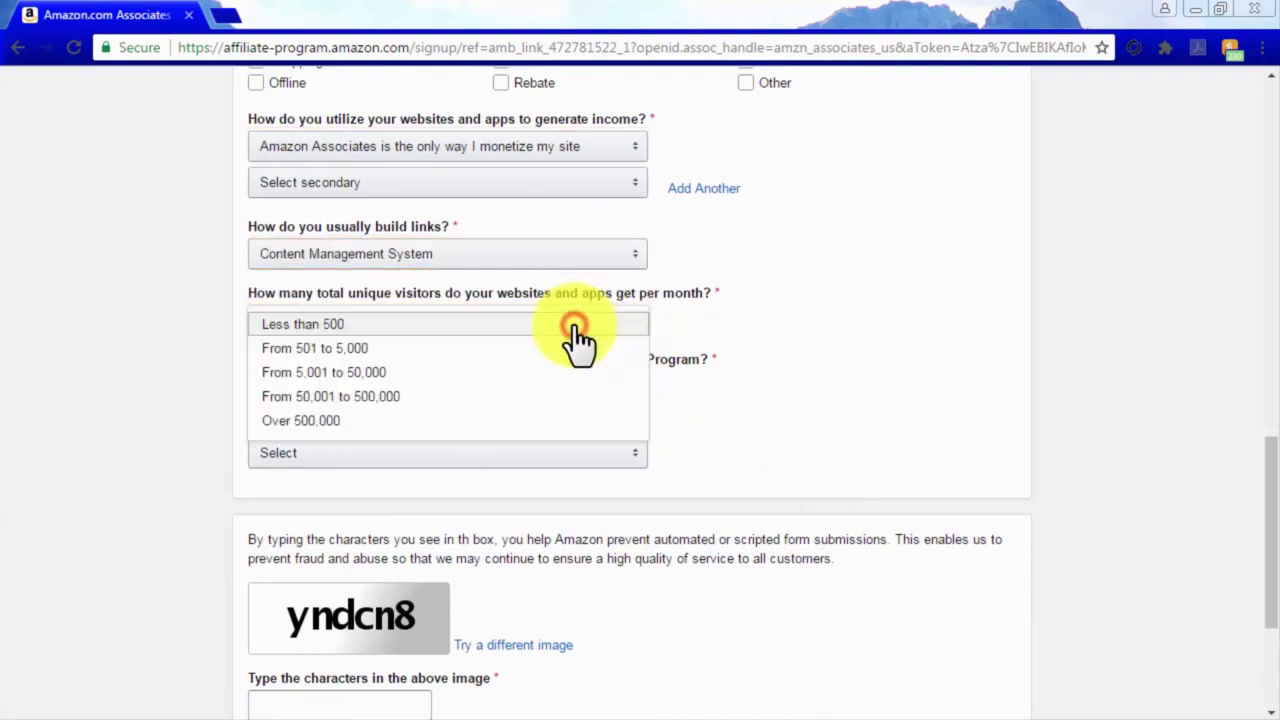
click(565, 374)
Give 'To monetize my site' as the reason and Amazon.com Website as the referral.
click(565, 386)
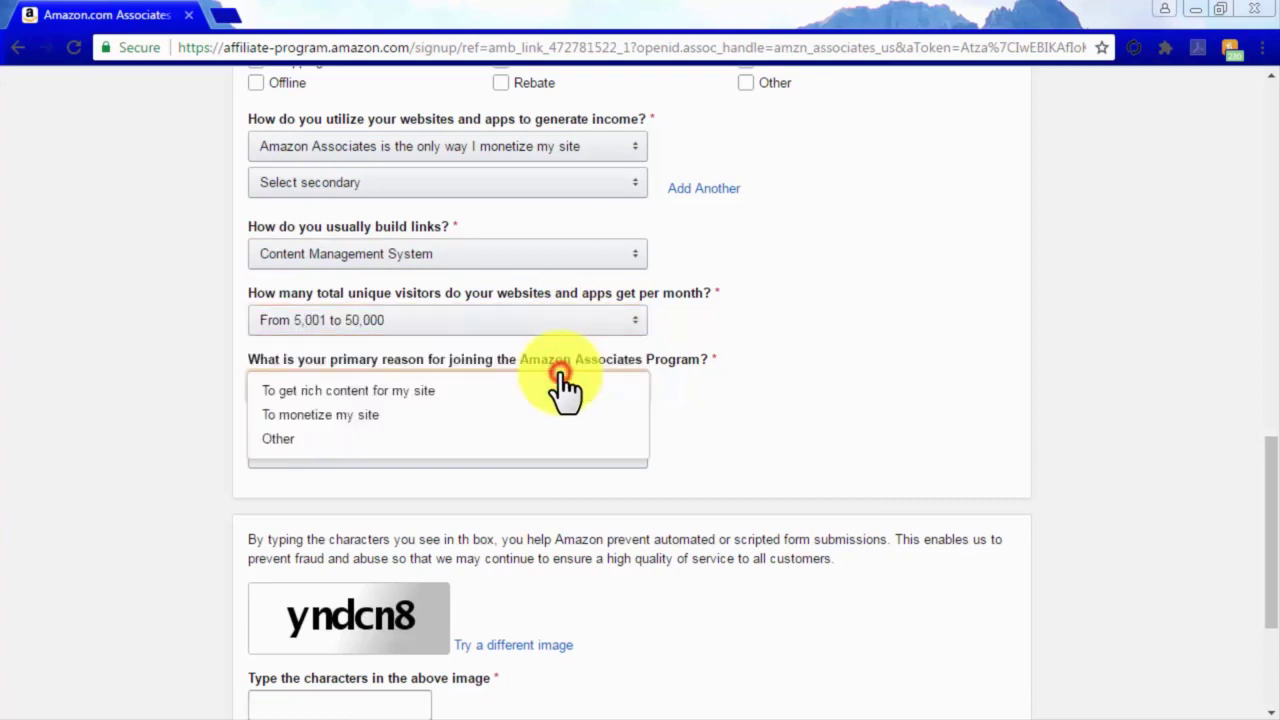
click(553, 418)
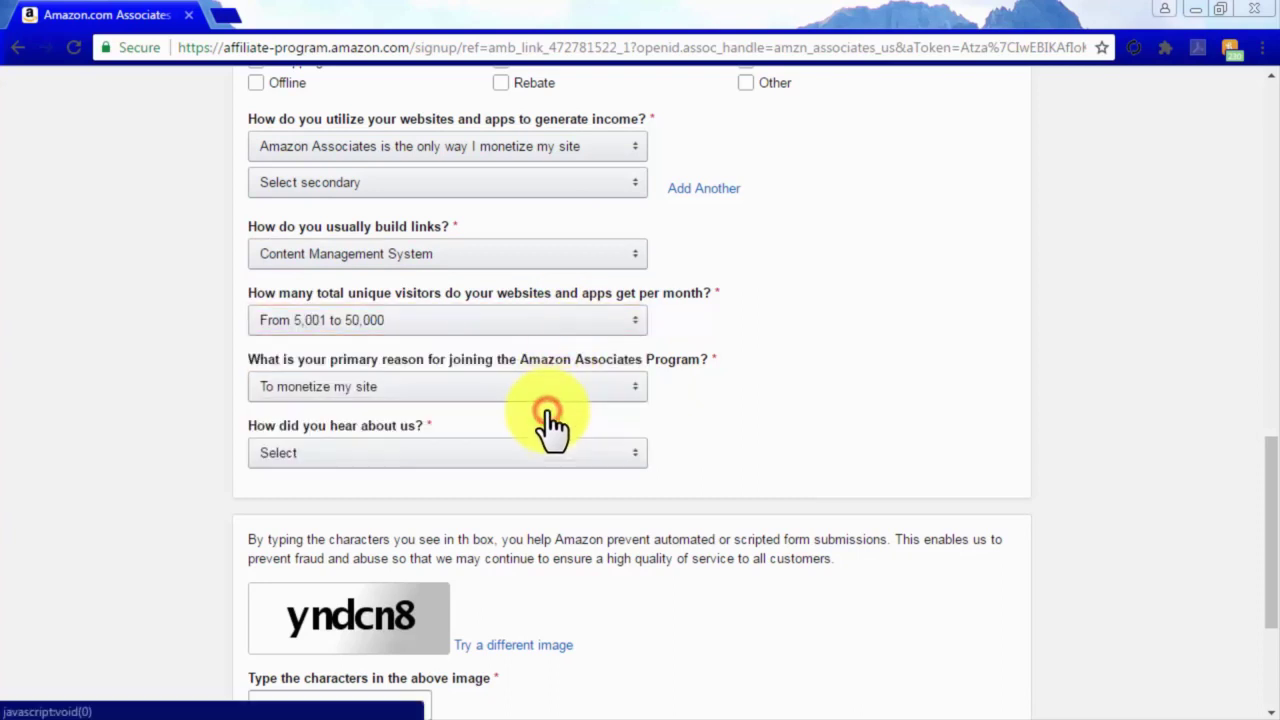
click(558, 458)
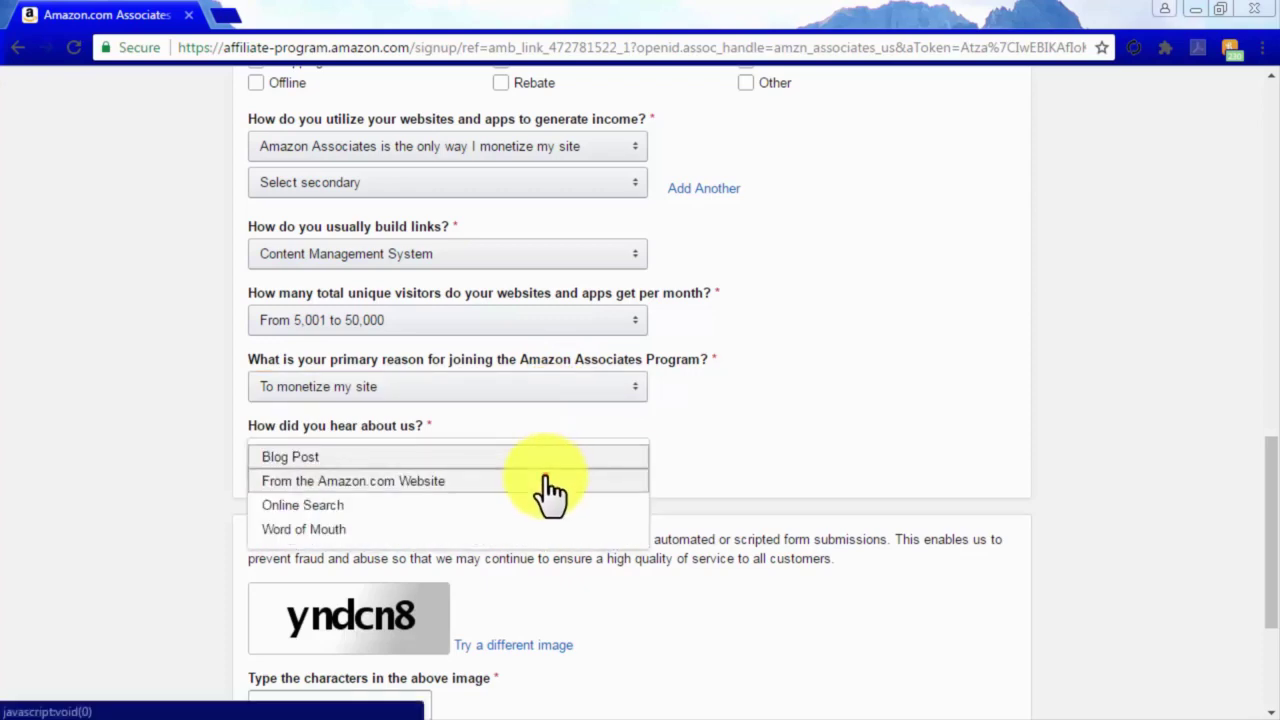
click(548, 482)
scroll(843, 575, down, 2)
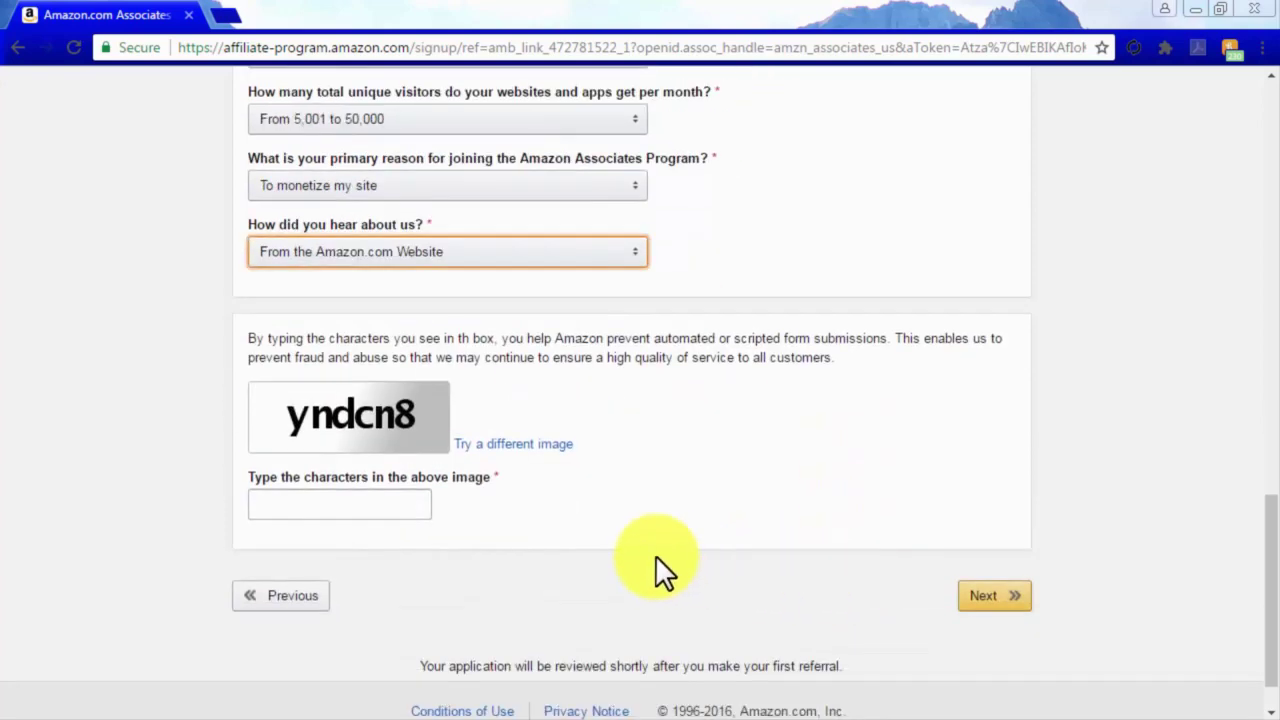
Enter the captcha characters from the image and submit the profile.
click(380, 505)
text(yndc)
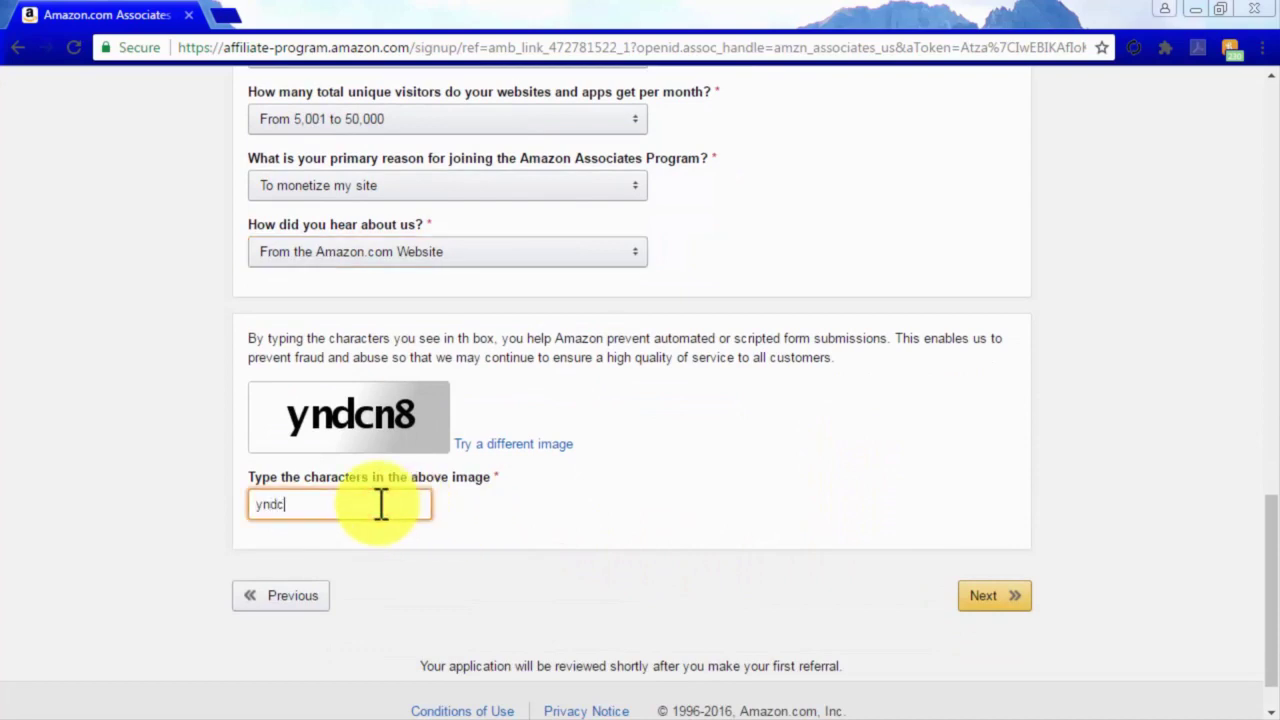
text(n8)
click(985, 600)
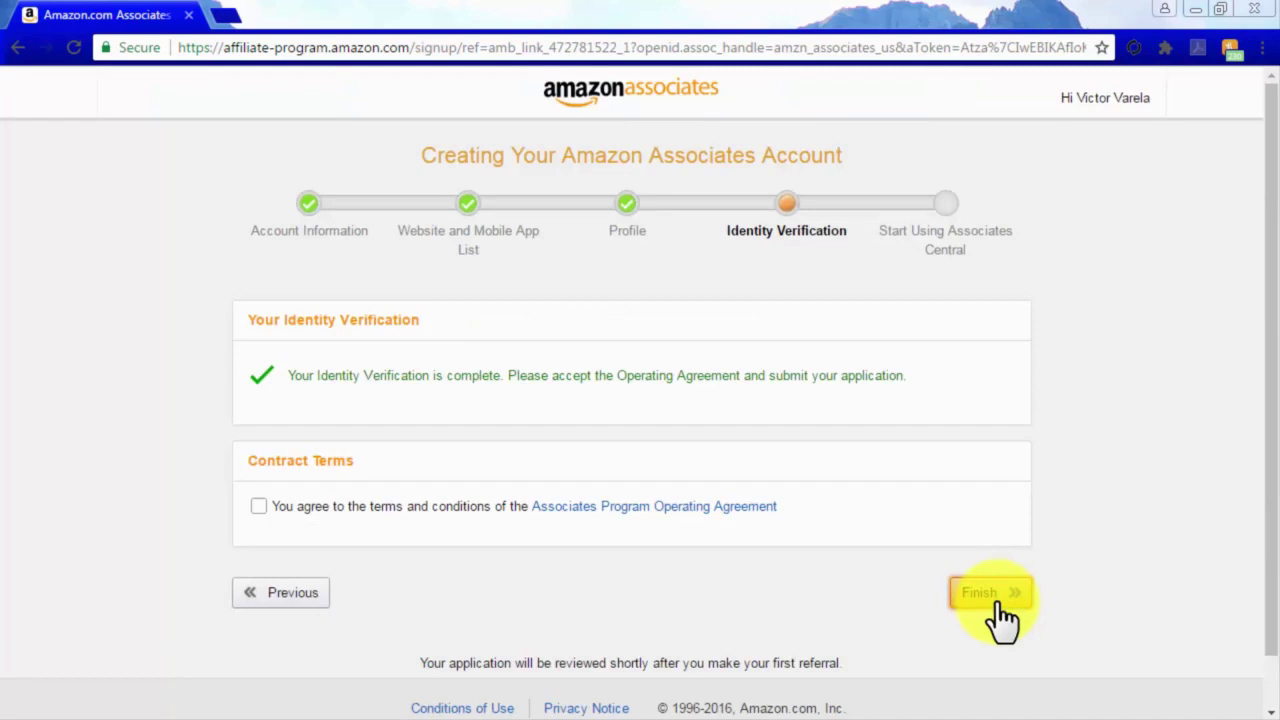
Accept the Operating Agreement terms and finish the Associates application.
click(258, 506)
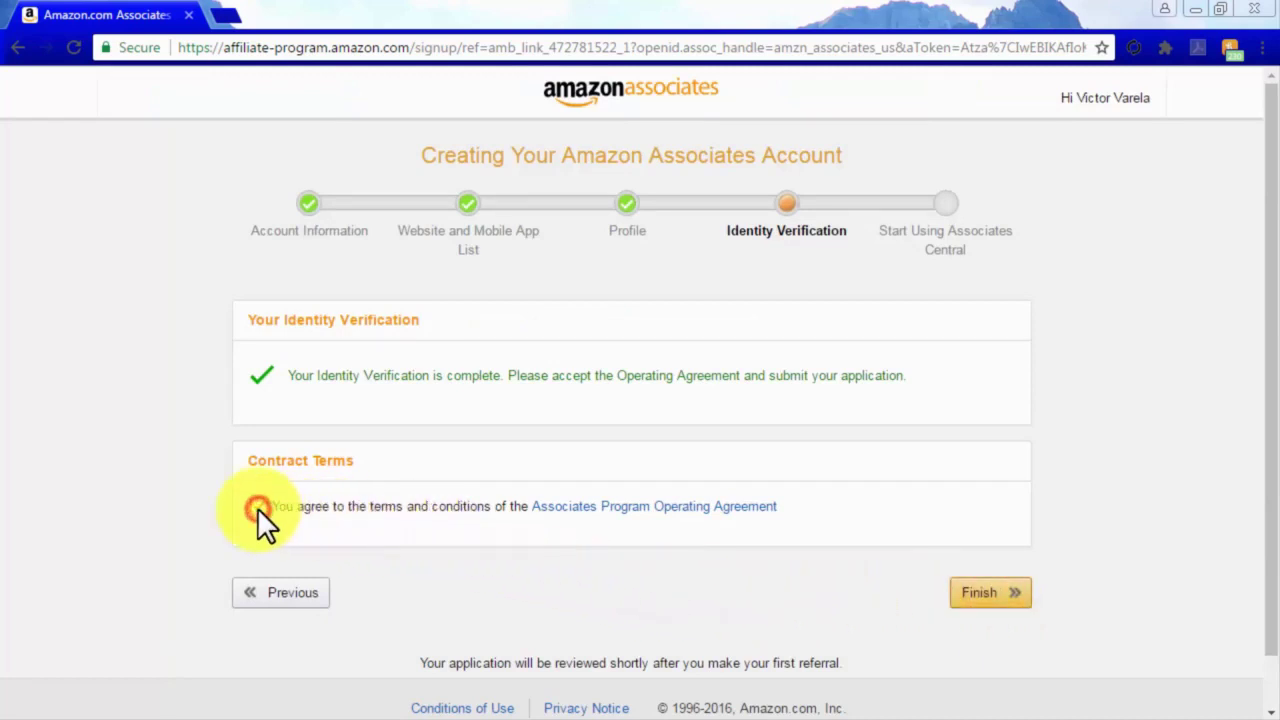
click(984, 592)
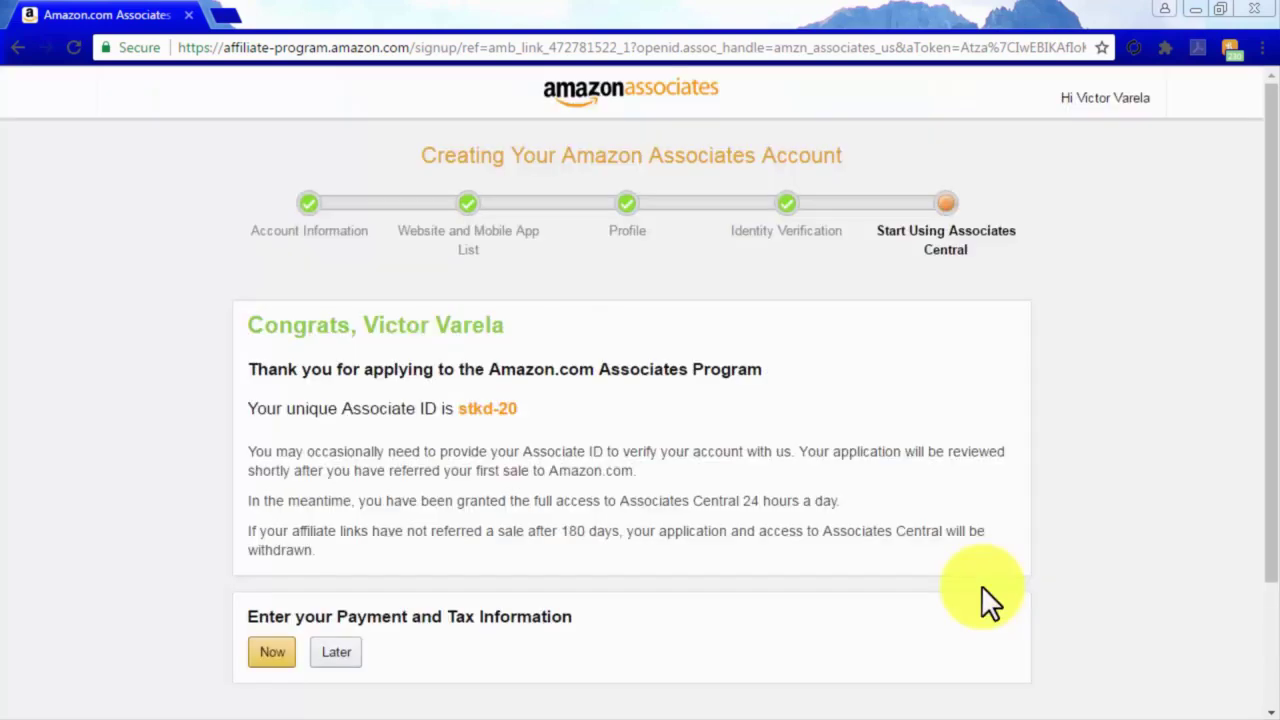
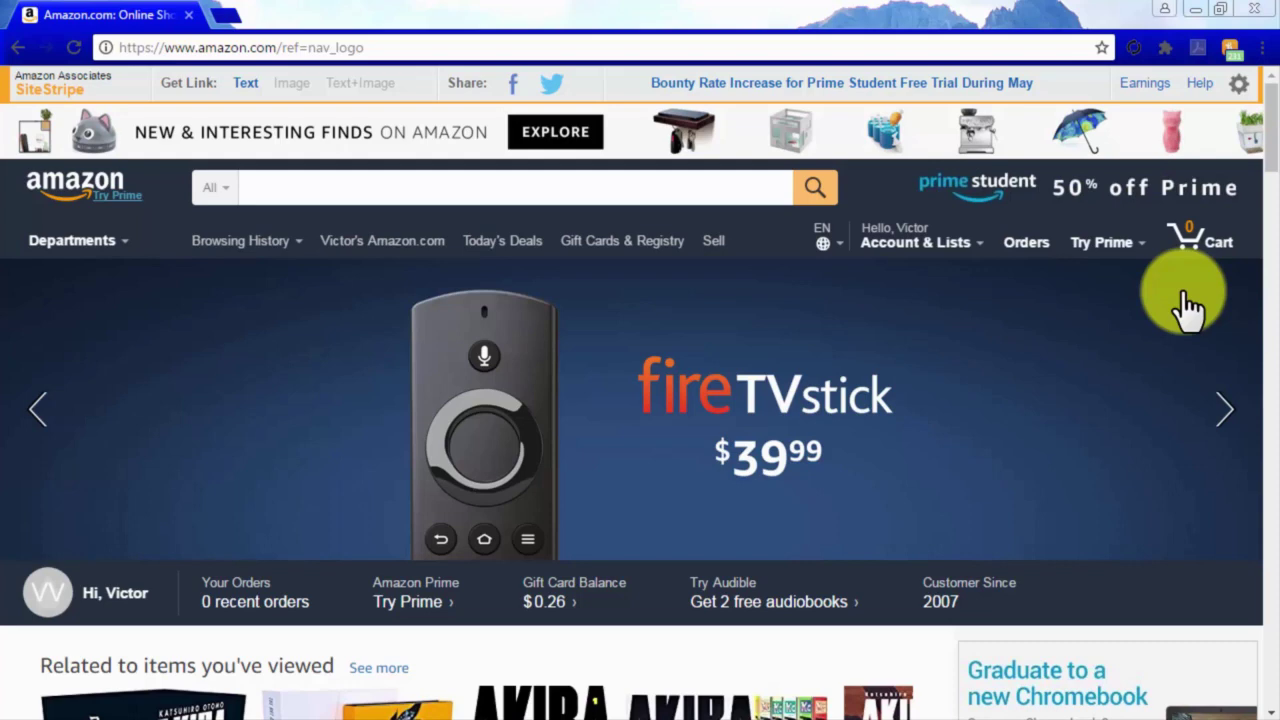
Search Amazon for Onkyo TX-NR646 and open the Onkyo TX-NR656 7.2 Channel receiver's product page.
click(729, 185)
text(Onkyo TX-NR646)
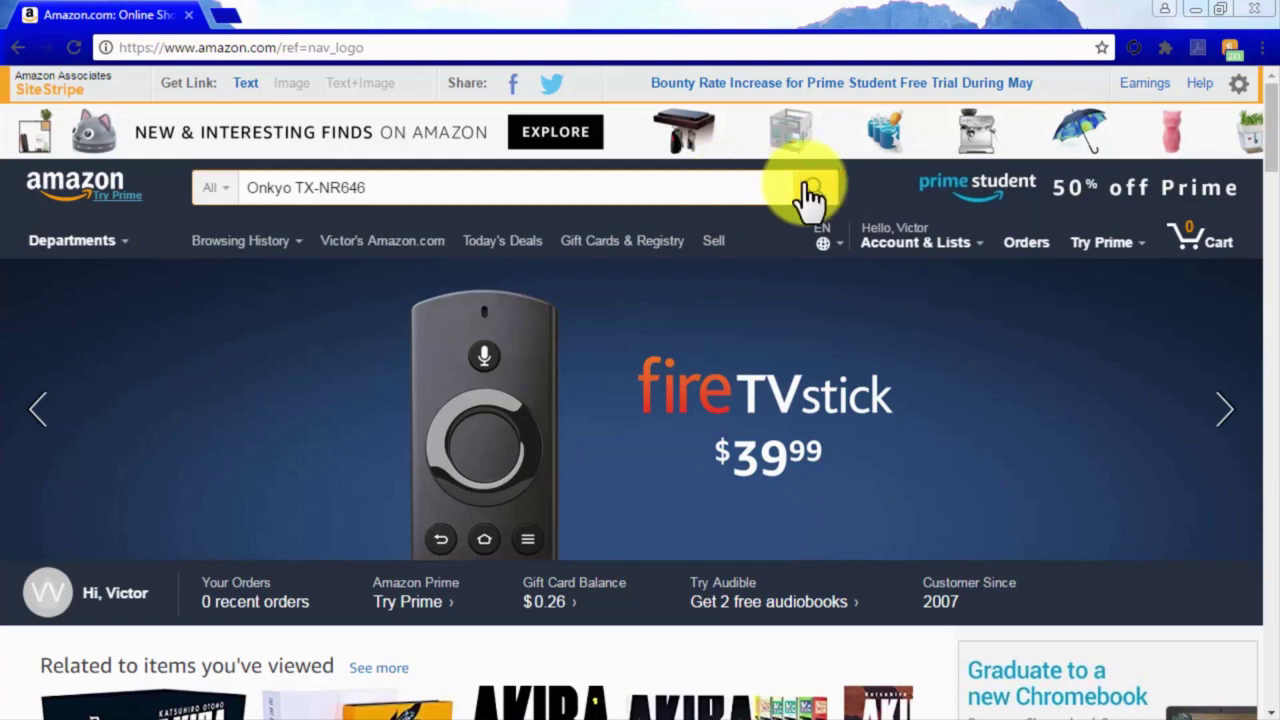
click(805, 188)
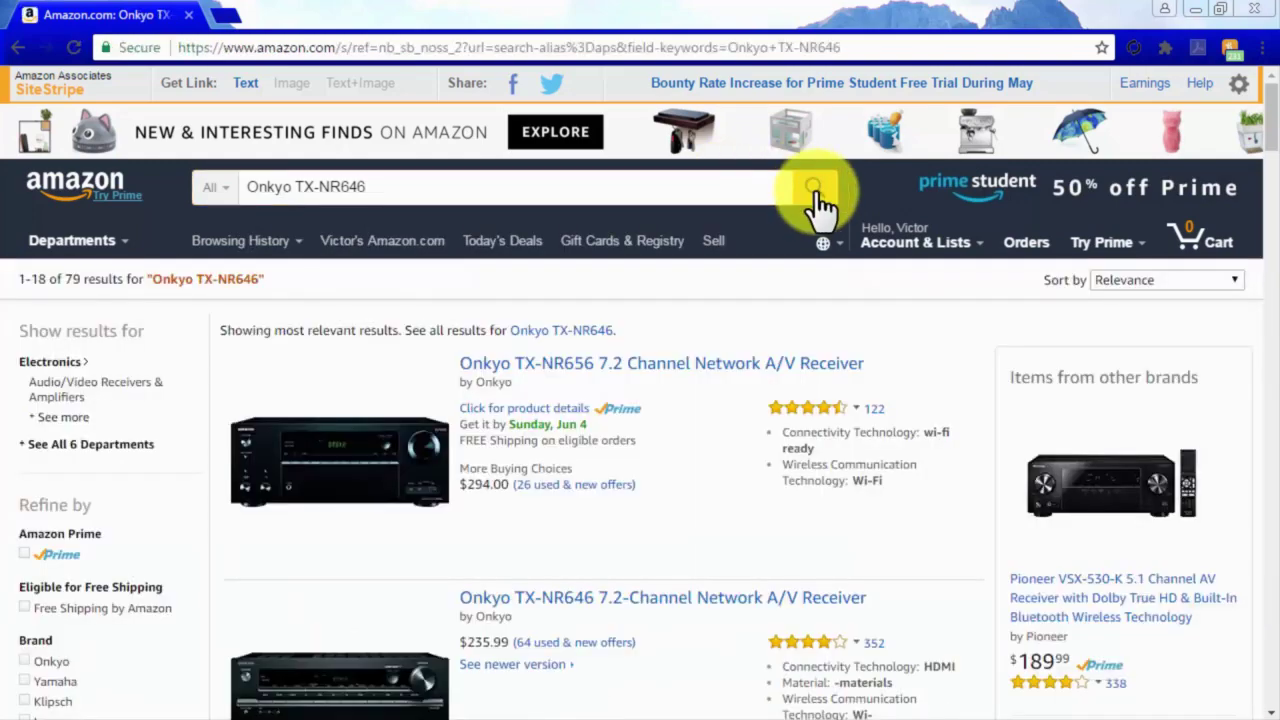
click(697, 370)
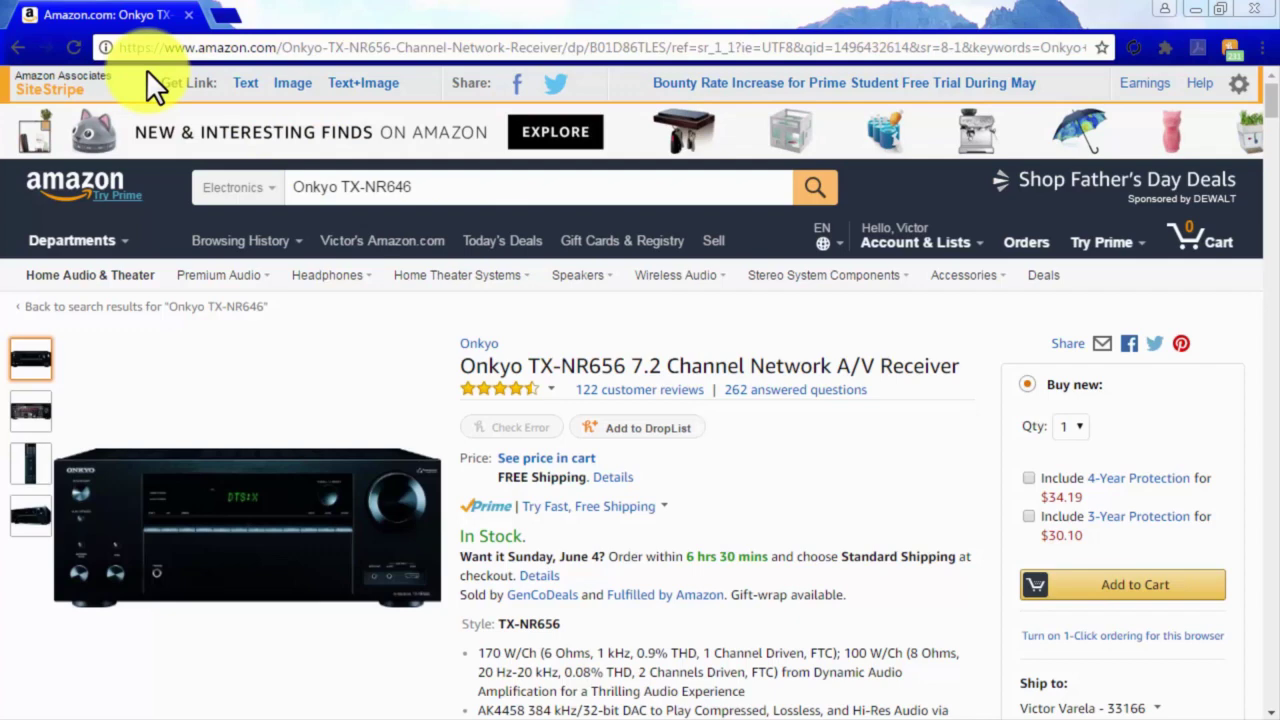
Generate a SiteStripe text affiliate link, toggling between the full and short link.
click(248, 80)
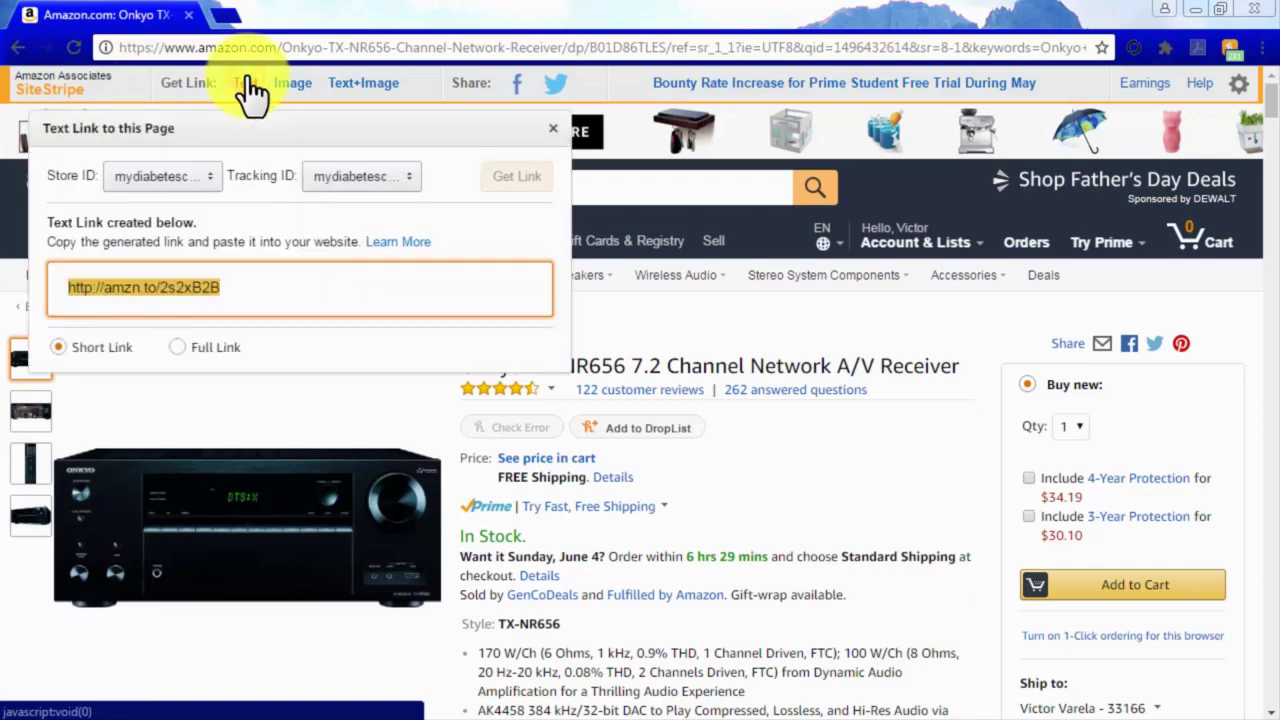
click(220, 350)
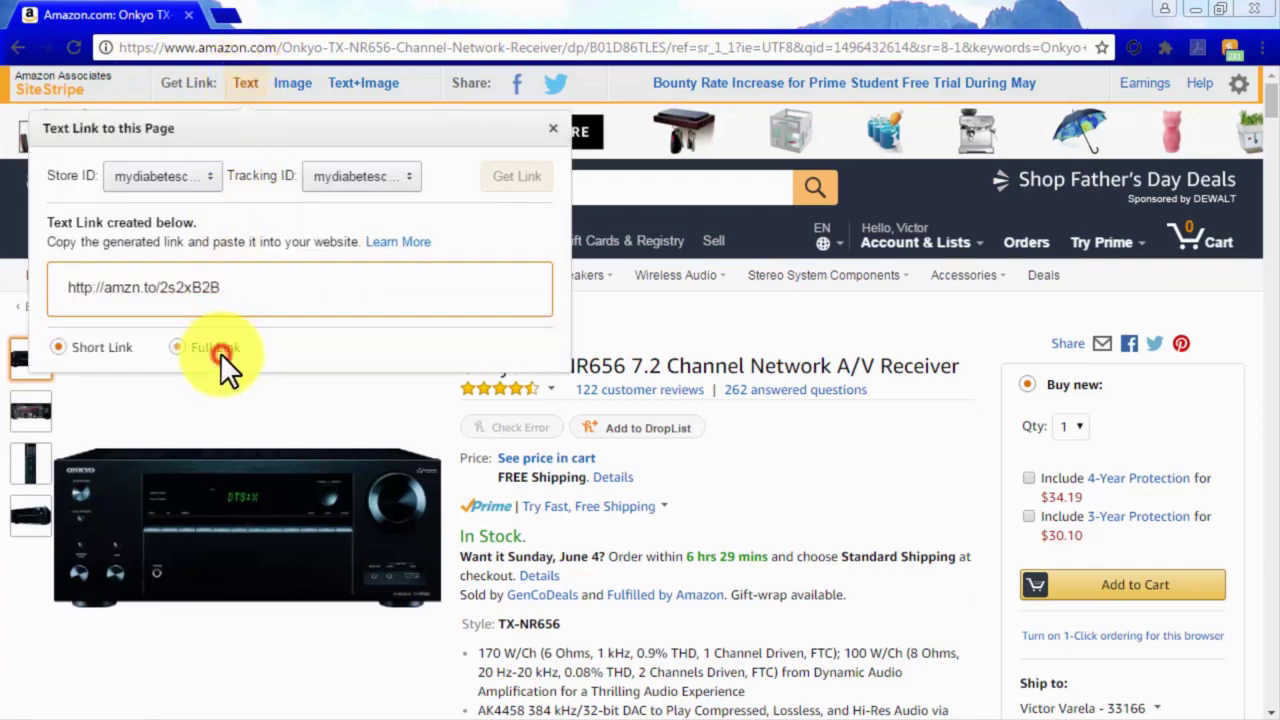
click(68, 346)
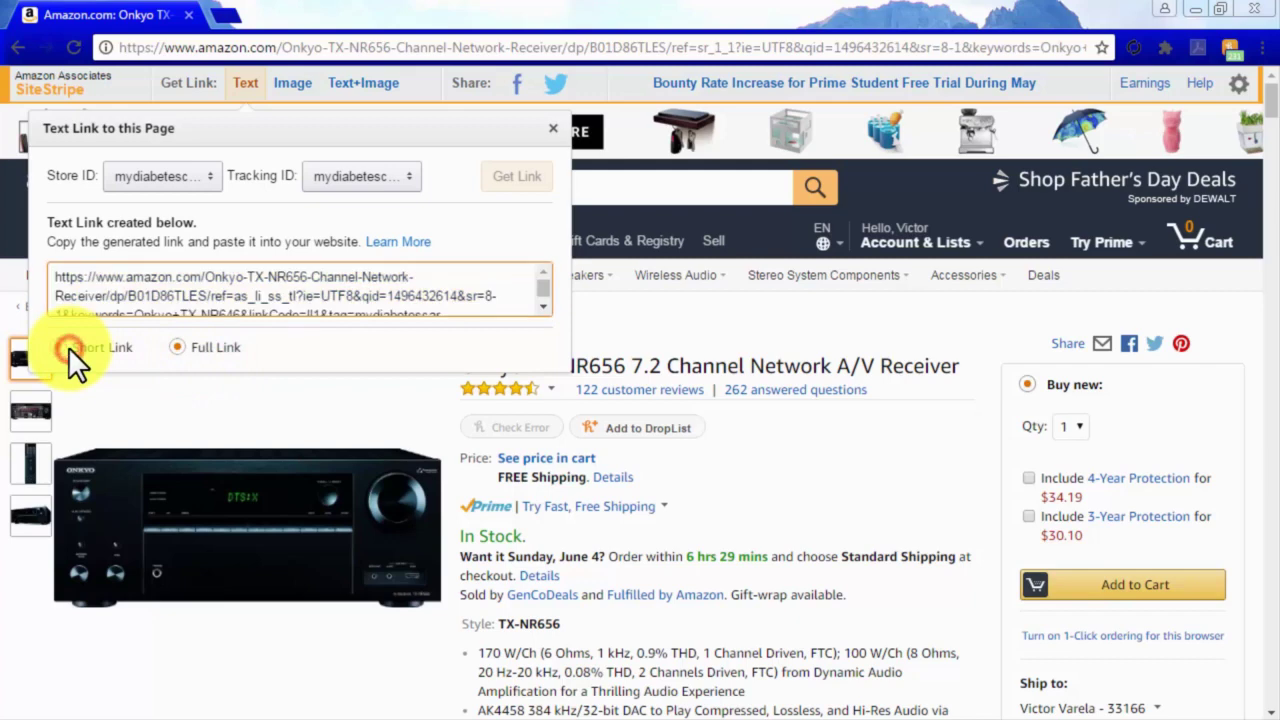
Get the image and Text+Image embed code, select the code, and start a Facebook share.
click(270, 88)
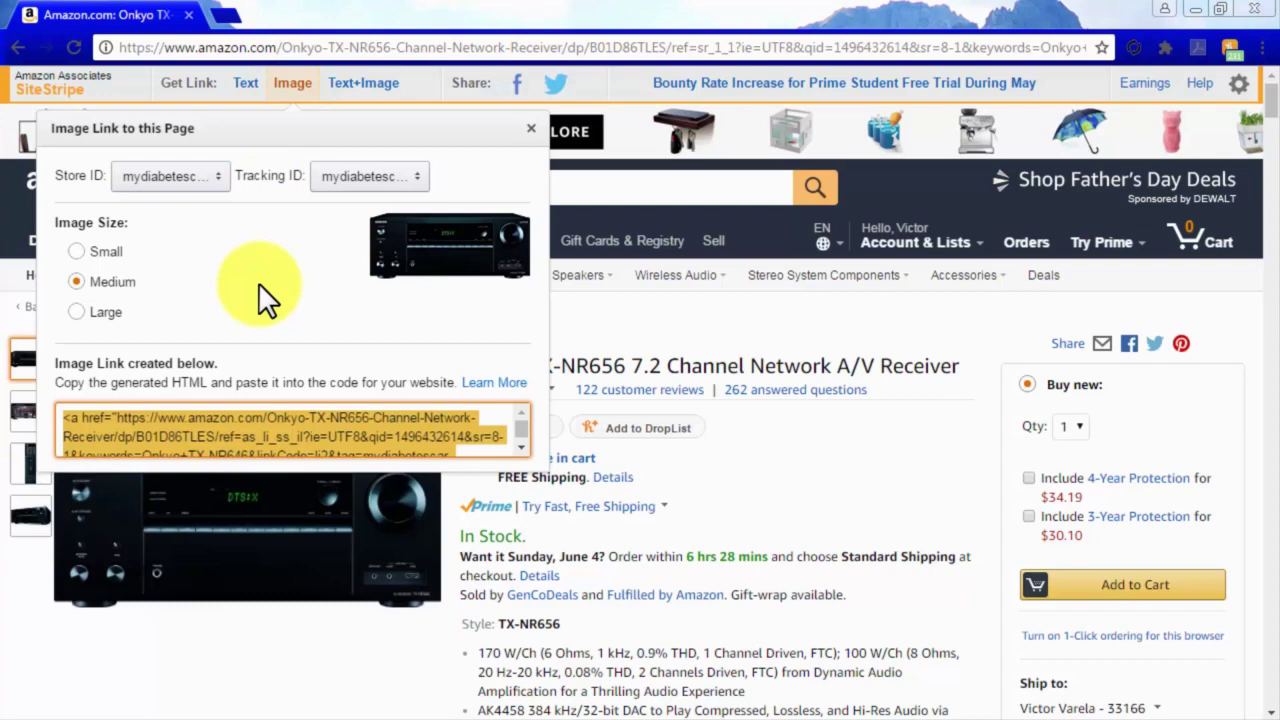
click(258, 282)
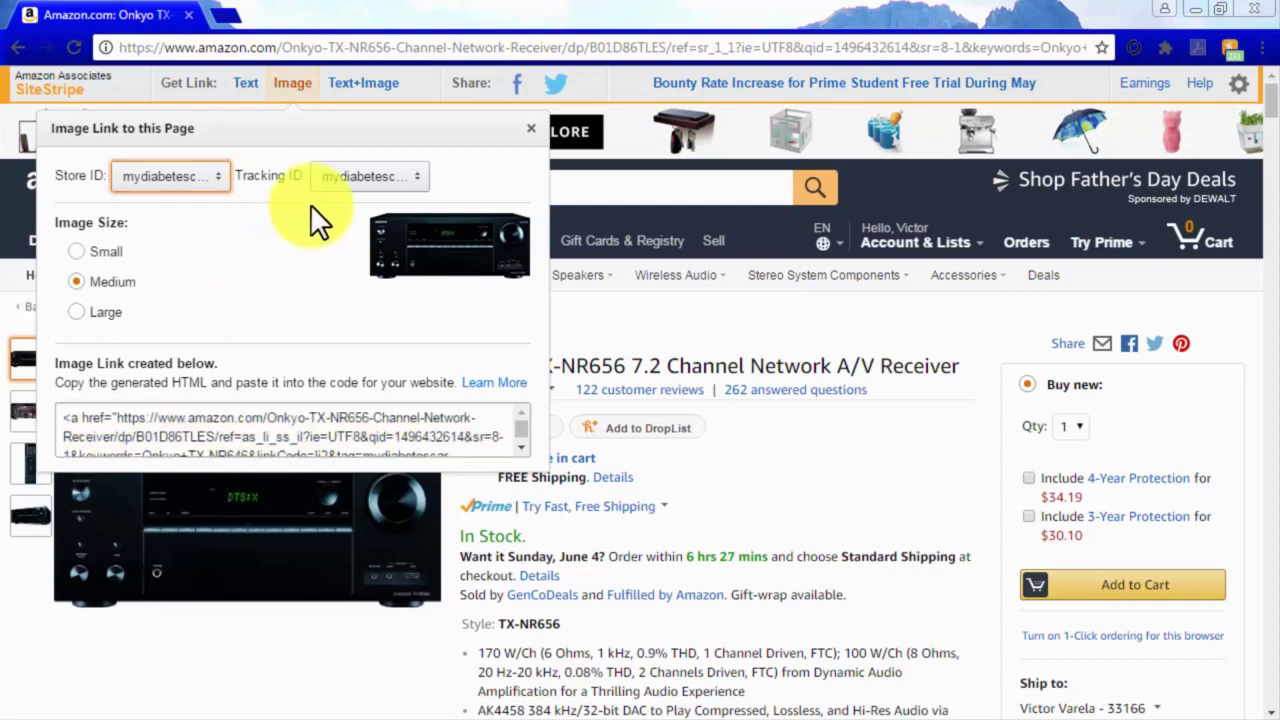
click(381, 88)
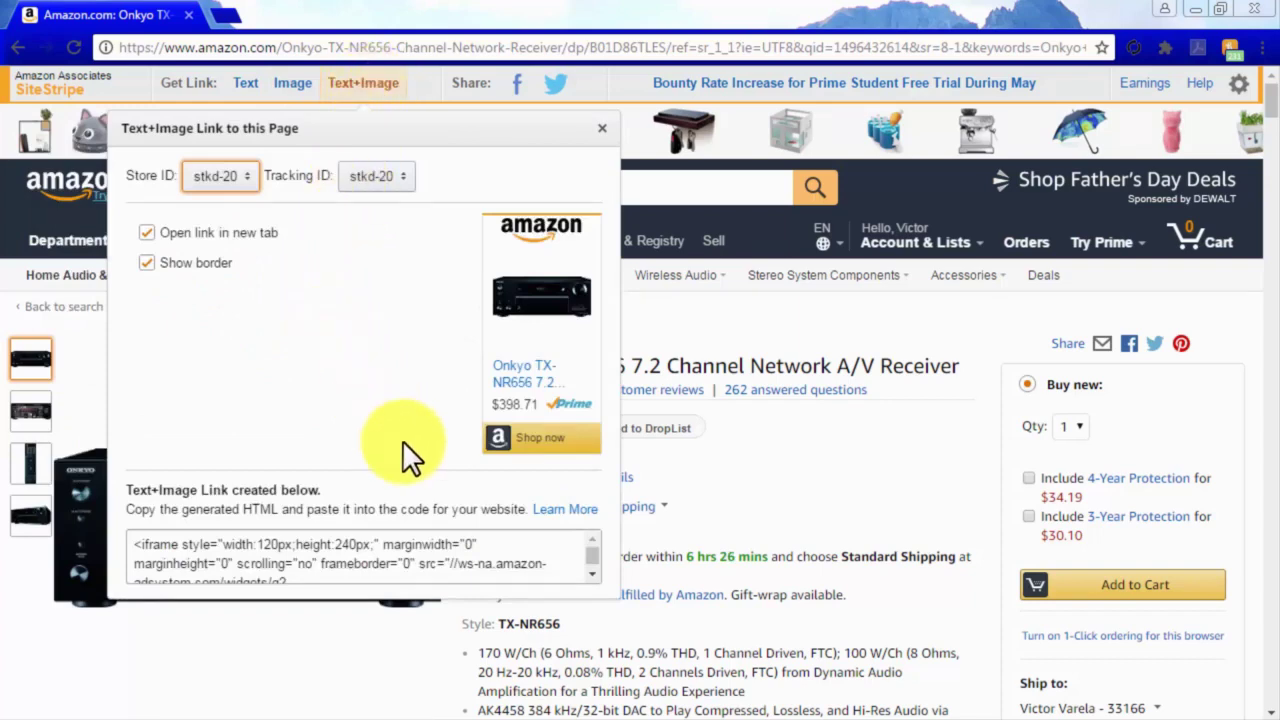
click(477, 560)
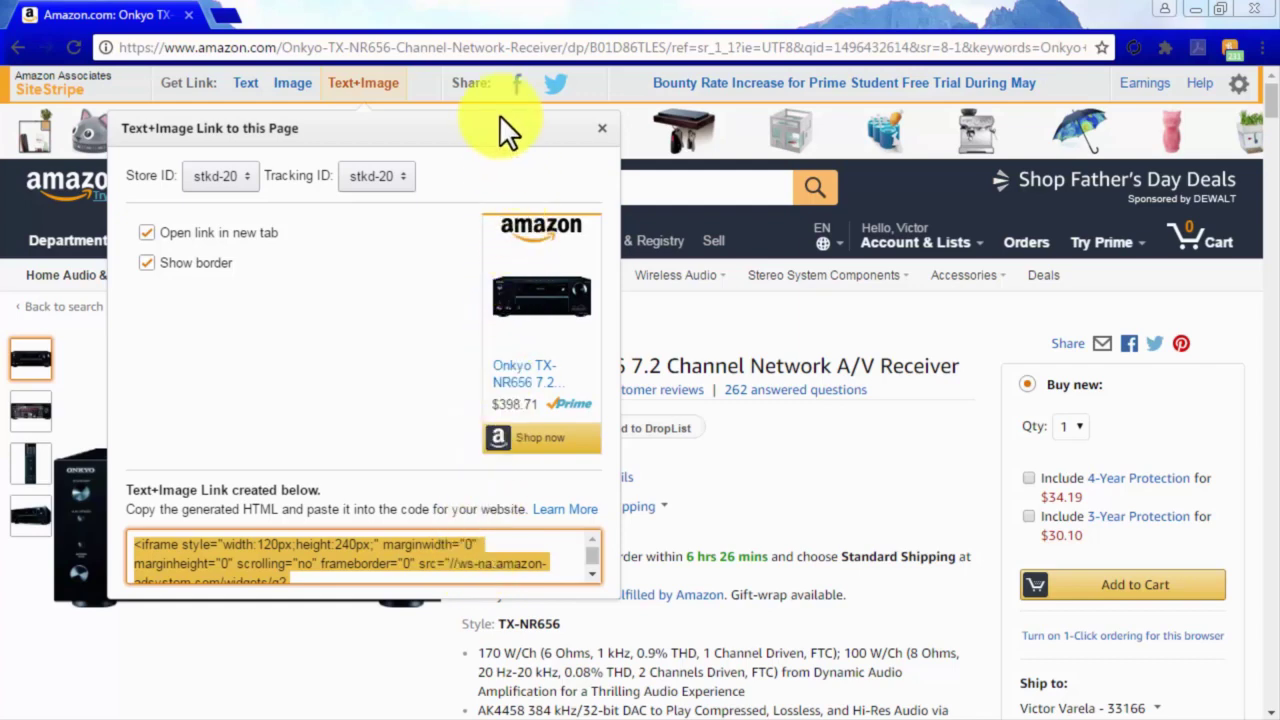
click(515, 86)
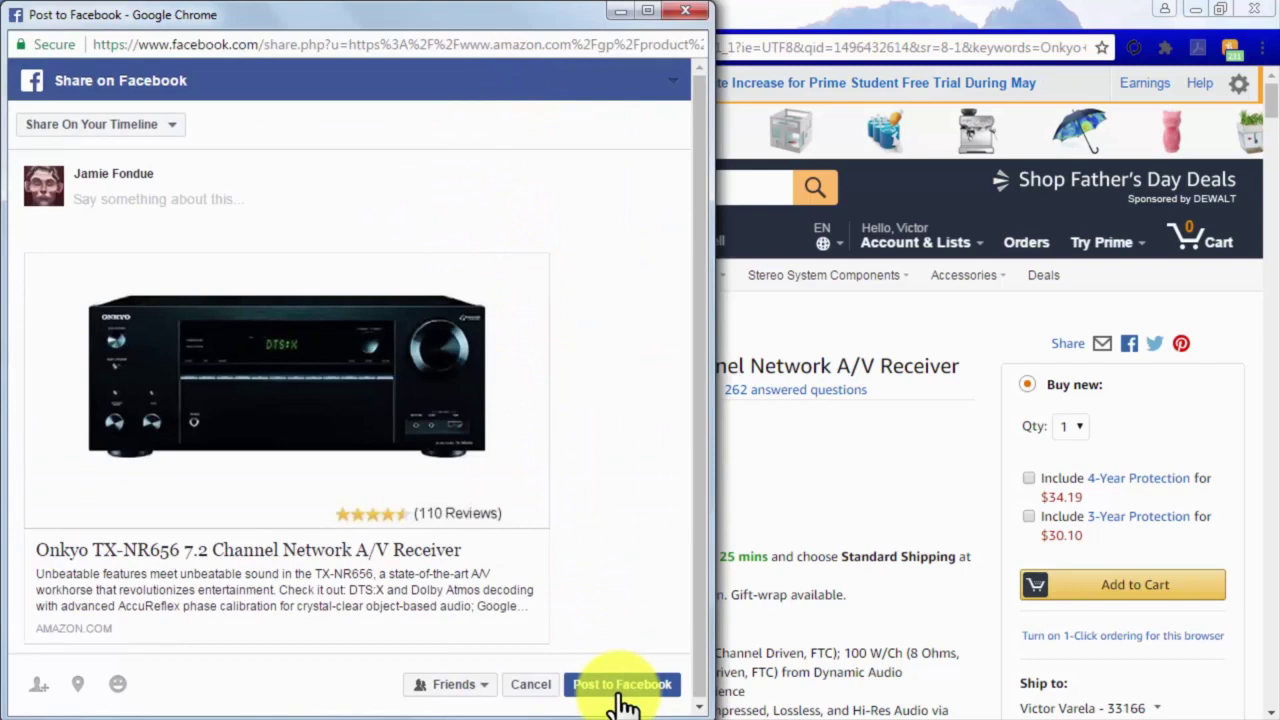
Close the Facebook share window and post the prefilled tweet of the receiver link.
click(690, 18)
click(438, 159)
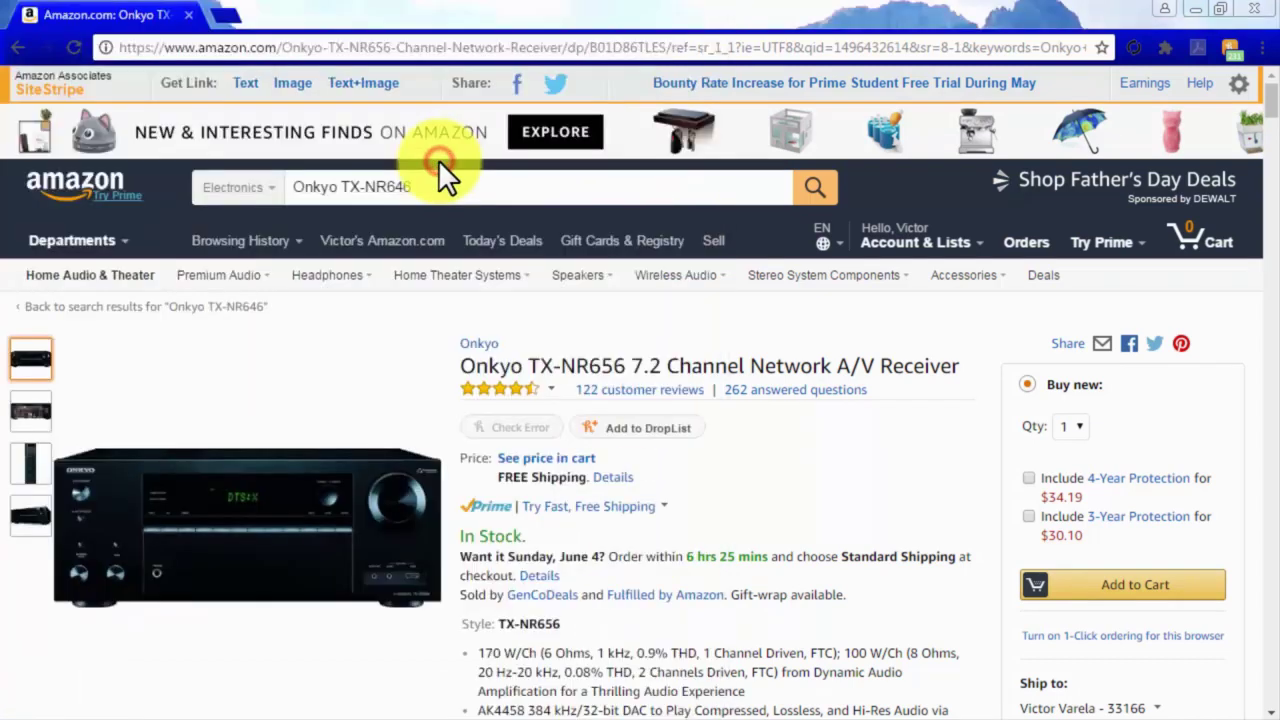
click(557, 86)
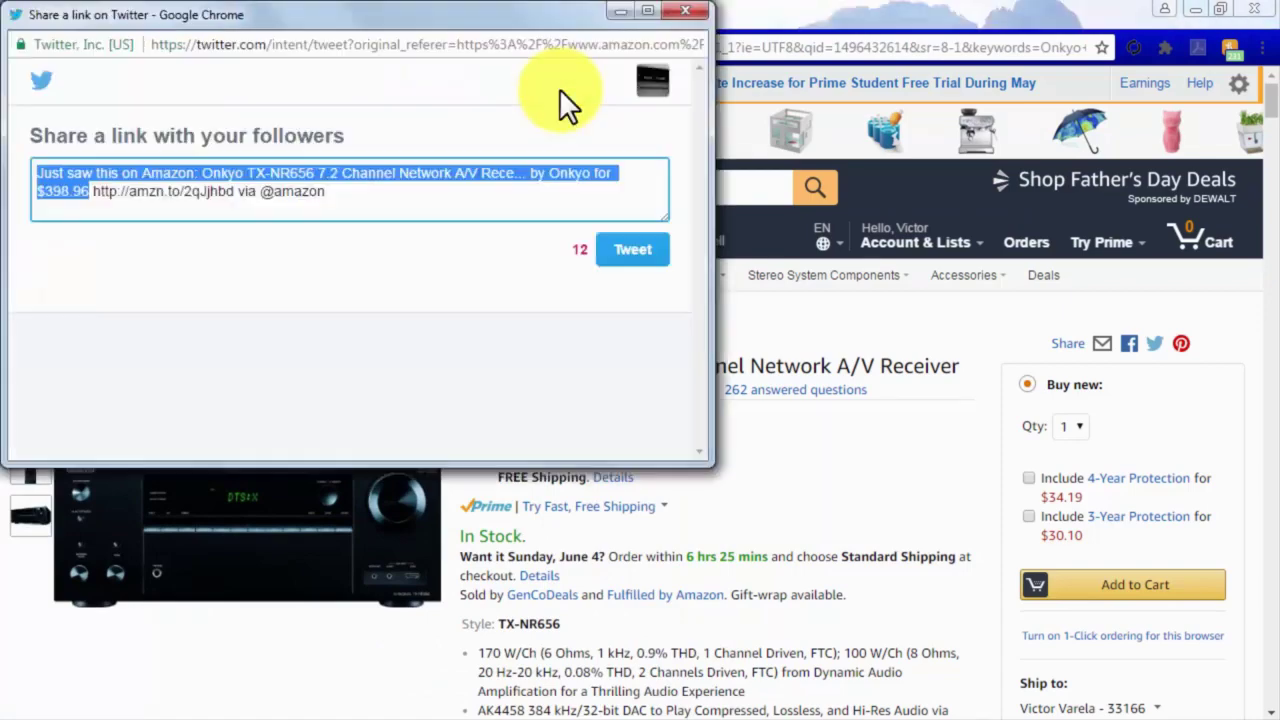
click(648, 252)
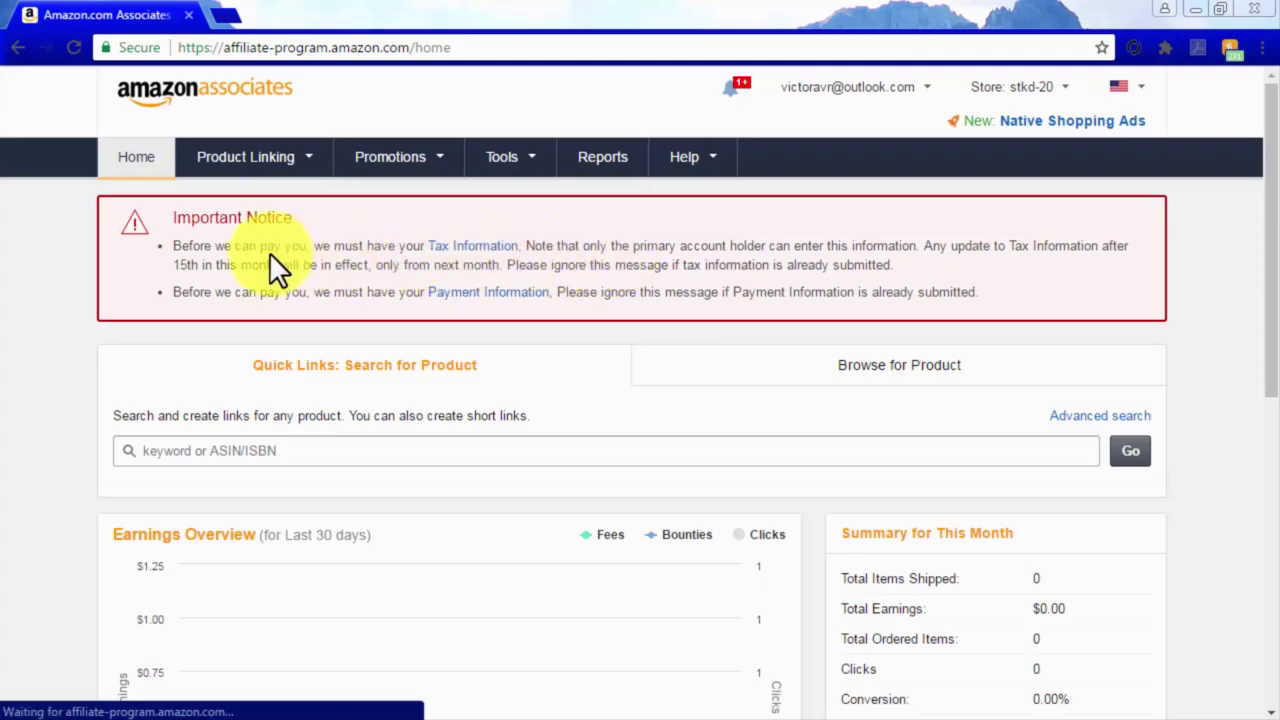
Search Associates Product Links for Onkyo TX-NR646.
mouse_move(276, 166)
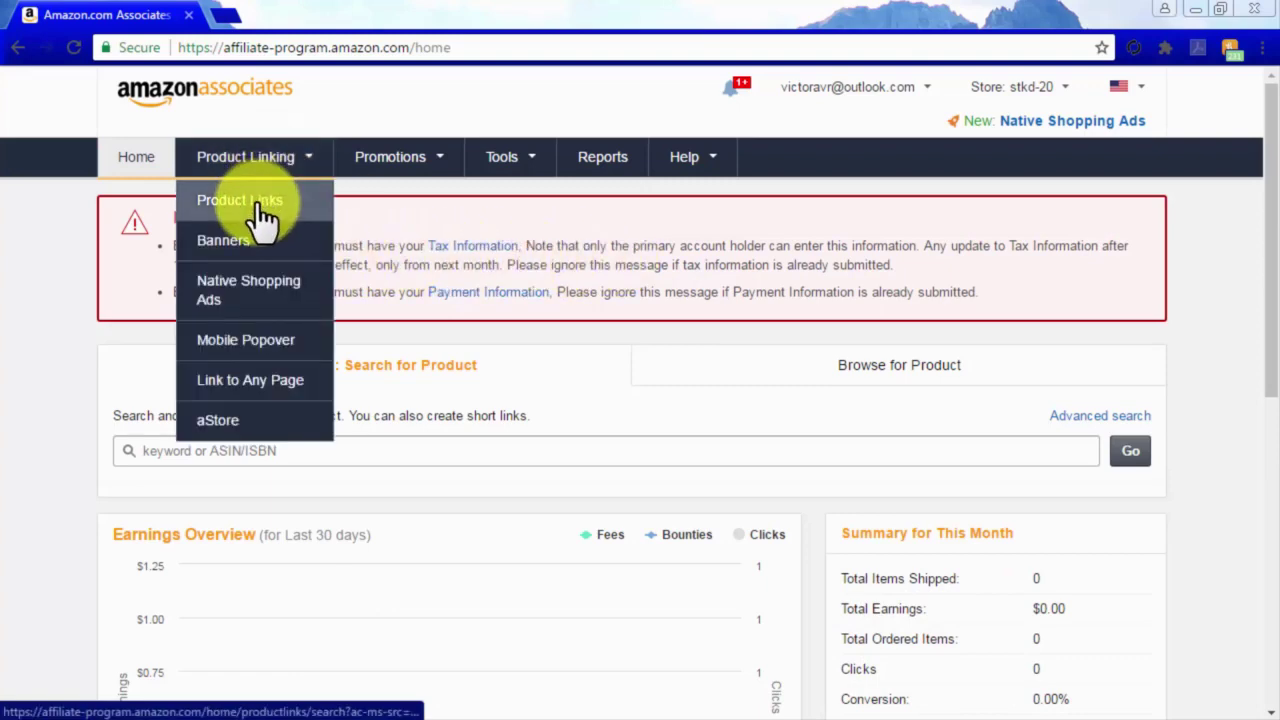
click(258, 201)
scroll(1040, 590, down, 2)
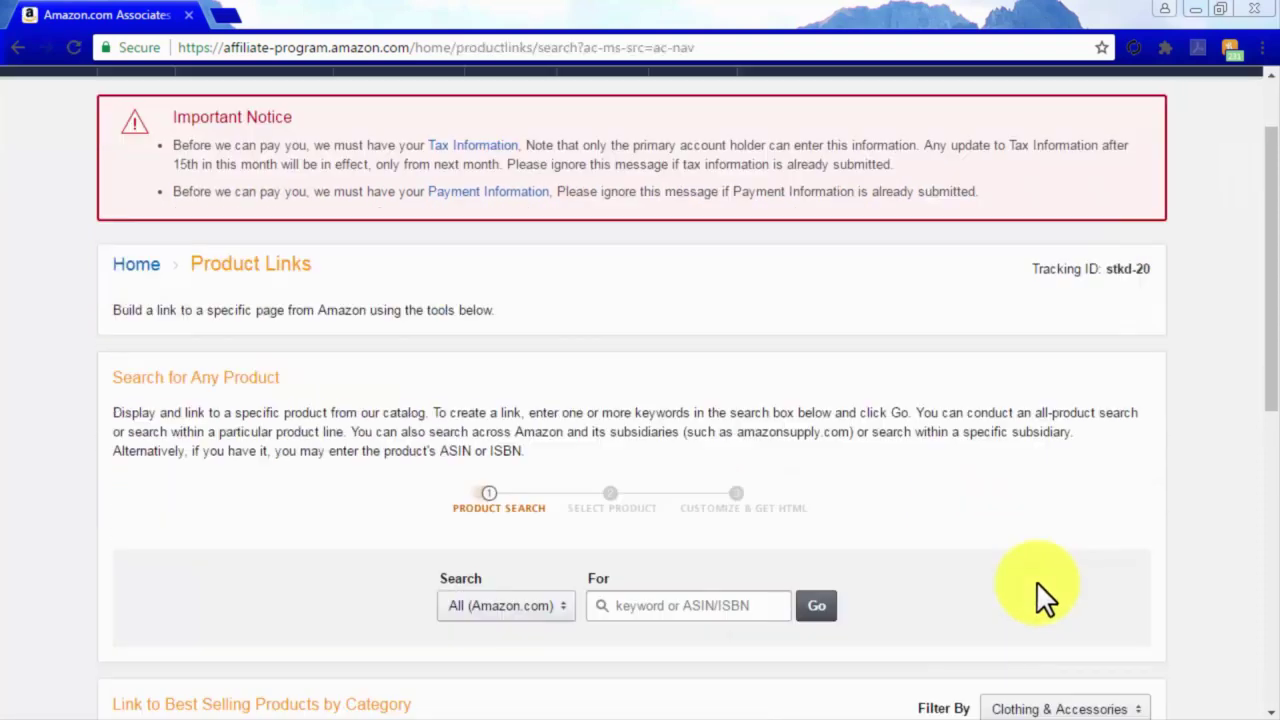
click(698, 508)
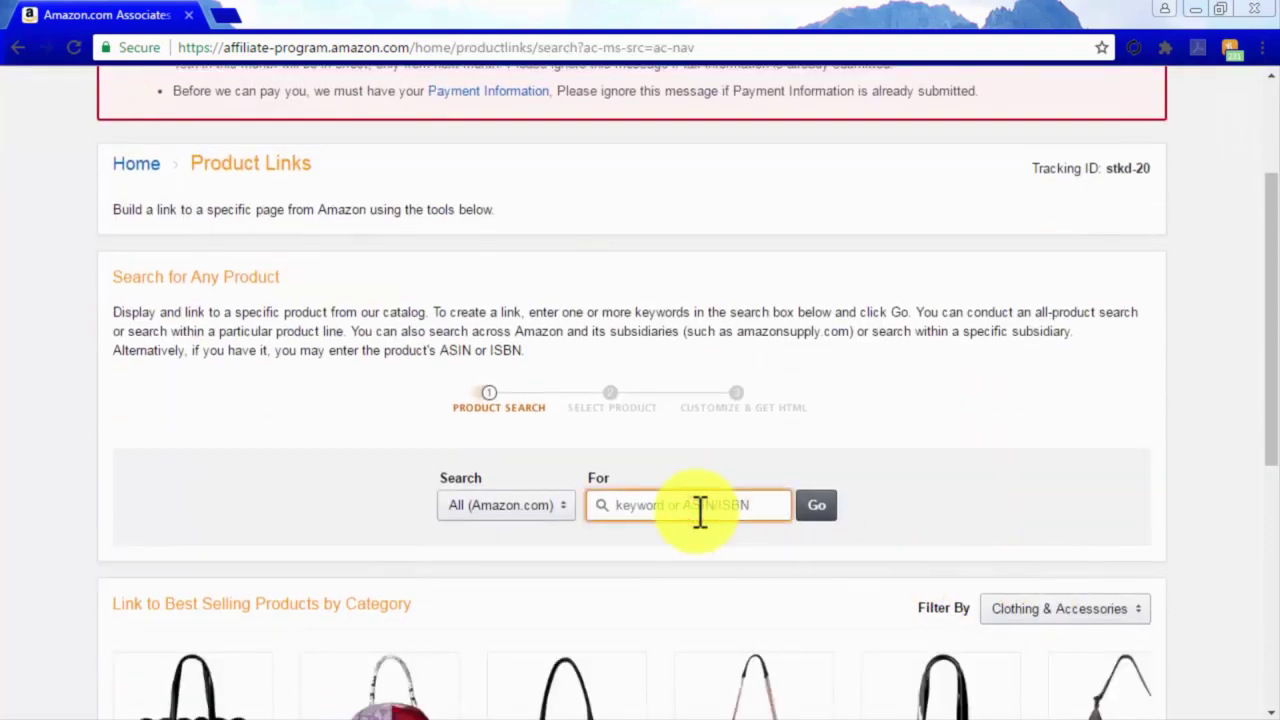
text(Onkyo TX-NR646)
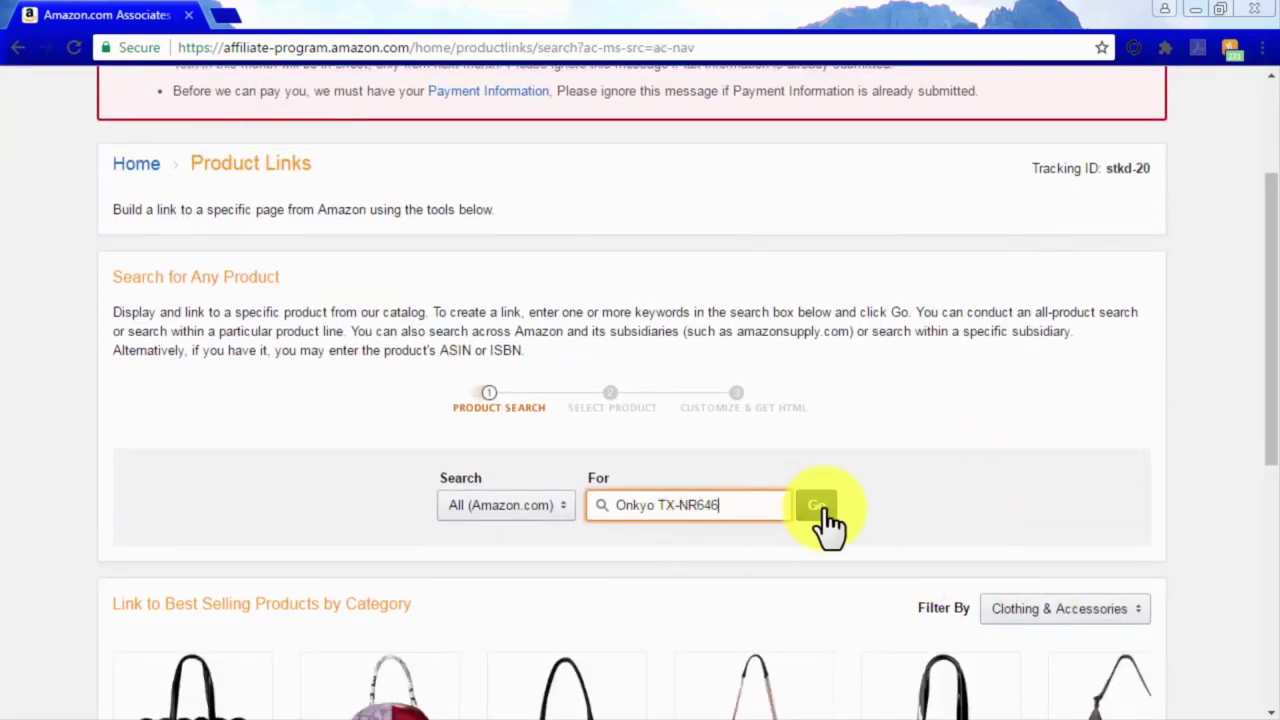
click(823, 512)
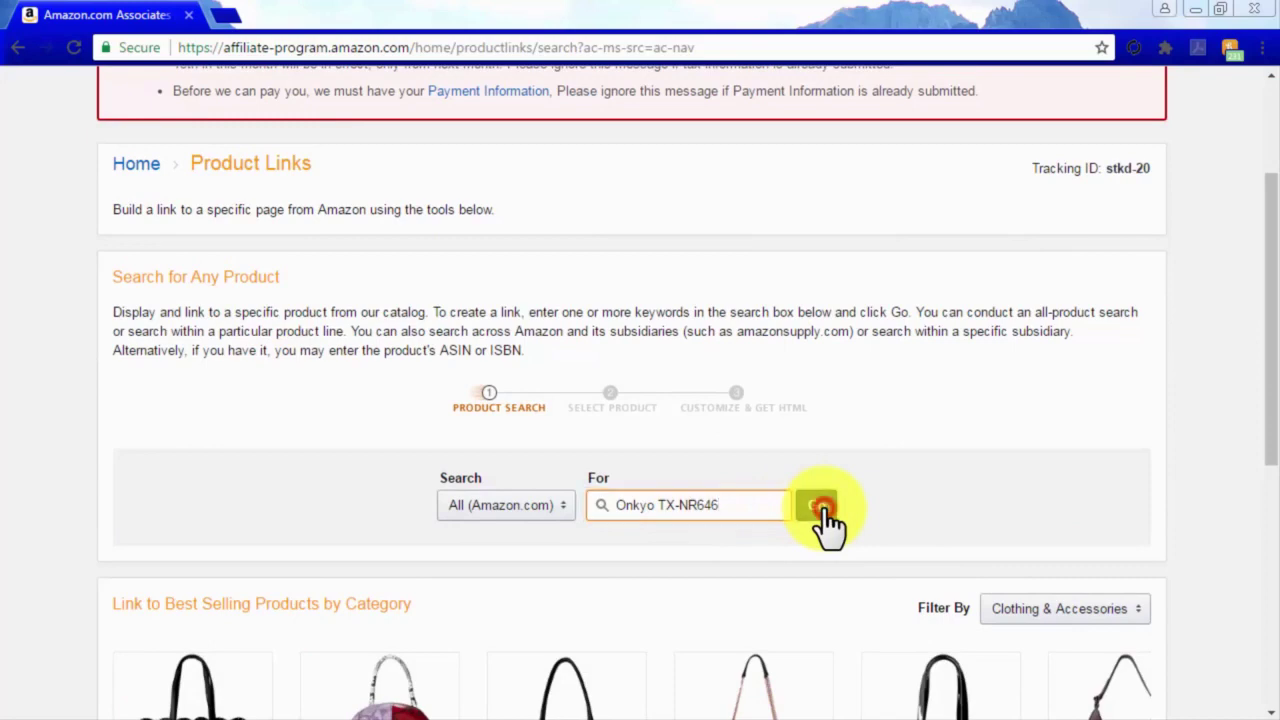
scroll(823, 508, down, 1)
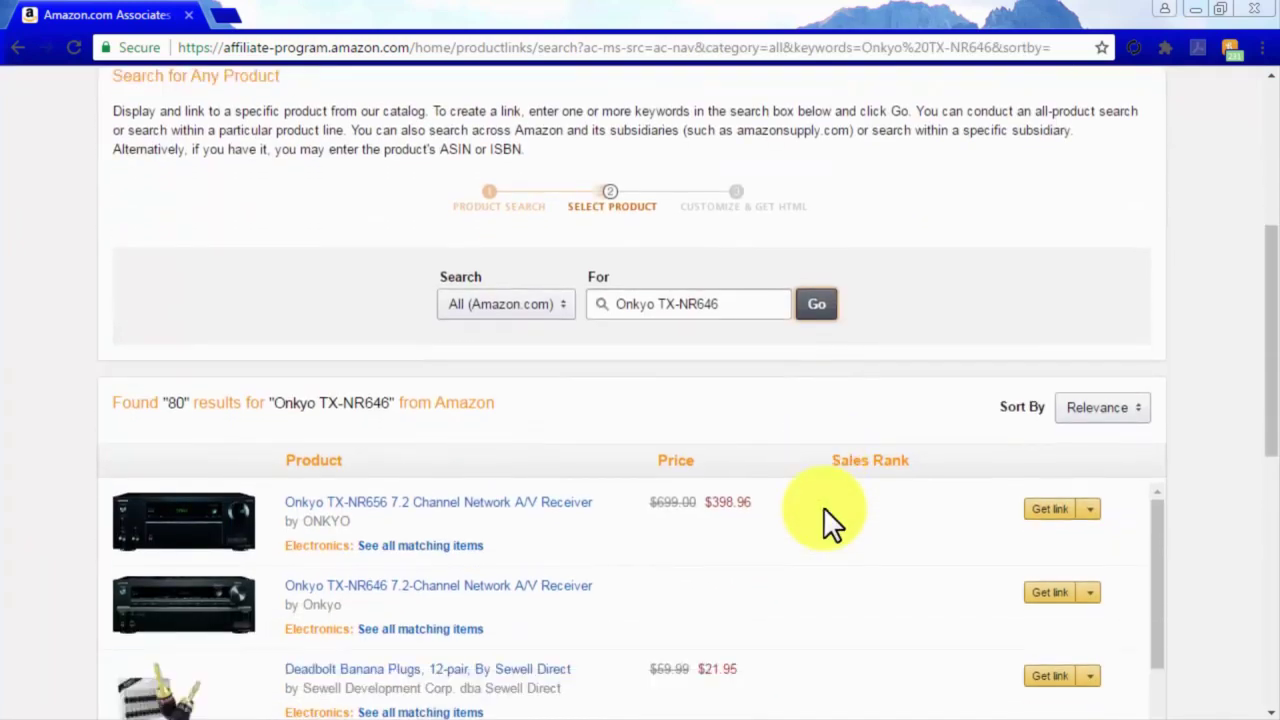
scroll(823, 506, down, 1)
scroll(823, 506, up, 1)
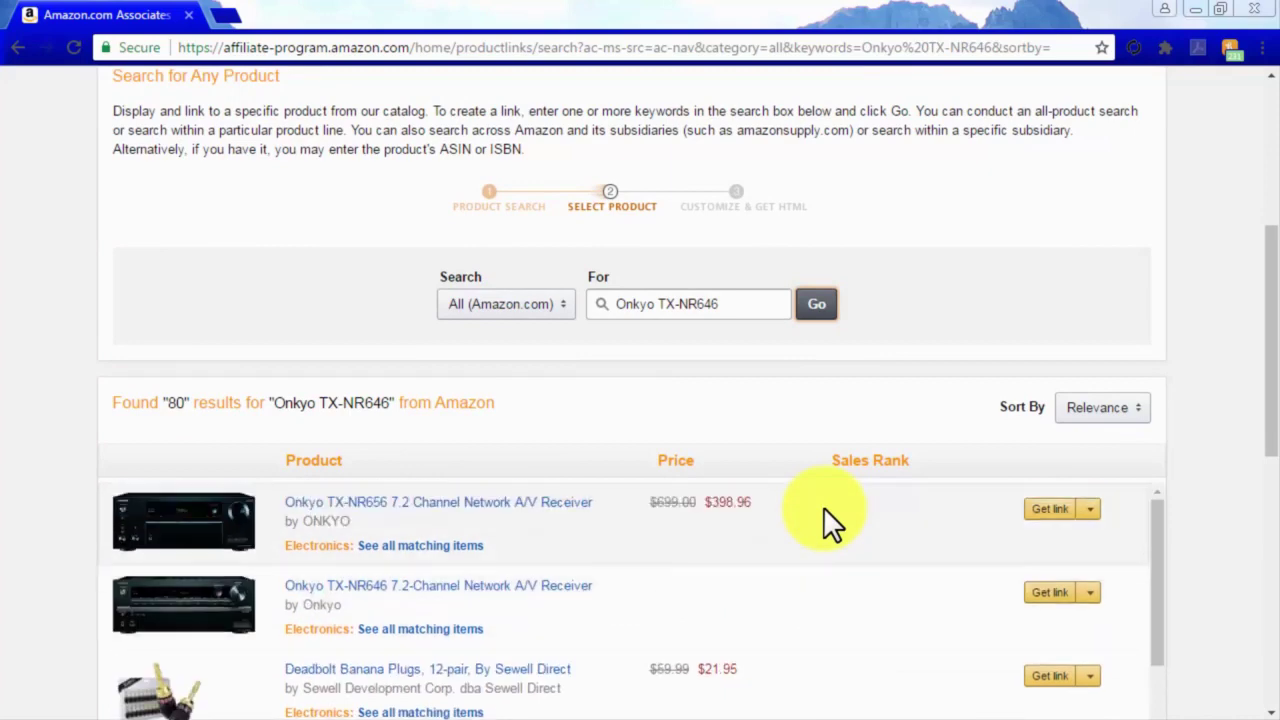
Get and build the TX-NR646 link, then view its Text Only and Image Only HTML.
click(1081, 601)
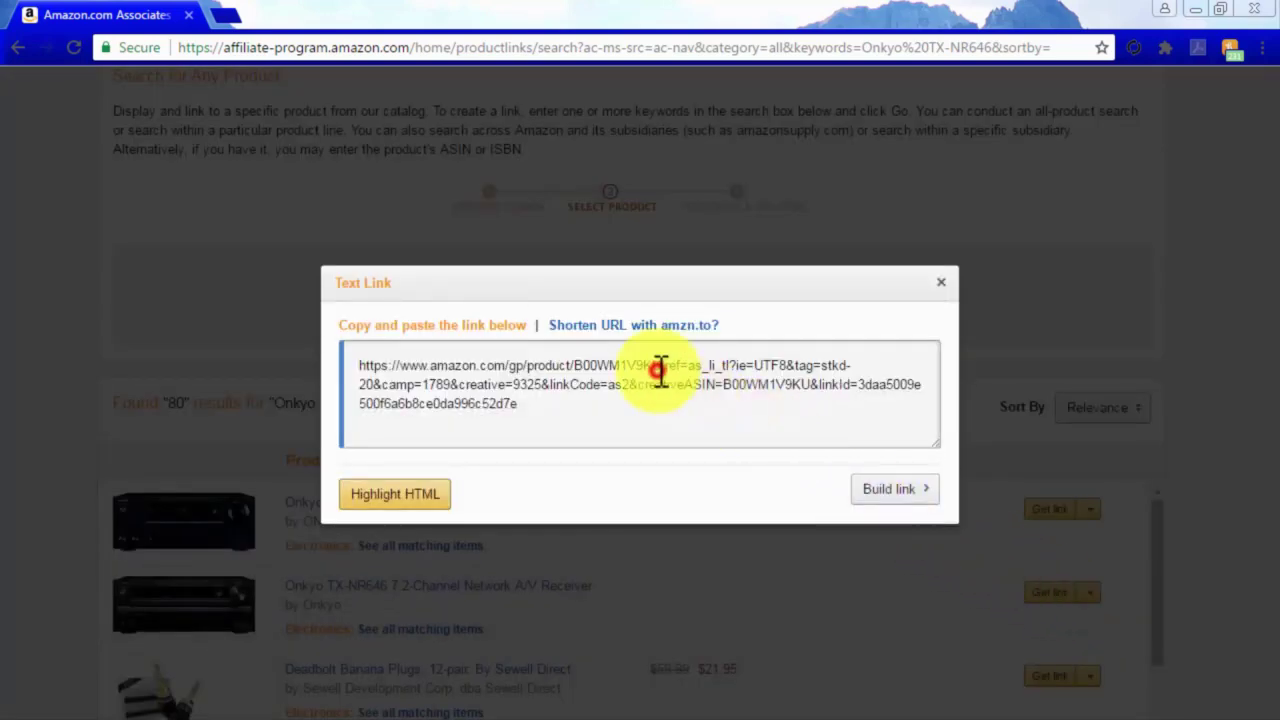
click(660, 368)
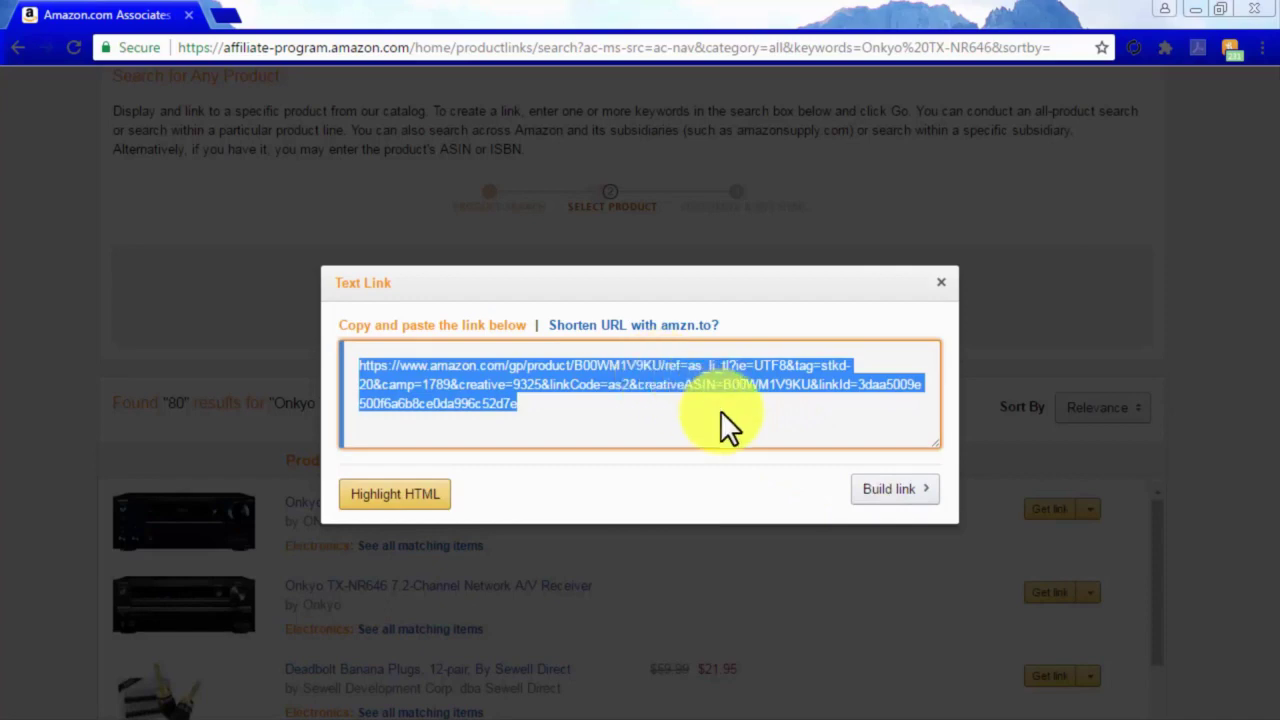
click(874, 490)
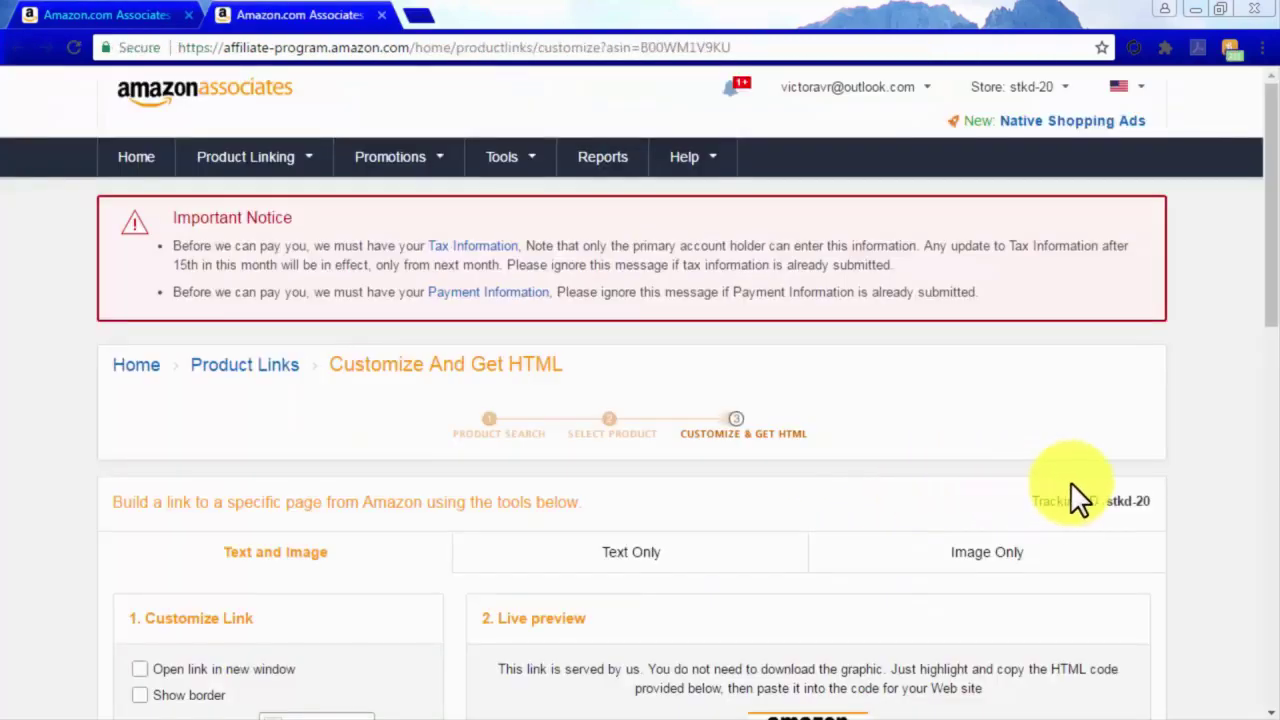
scroll(1207, 490, down, 4)
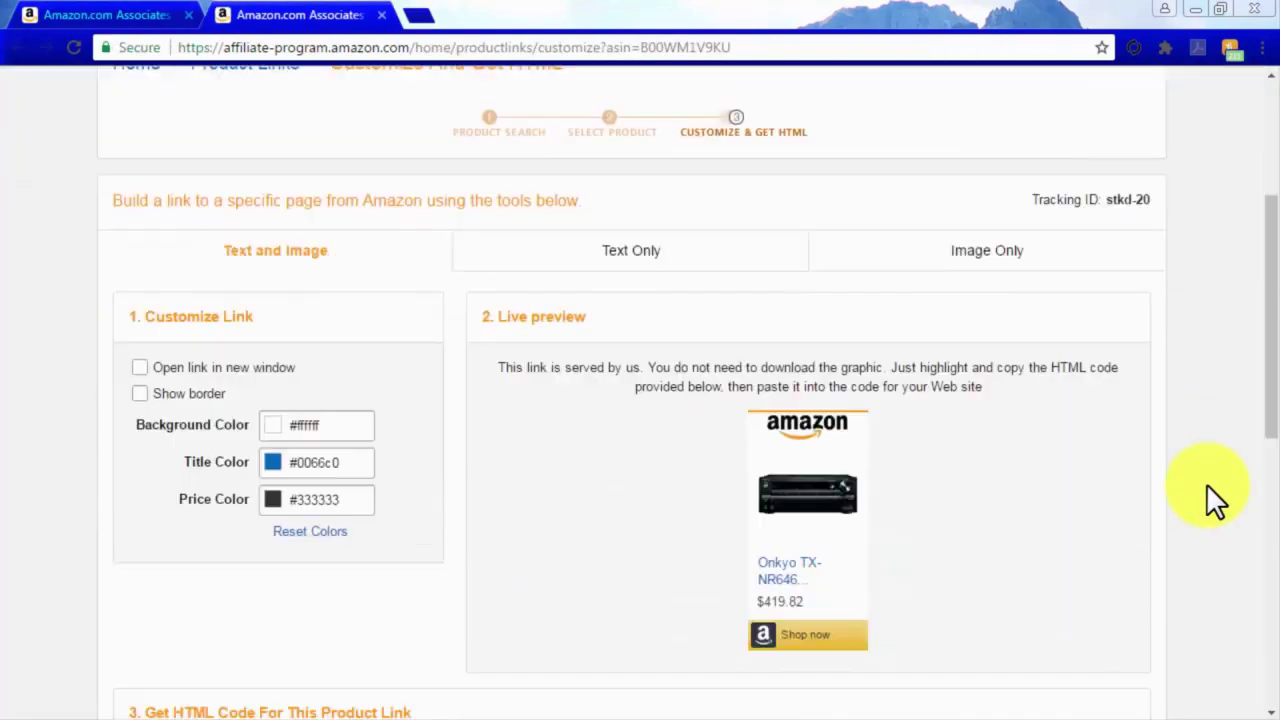
click(676, 258)
click(955, 262)
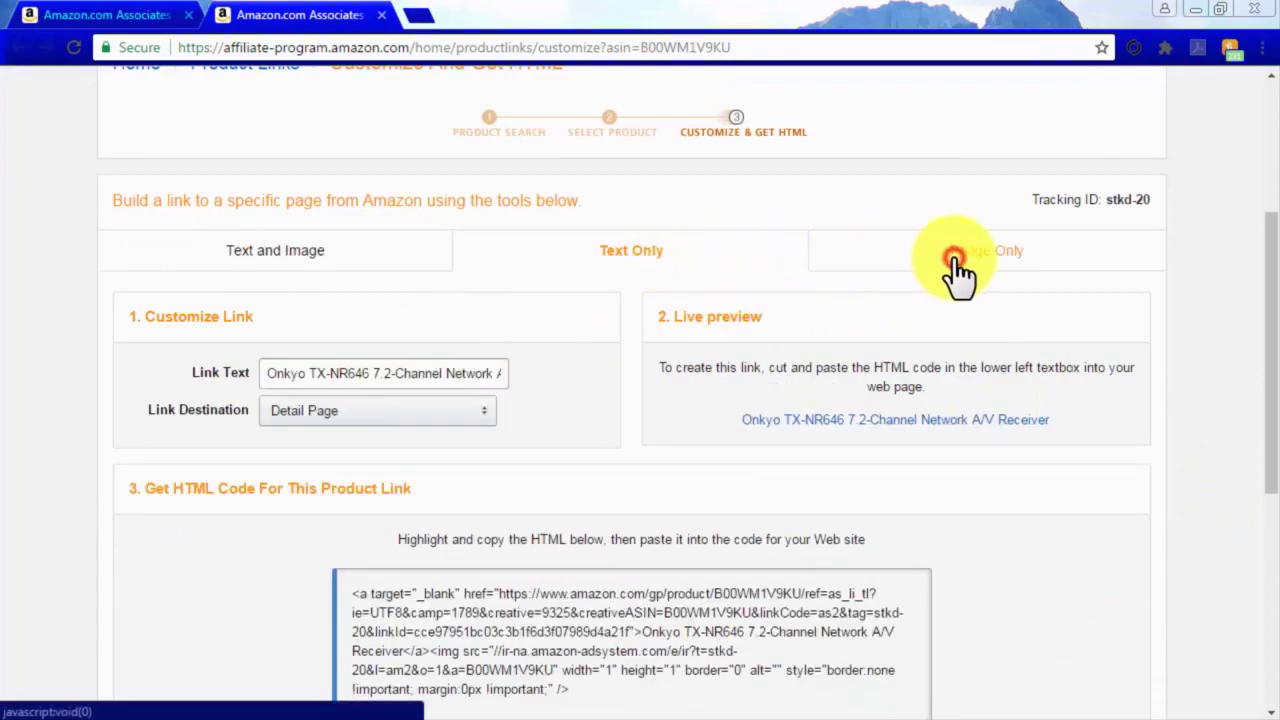
scroll(1213, 280, down, 1)
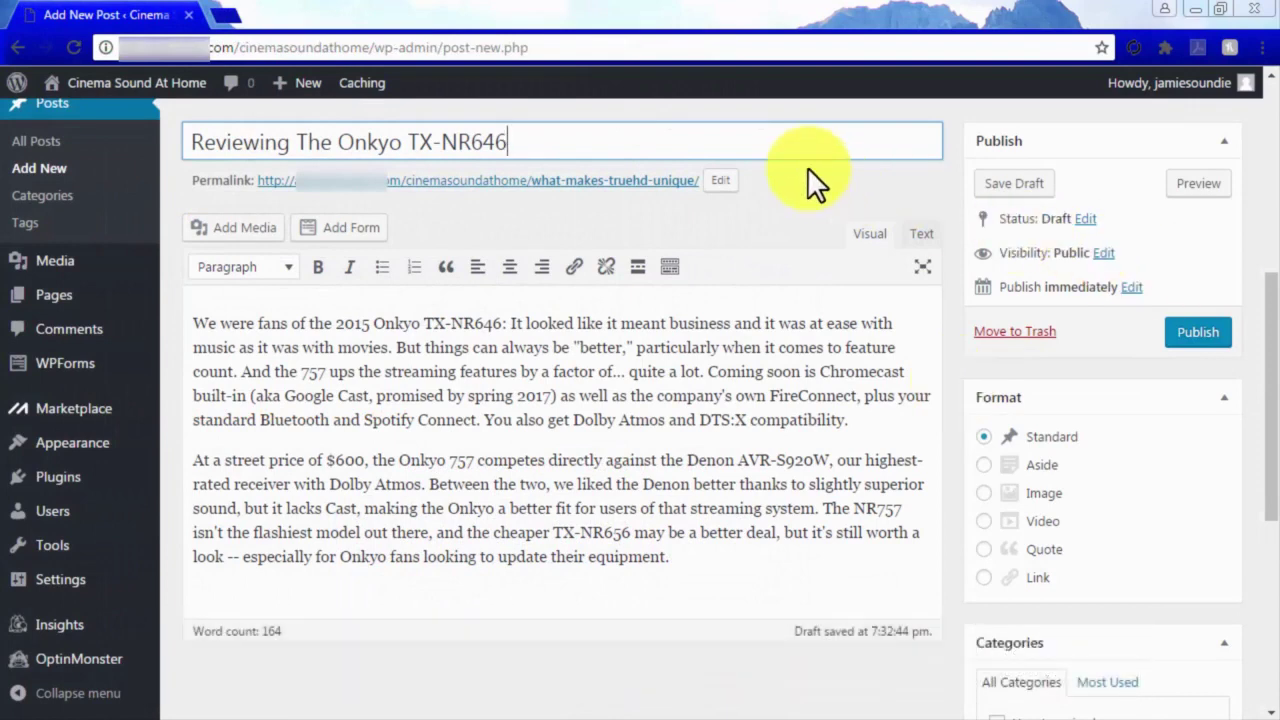
Insert the Amazon affiliate URL from a URL into the post, then delete it.
click(235, 232)
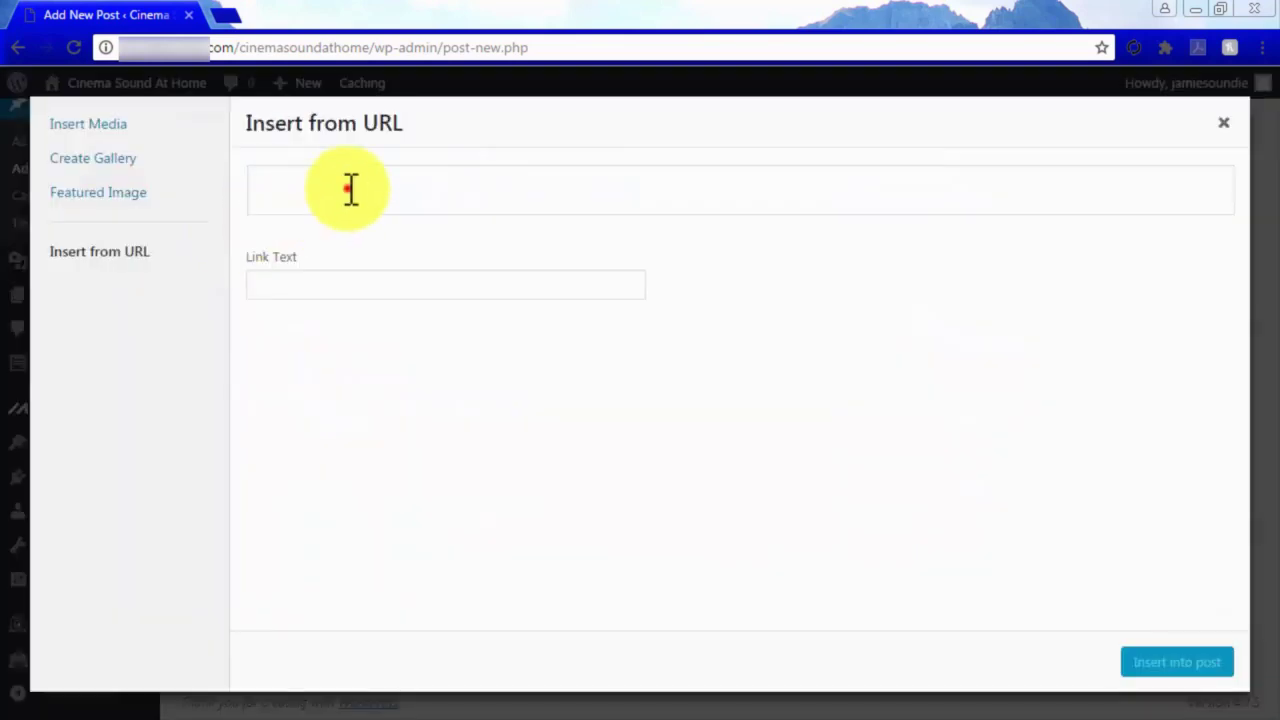
click(349, 189)
key(ctrl+v)
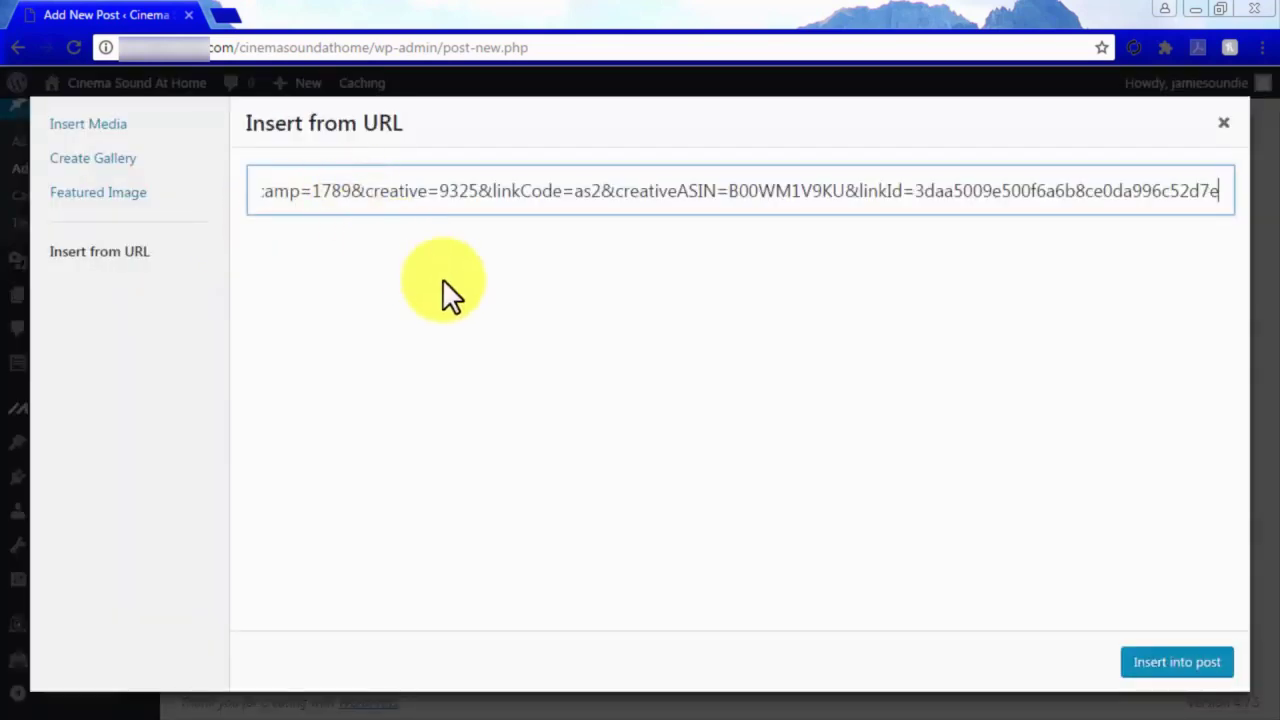
click(1160, 668)
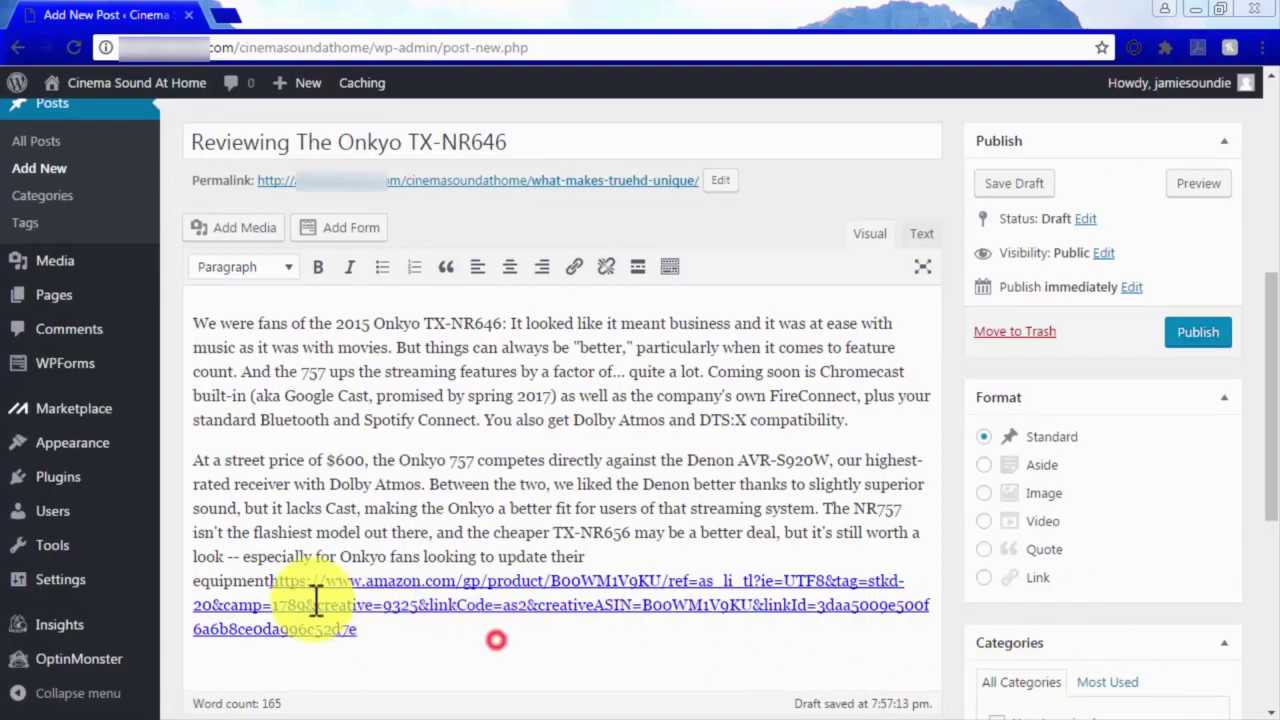
drag(268, 581, 334, 623)
key(BackSpace)
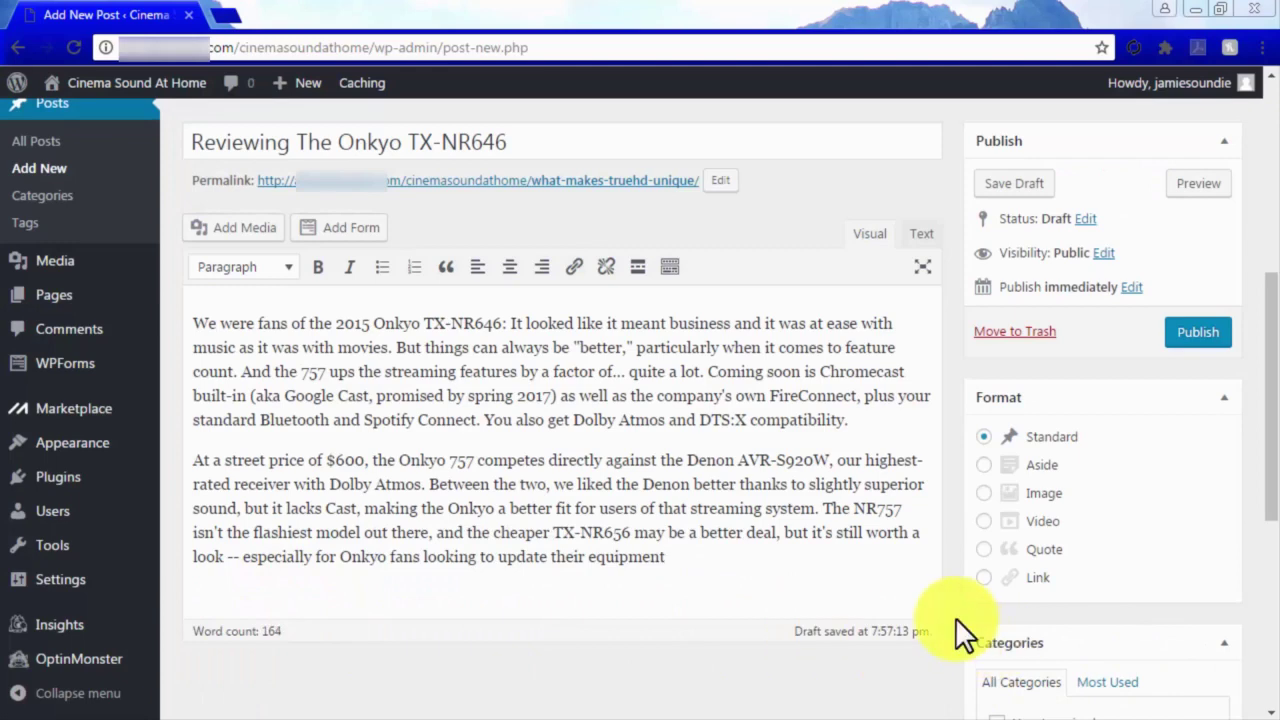
Add a top line linking 'This Is An Affiliate Link To The Product' to the Amazon URL.
click(188, 323)
key(Return)
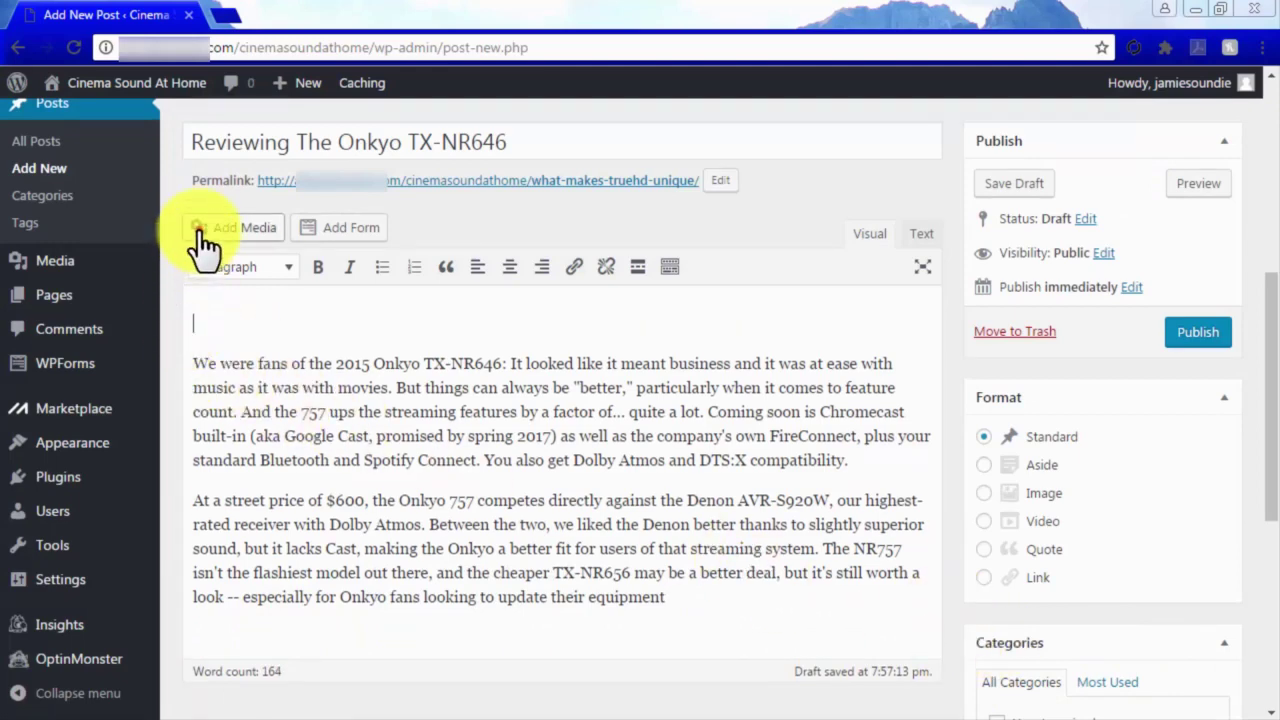
click(203, 229)
triple_click(314, 206)
key(ctrl+v)
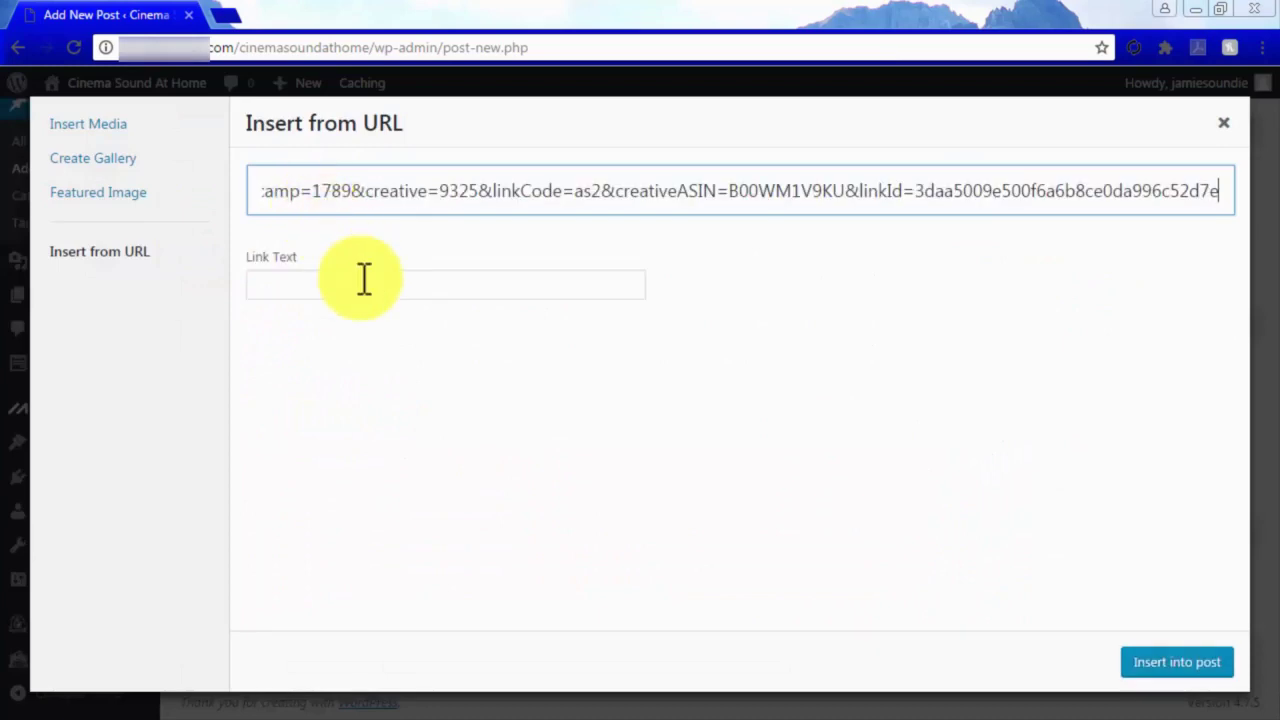
click(363, 283)
text(This Is An Affiliat)
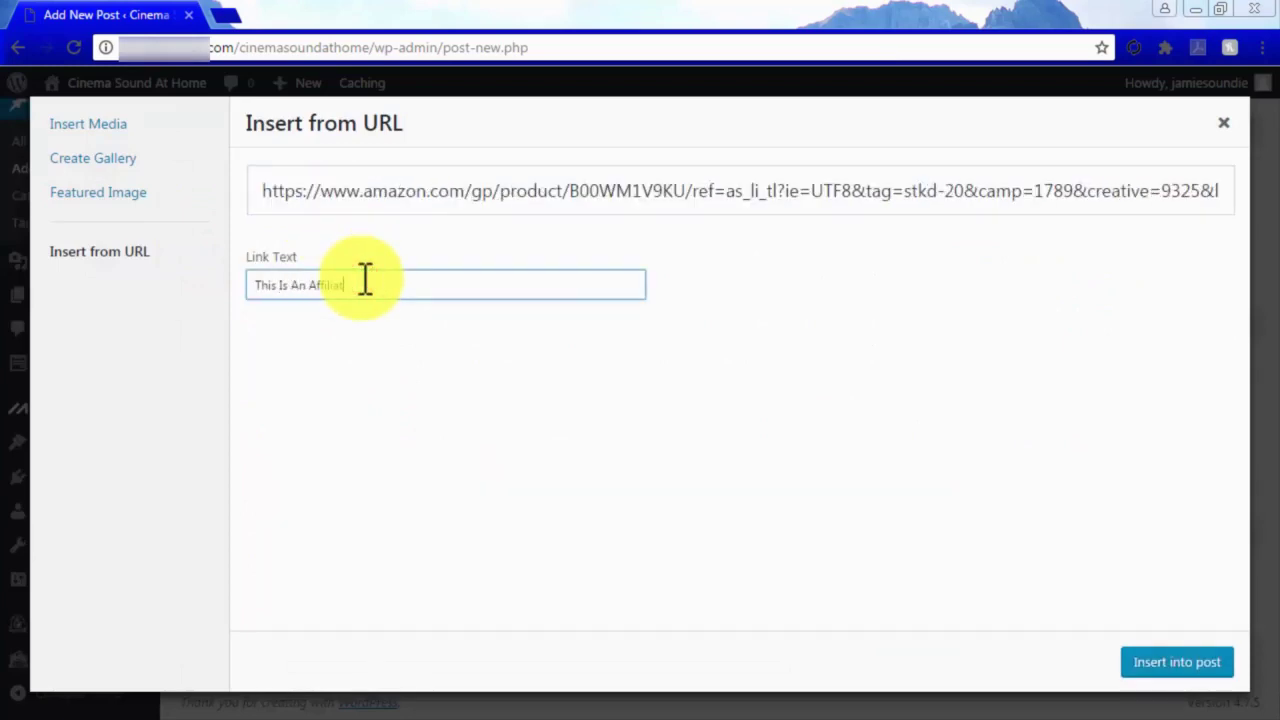
text(e Link )
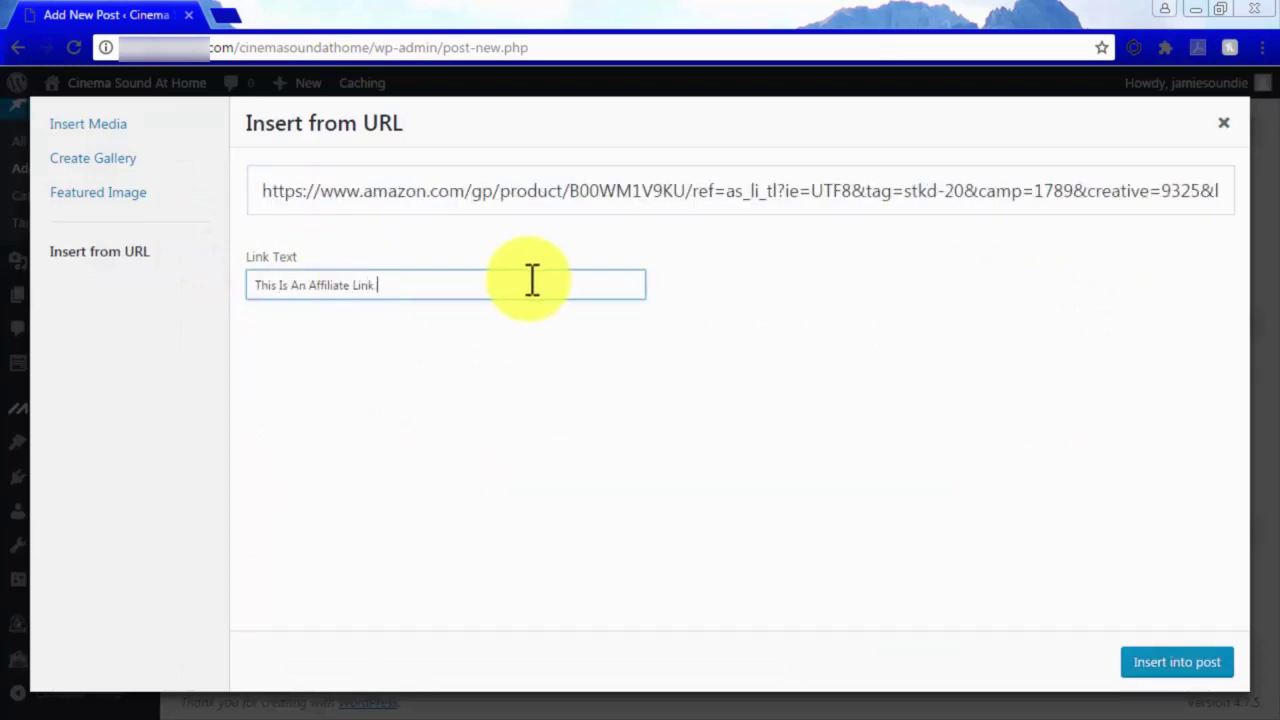
text(To The Product)
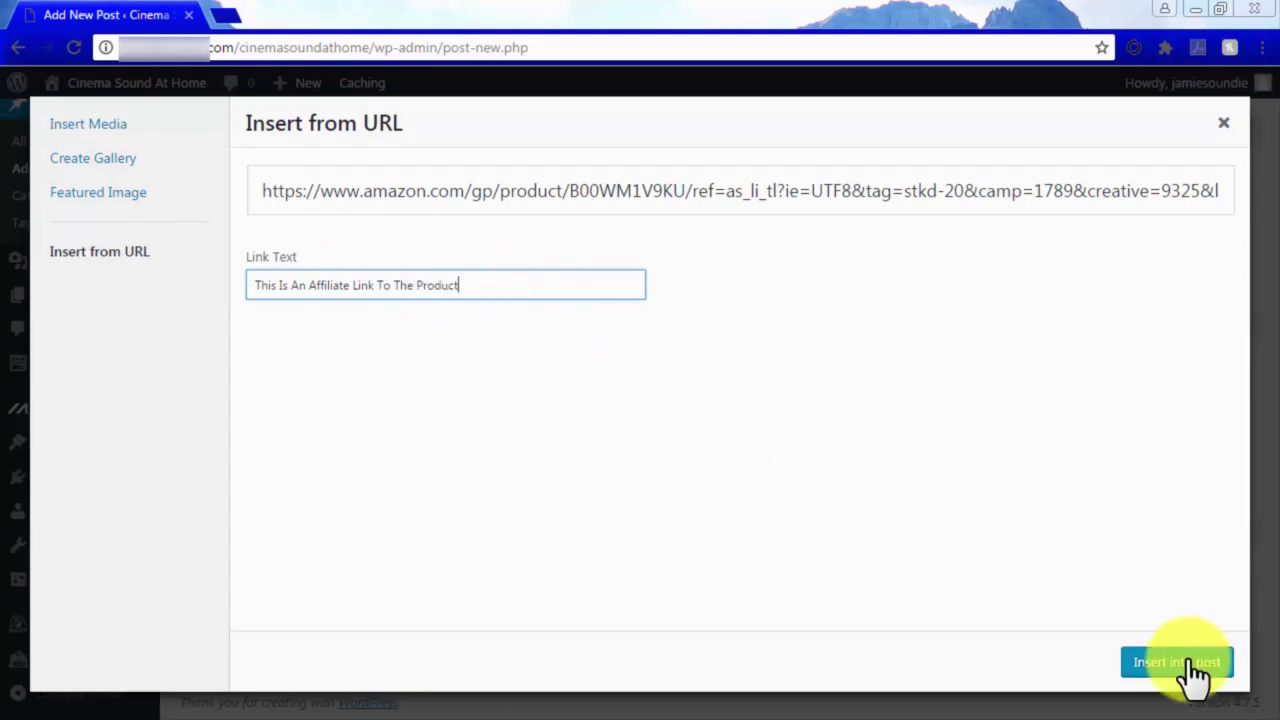
click(1183, 662)
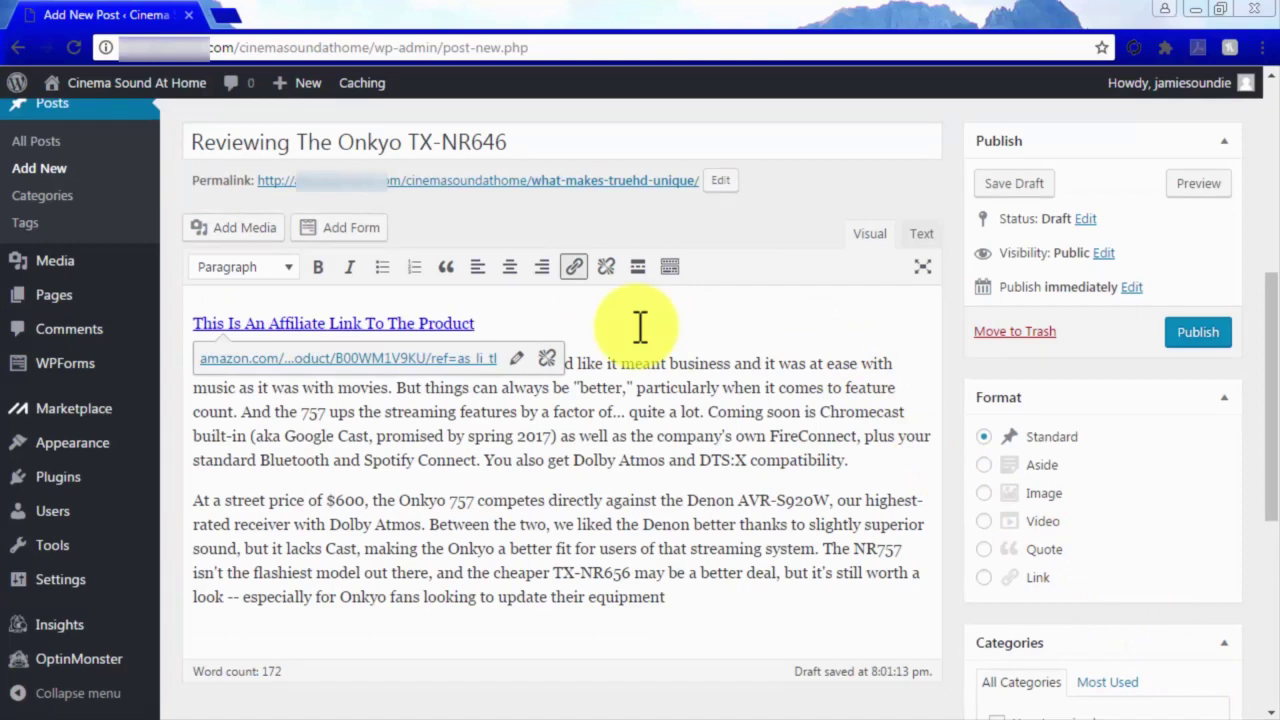
Insert the pasted Amazon product embed code in a new paragraph below the first paragraph.
click(868, 458)
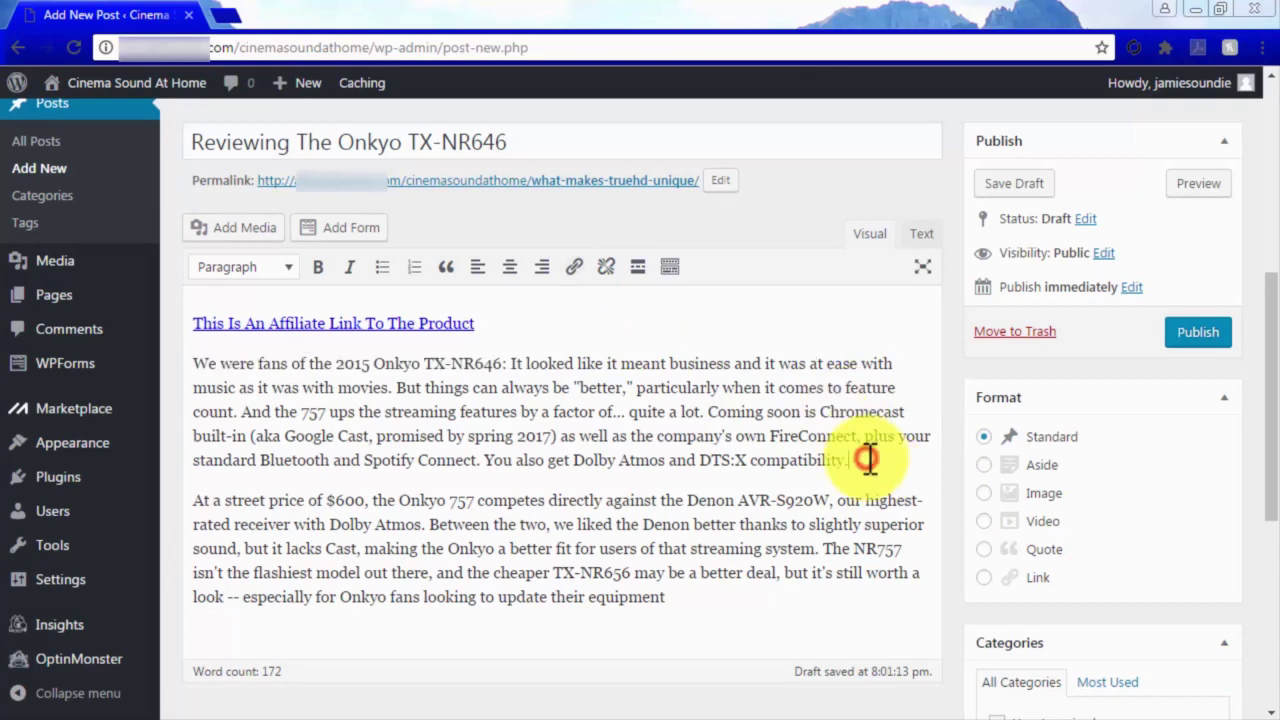
key(Return)
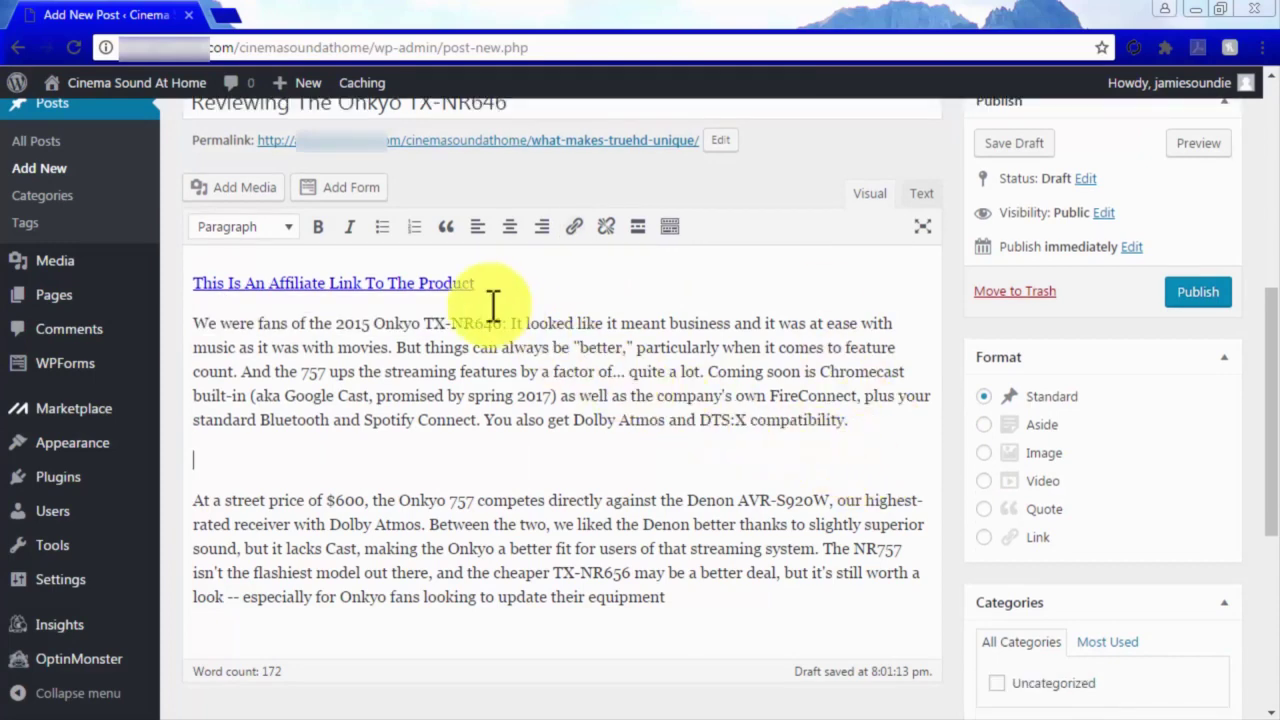
click(258, 190)
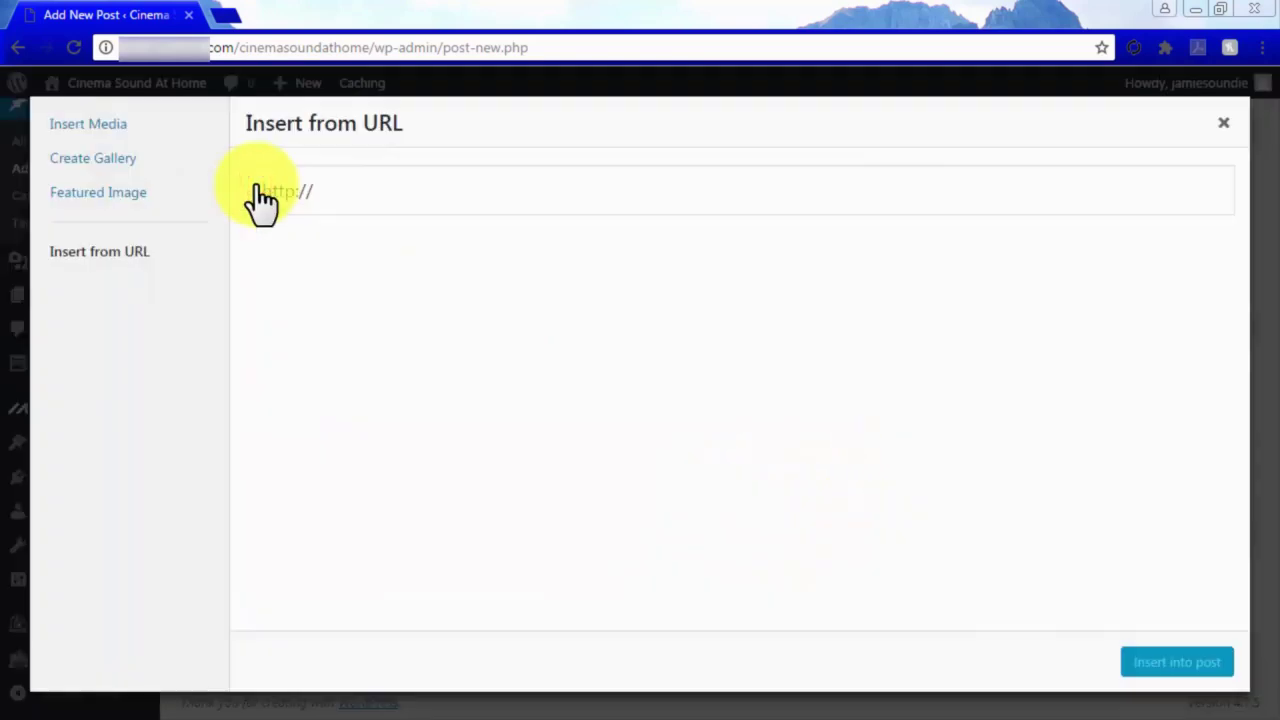
drag(255, 188, 330, 198)
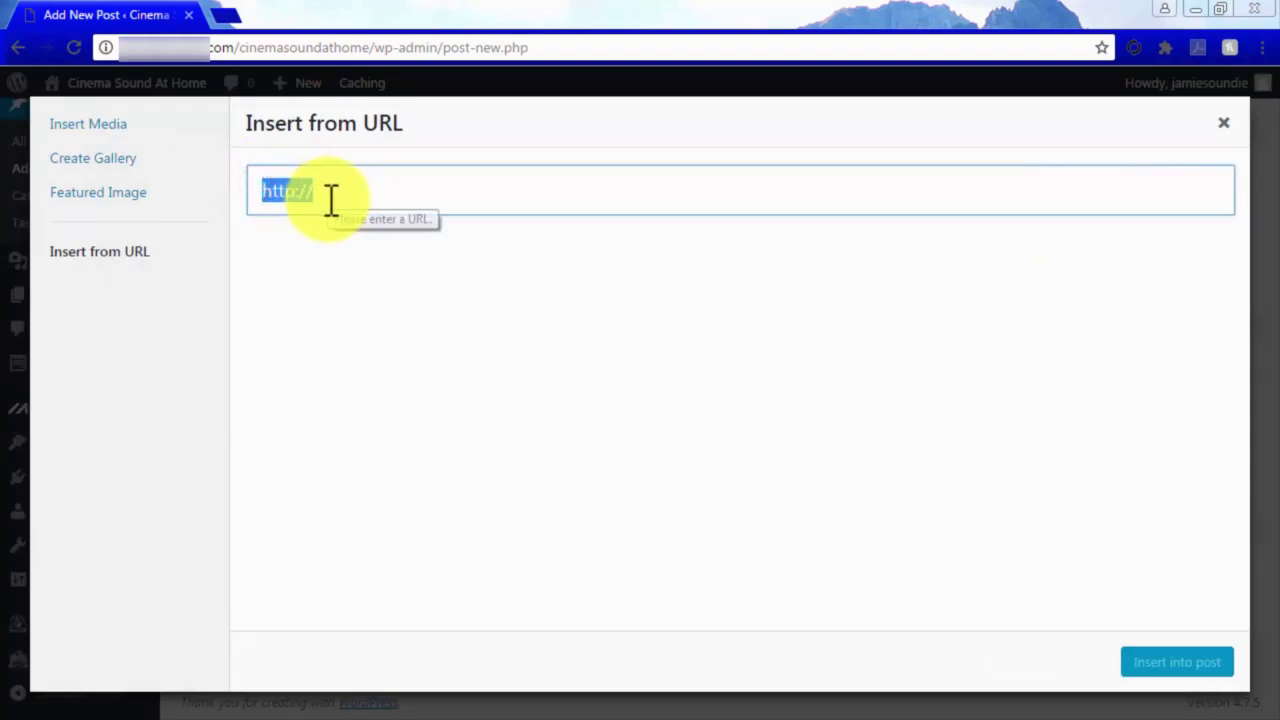
key(ctrl+v)
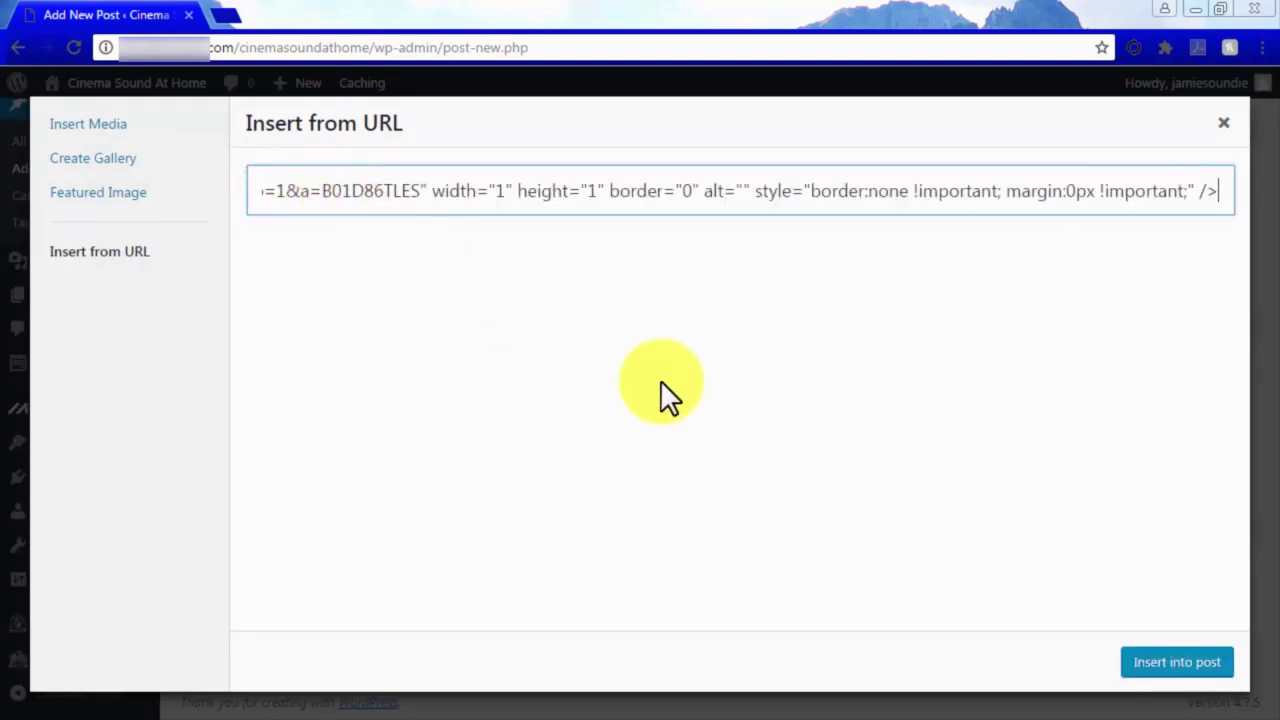
click(1186, 662)
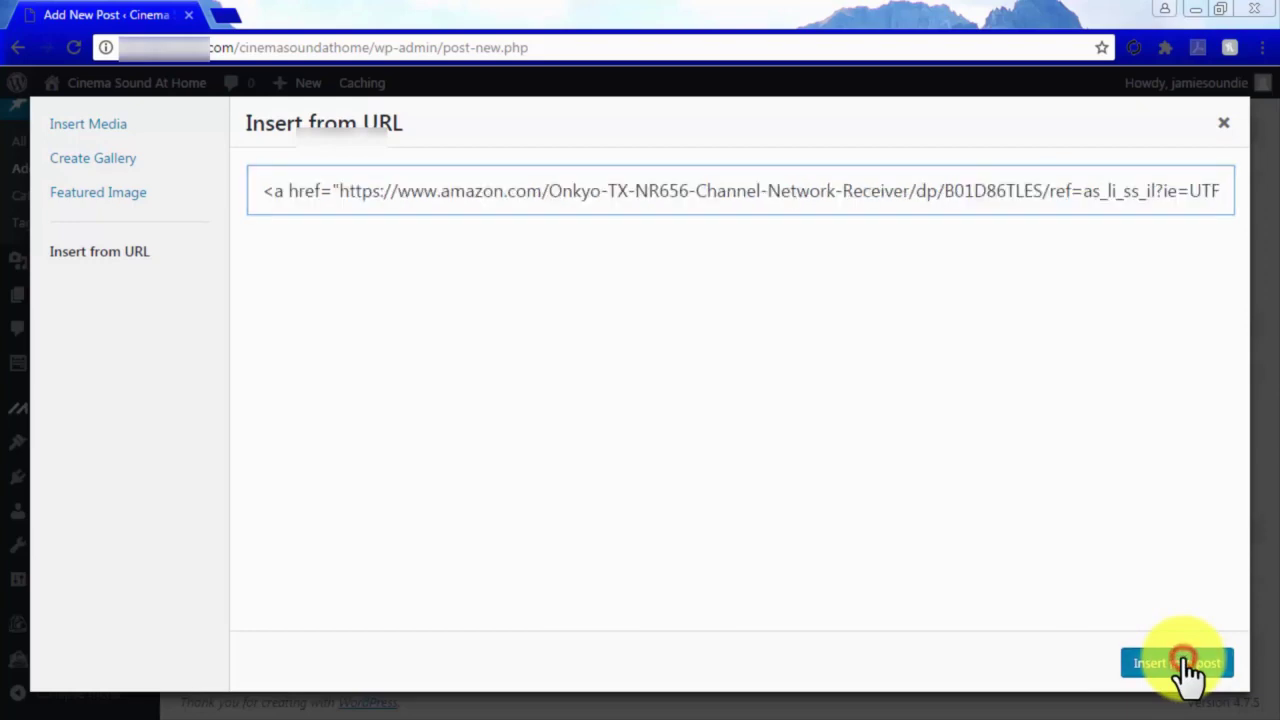
drag(487, 496, 487, 511)
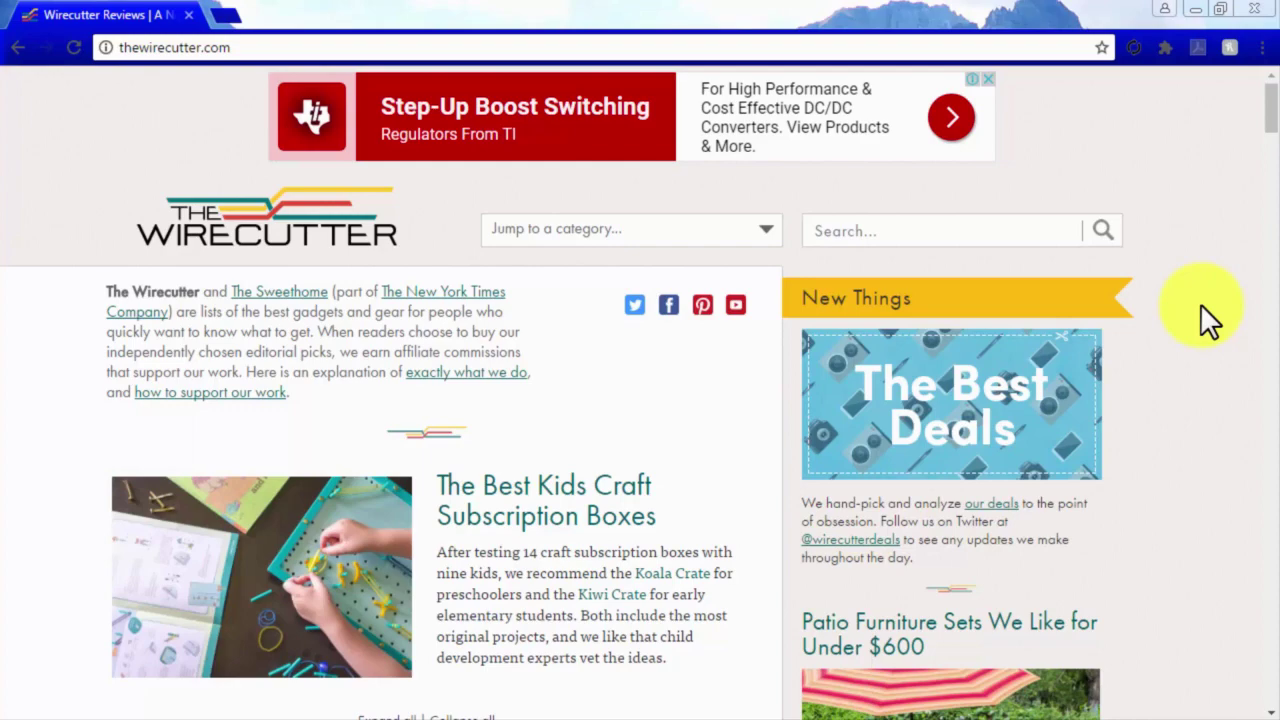
Go from Best Wireless Earbuds to the exercise headphones guide and the JLab Epic2 Amazon link.
scroll(1202, 305, down, 4)
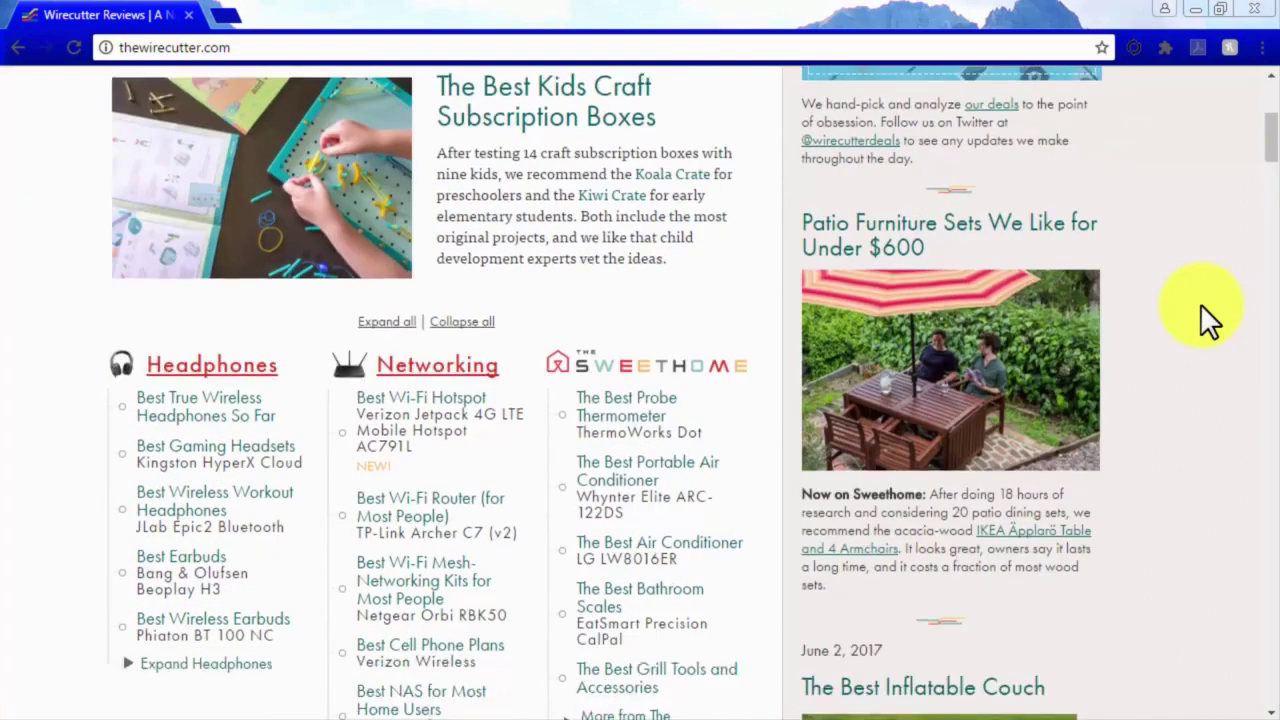
scroll(1200, 303, down, 4)
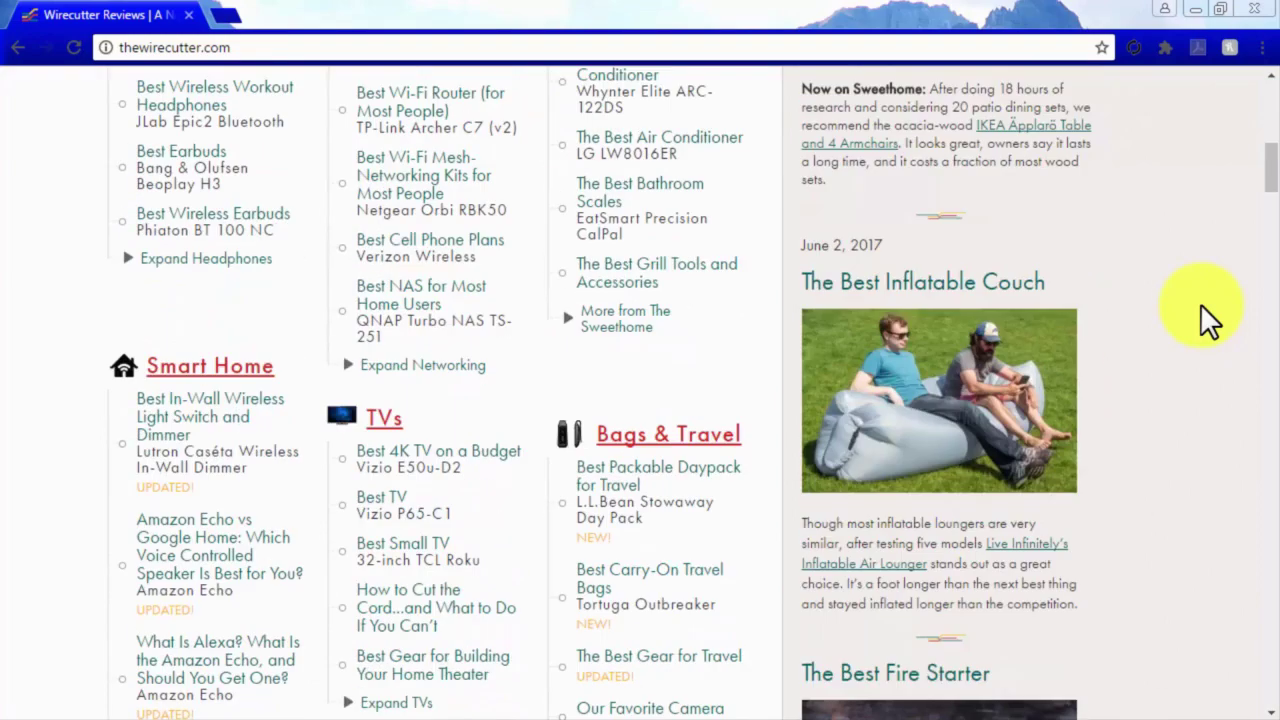
click(268, 222)
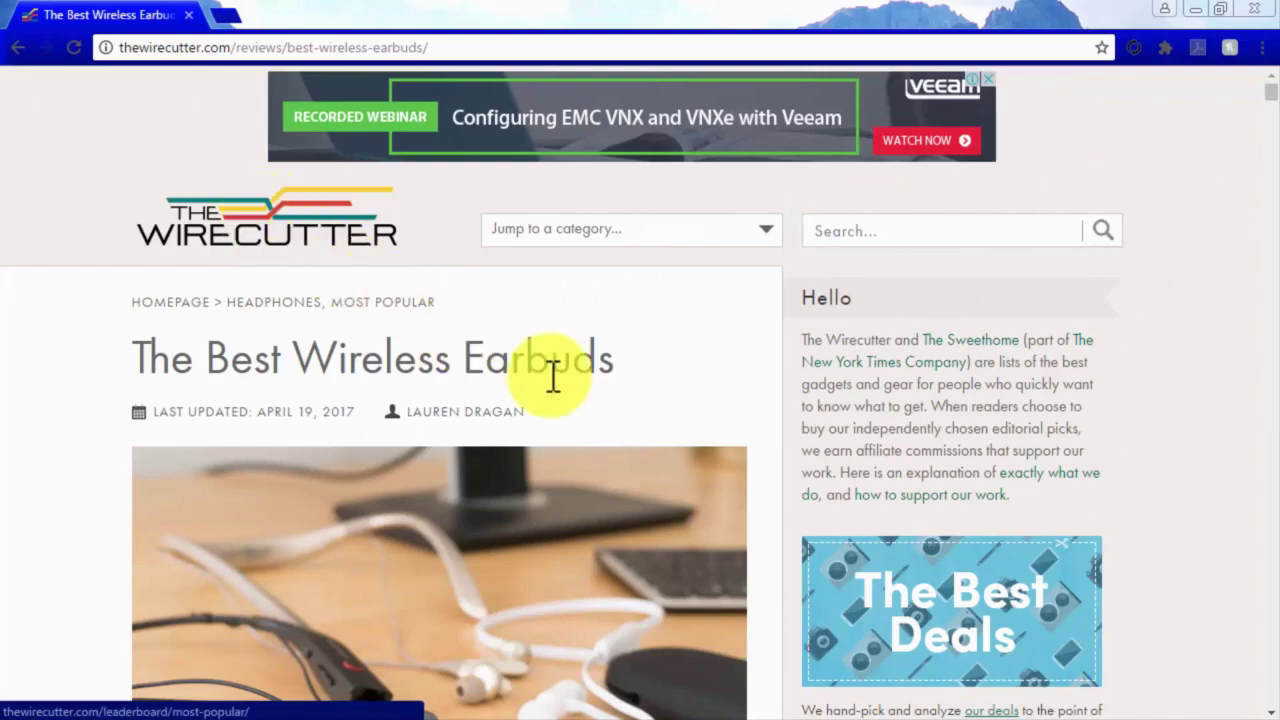
scroll(779, 489, down, 3)
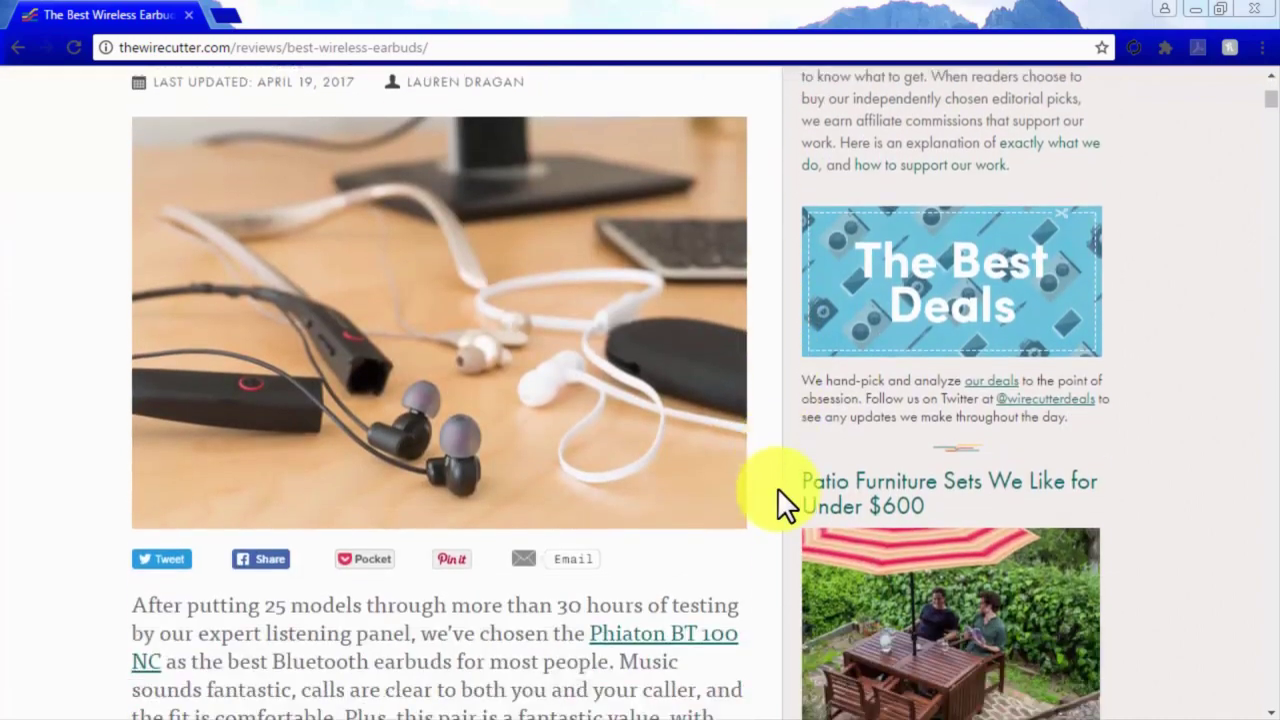
scroll(777, 487, down, 7)
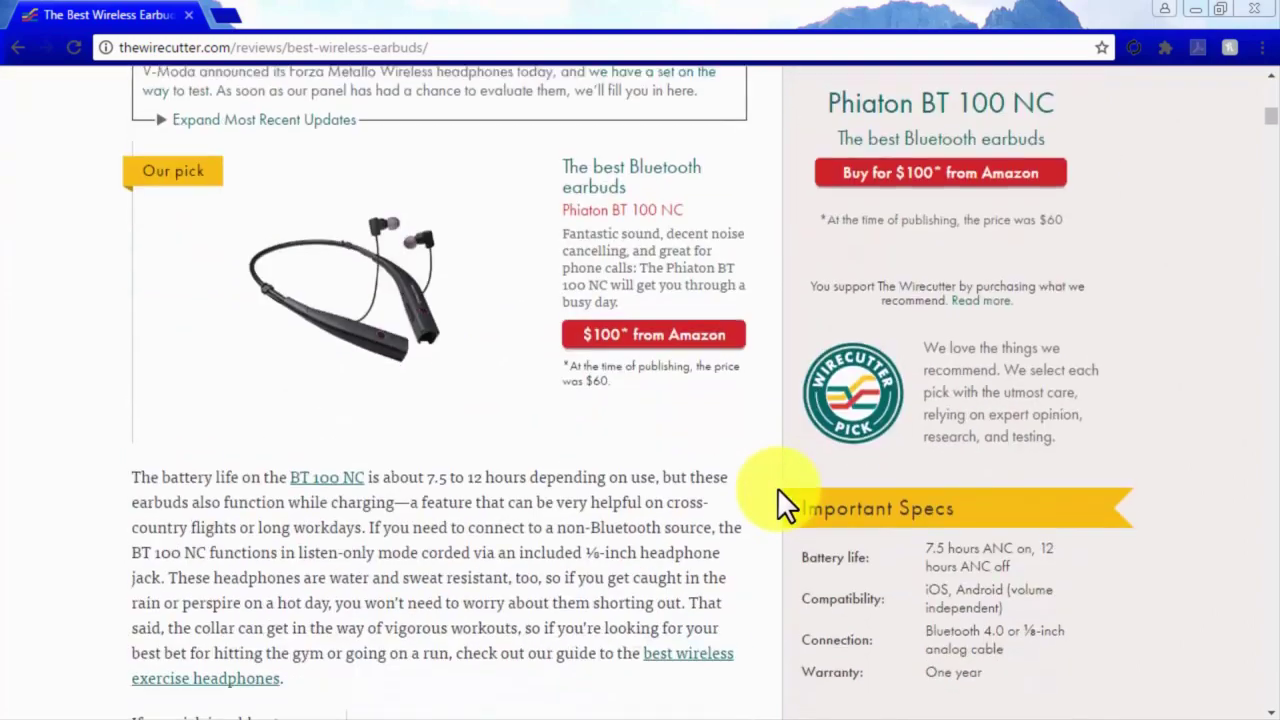
scroll(778, 490, down, 1)
click(690, 549)
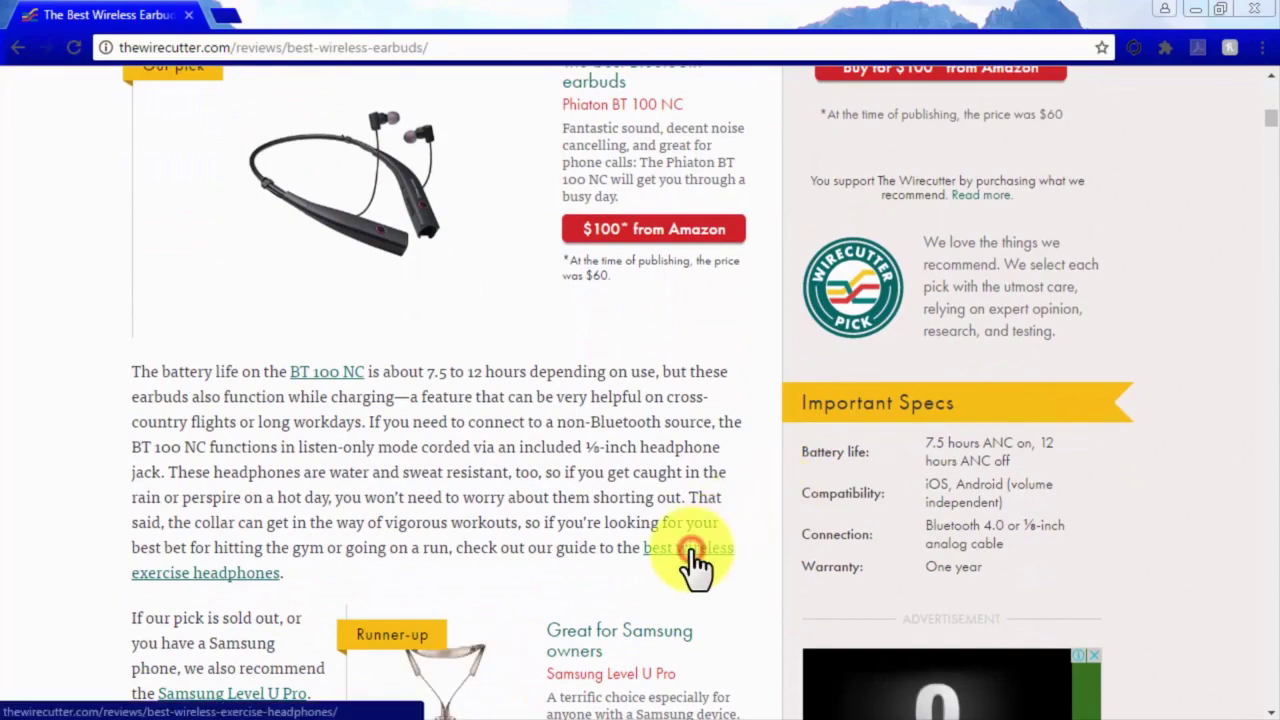
scroll(697, 565, down, 2)
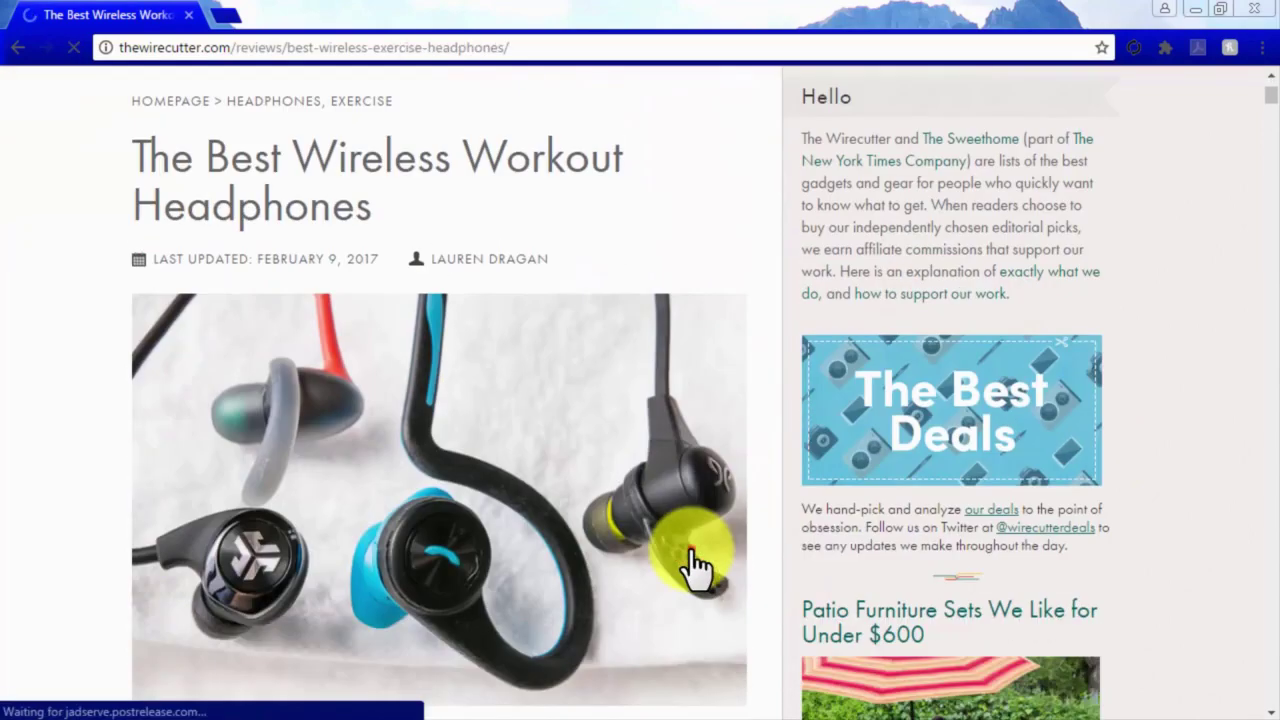
click(697, 565)
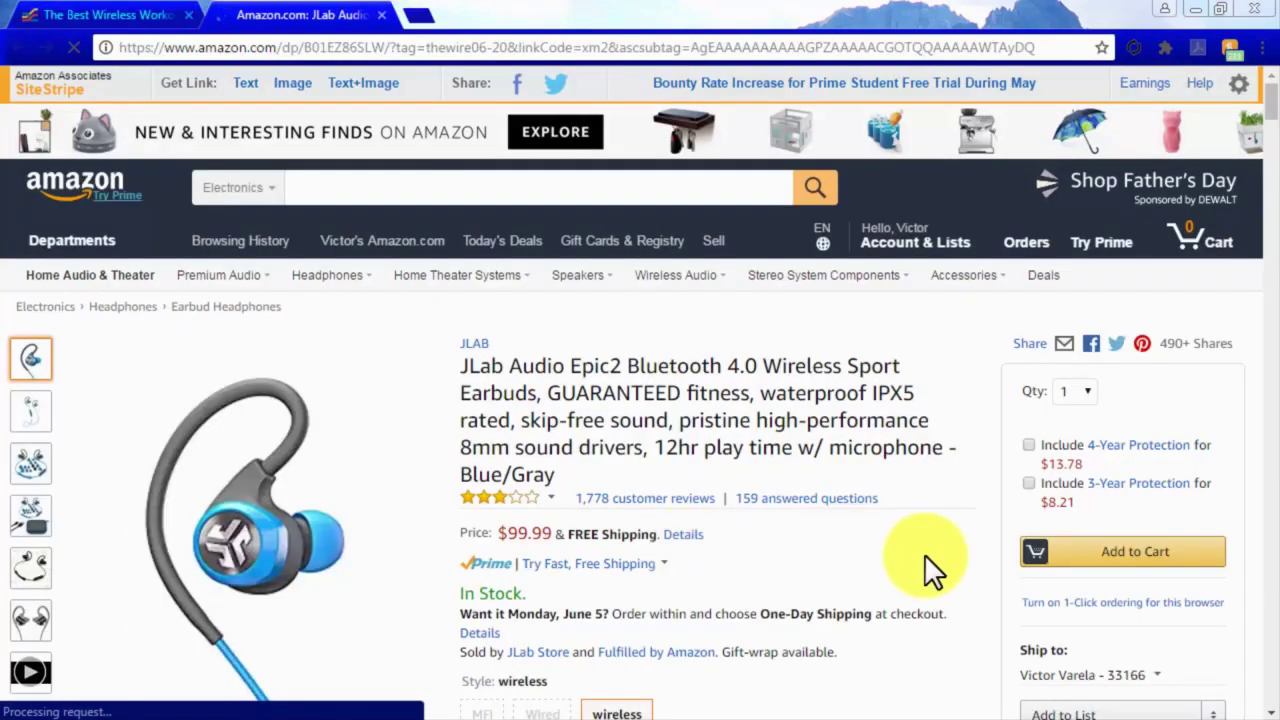
click(1072, 560)
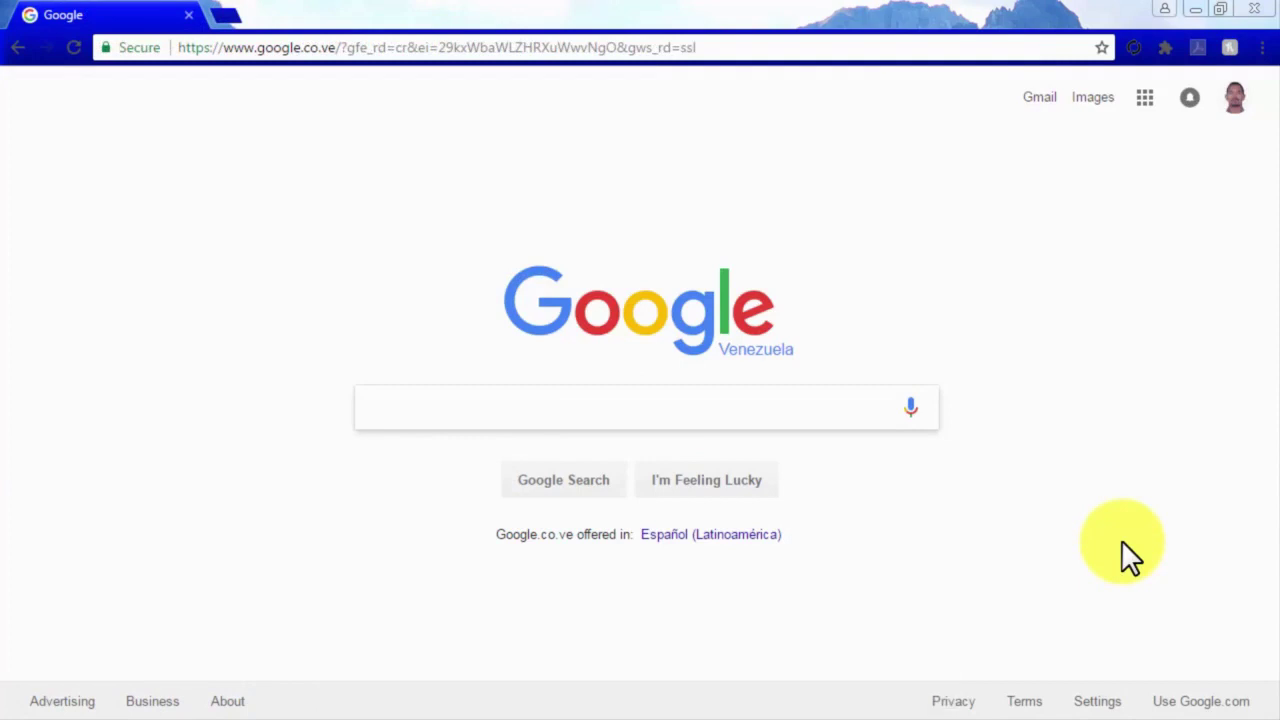
Search 'do it yourself car wash', open Jalopnik's coin-op article, and follow the wheel brush's Amazon link.
text(do it your)
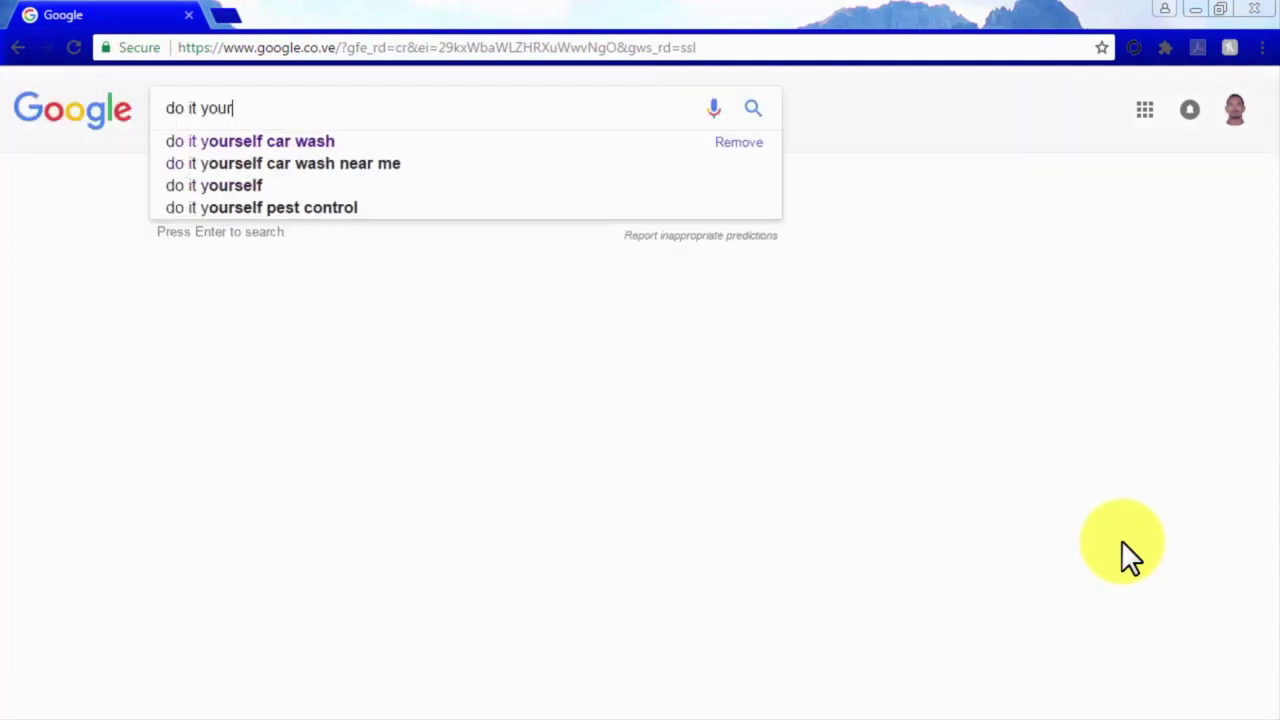
text(self )
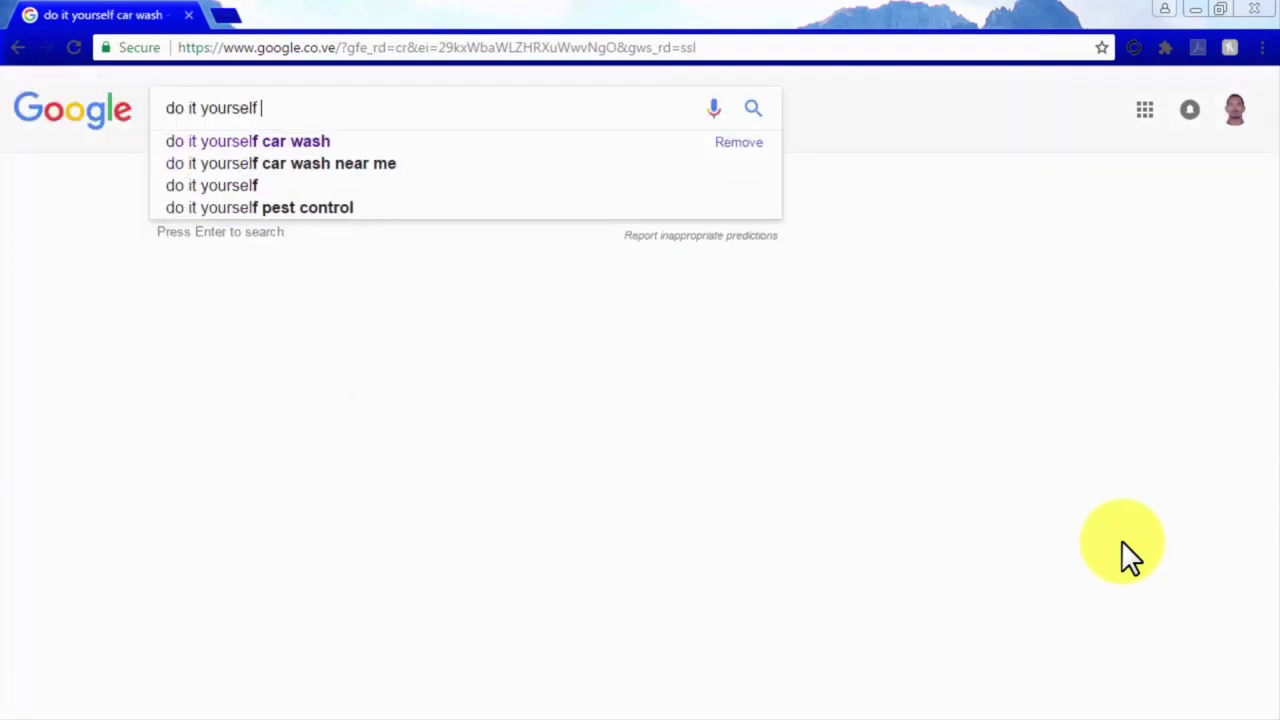
text(car wash)
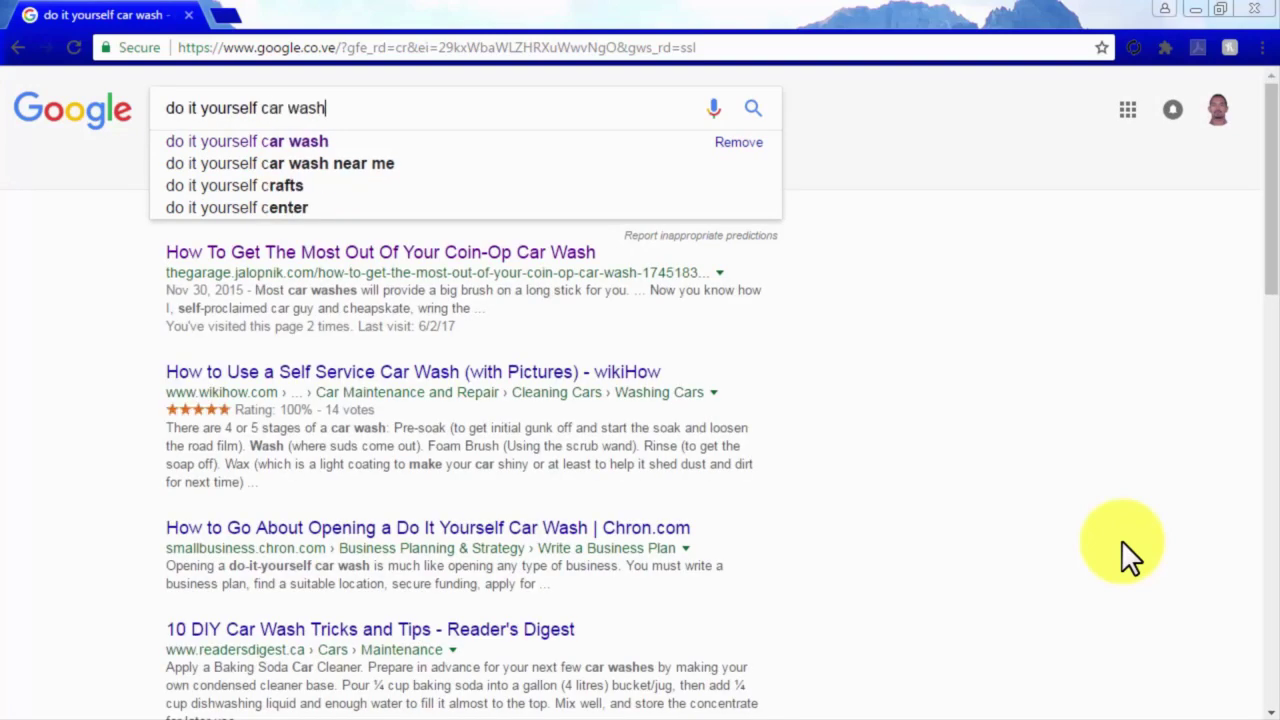
key(Return)
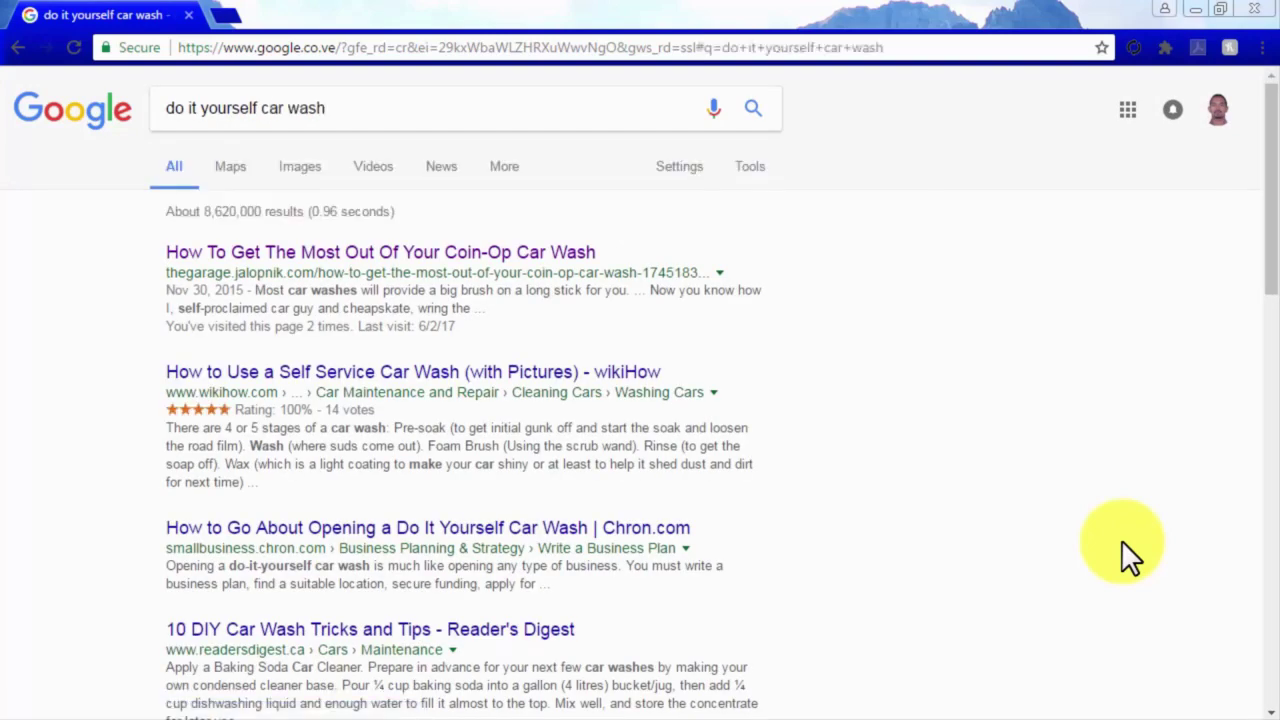
click(566, 256)
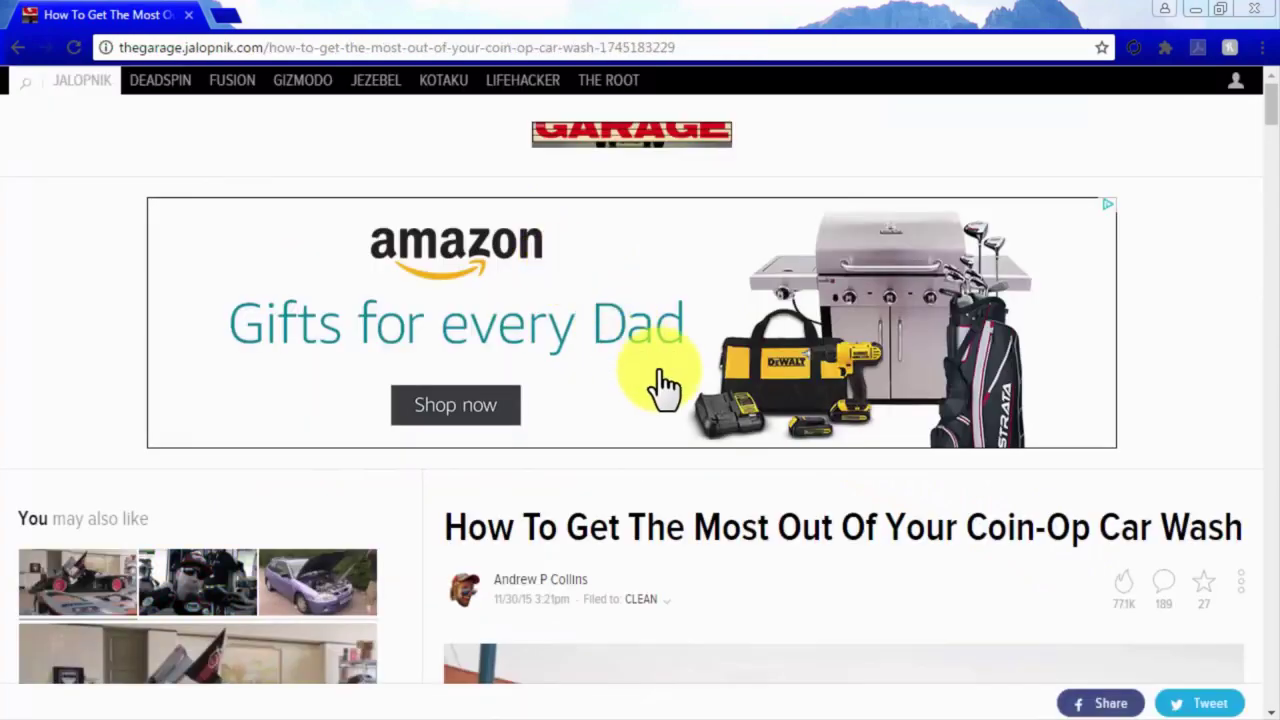
scroll(843, 550, down, 3)
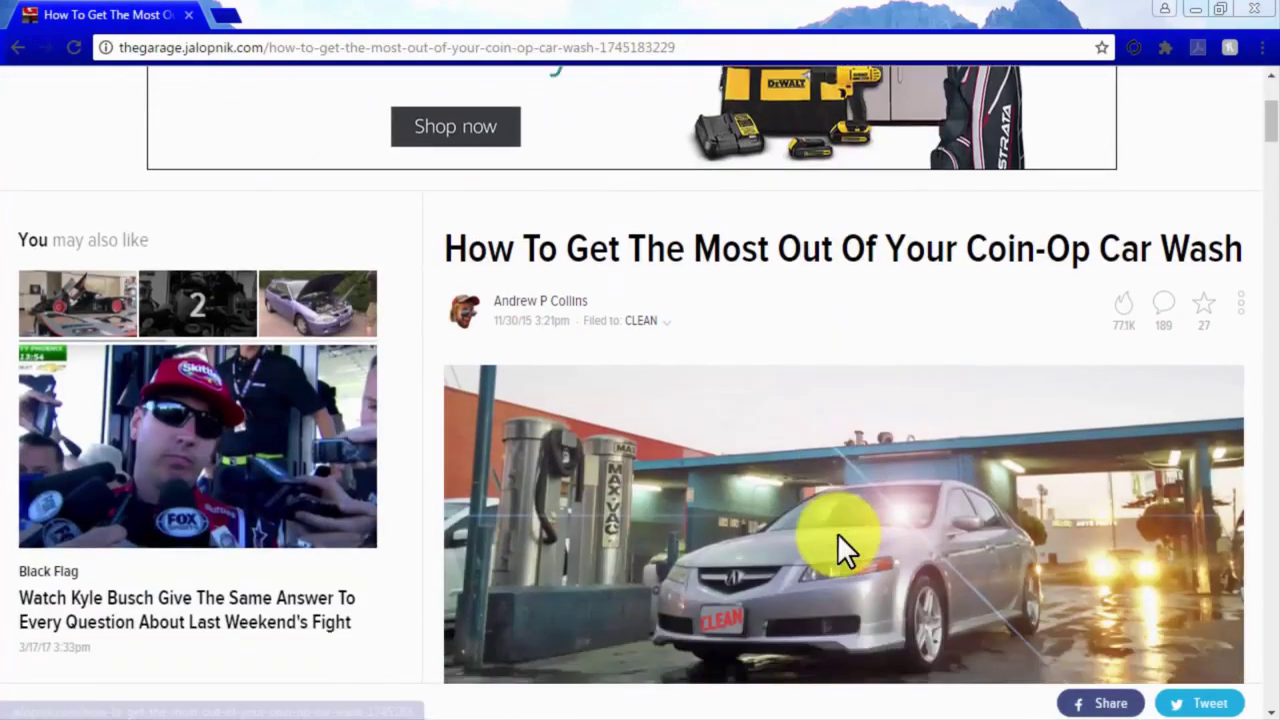
scroll(837, 533, down, 10)
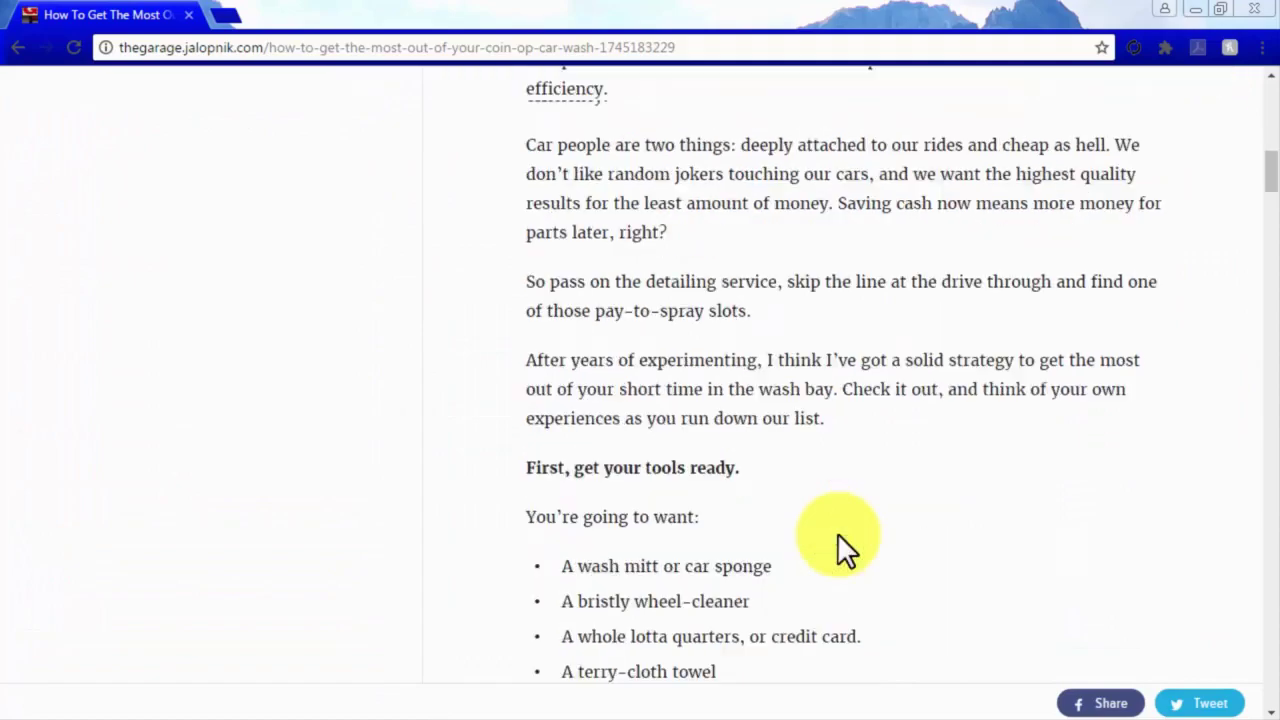
scroll(837, 533, down, 6)
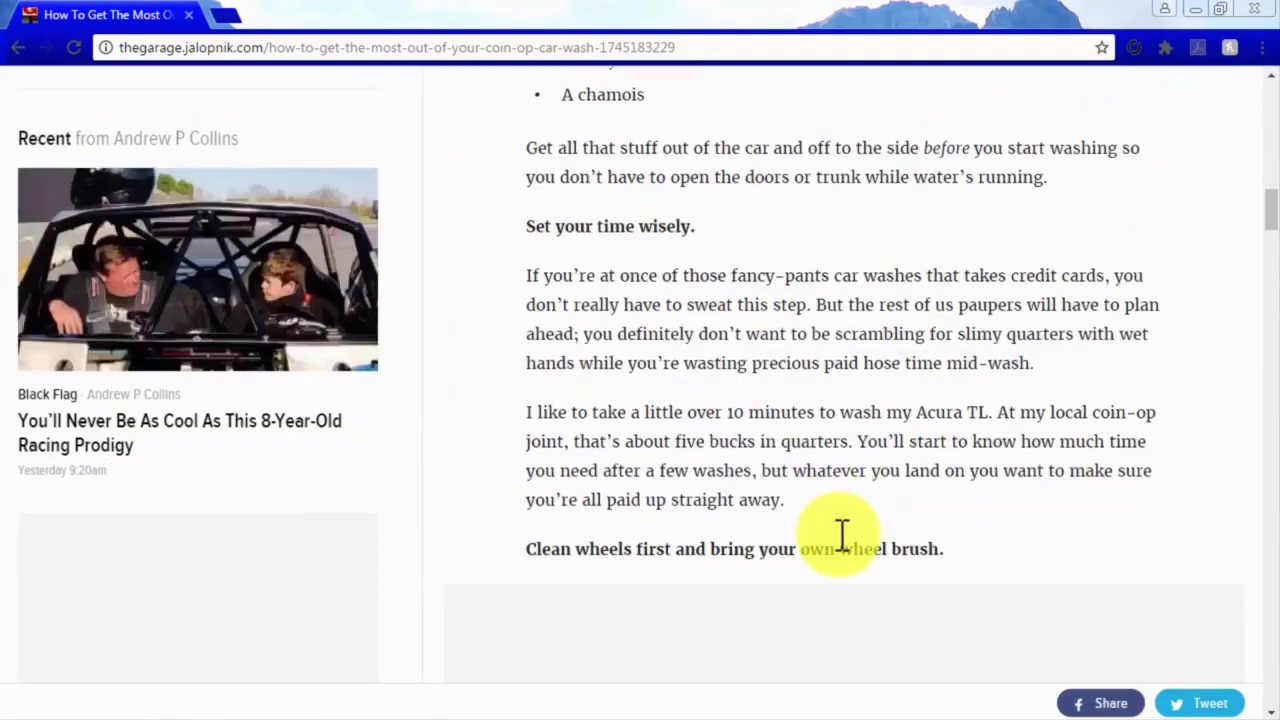
scroll(837, 533, down, 6)
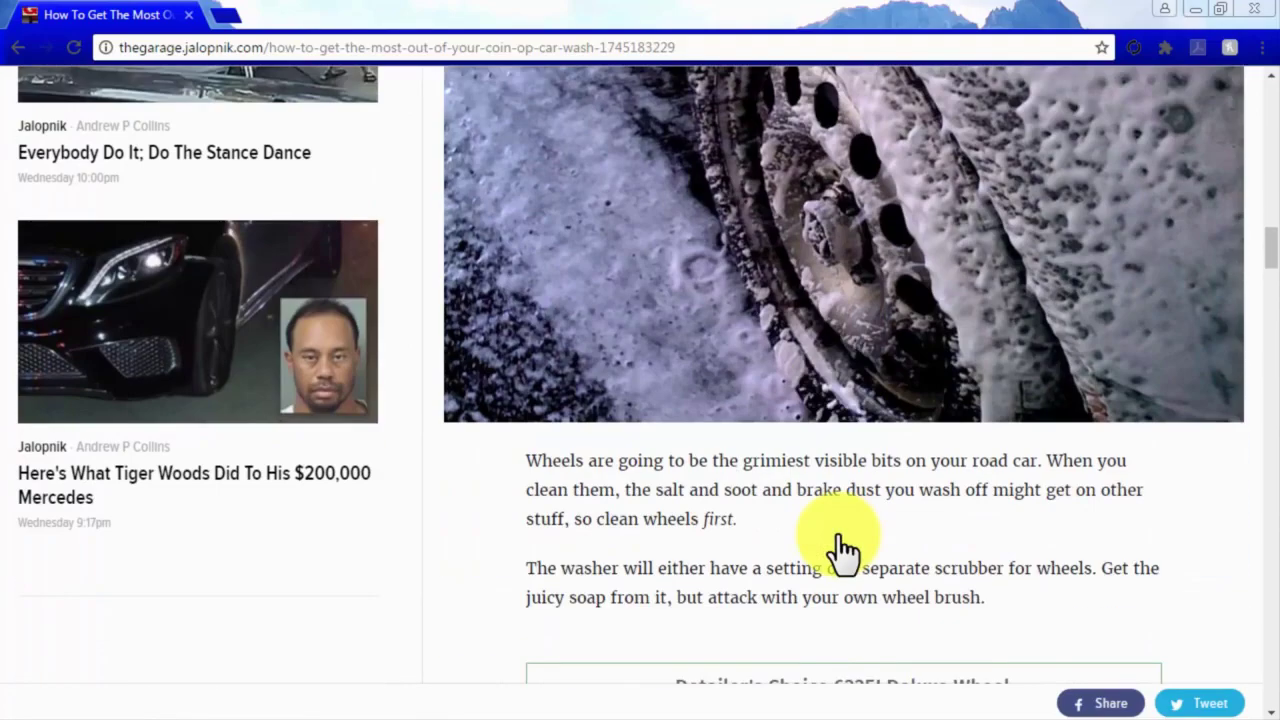
scroll(840, 550, down, 4)
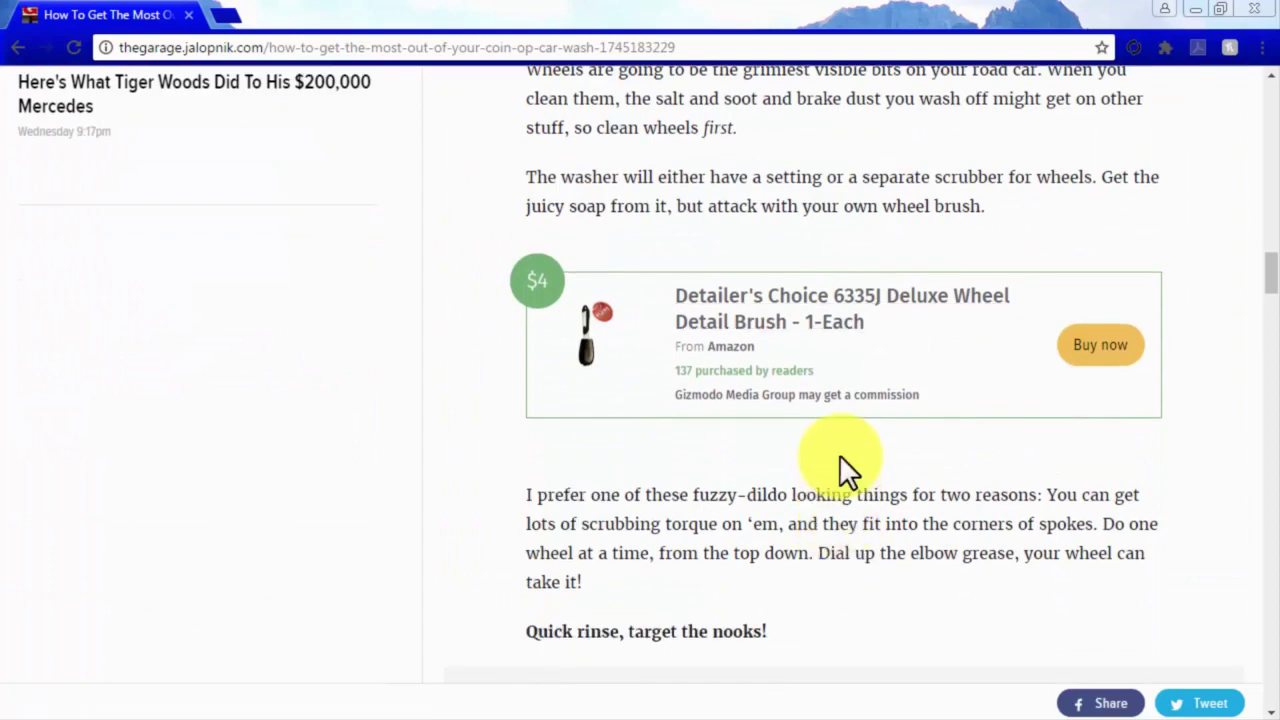
click(1098, 347)
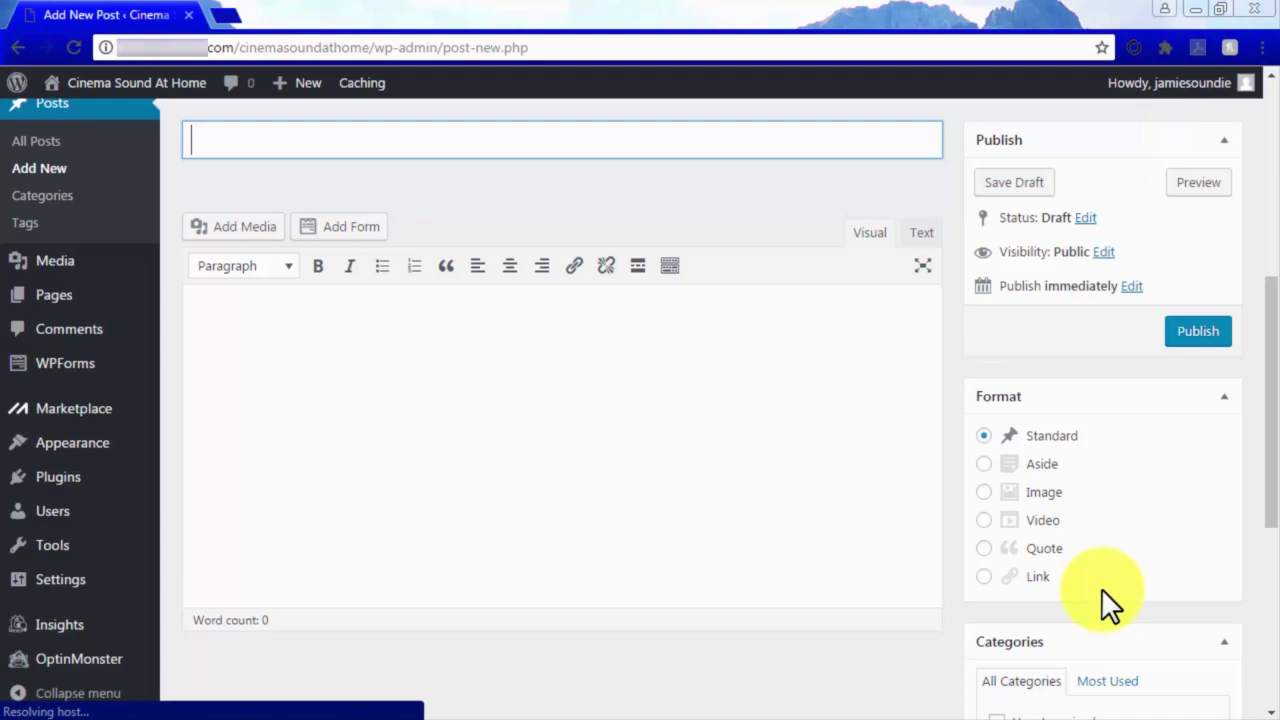
Title the post 'Best Budget AudioPhile Home Systems' and write 'Looking for the best cheap audiopile equipment?'.
click(729, 155)
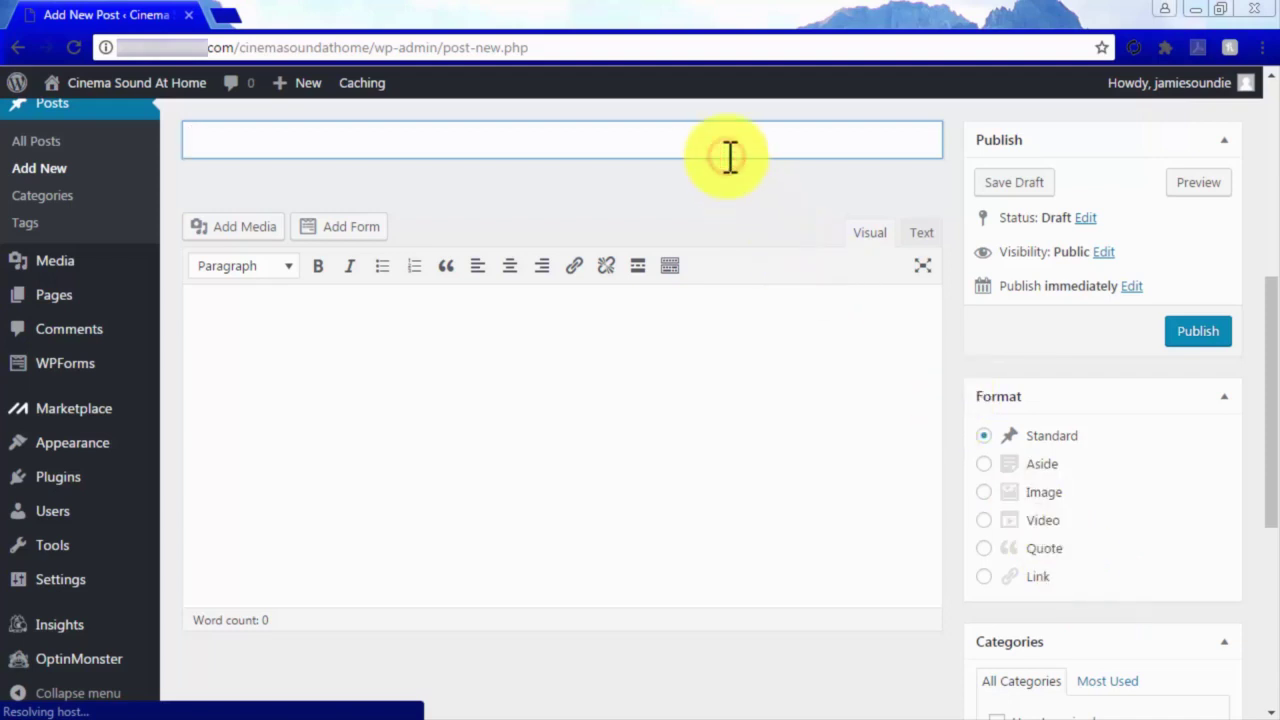
text(Best Budget AudioPhile Home Systems)
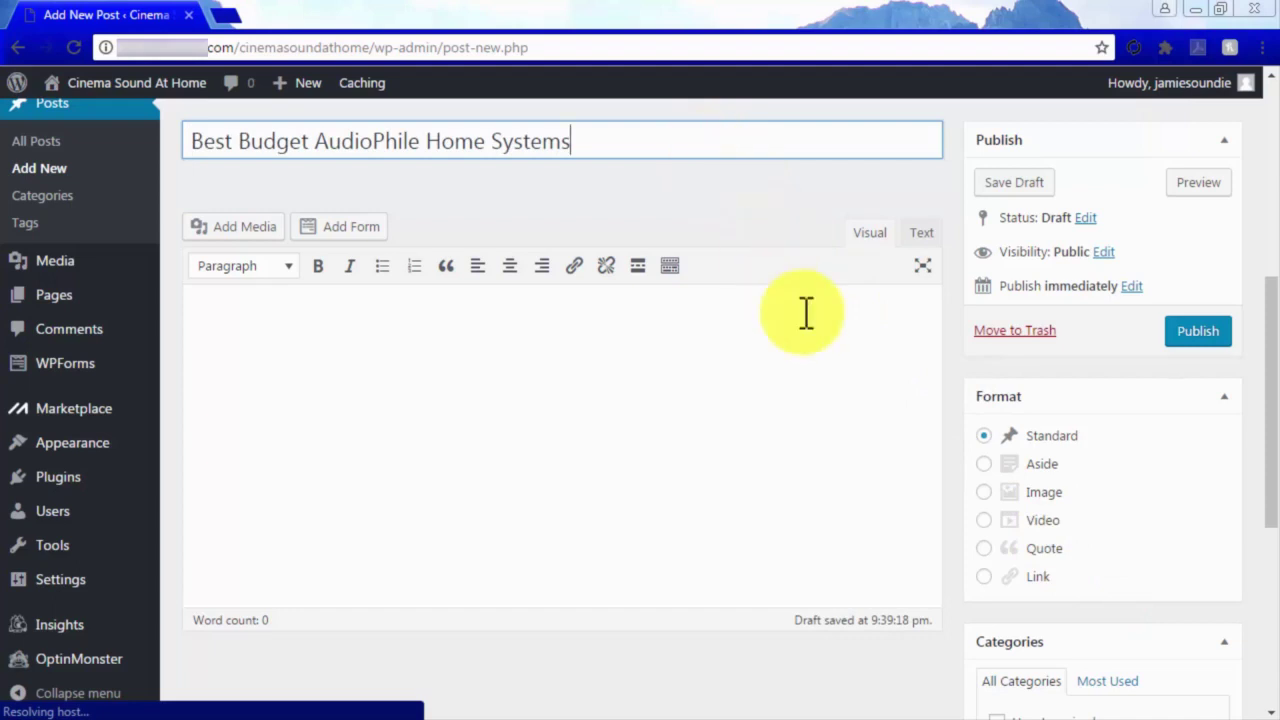
click(808, 322)
text(Looking for the best cheap audiopile equipment?)
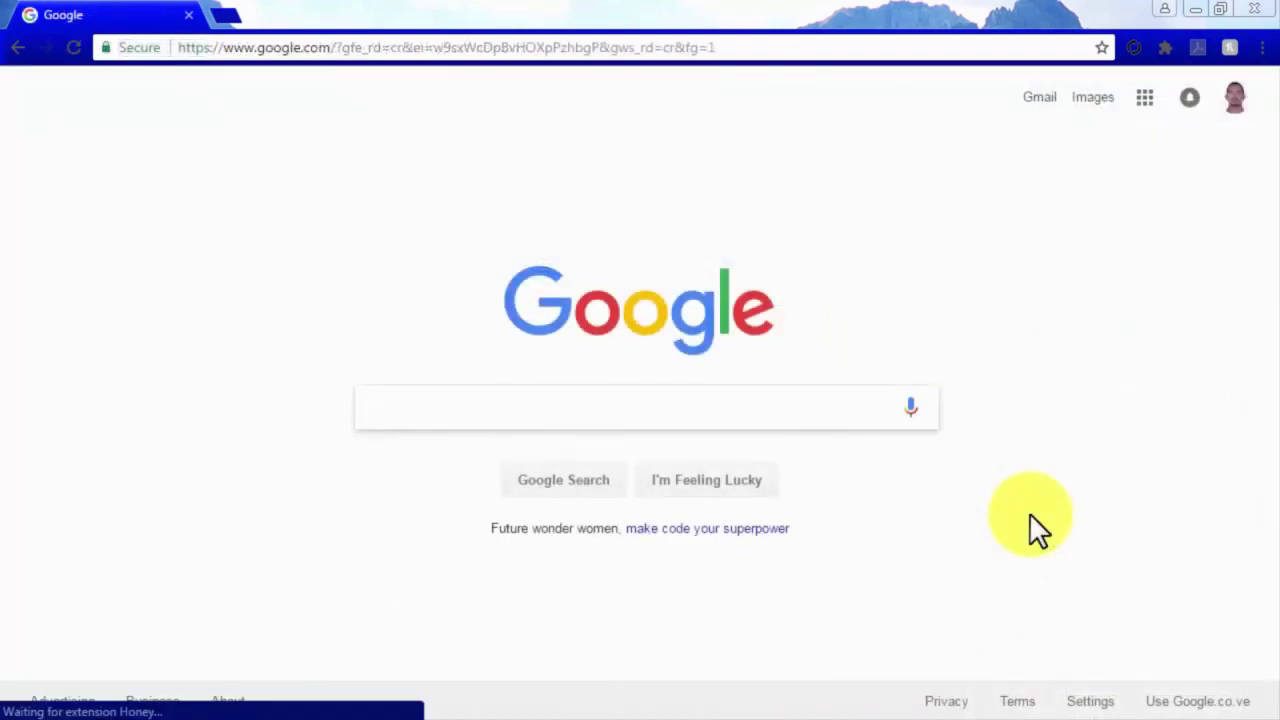
Search Google for 'best audiophile', then change the query to 'top audio brands' and trim to 'top audio'.
text(best audio)
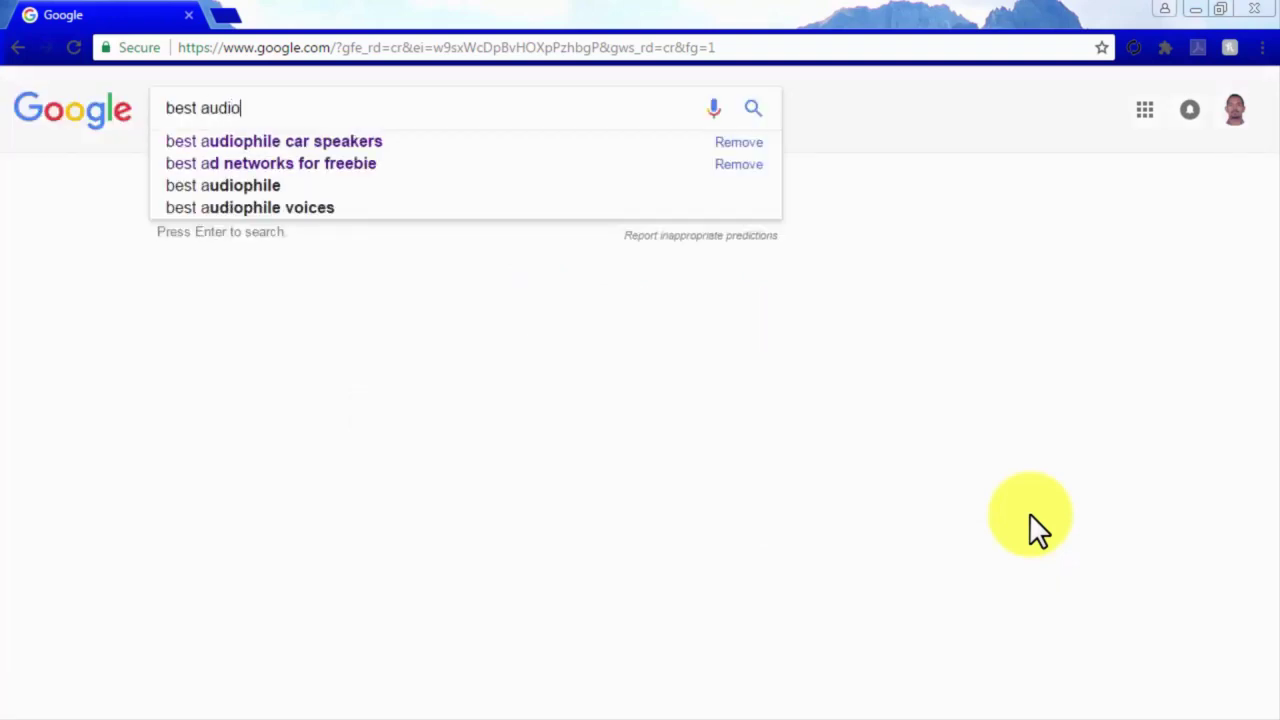
text(phile)
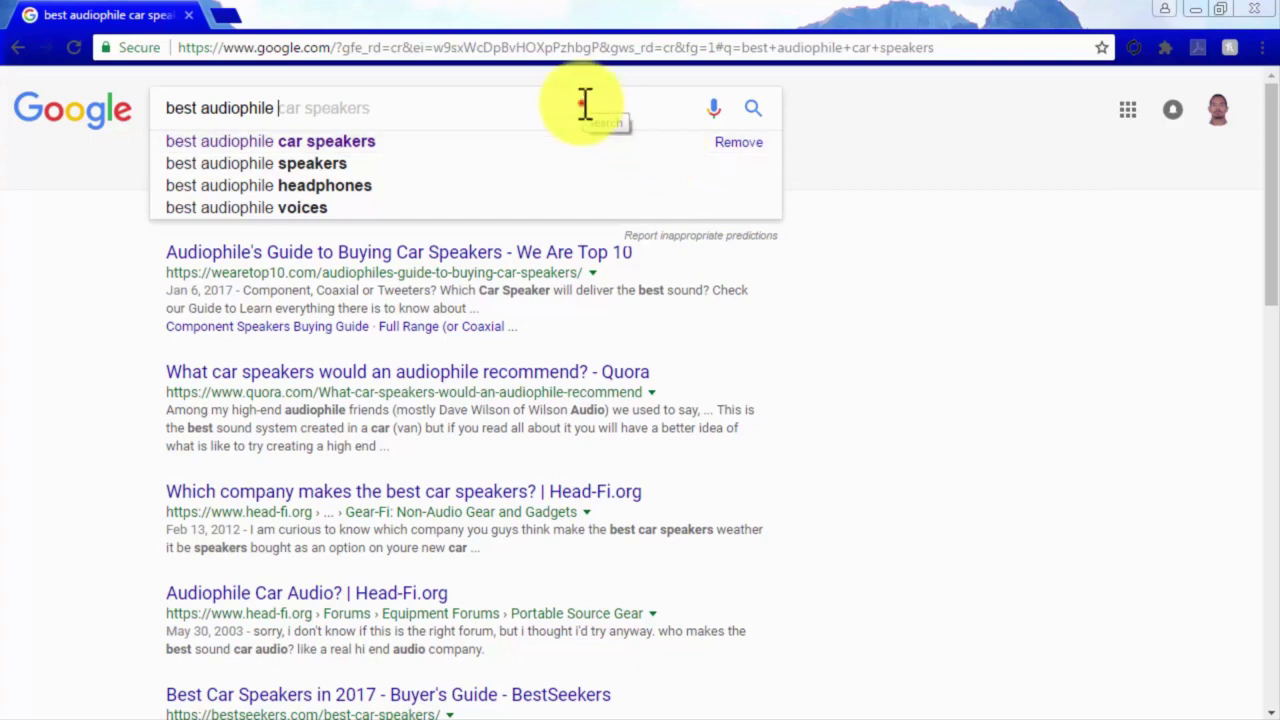
drag(285, 106, 166, 107)
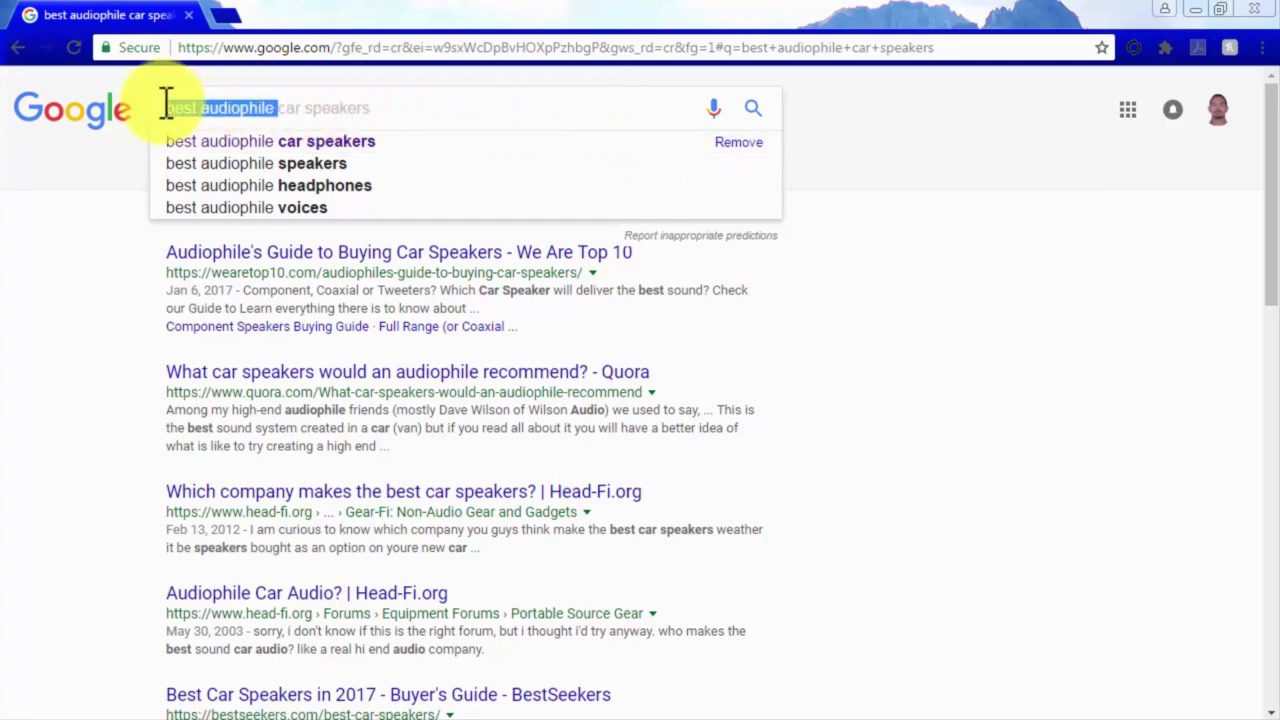
key(BackSpace)
text(top)
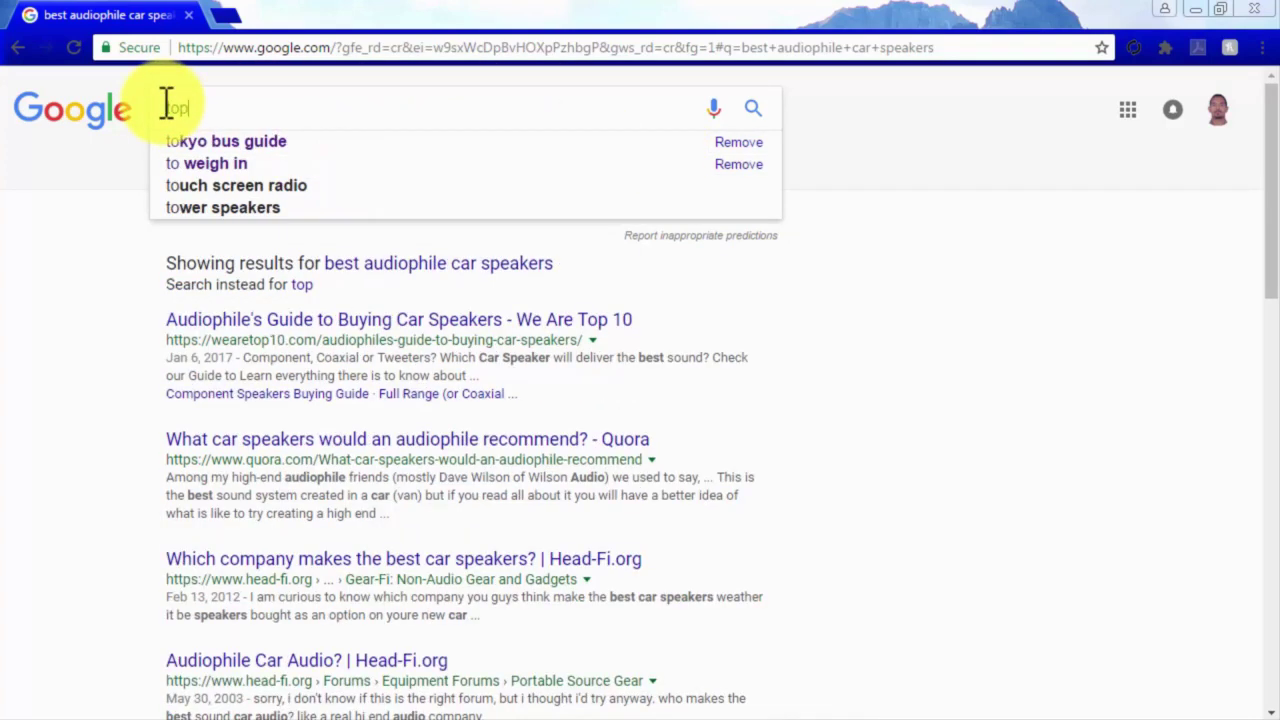
text( audio)
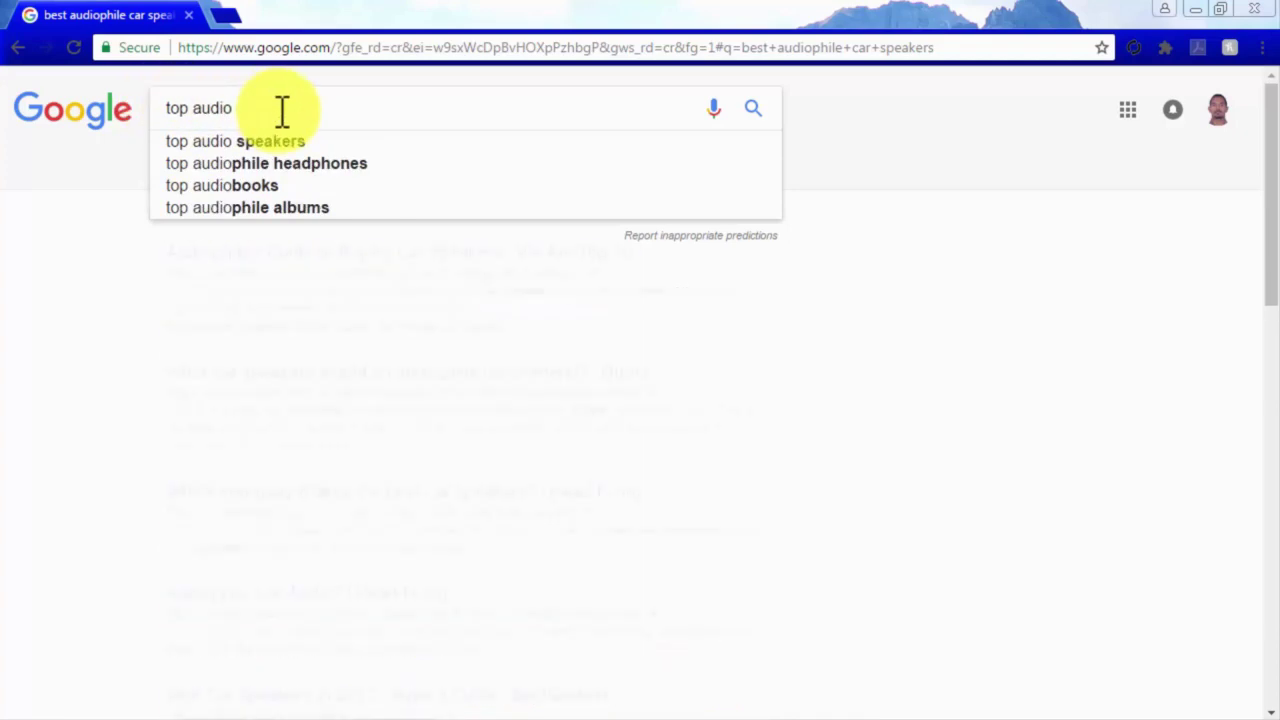
text( brands)
drag(237, 108, 351, 114)
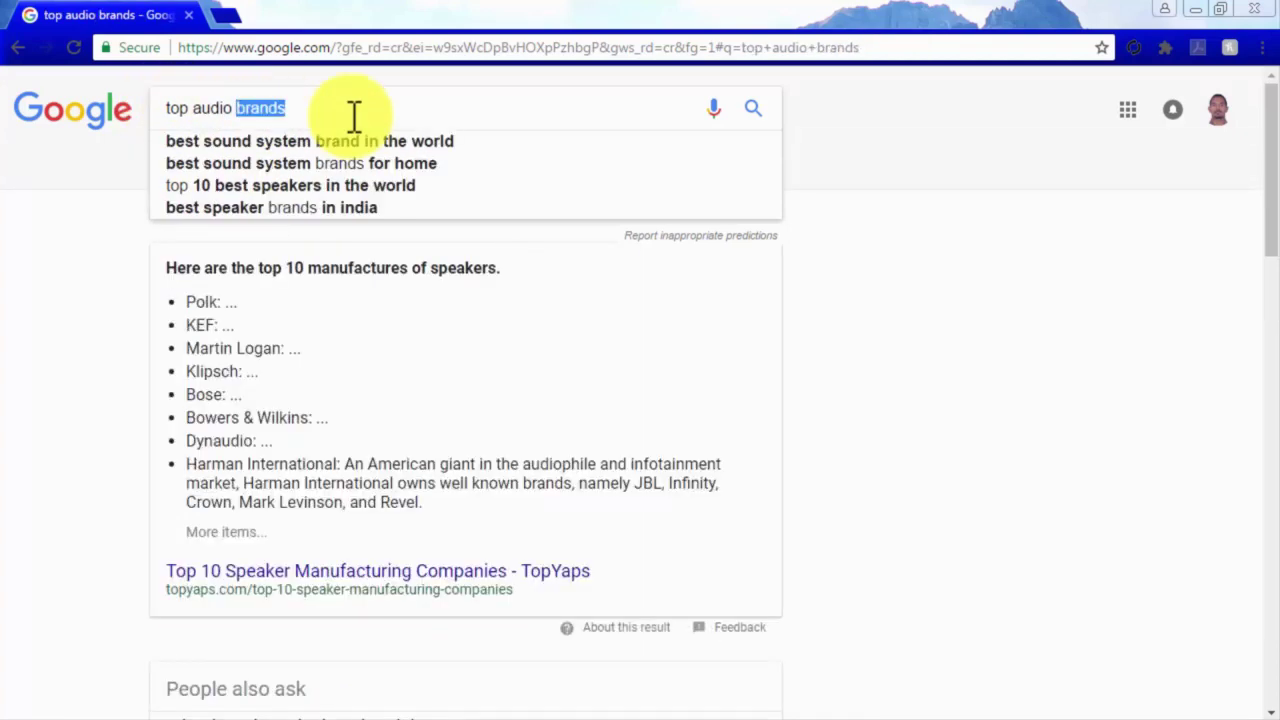
key(BackSpace)
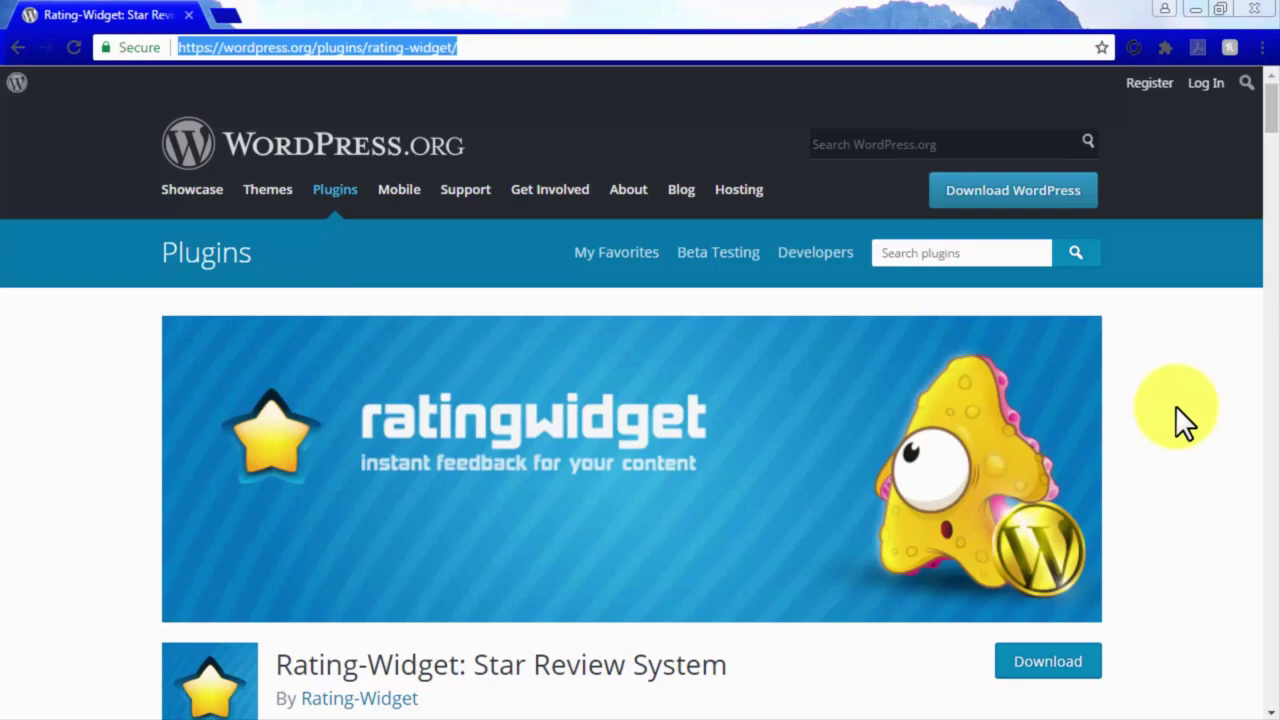
Review the Rating-Widget: Star Review System plugin's description, ratings and support details, then download it.
scroll(1175, 405, down, 5)
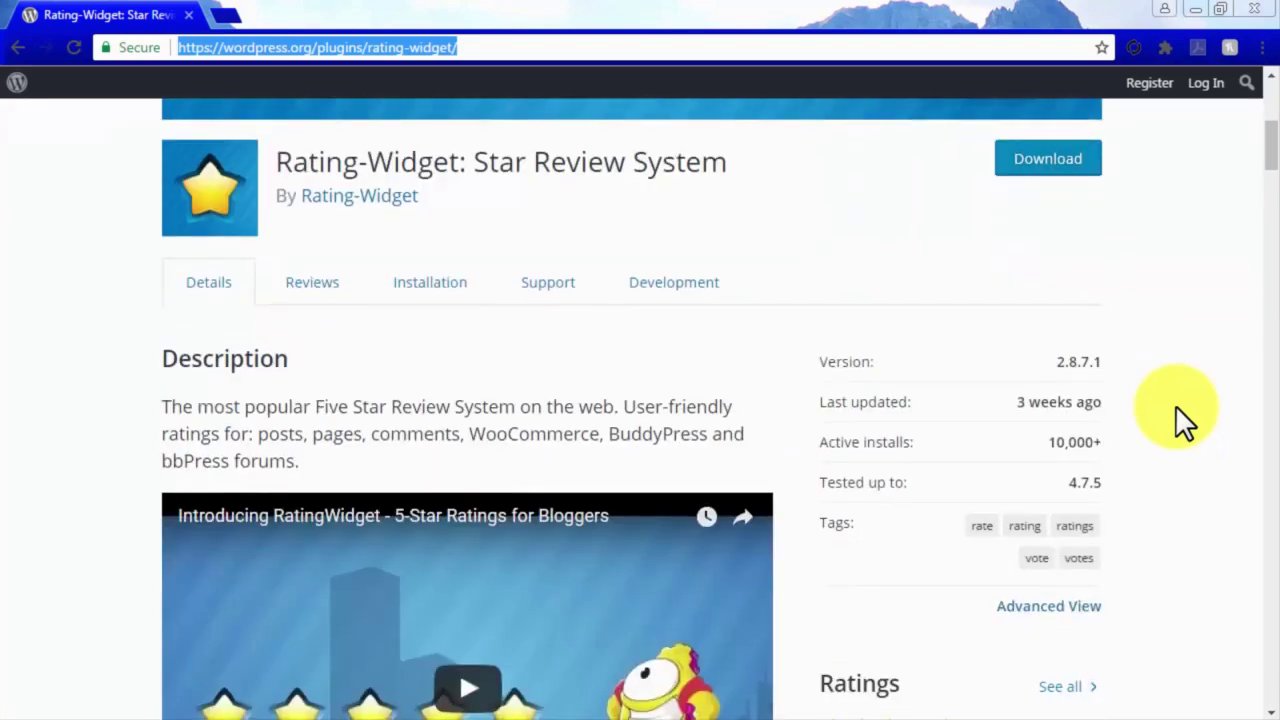
scroll(1175, 405, down, 8)
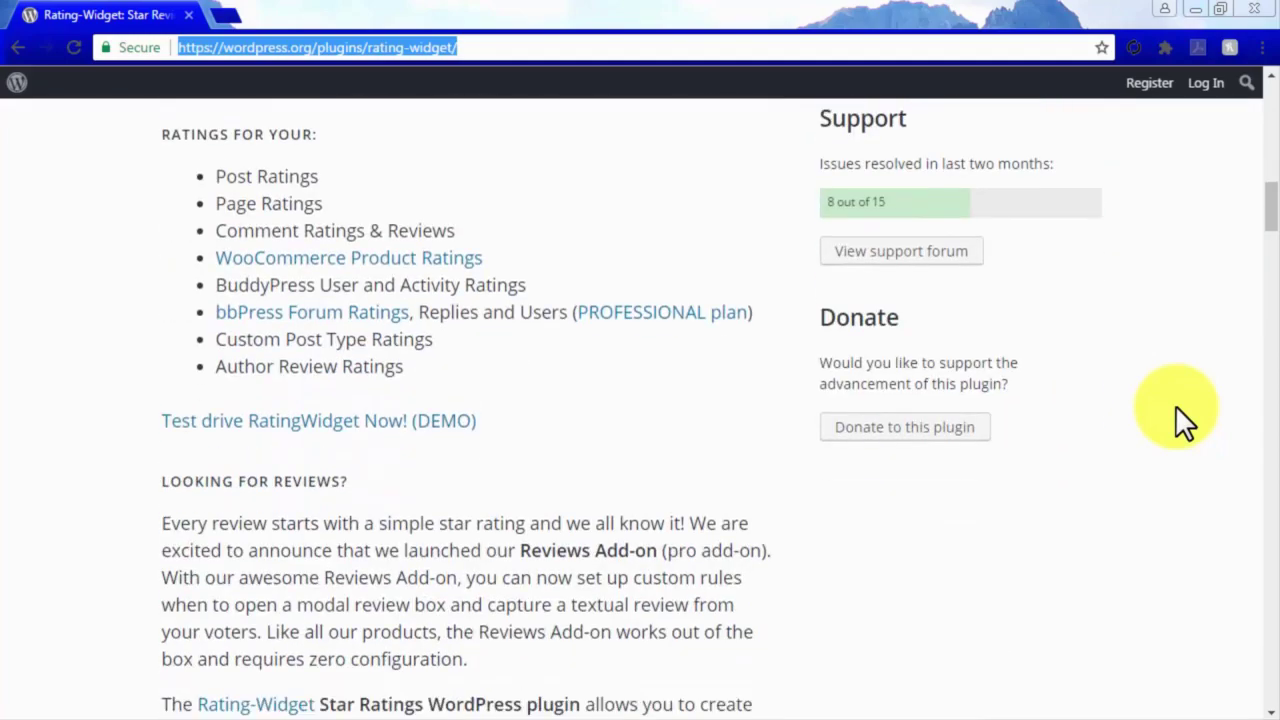
scroll(1175, 405, up, 5)
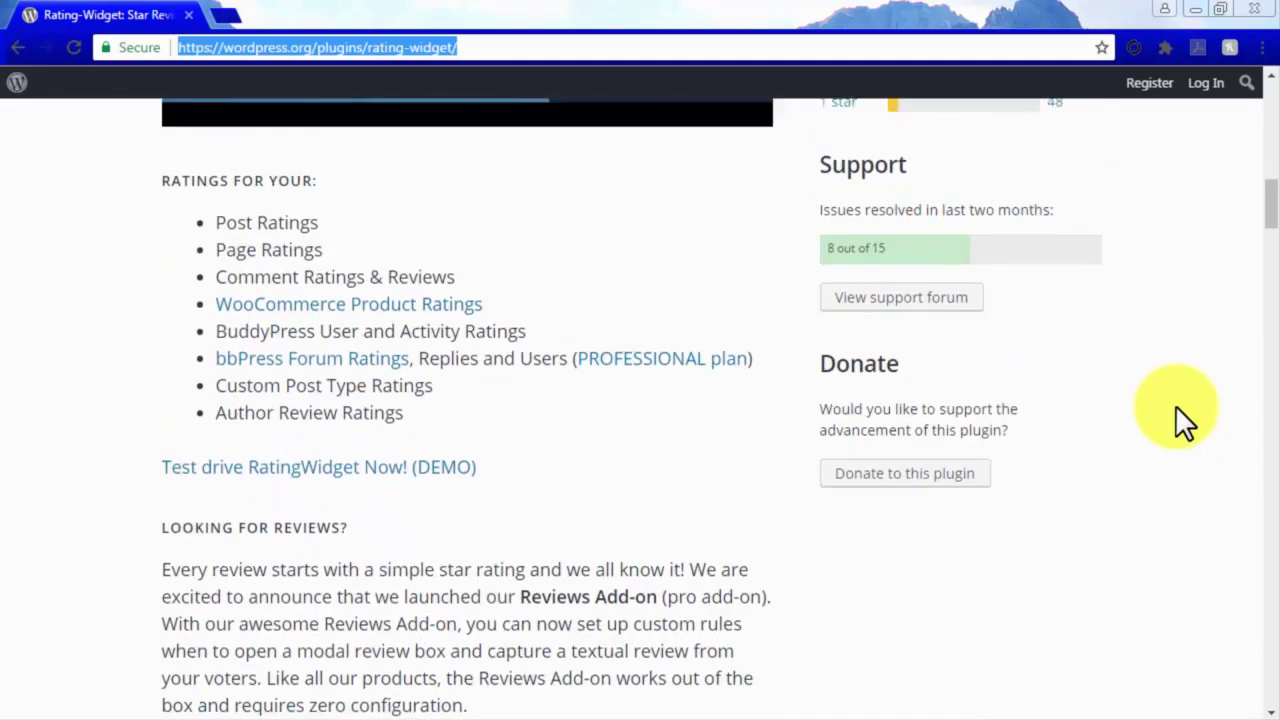
scroll(1175, 405, up, 3)
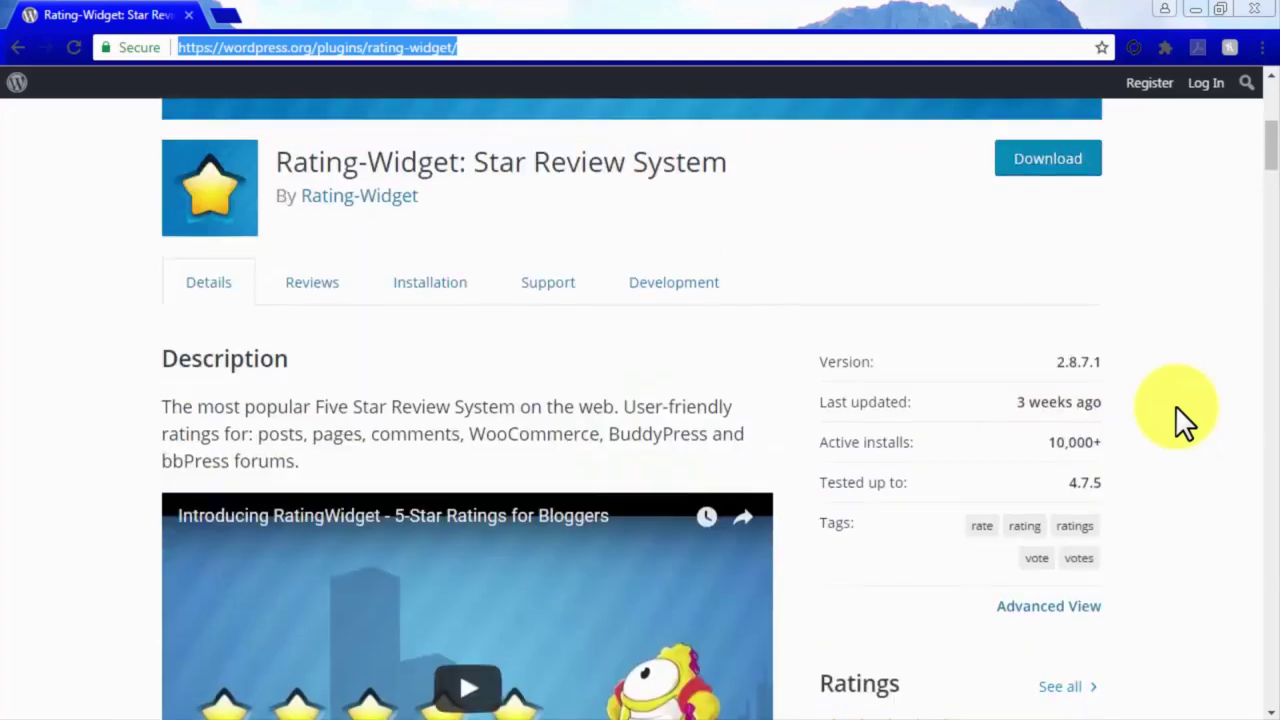
click(1050, 172)
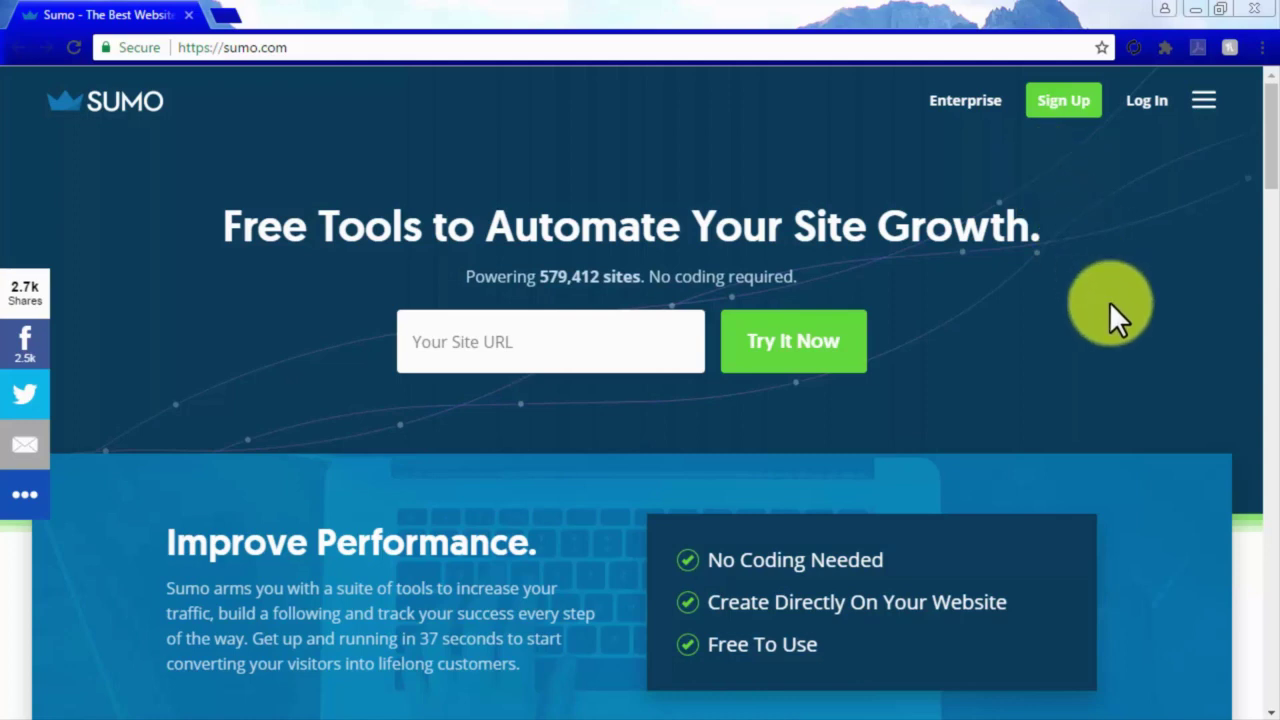
Scroll through sumo.com's site-growth and email-capture tool sections.
scroll(1143, 385, down, 1)
scroll(1143, 380, down, 7)
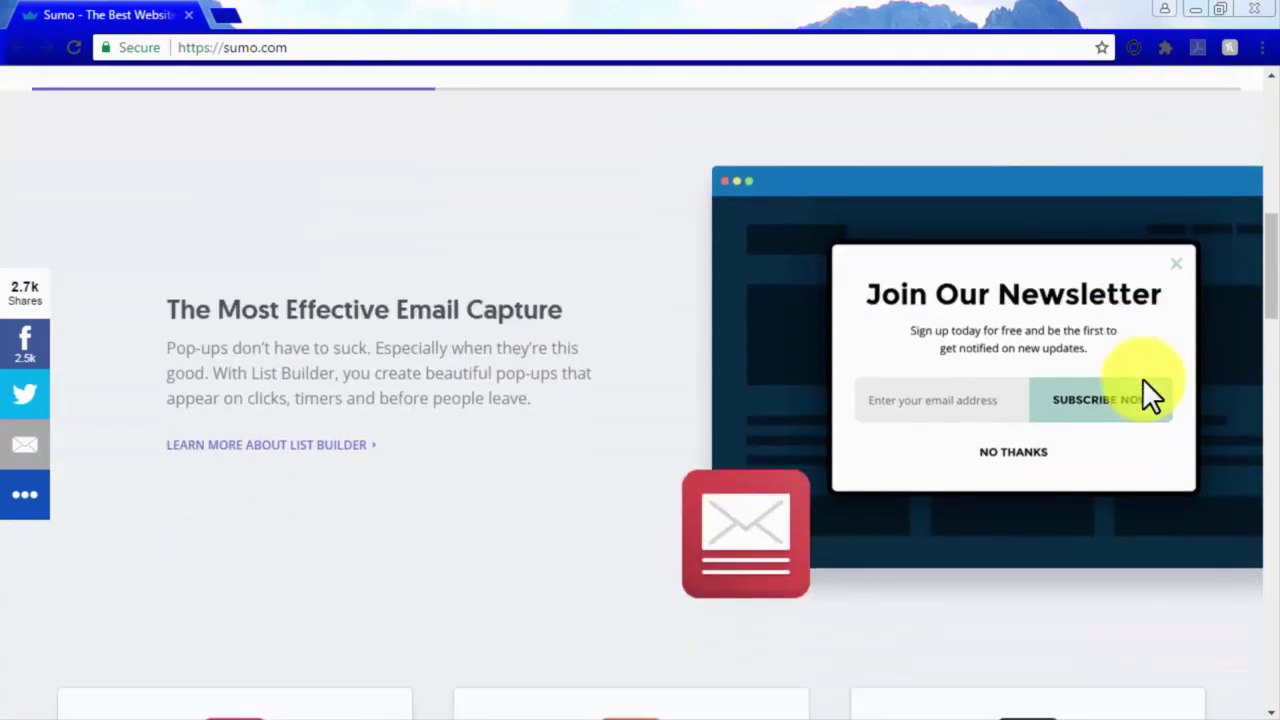
scroll(1147, 392, down, 4)
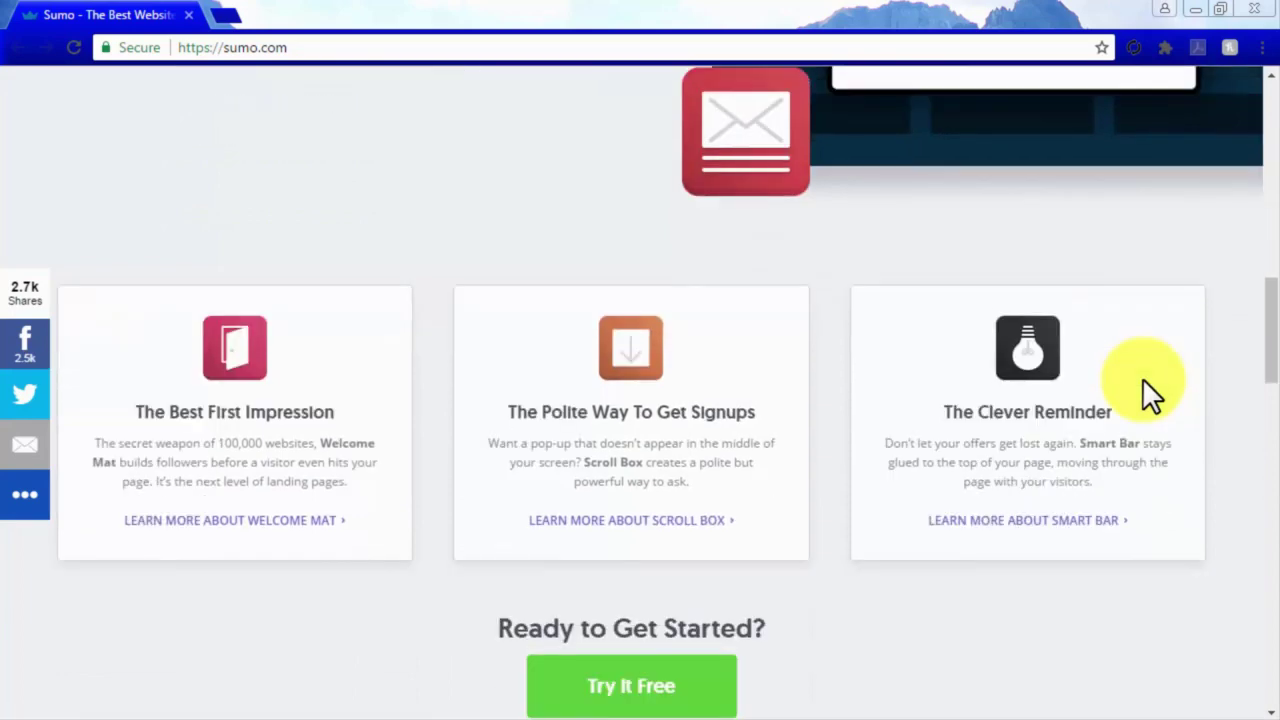
scroll(1145, 380, down, 5)
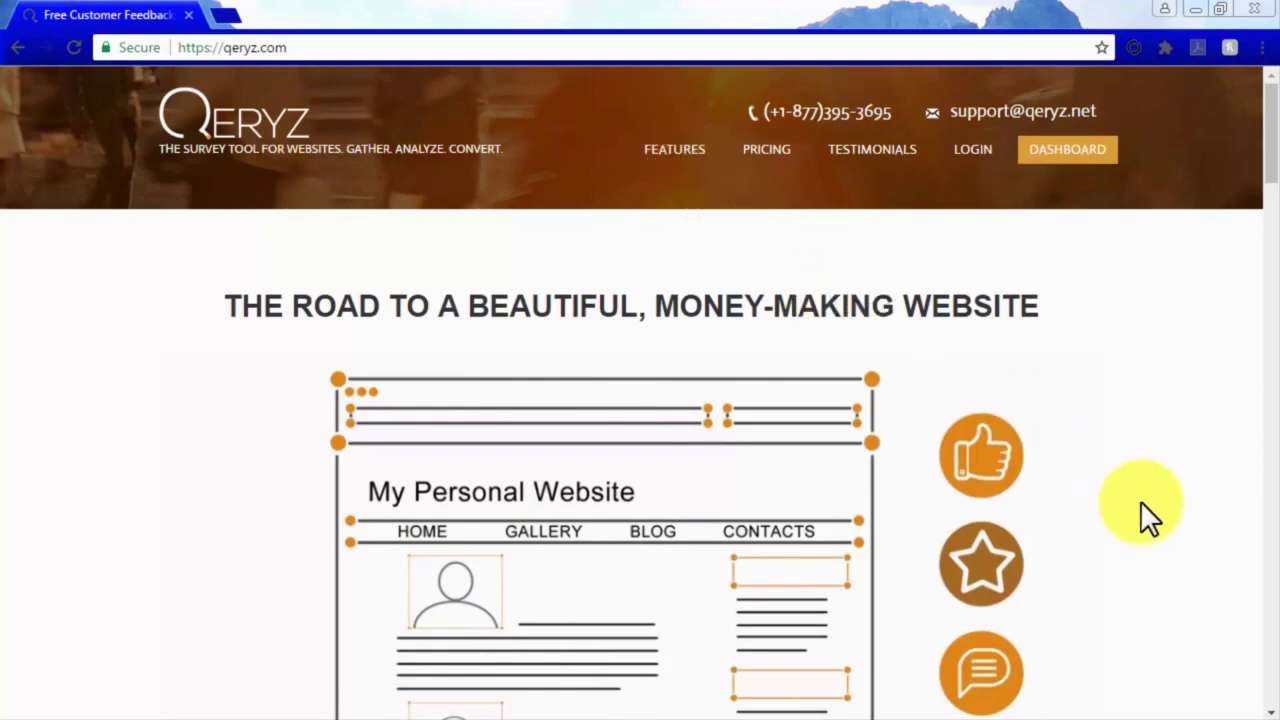
Scroll down qeryz.com to its free survey sign-up form and Core Features.
scroll(1140, 500, down, 5)
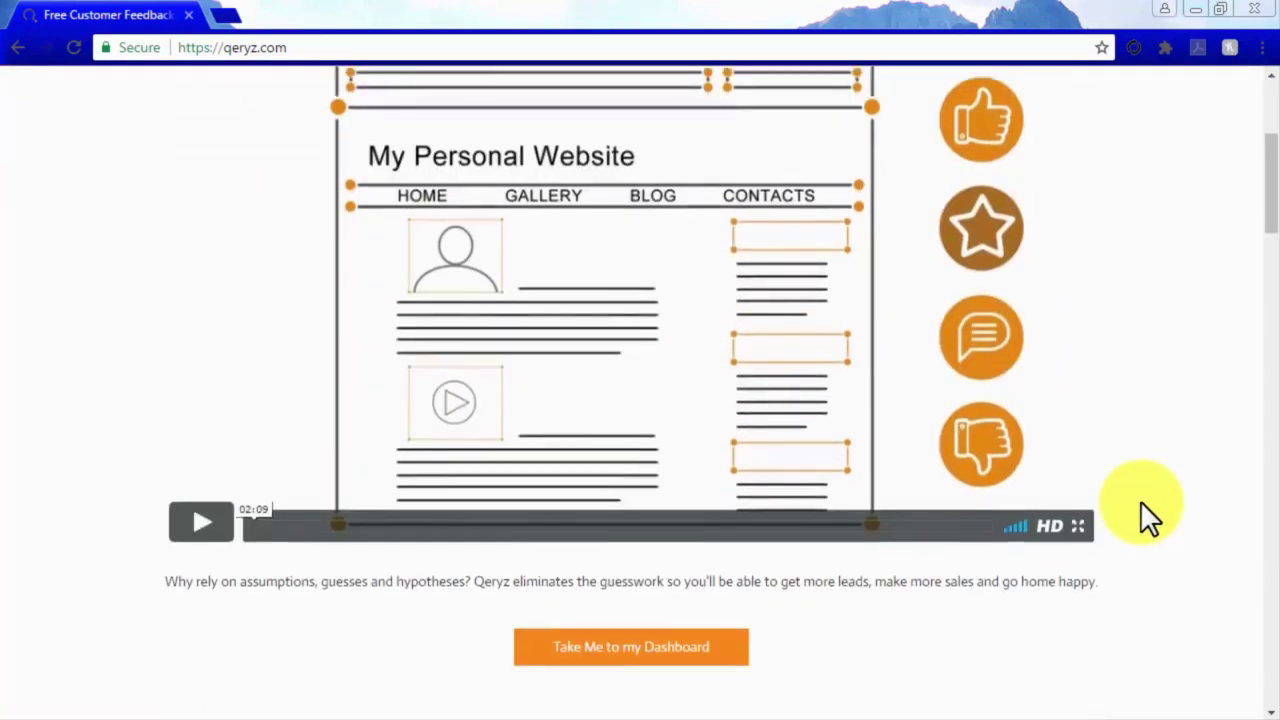
scroll(1140, 500, down, 3)
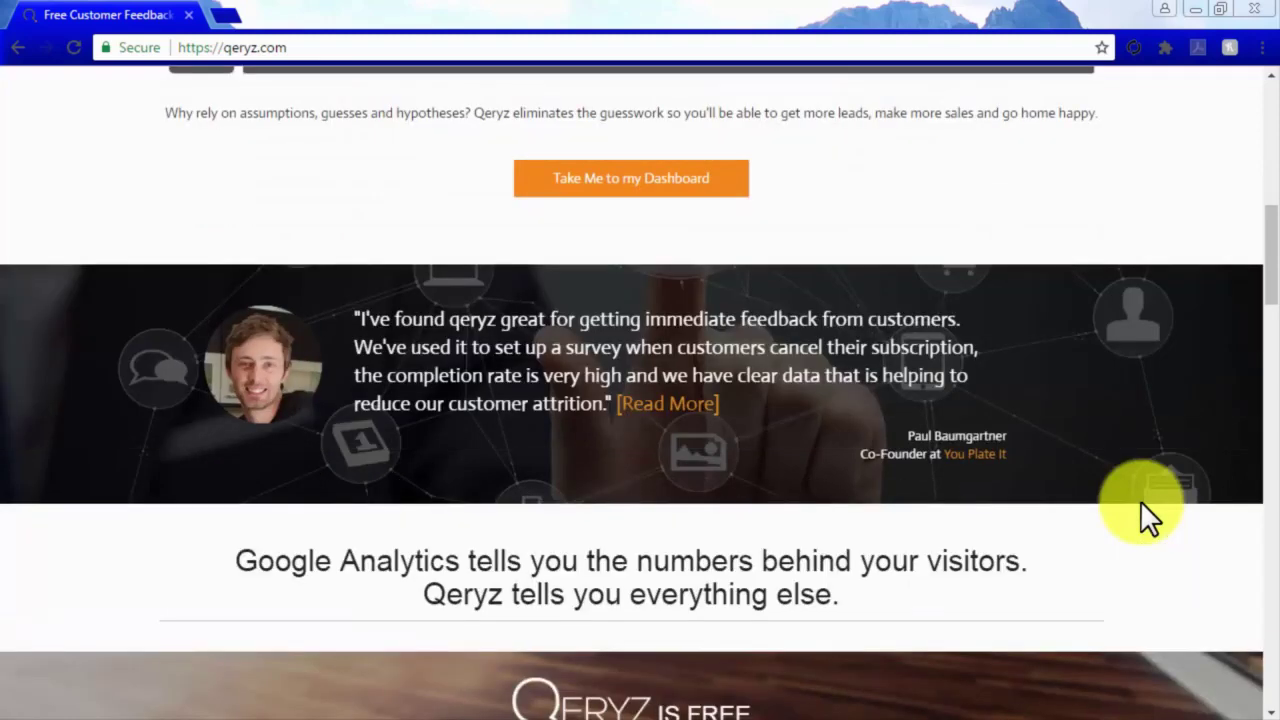
scroll(1140, 500, down, 2)
scroll(1140, 500, down, 2)
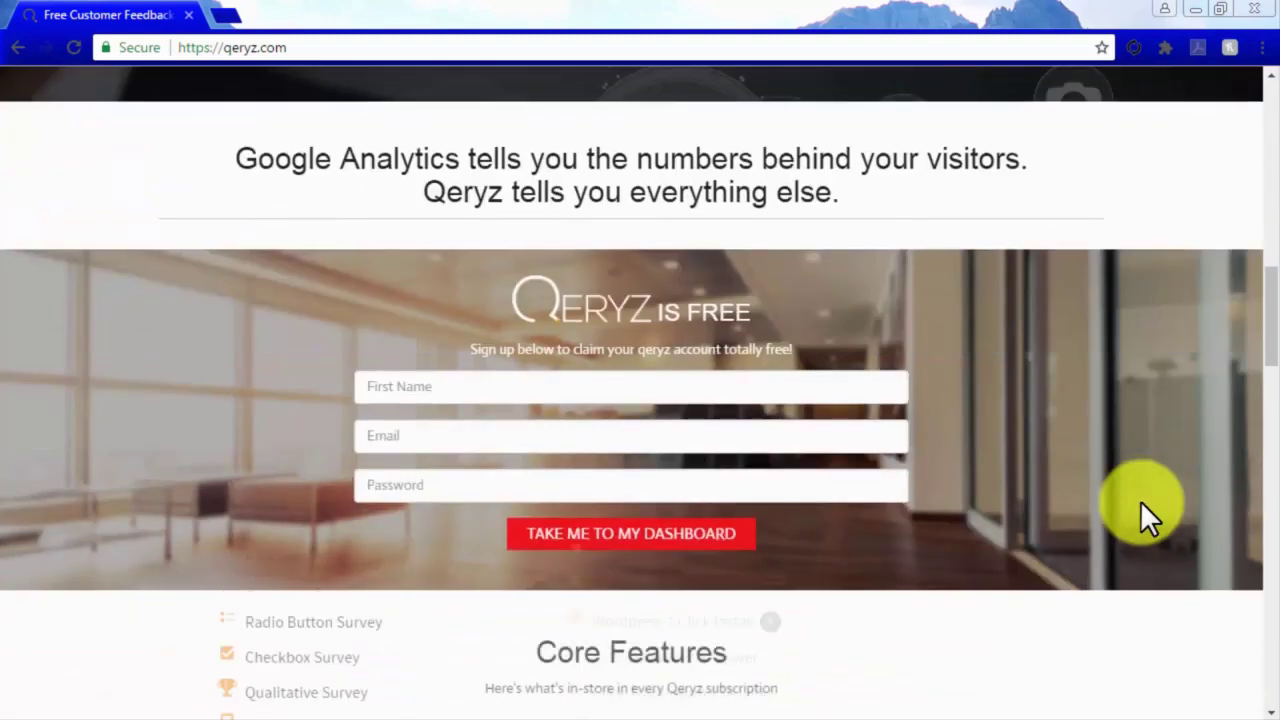
scroll(1140, 500, down, 3)
scroll(1140, 500, down, 1)
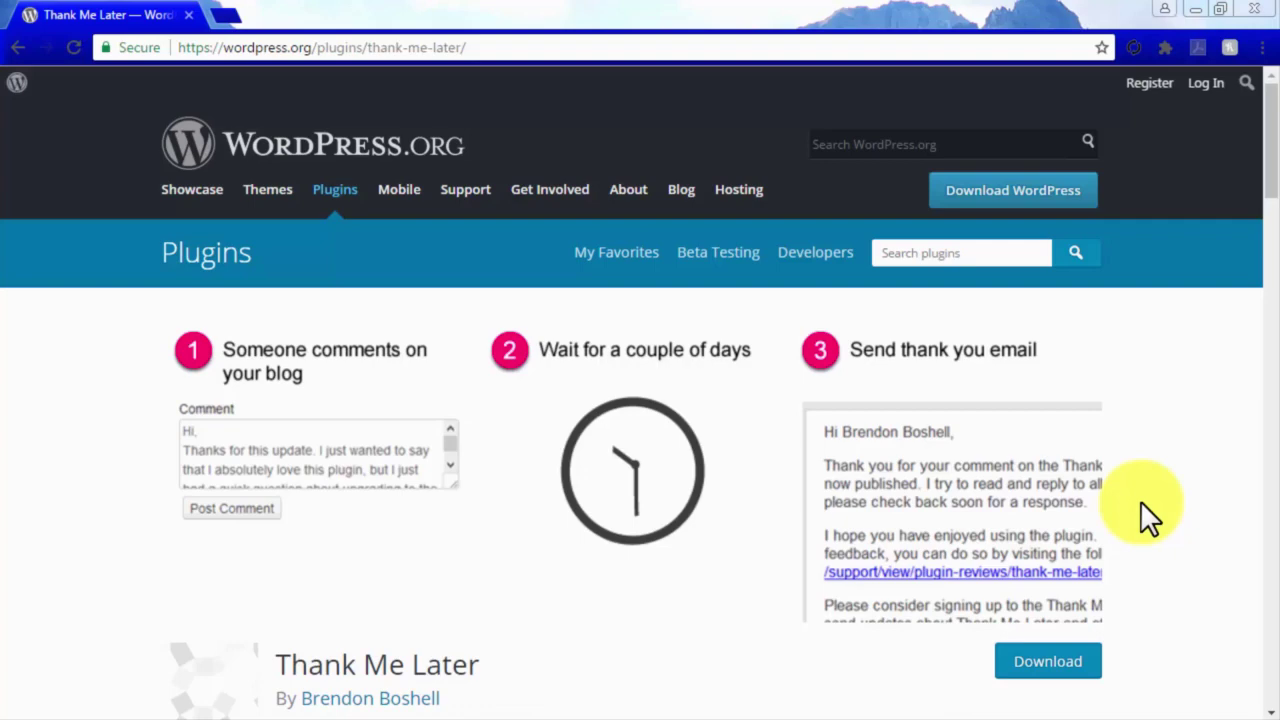
Look over the Thank Me Later plugin page and the DiggDigg page on buffer.com.
scroll(1140, 500, down, 4)
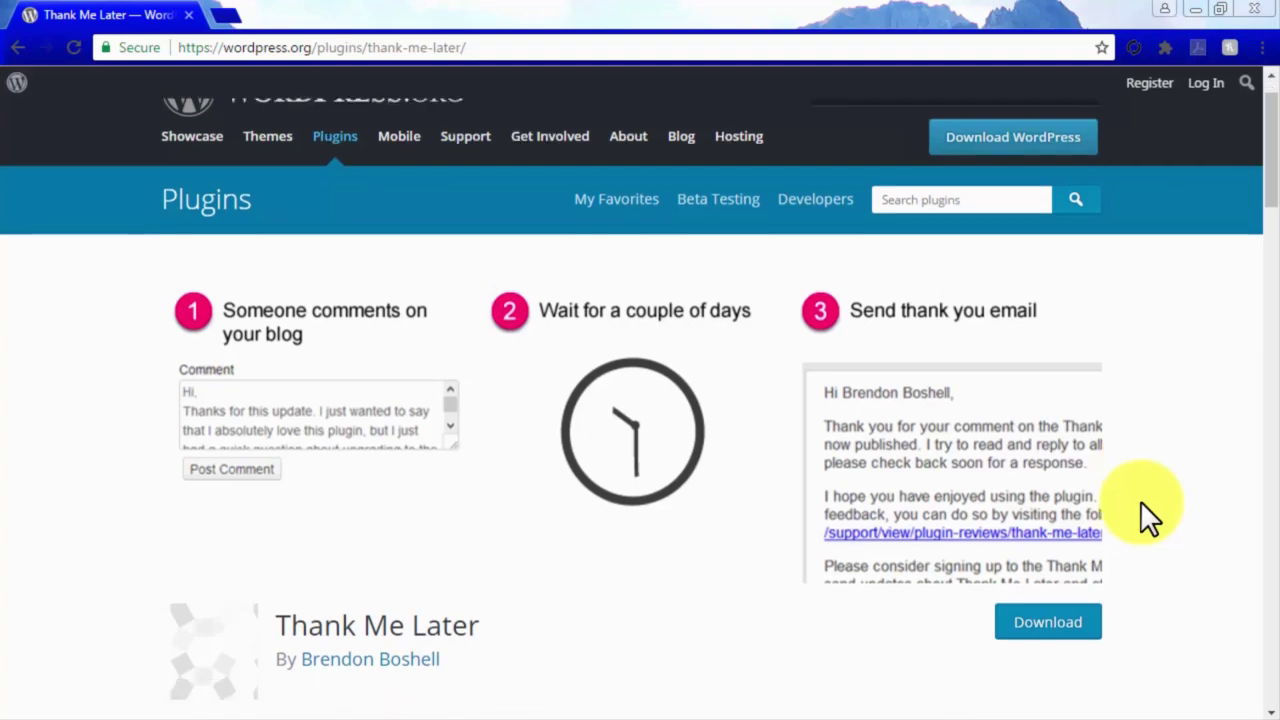
scroll(1140, 515, down, 1)
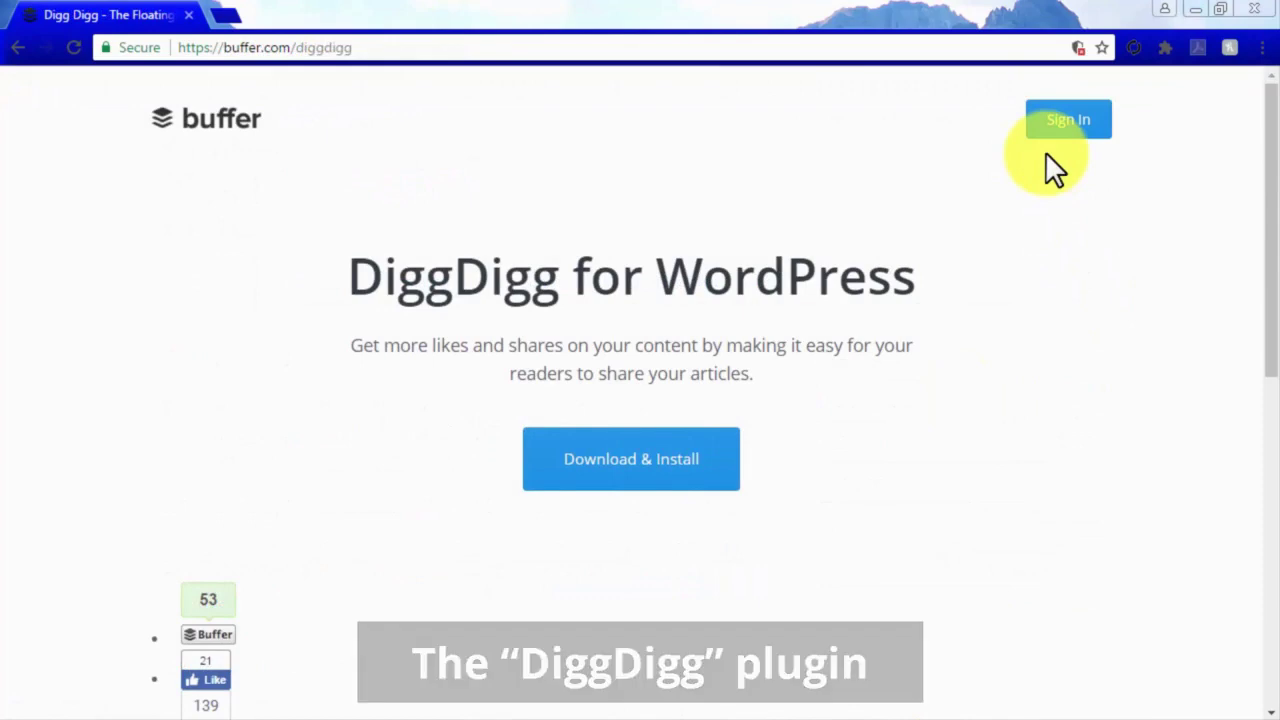
scroll(1047, 155, down, 3)
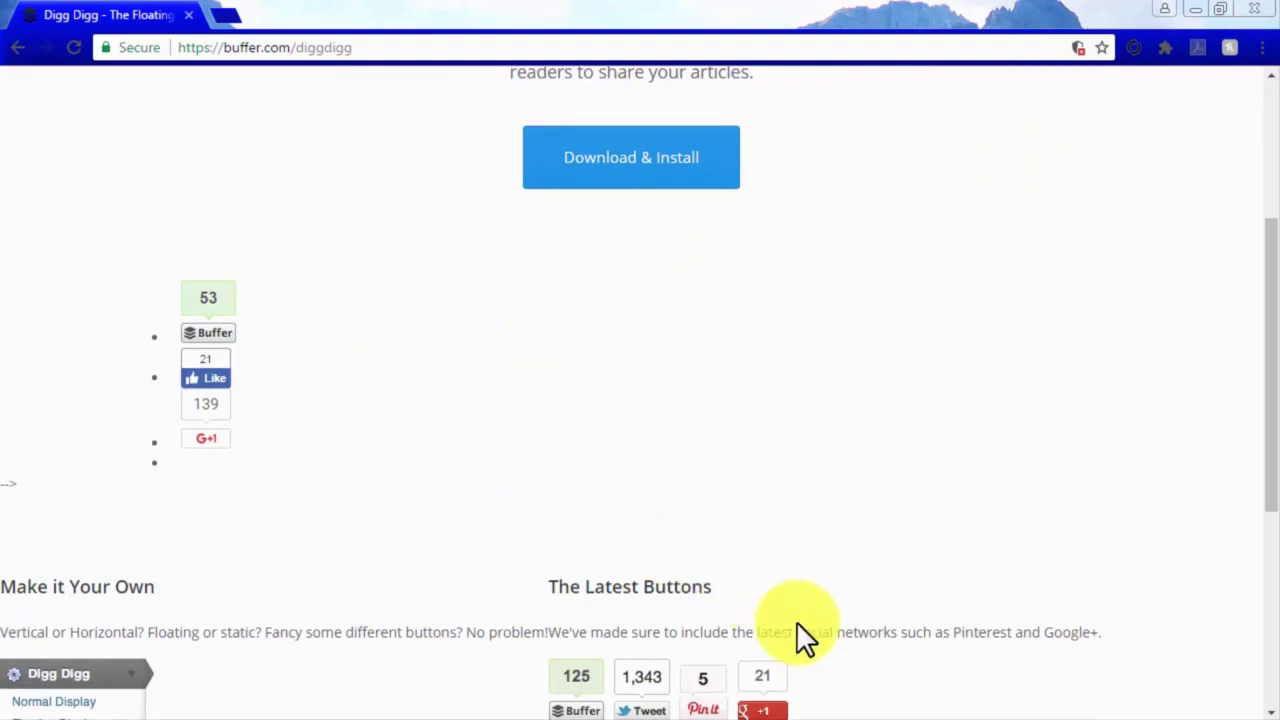
scroll(872, 684, down, 1)
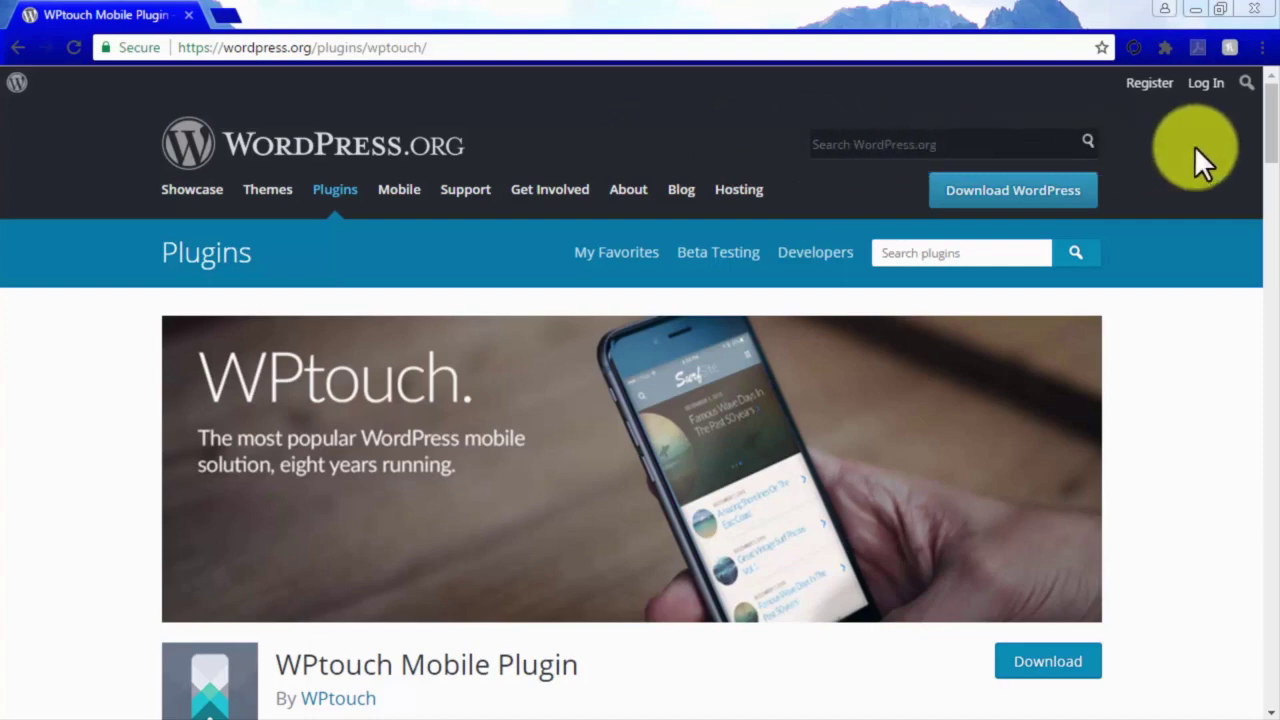
Review the WPtouch Mobile Plugin's description, 300,000+ active installs and ratings.
scroll(1200, 160, down, 3)
scroll(1203, 163, down, 3)
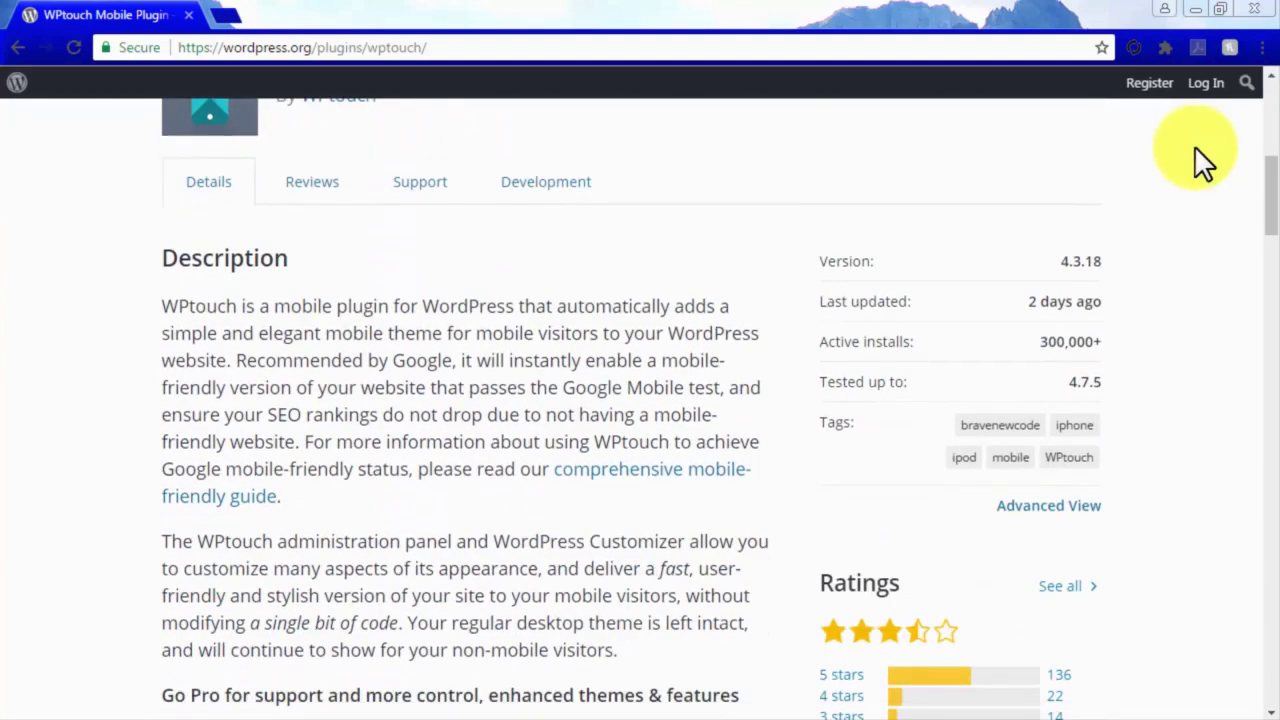
scroll(1198, 152, down, 10)
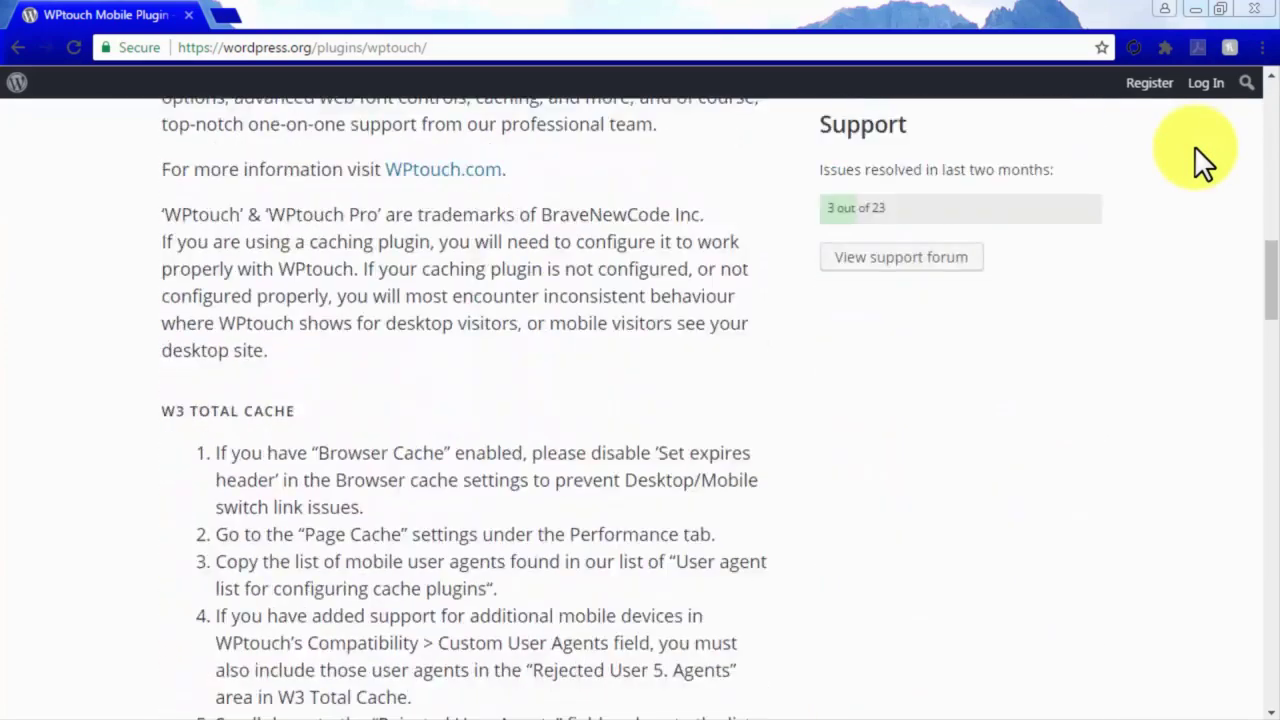
scroll(1196, 150, down, 3)
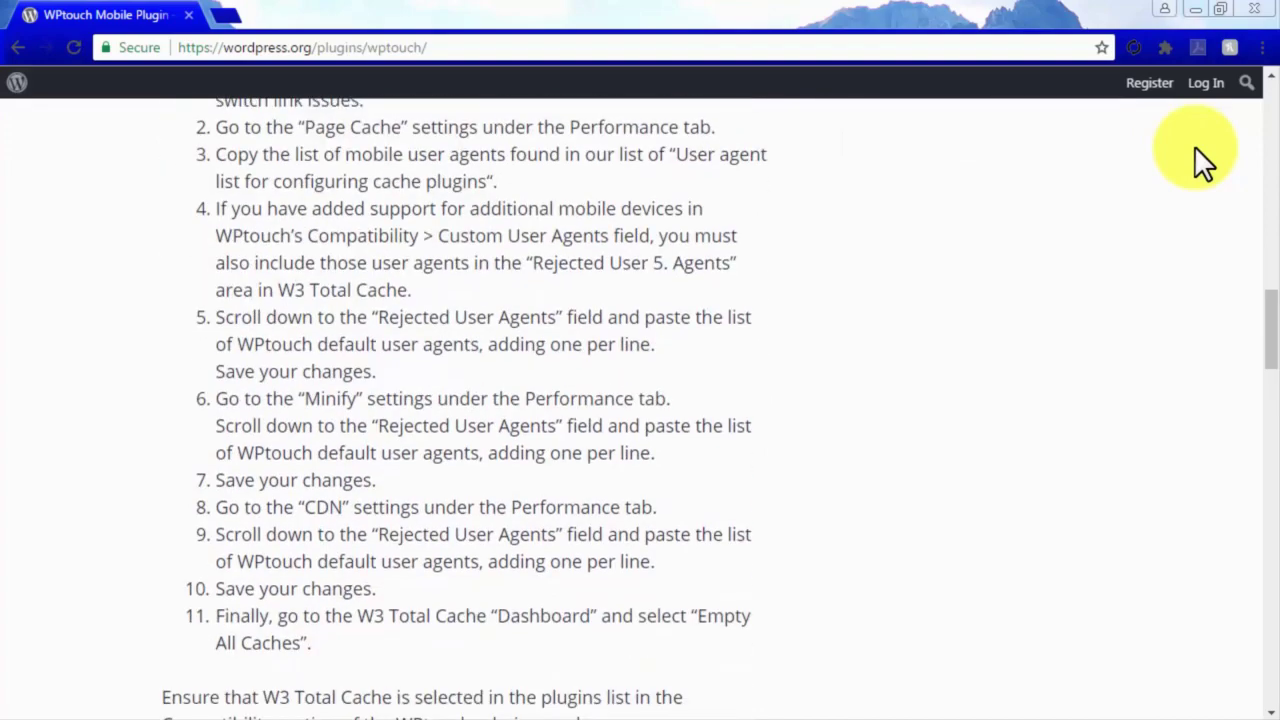
scroll(1196, 150, up, 4)
scroll(1196, 150, up, 8)
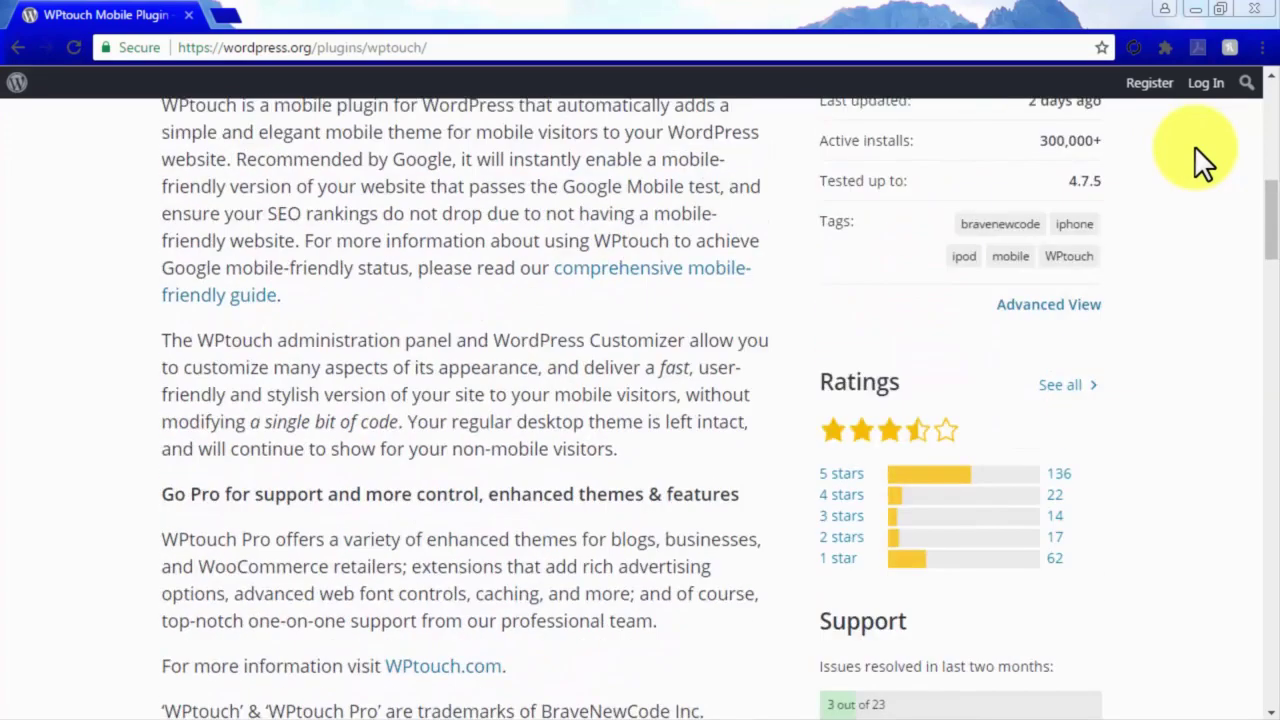
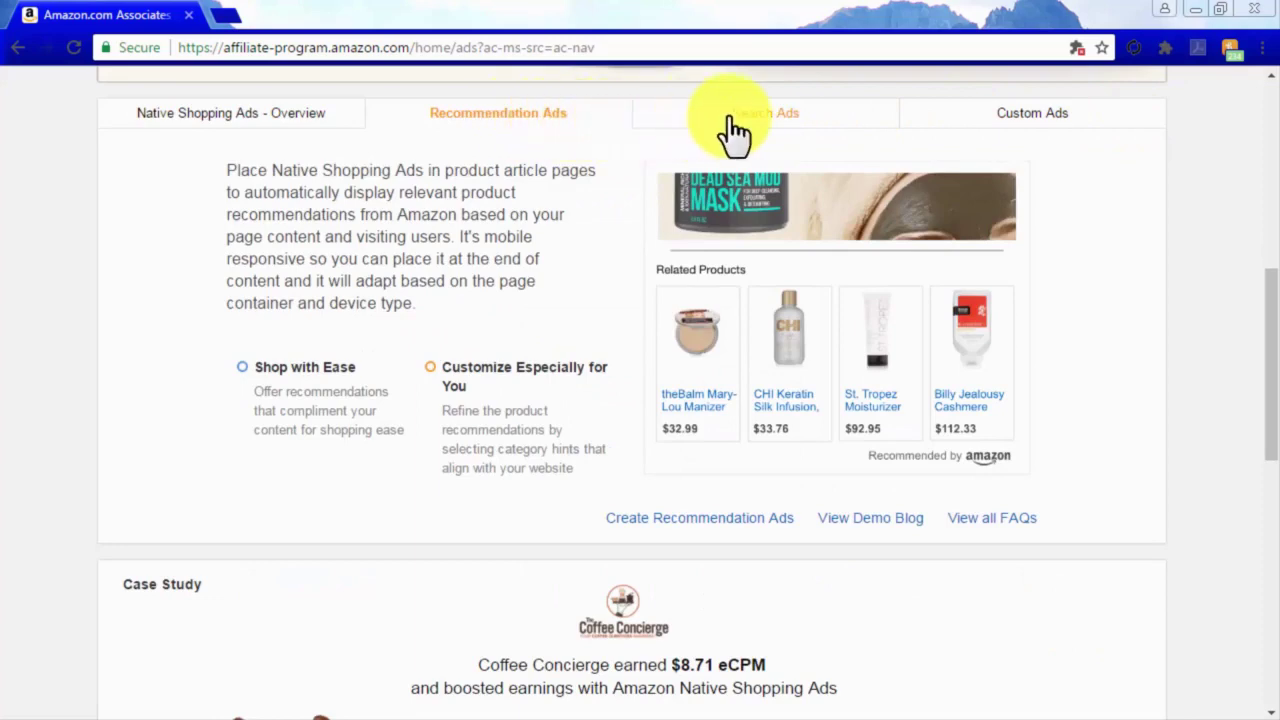
Look over the Search Ads and Custom Ads overviews, then return to the Associates home page.
click(763, 120)
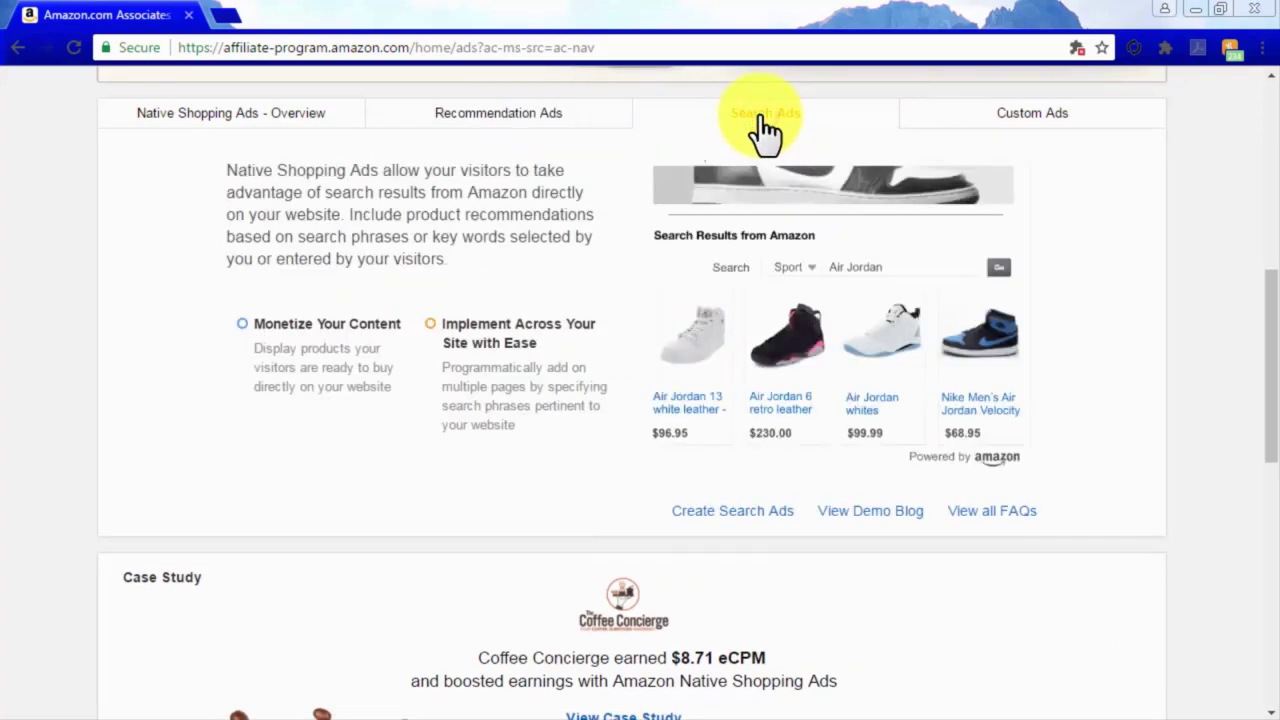
click(1068, 115)
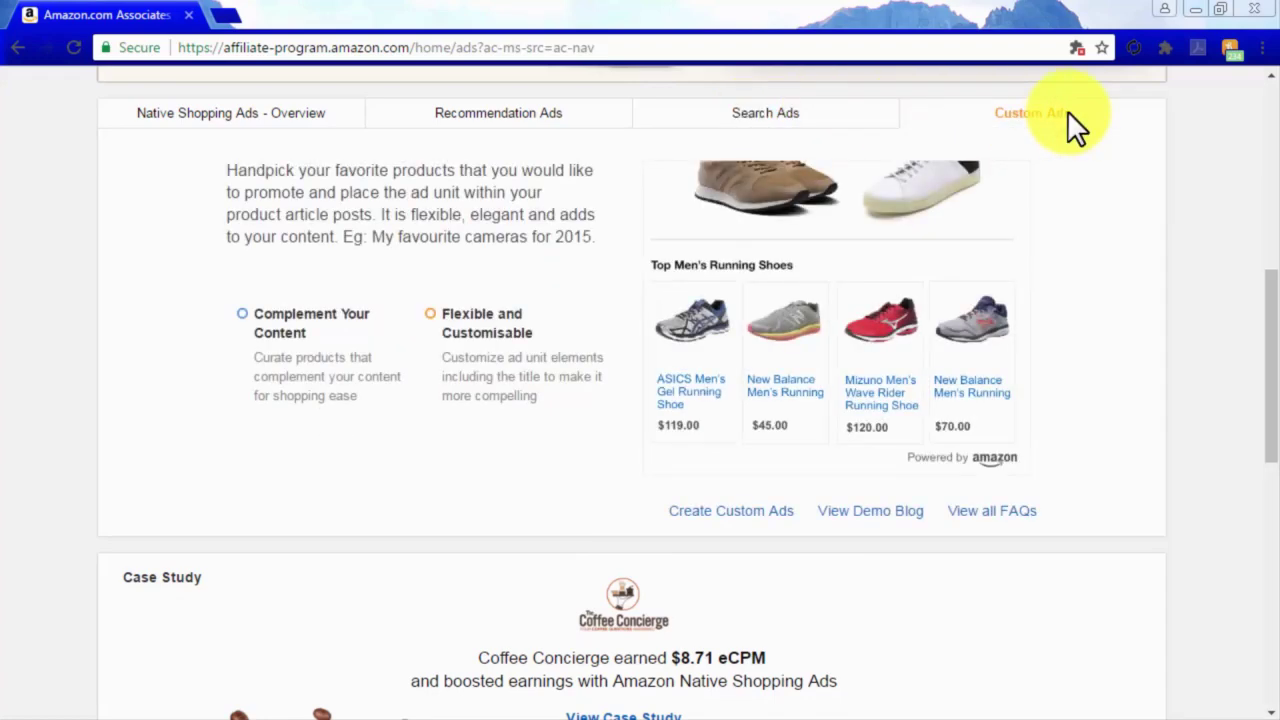
key(alt+Left)
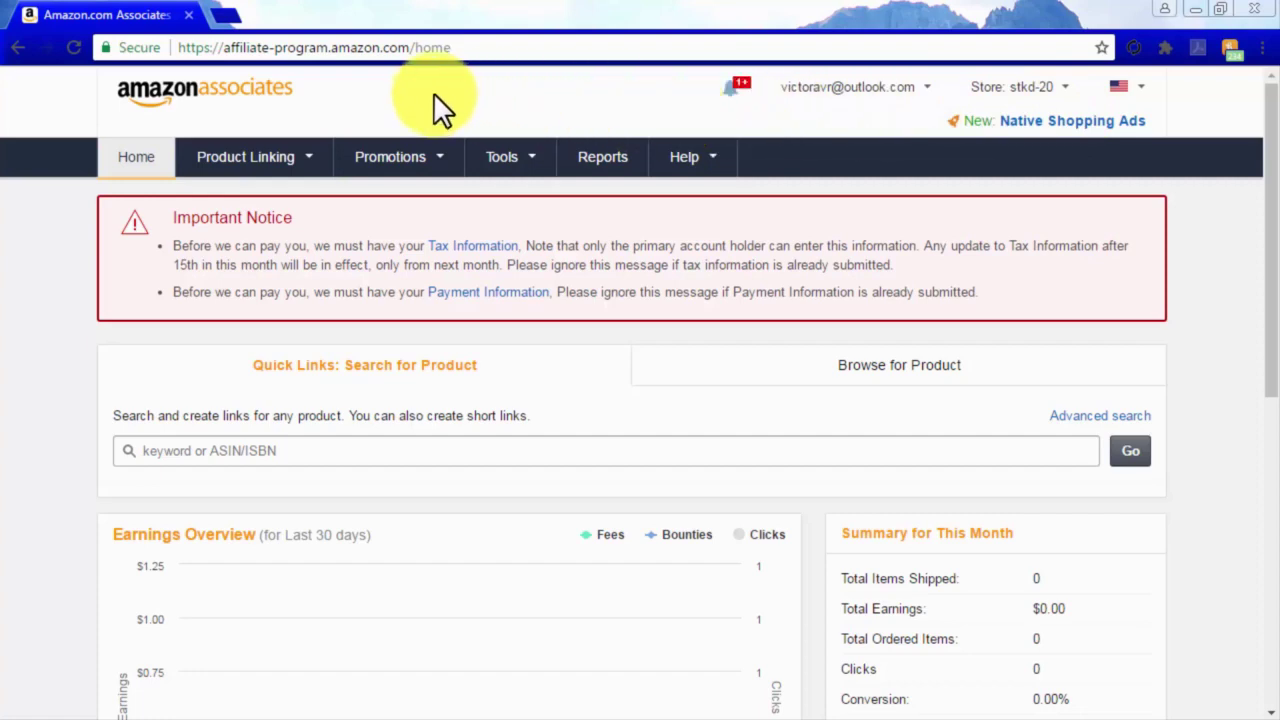
From Native Shopping Ads, start a new Recommendation Ads unit via Create Ad Unit.
mouse_move(300, 163)
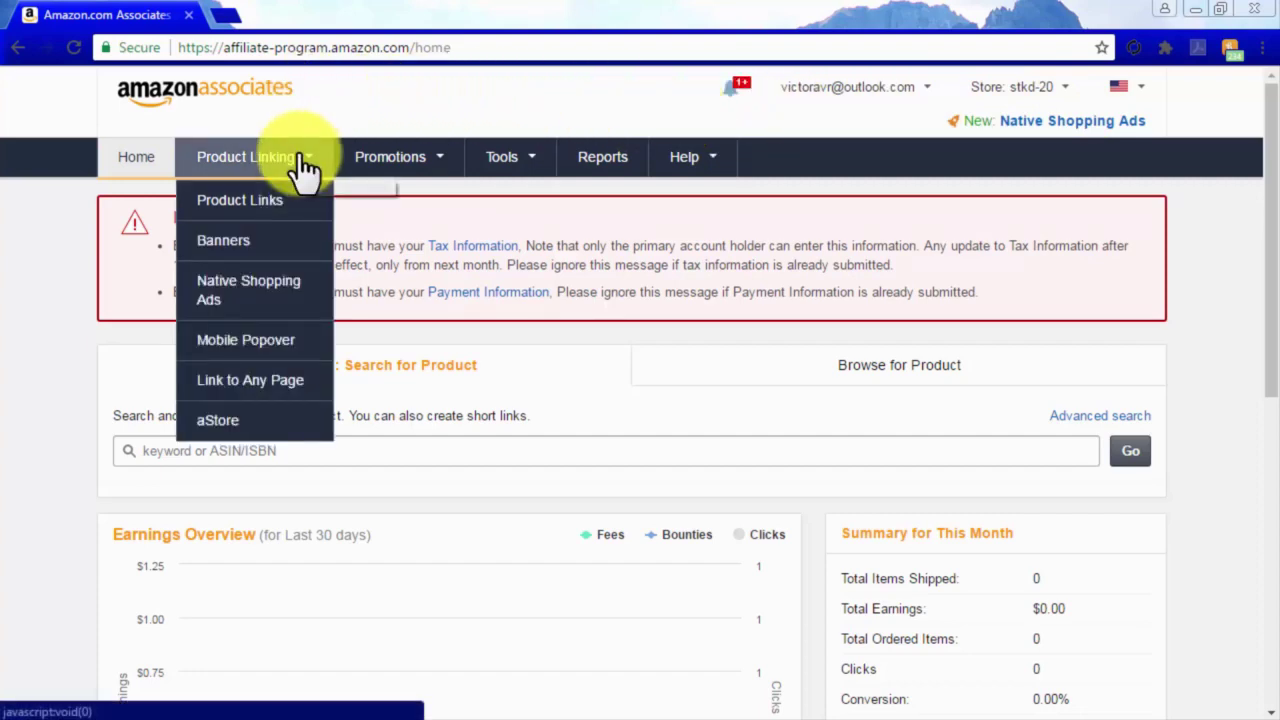
click(298, 284)
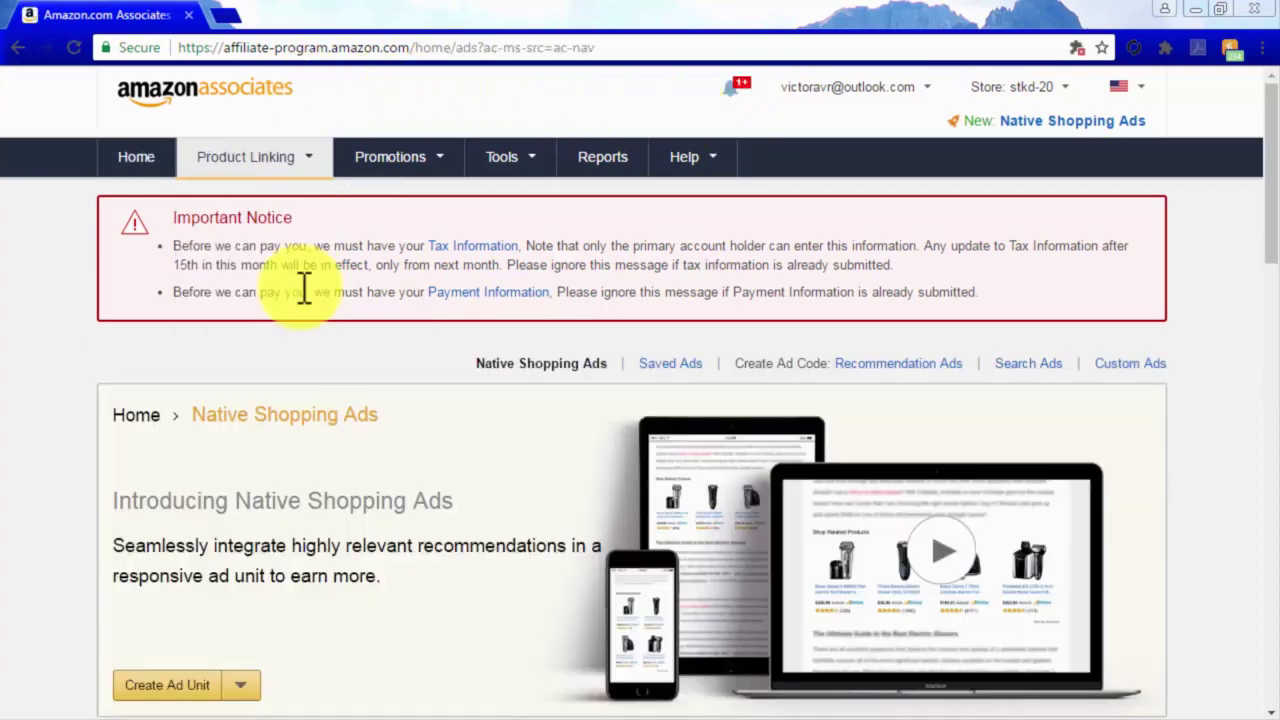
scroll(420, 449, down, 3)
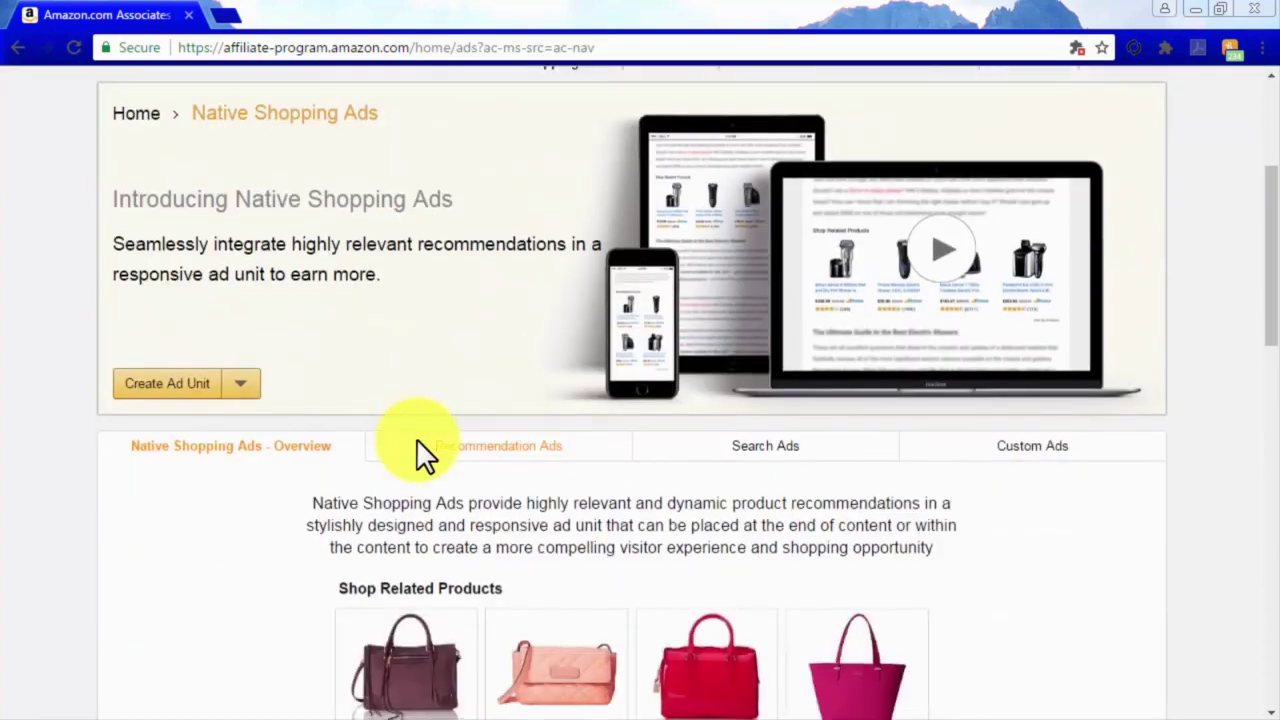
click(241, 386)
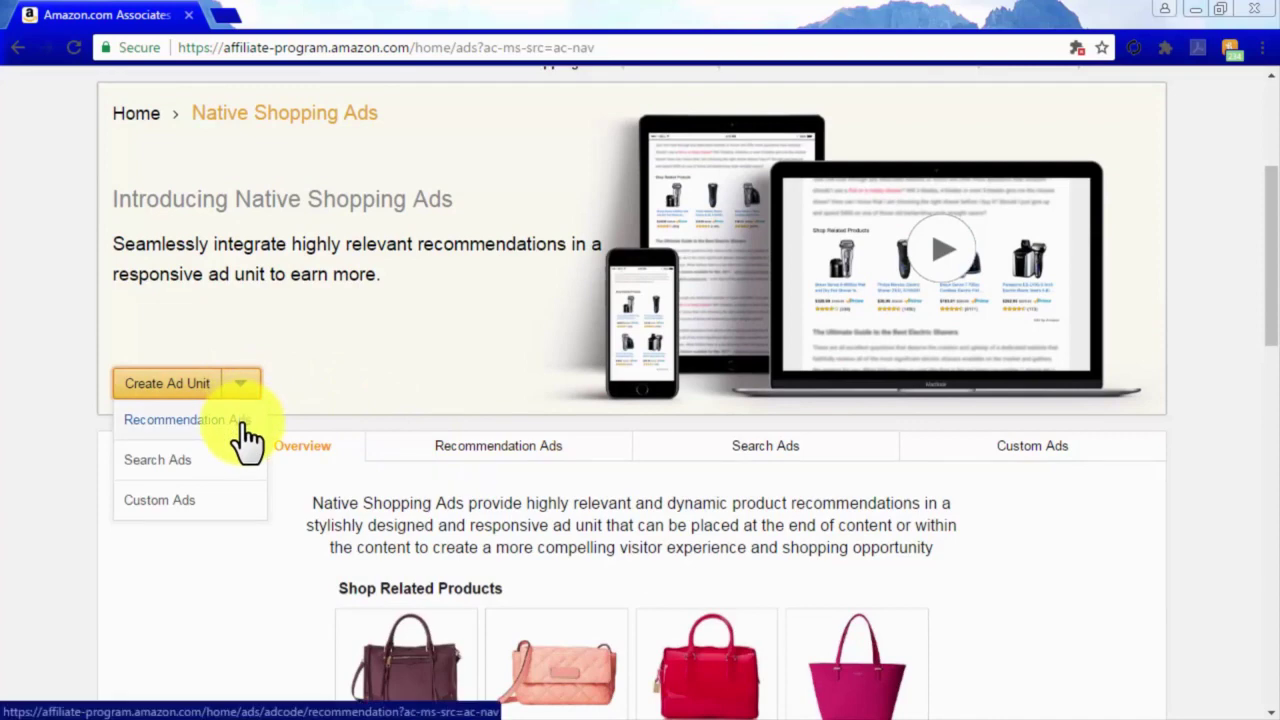
click(243, 422)
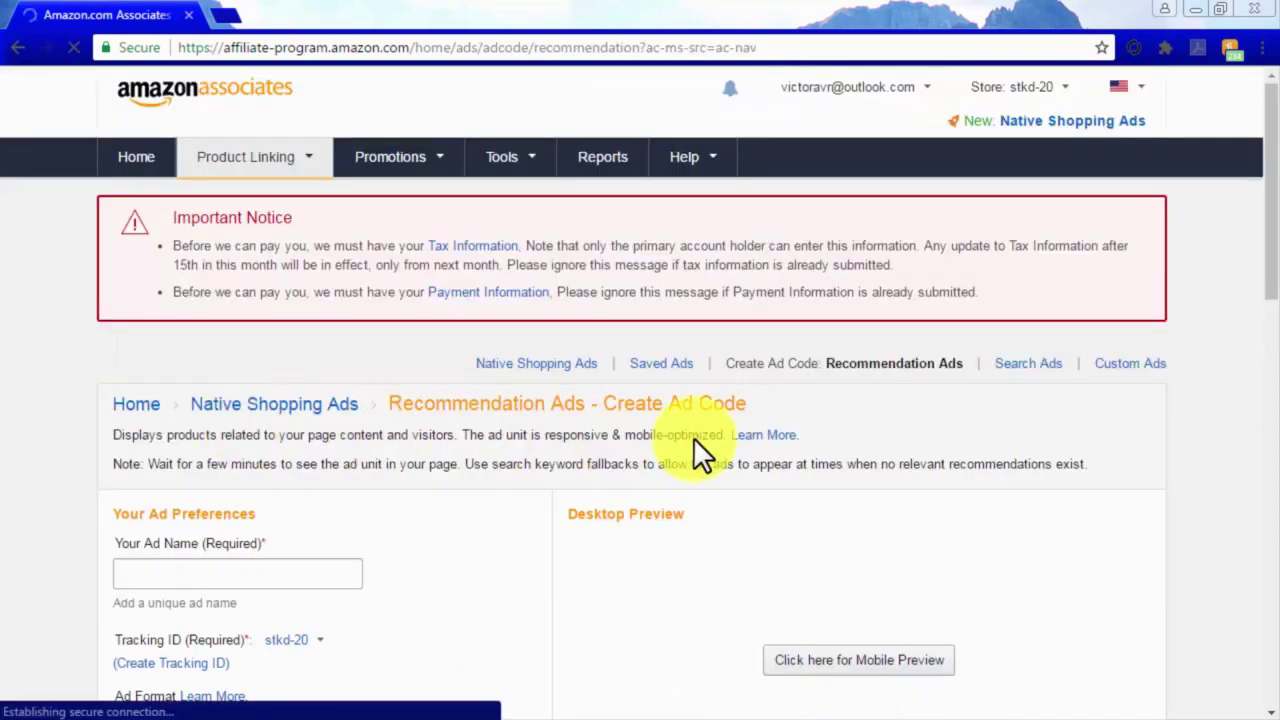
Name the ad 'nativead1', keep tracking ID stkd-20, and use the Grid format.
scroll(1255, 448, down, 3)
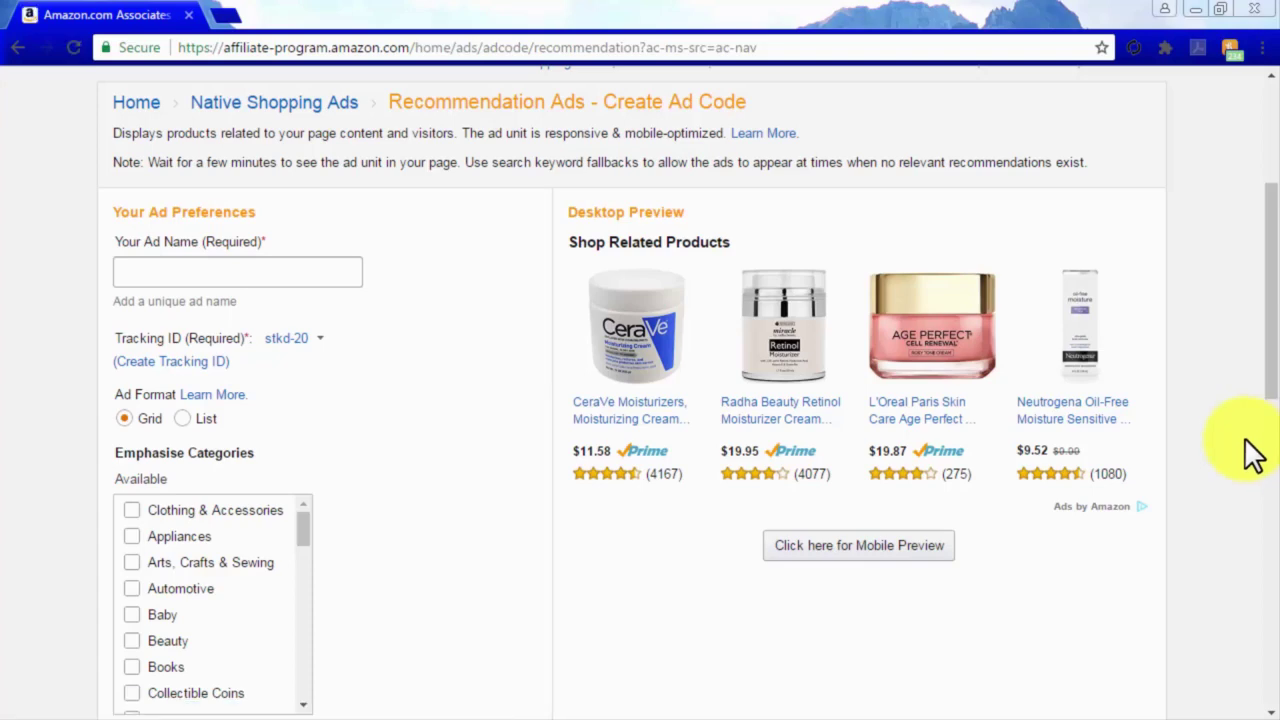
click(299, 275)
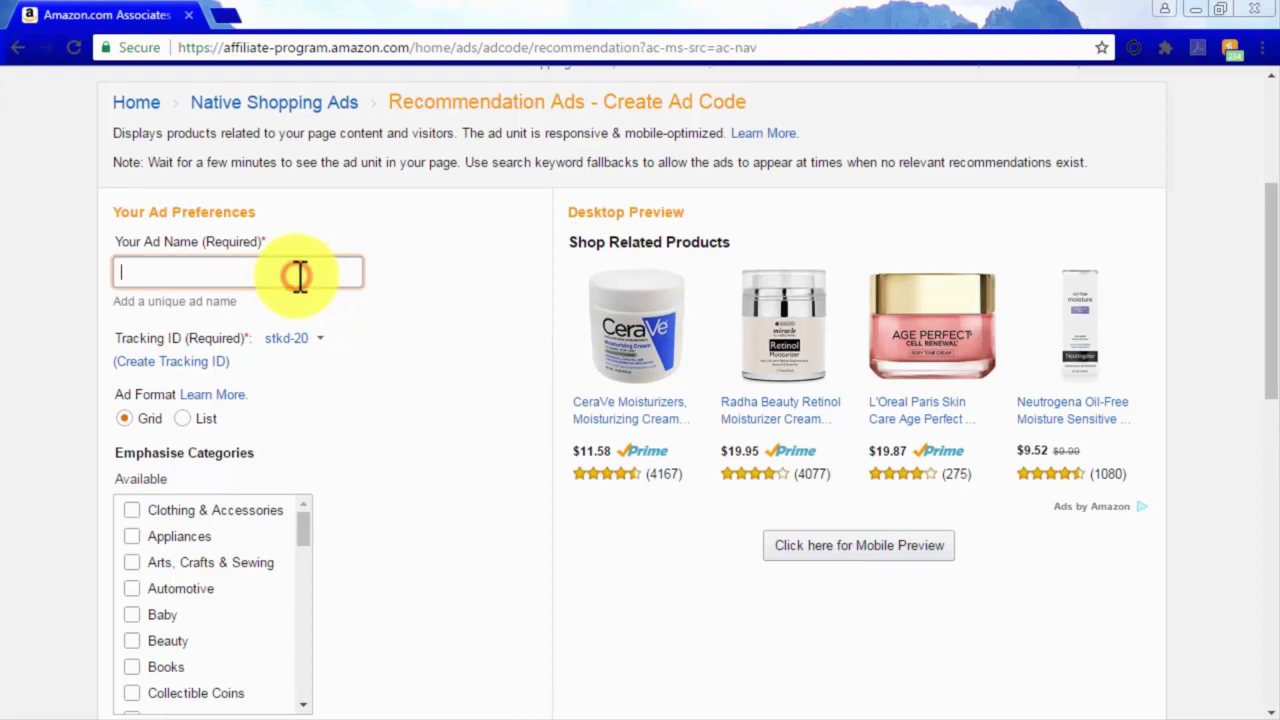
text(nativead1)
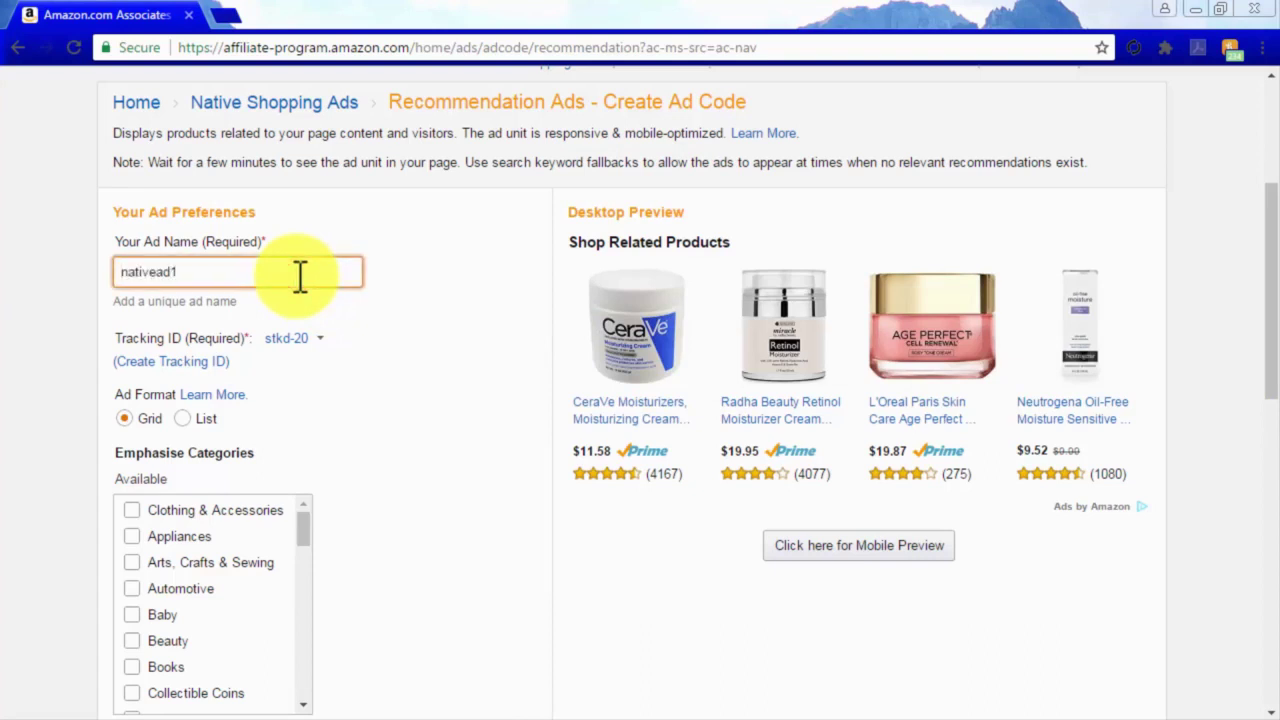
click(290, 338)
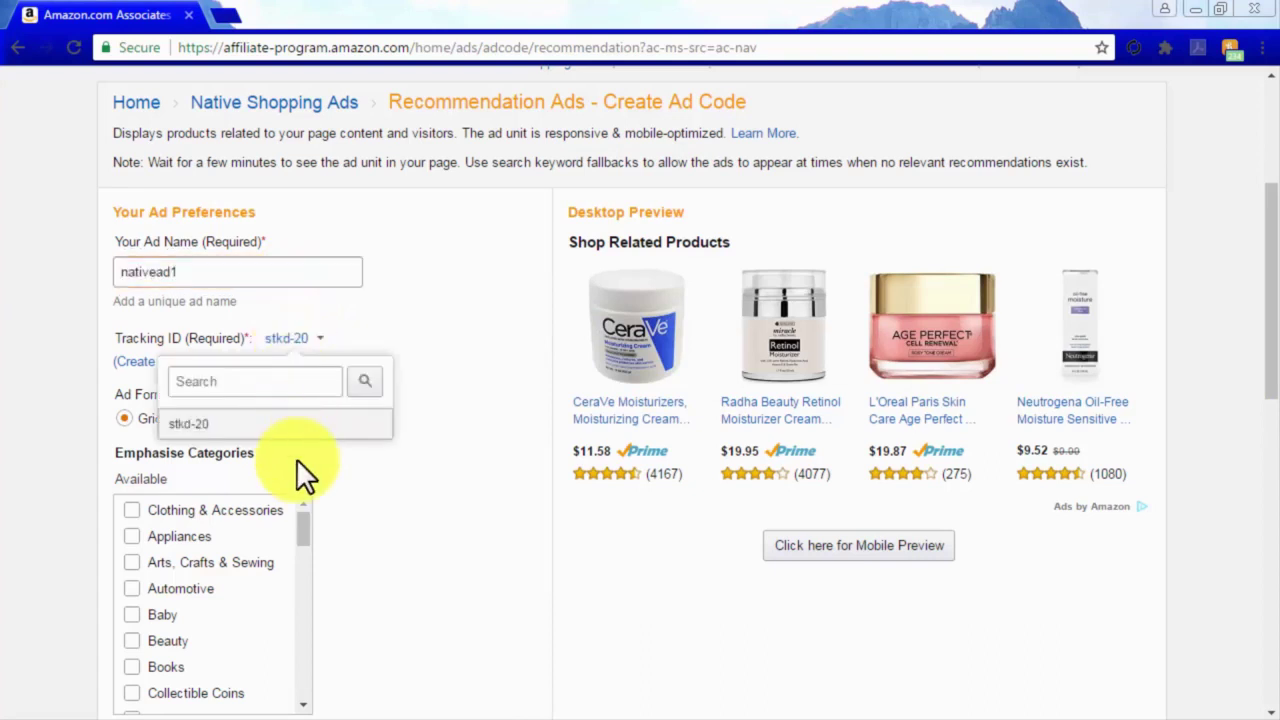
click(296, 458)
click(187, 417)
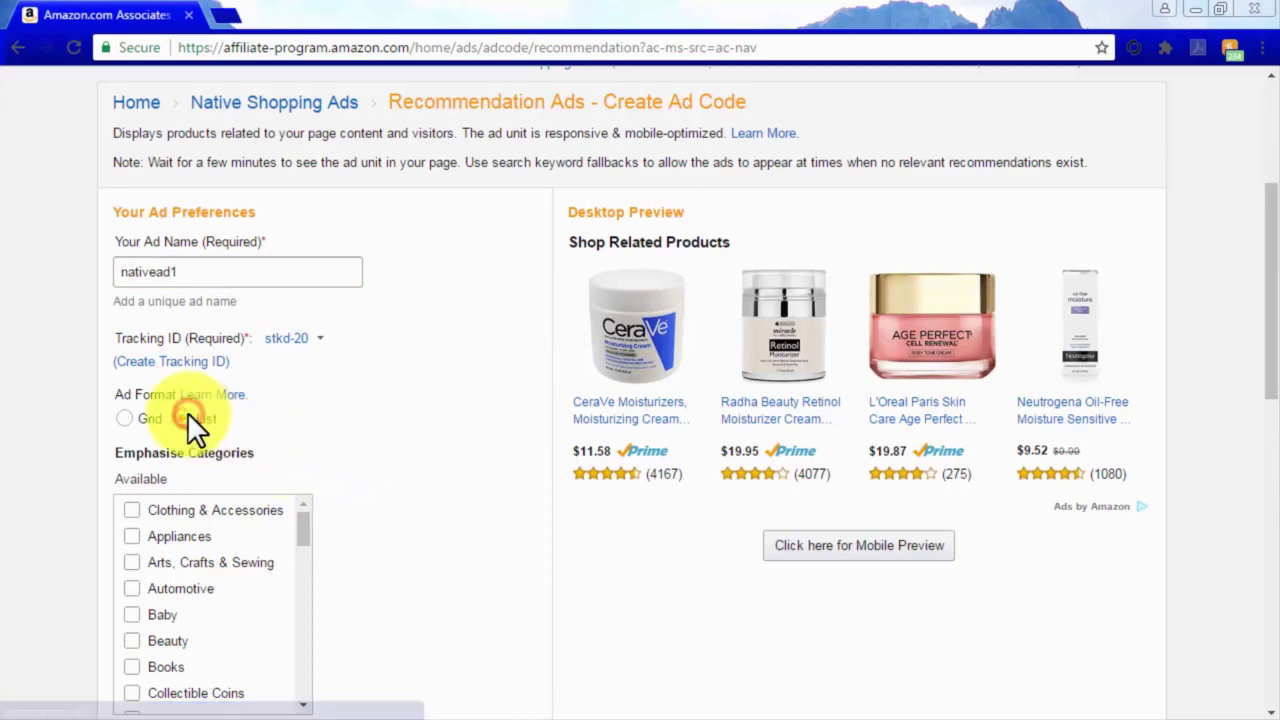
click(126, 416)
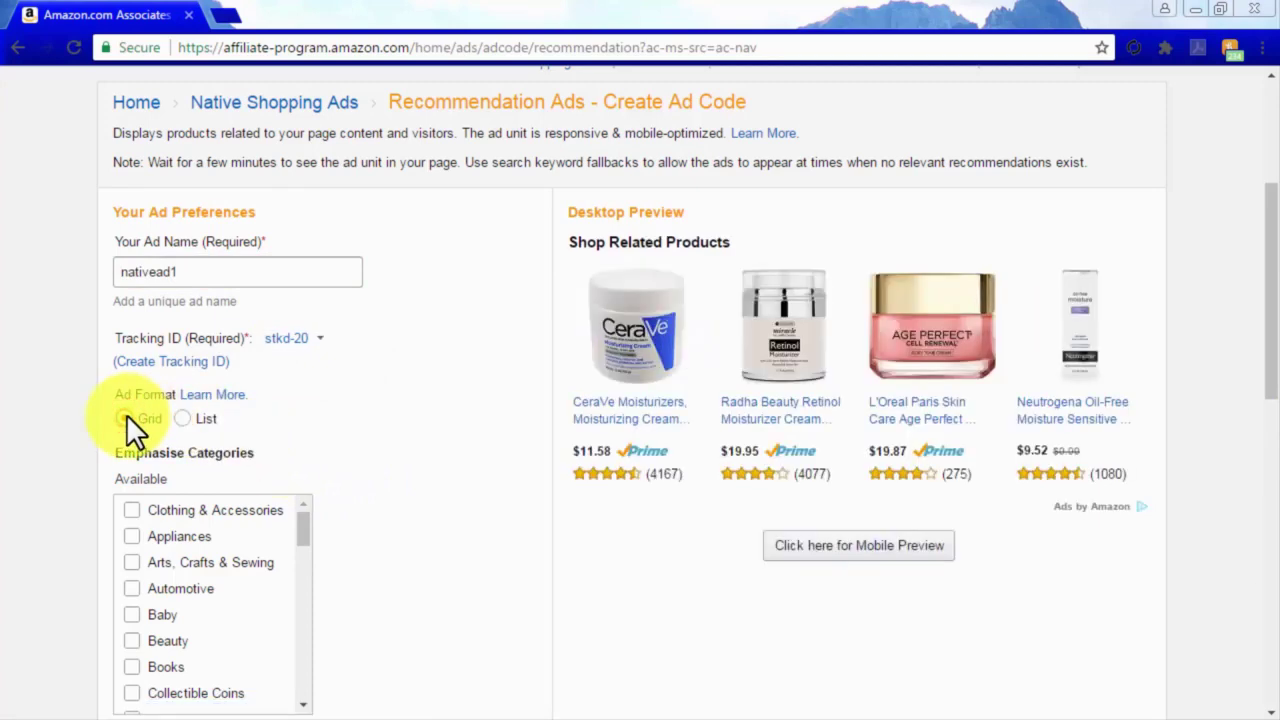
Emphasise Electronics with fallback keyword 'home theater systems', then go back to Native Shopping Ads.
scroll(341, 522, down, 3)
drag(299, 240, 295, 289)
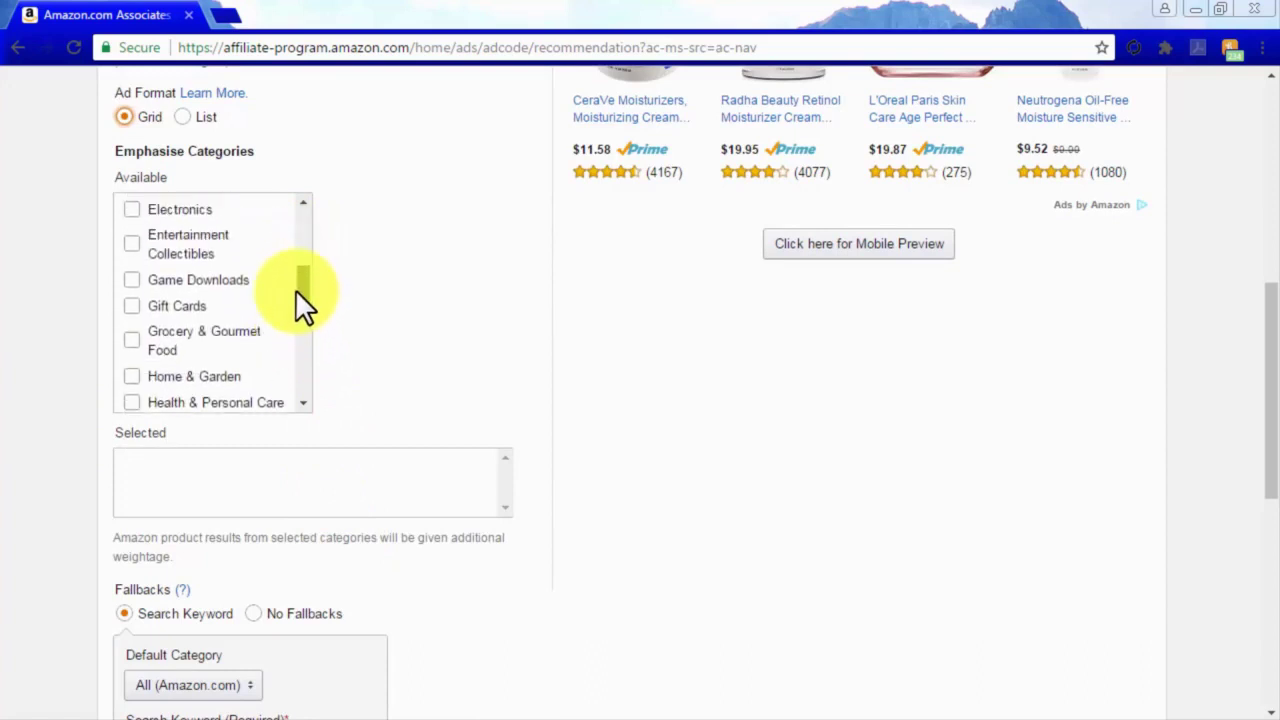
click(130, 202)
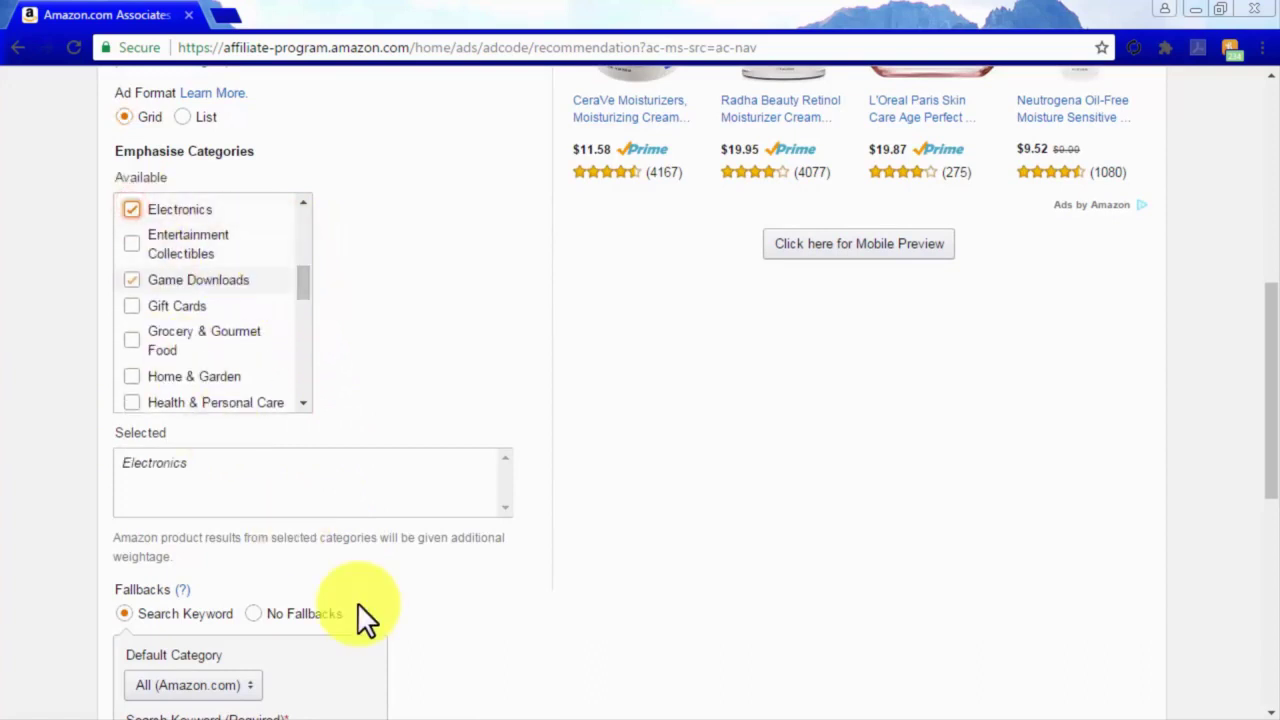
scroll(366, 620, down, 2)
click(286, 550)
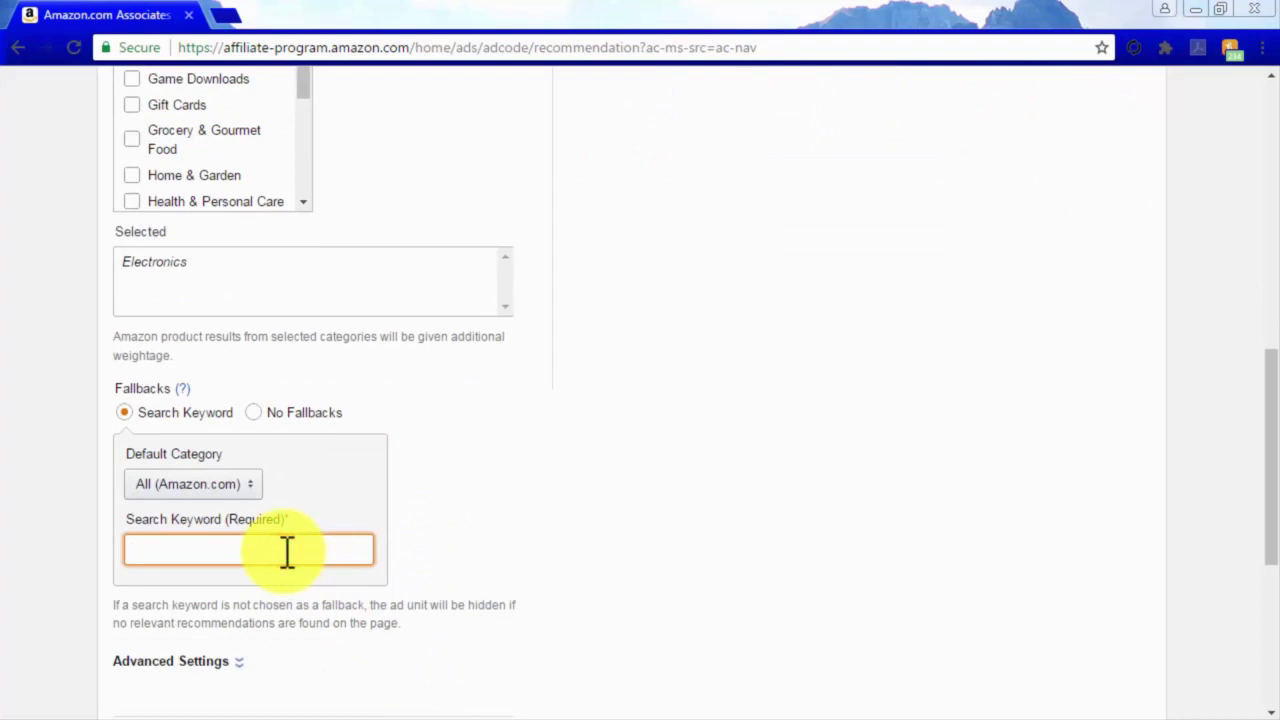
text(home theater systems)
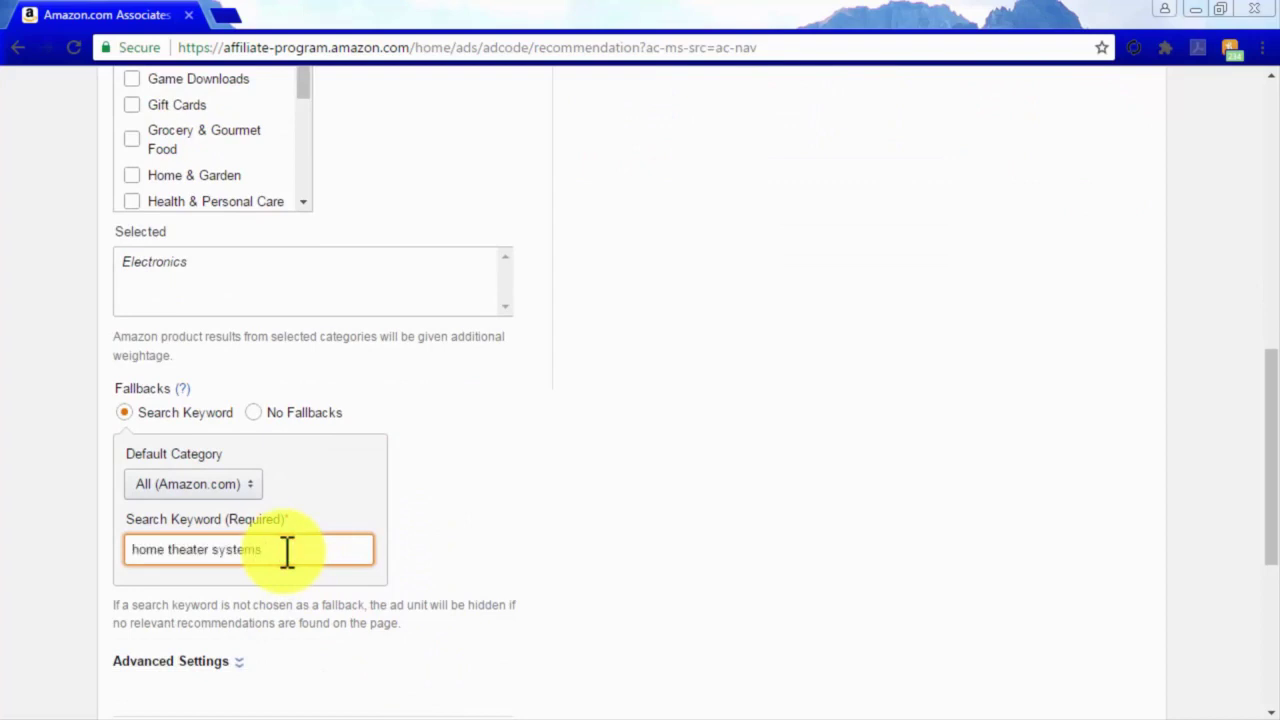
scroll(535, 632, down, 2)
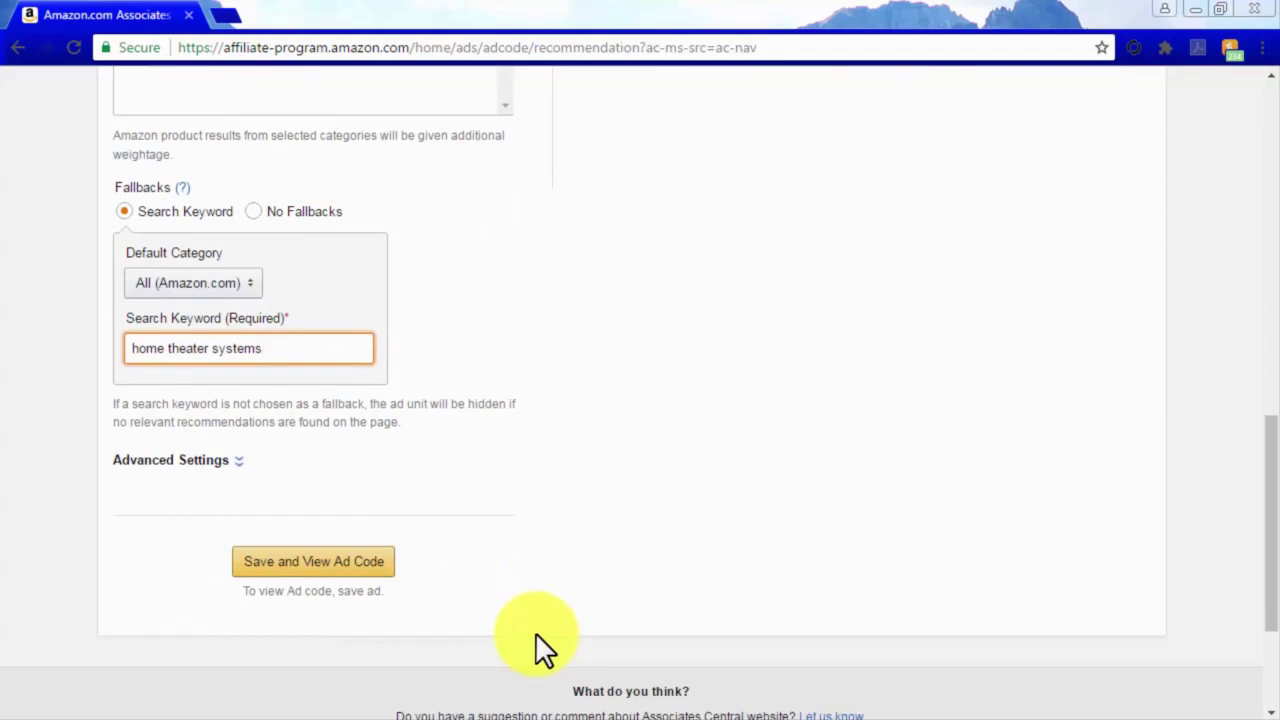
scroll(535, 632, up, 7)
scroll(535, 632, up, 3)
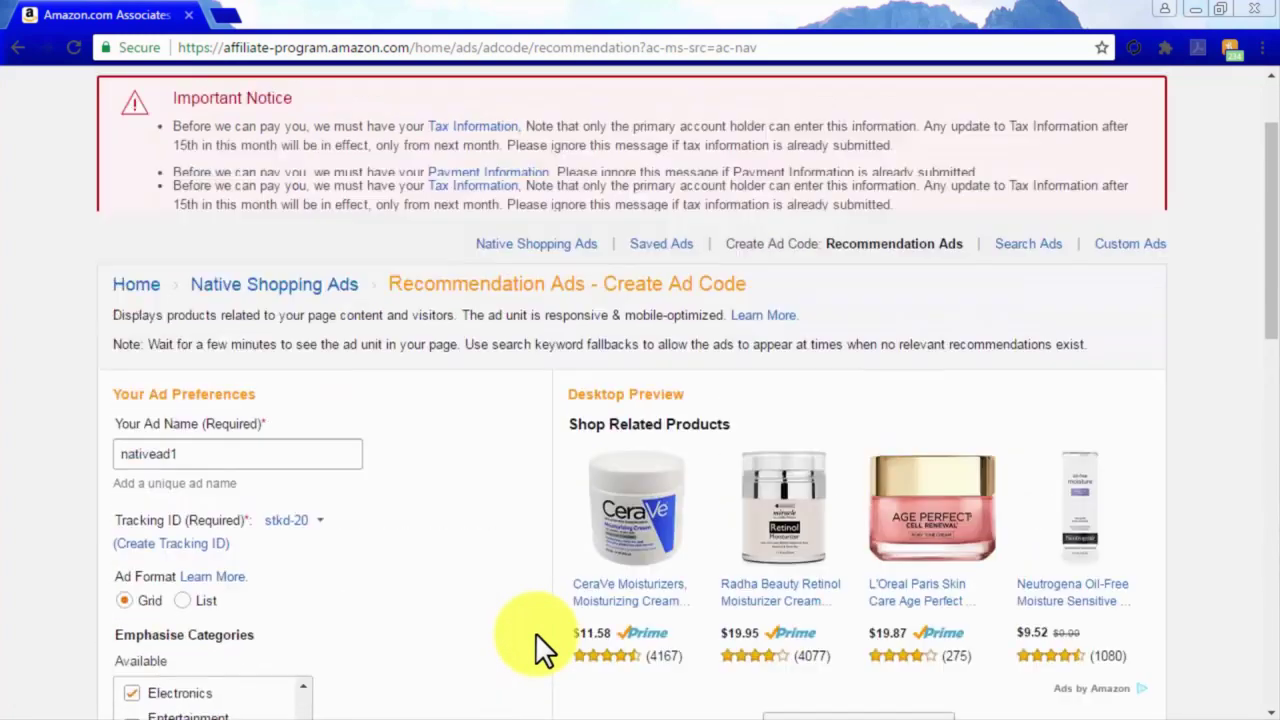
click(299, 407)
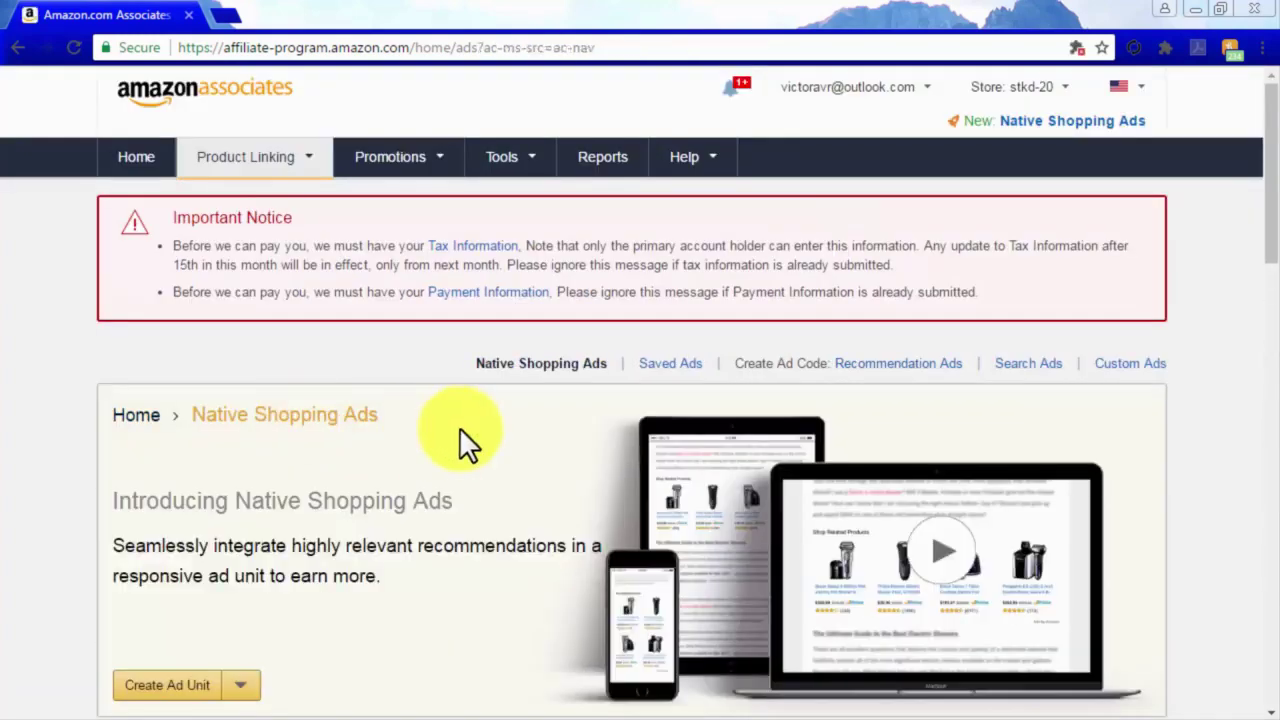
Start a new Search Ads unit and keep it in Grid format after previewing List.
scroll(459, 430, down, 3)
click(232, 385)
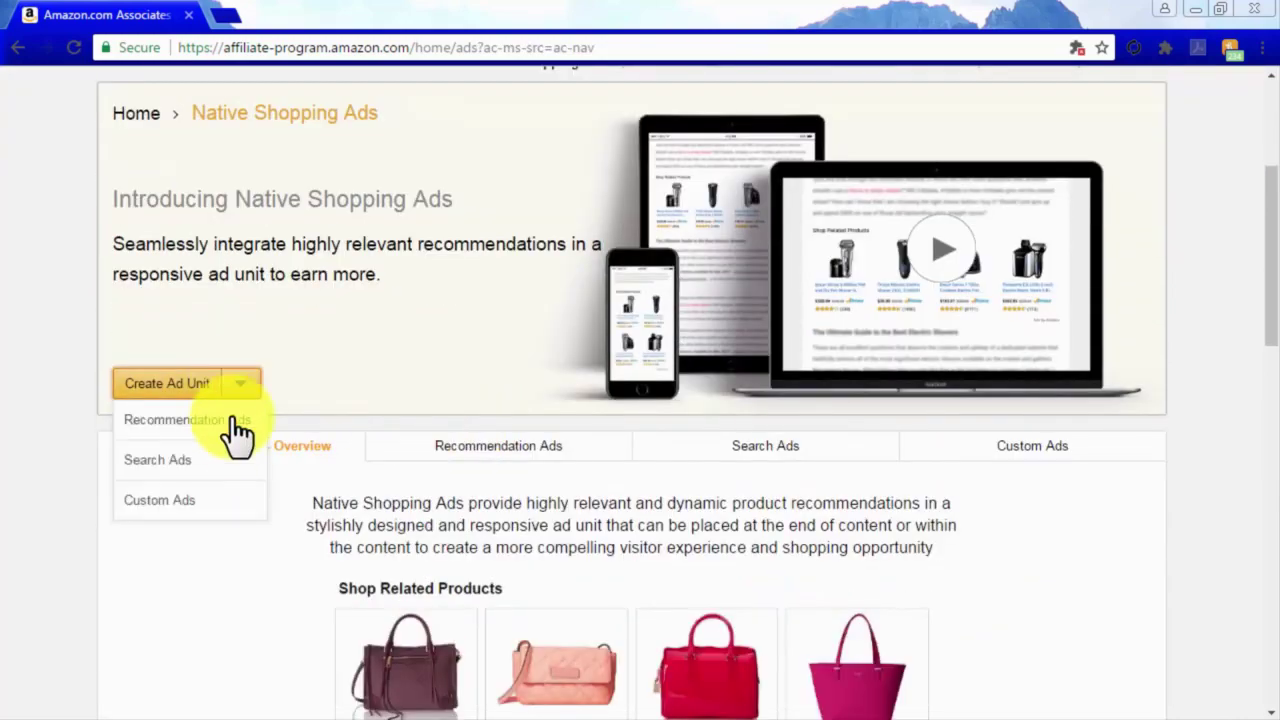
click(232, 456)
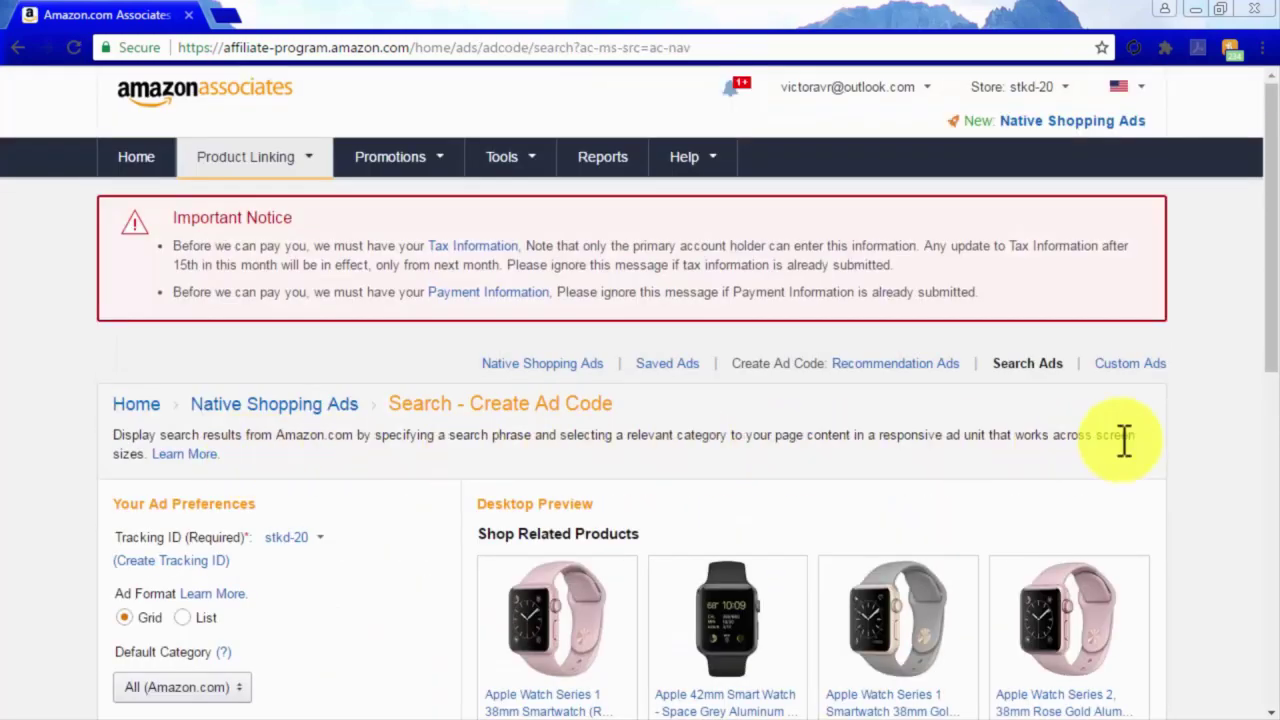
scroll(1178, 430, down, 2)
scroll(1178, 443, down, 1)
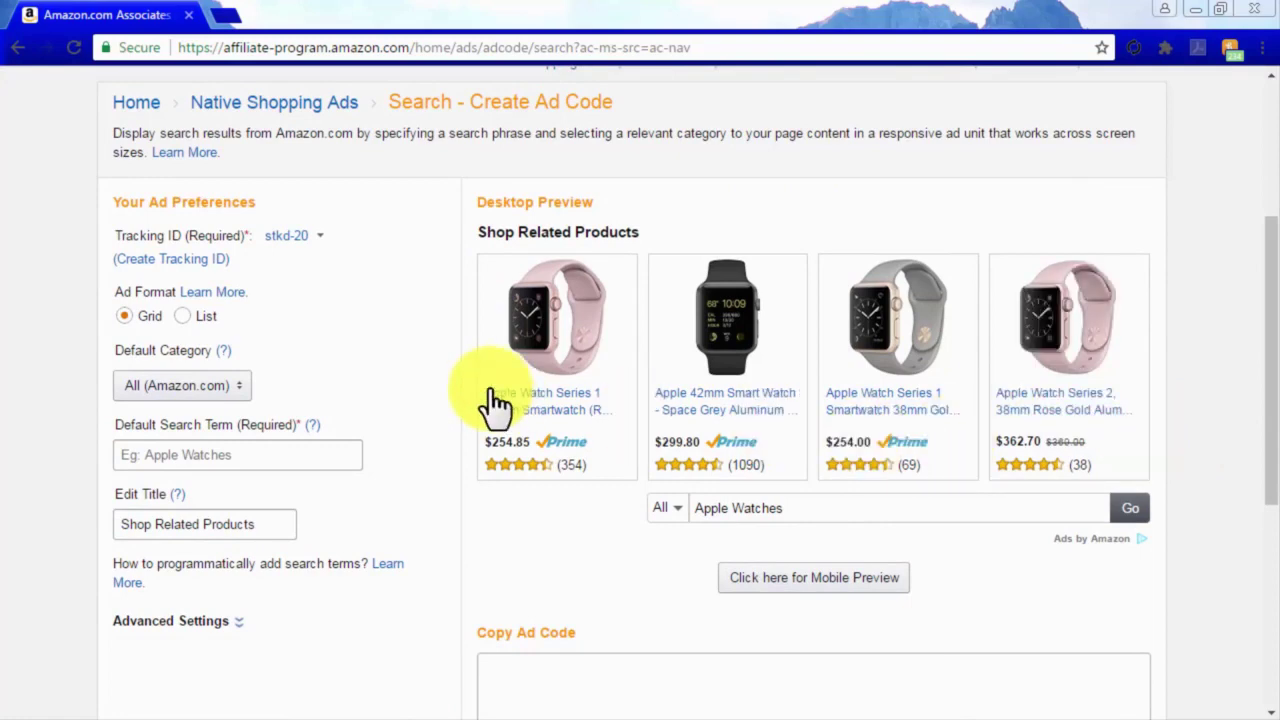
click(178, 316)
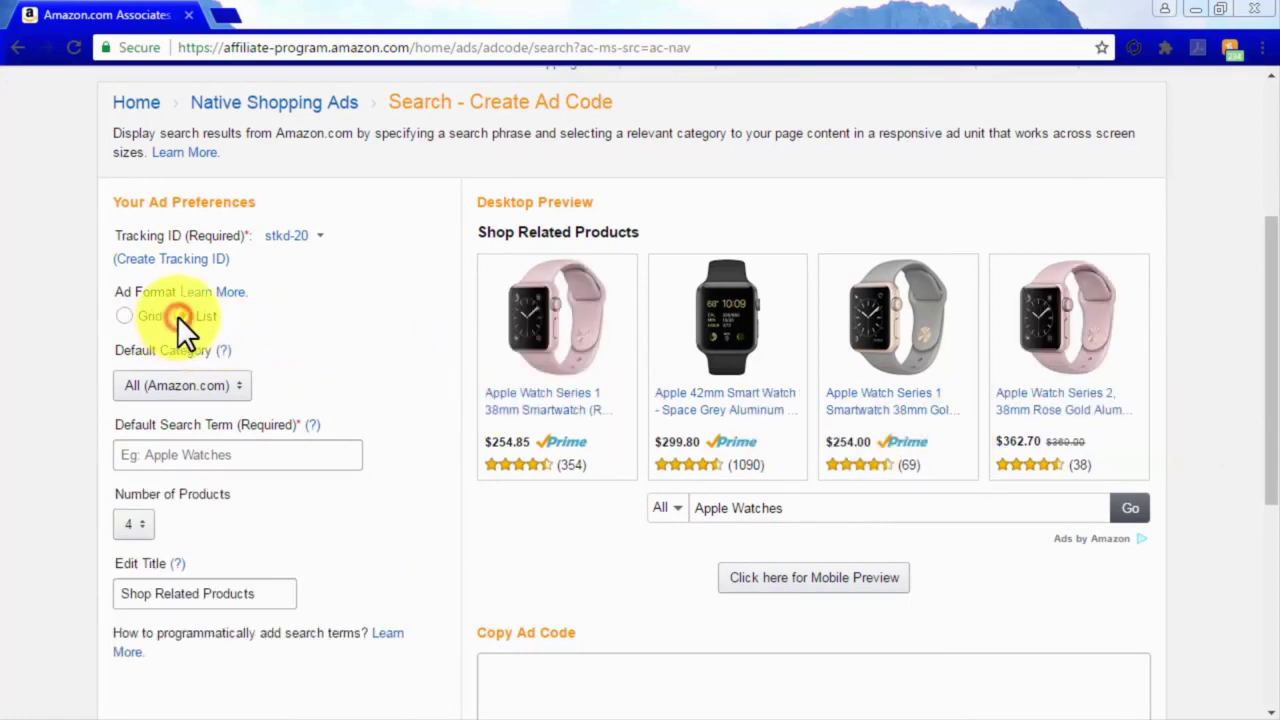
click(124, 315)
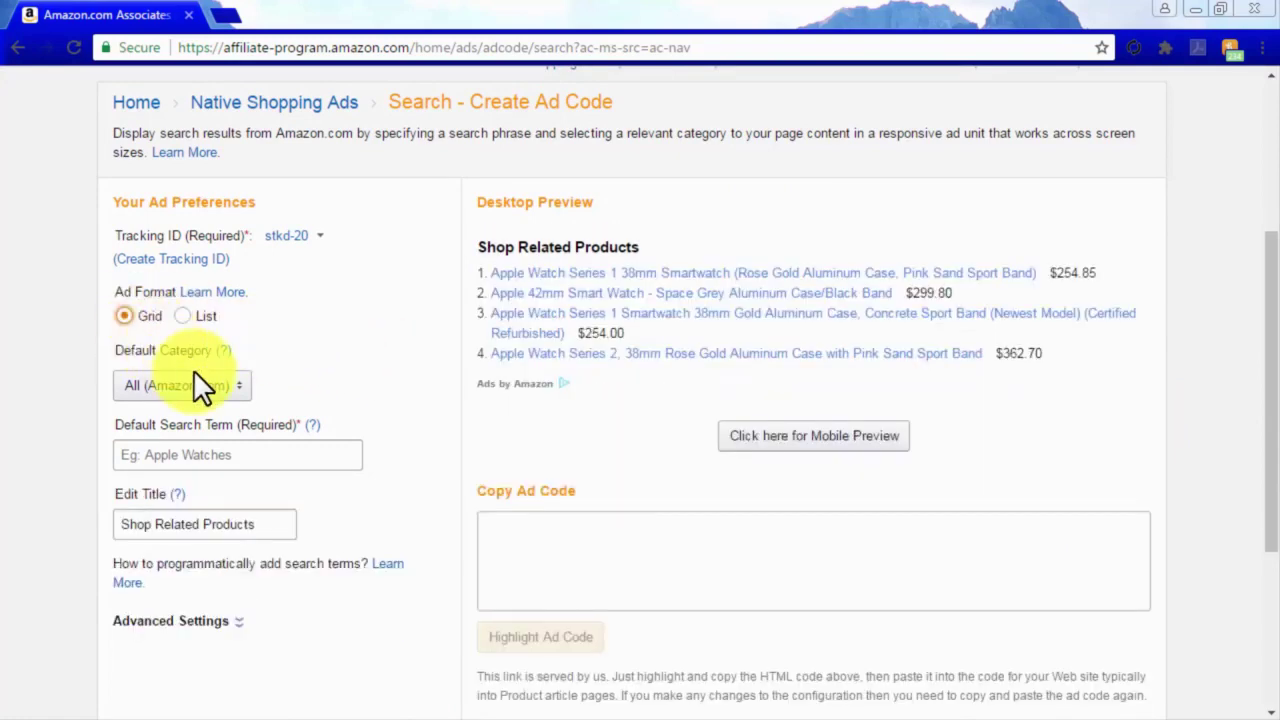
Set the search ad's default category to Electronics and default search term to 'home theater'.
click(210, 388)
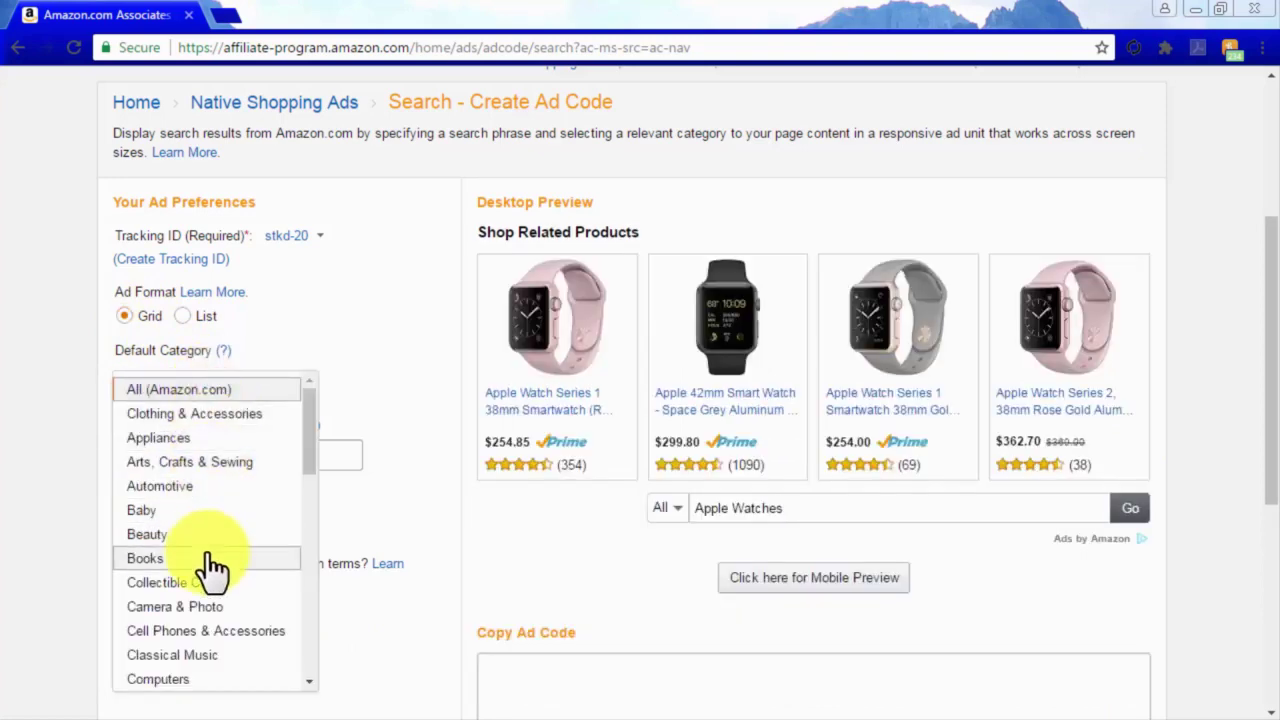
scroll(206, 568, down, 3)
click(206, 528)
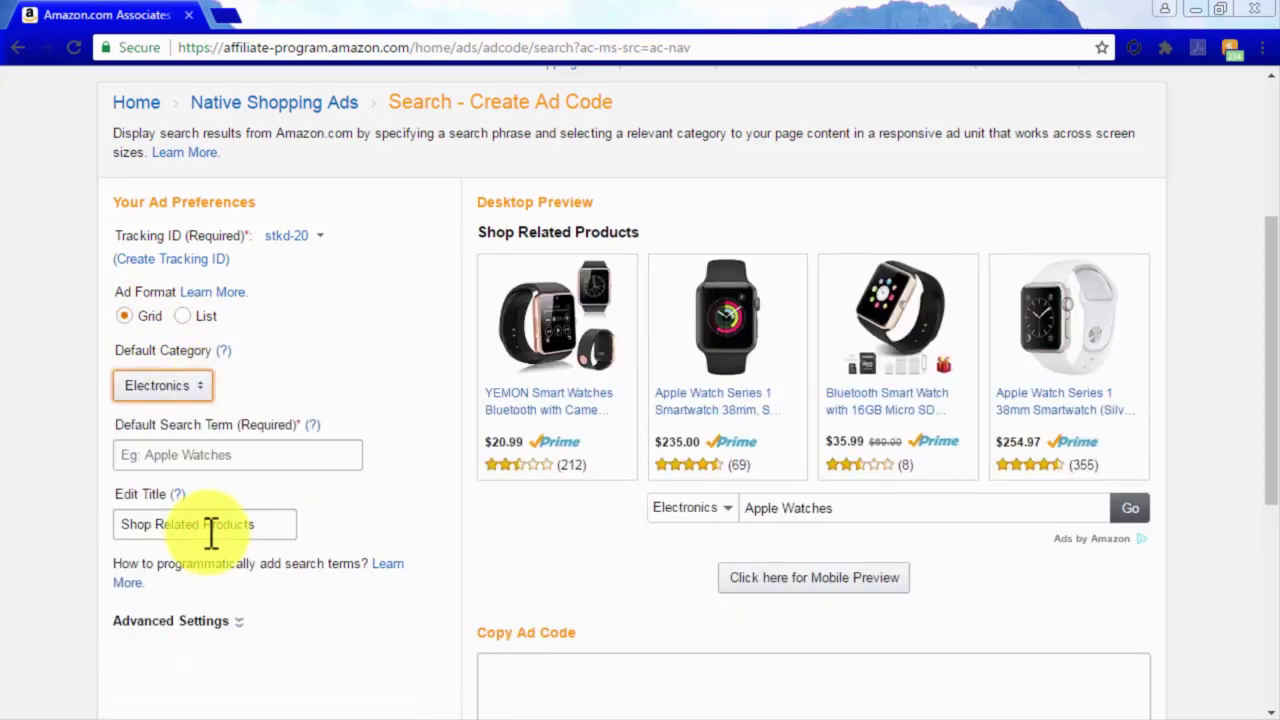
click(258, 456)
text(home theater)
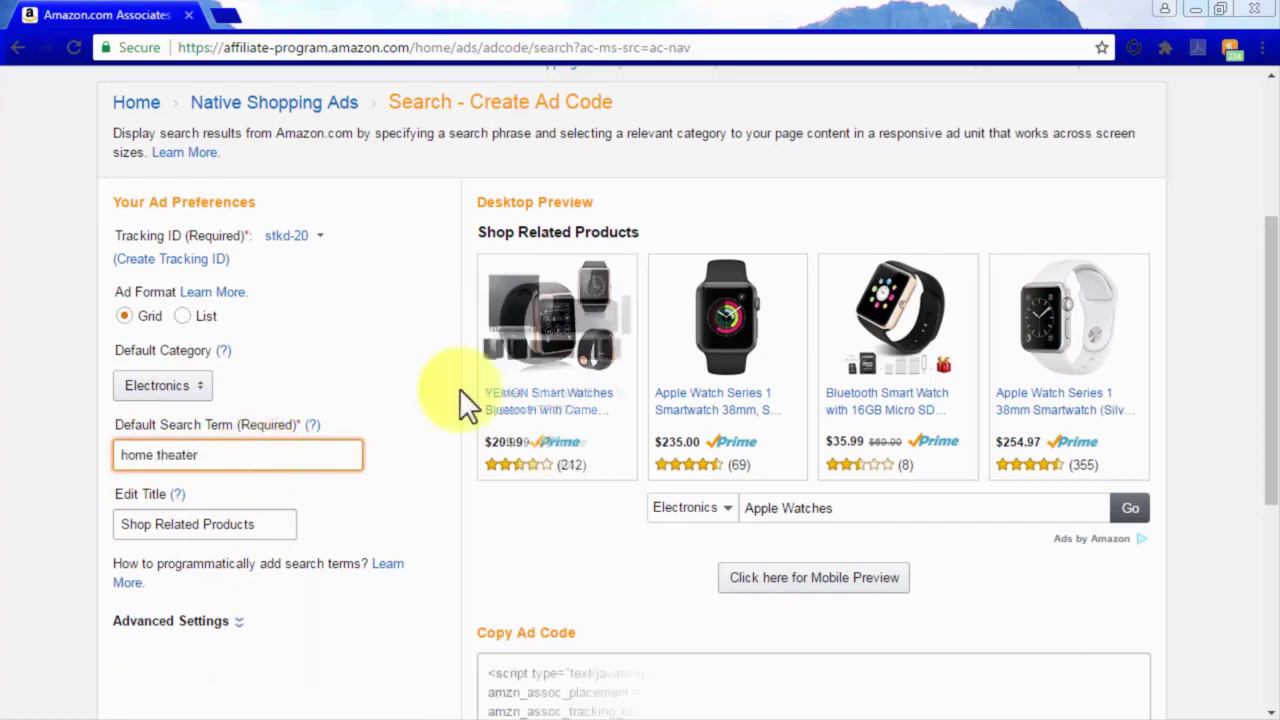
Highlight the complete search ad code, then return to Native Shopping Ads.
scroll(456, 479, down, 3)
scroll(457, 491, down, 1)
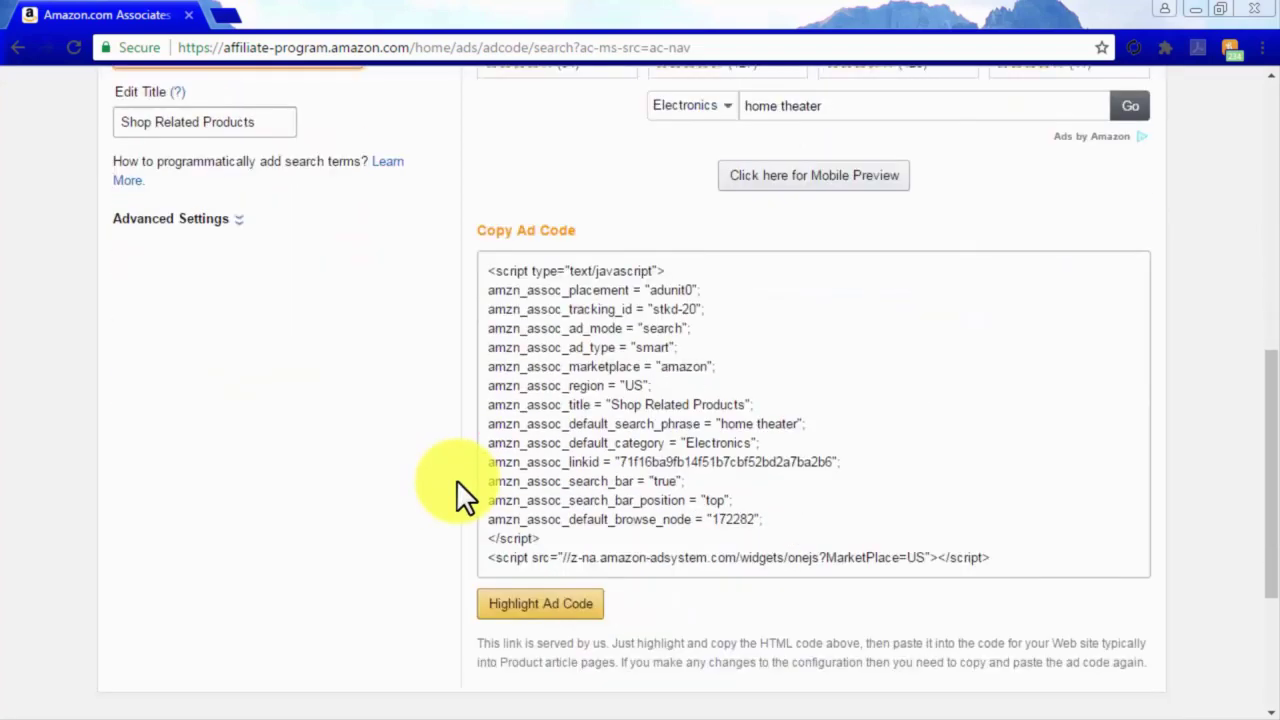
click(978, 563)
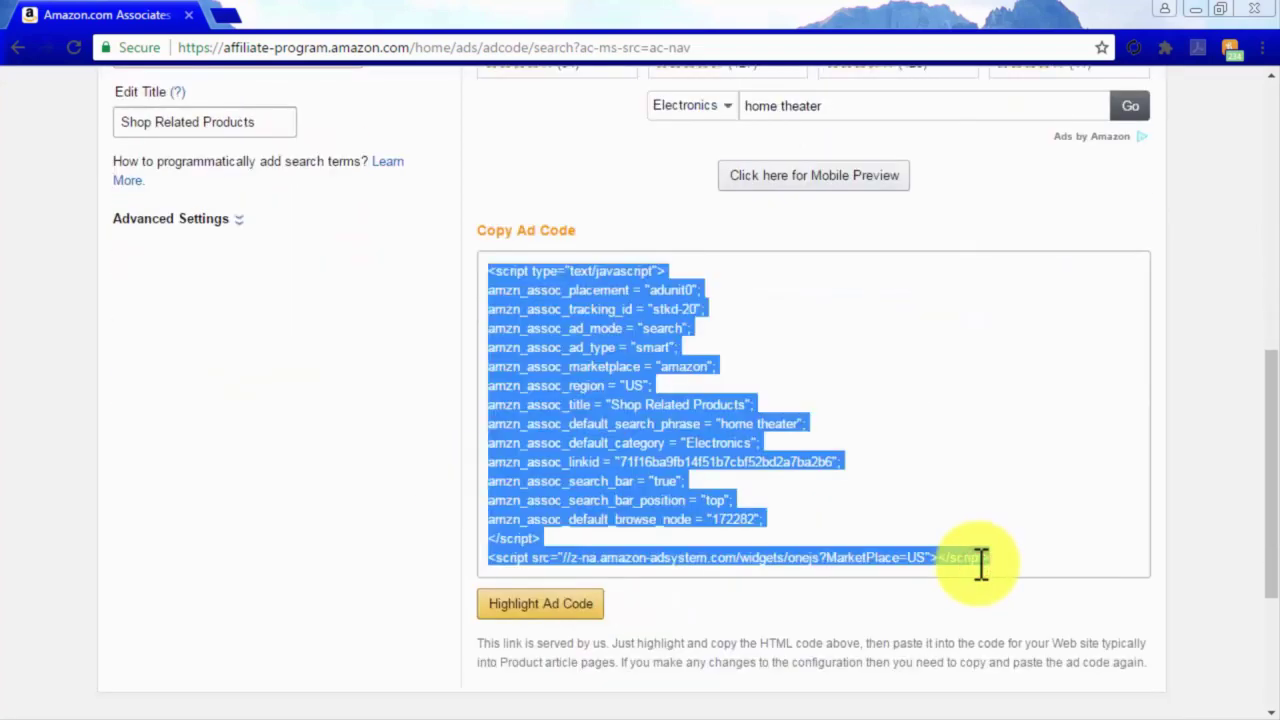
scroll(978, 563, up, 6)
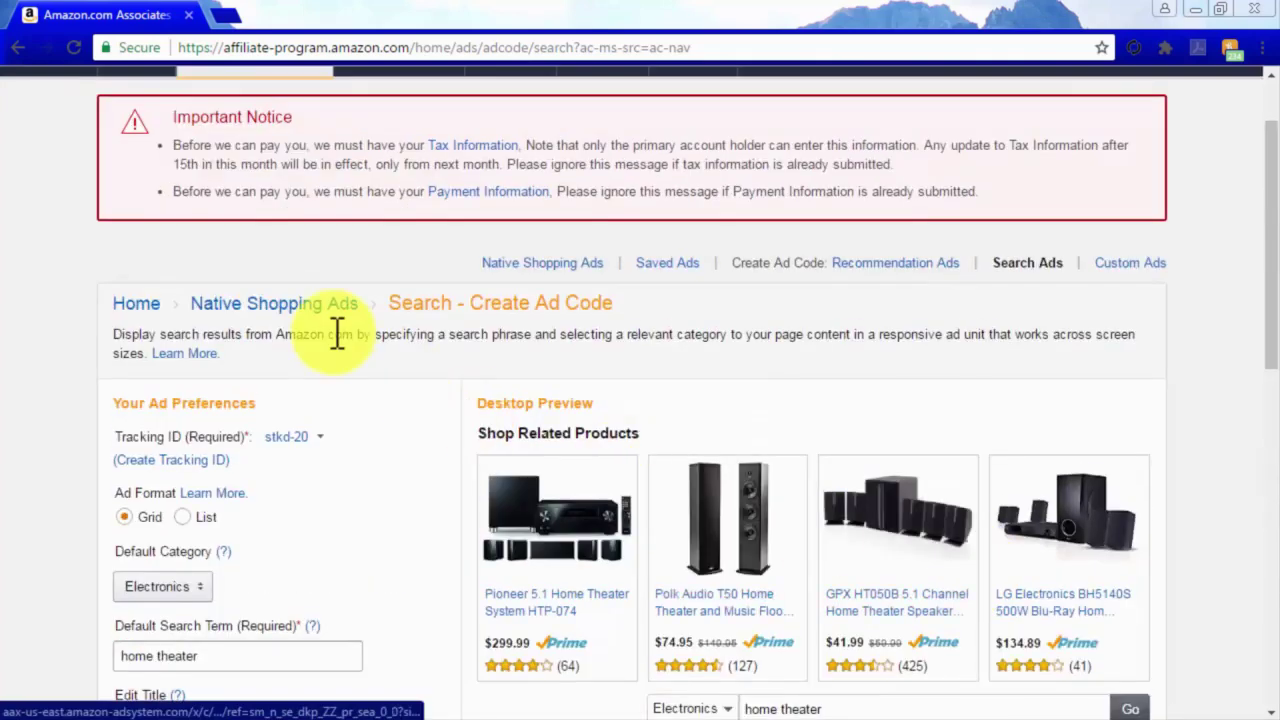
click(276, 302)
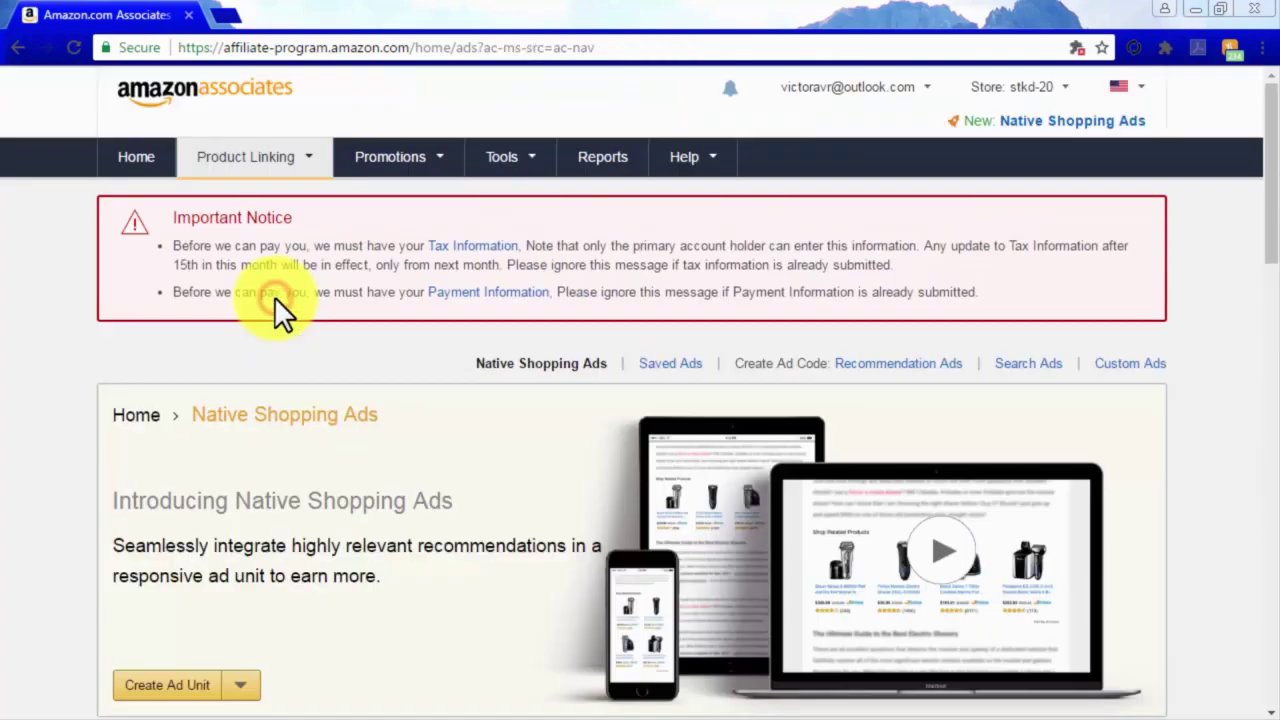
Start a new Custom Ads unit and keep it in Grid format after previewing List.
scroll(443, 514, down, 1)
click(242, 486)
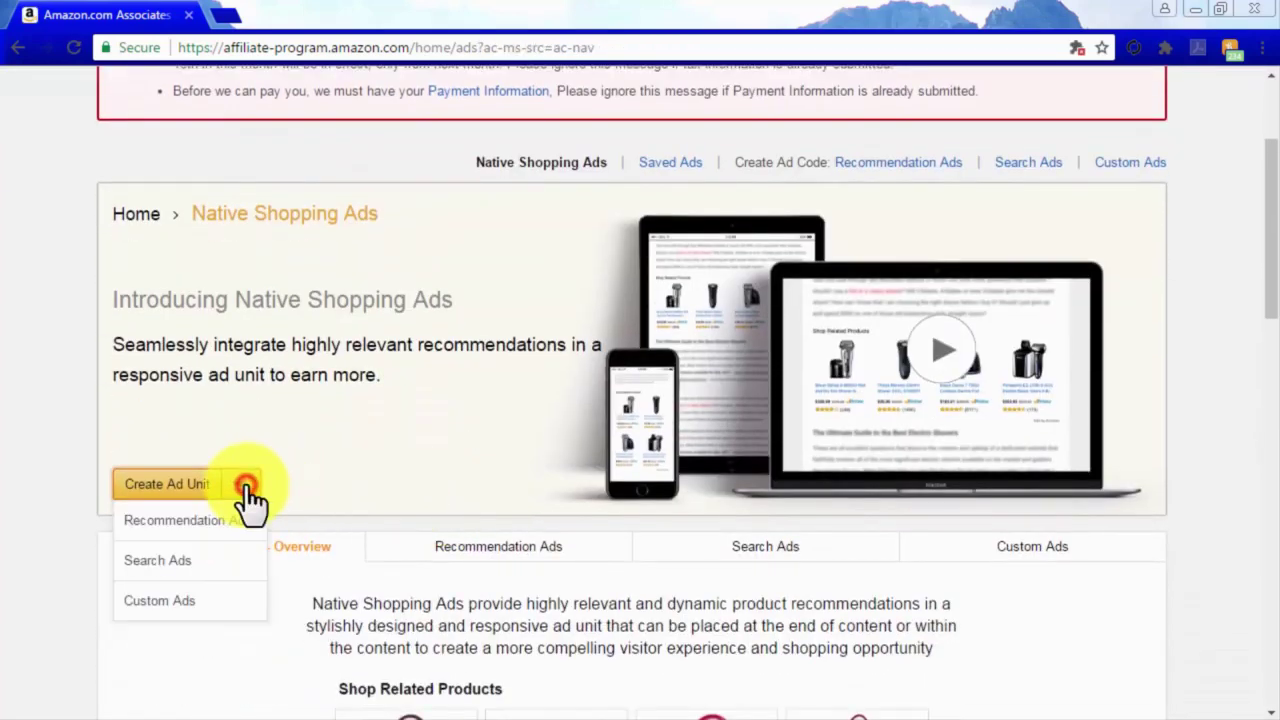
click(243, 605)
scroll(1220, 582, down, 3)
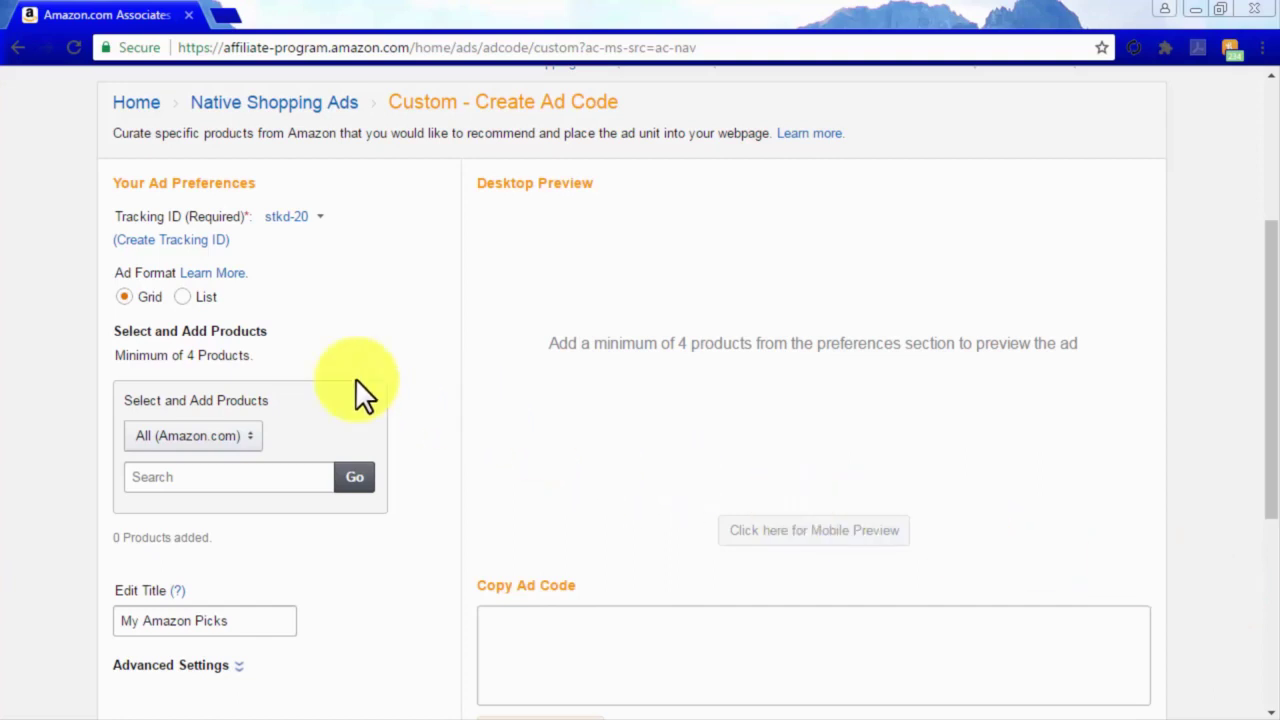
click(179, 298)
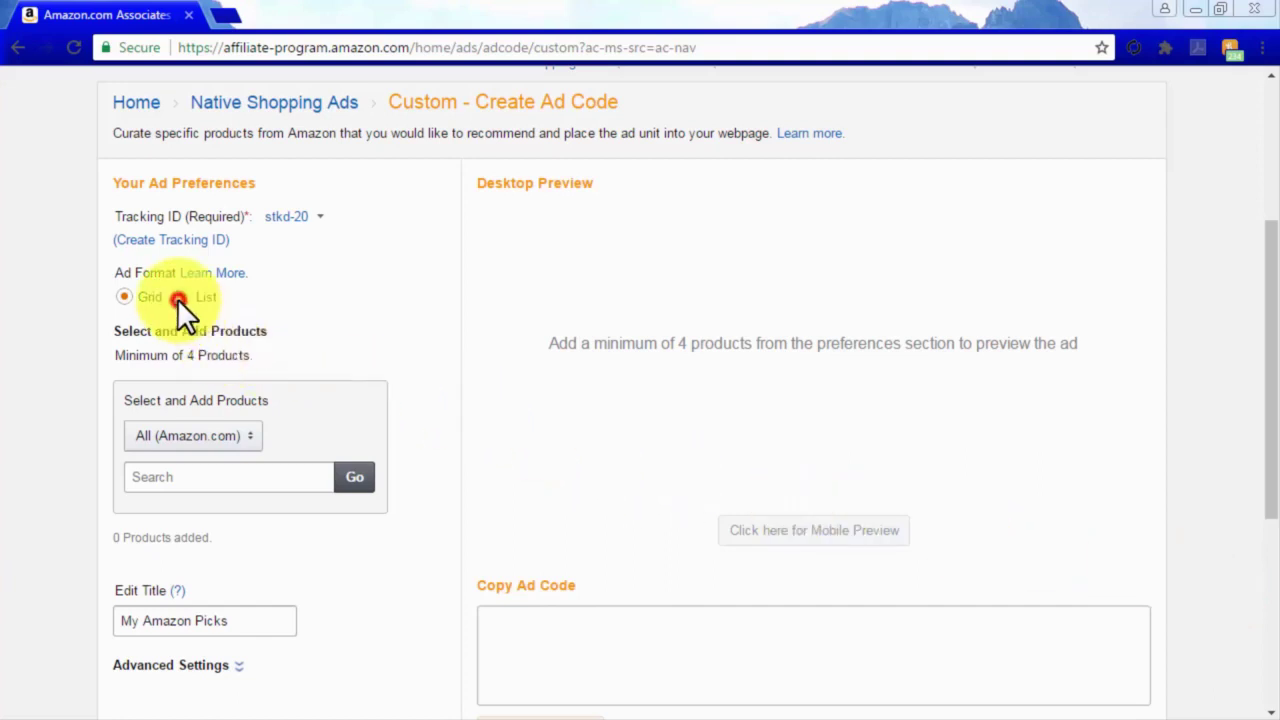
click(125, 296)
Search the Electronics category for 'onkyo' products.
click(235, 440)
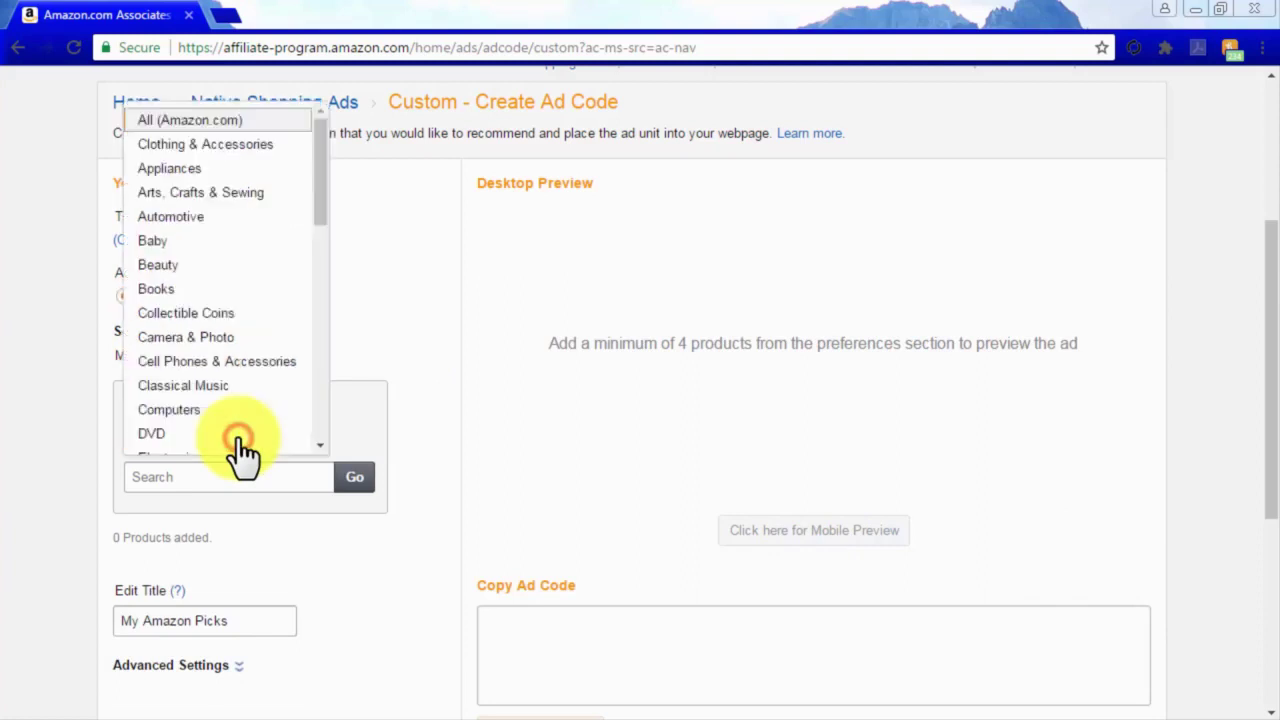
scroll(220, 395, down, 3)
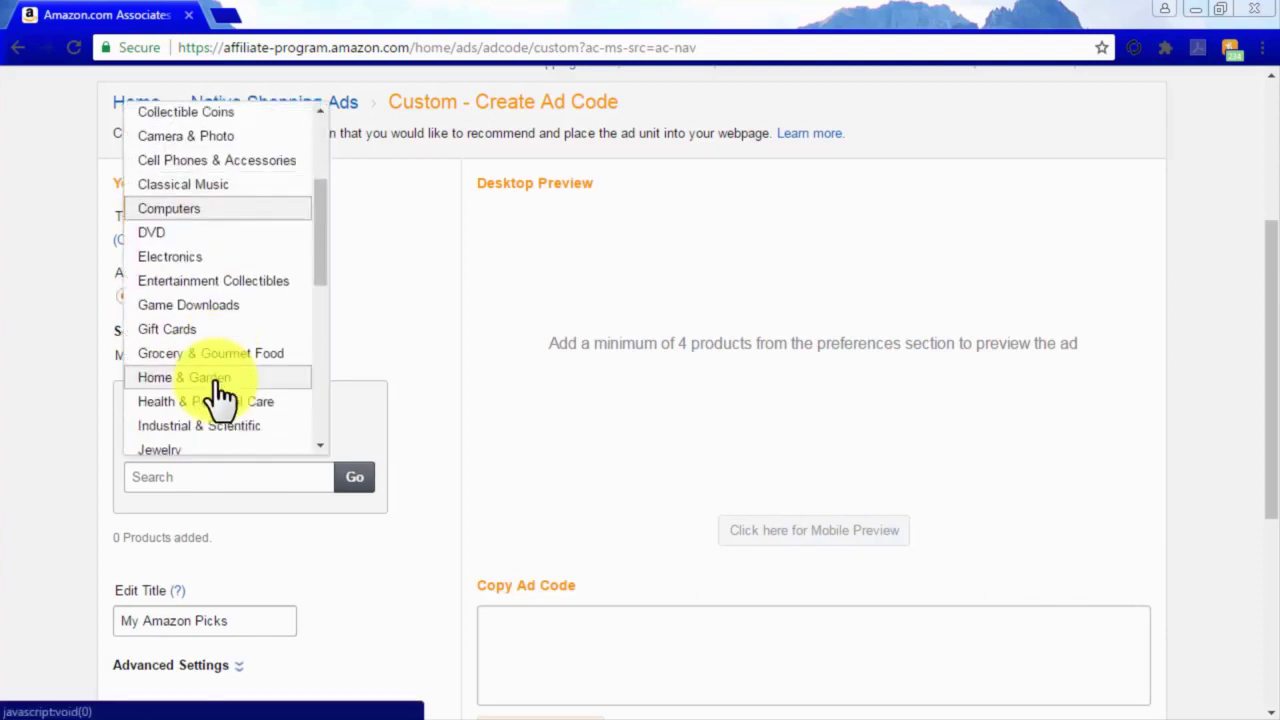
click(216, 257)
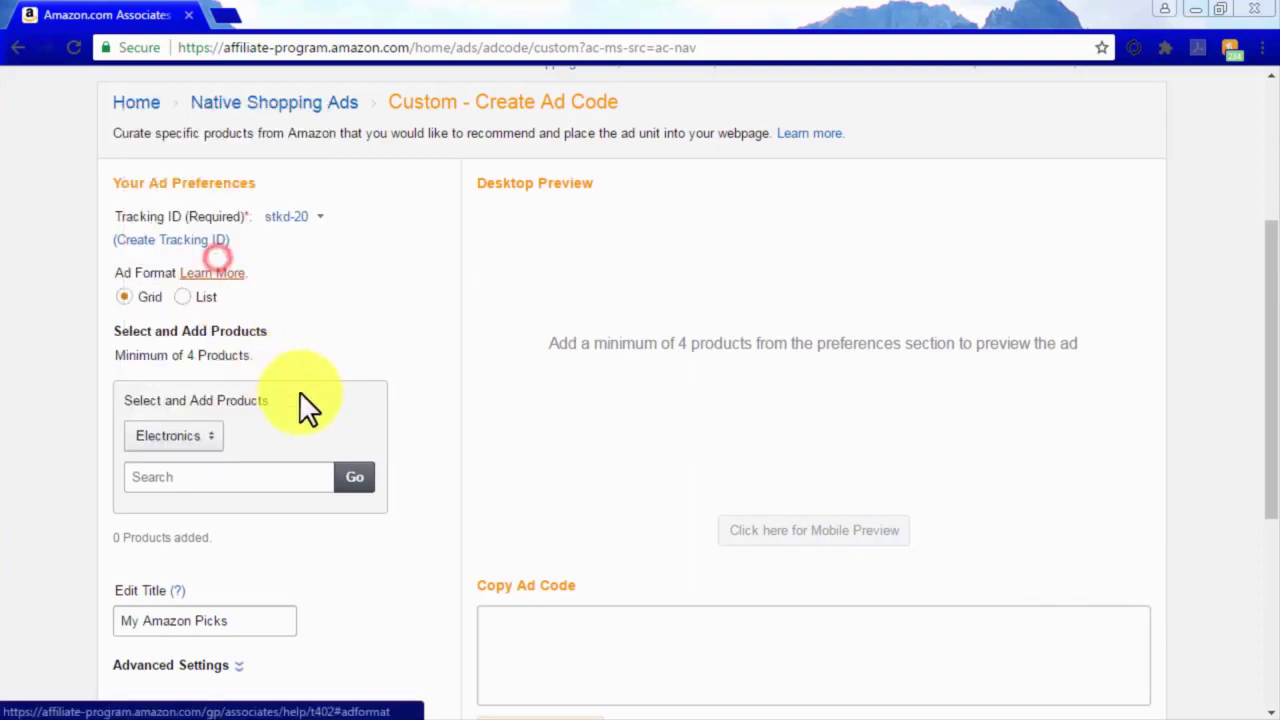
click(295, 476)
text(onkyo)
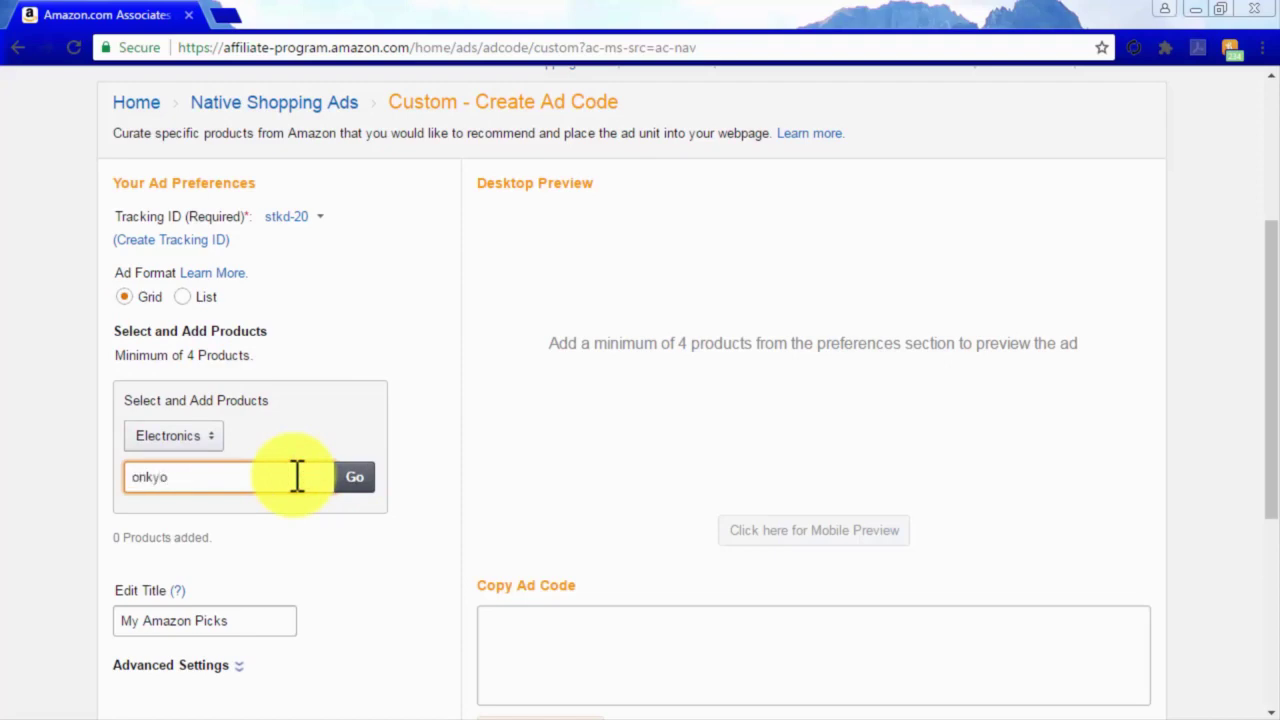
click(355, 478)
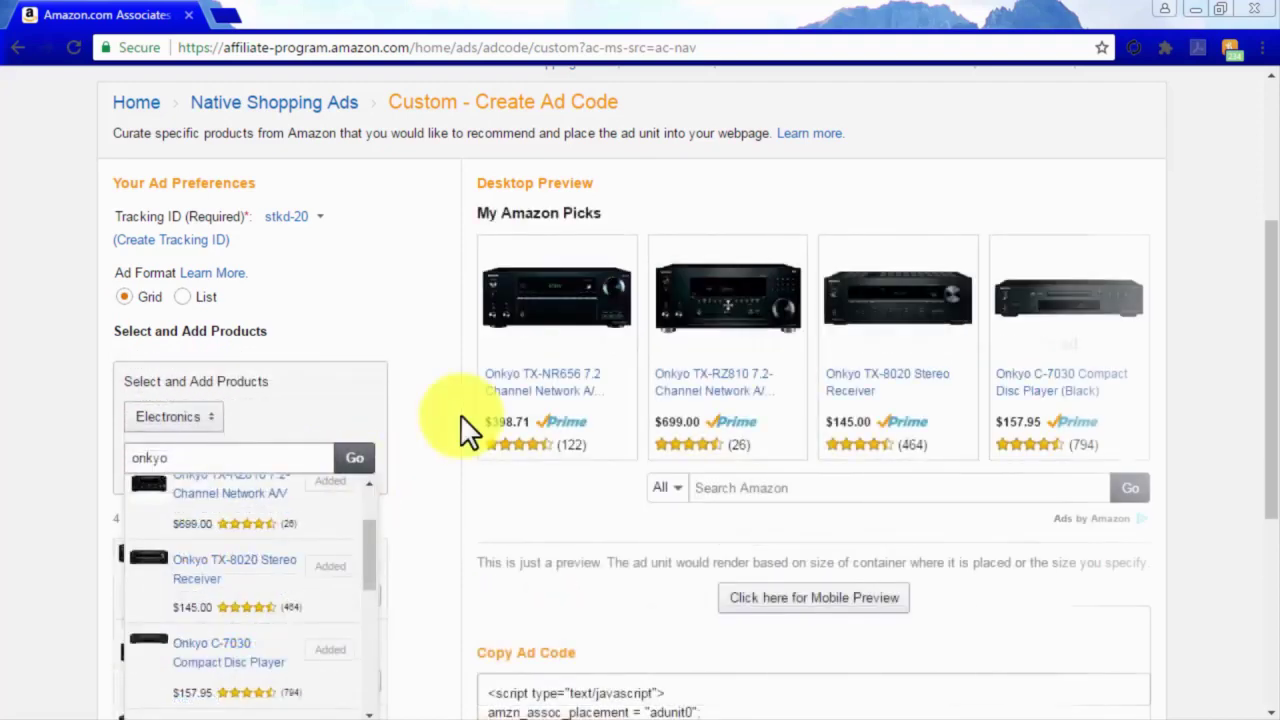
Preview the custom ad on mobile, switch to the desktop layout, then close the preview.
scroll(460, 414, down, 1)
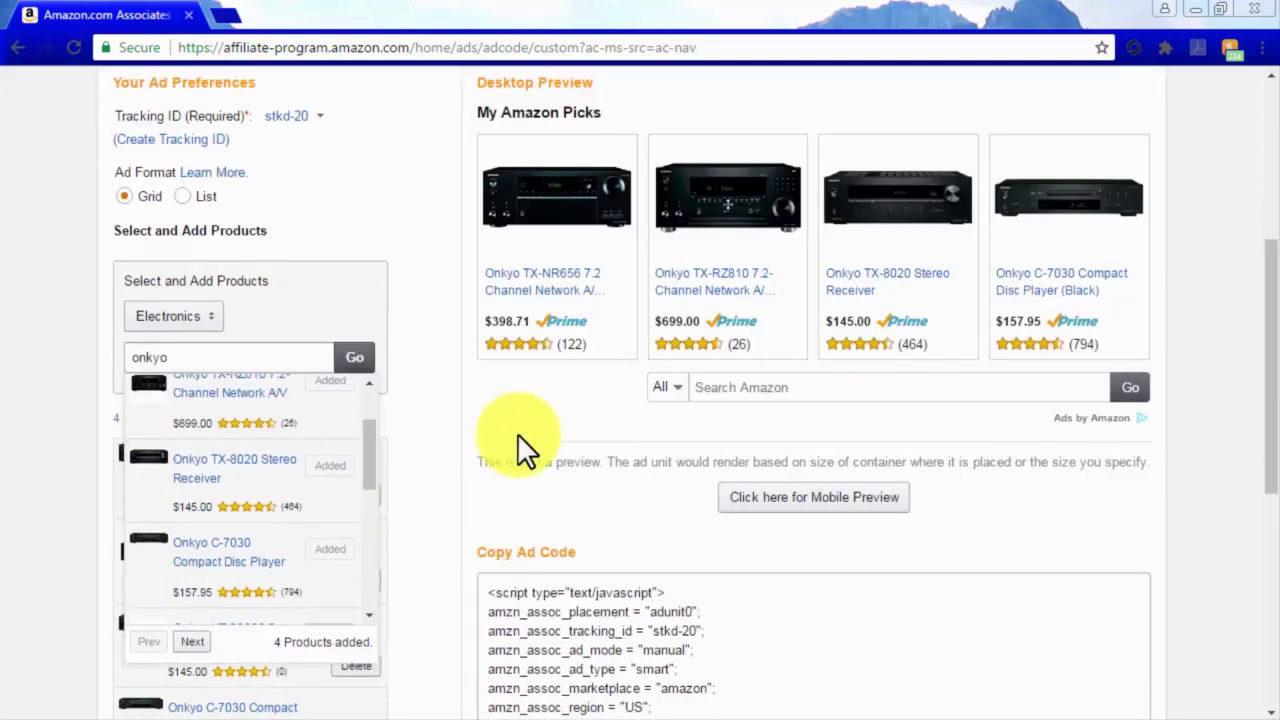
click(798, 500)
scroll(798, 520, down, 1)
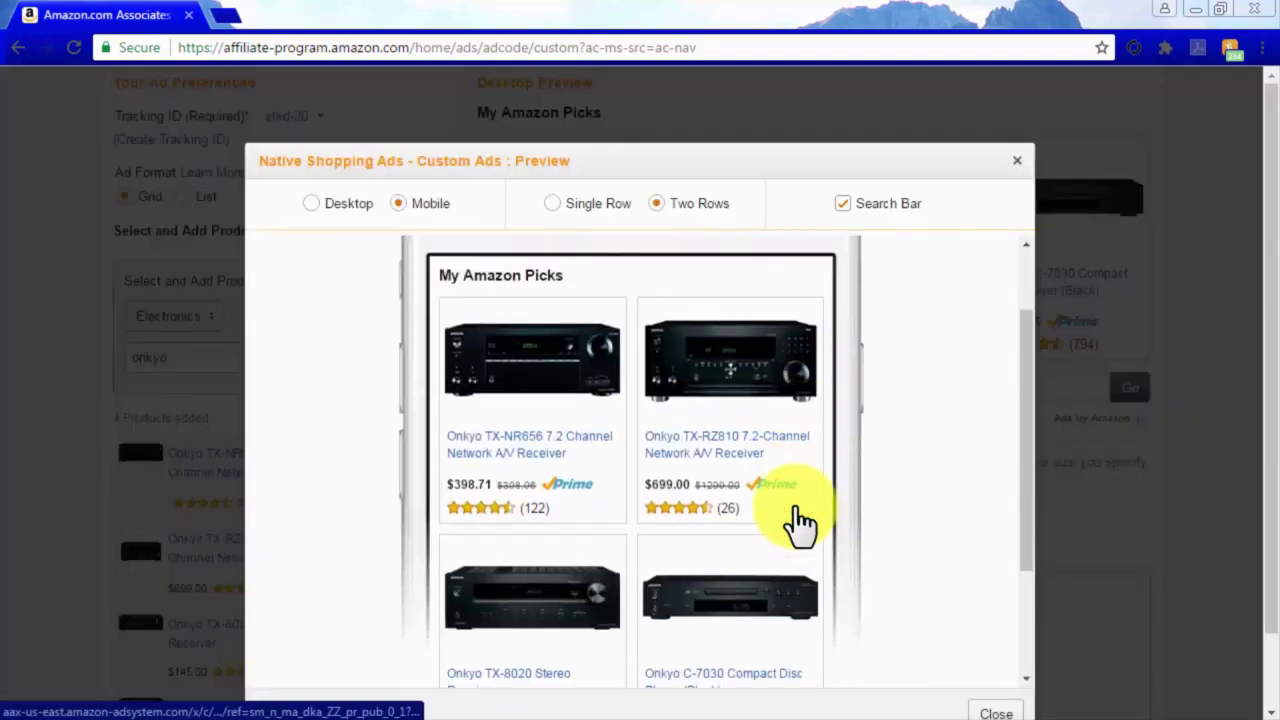
click(312, 204)
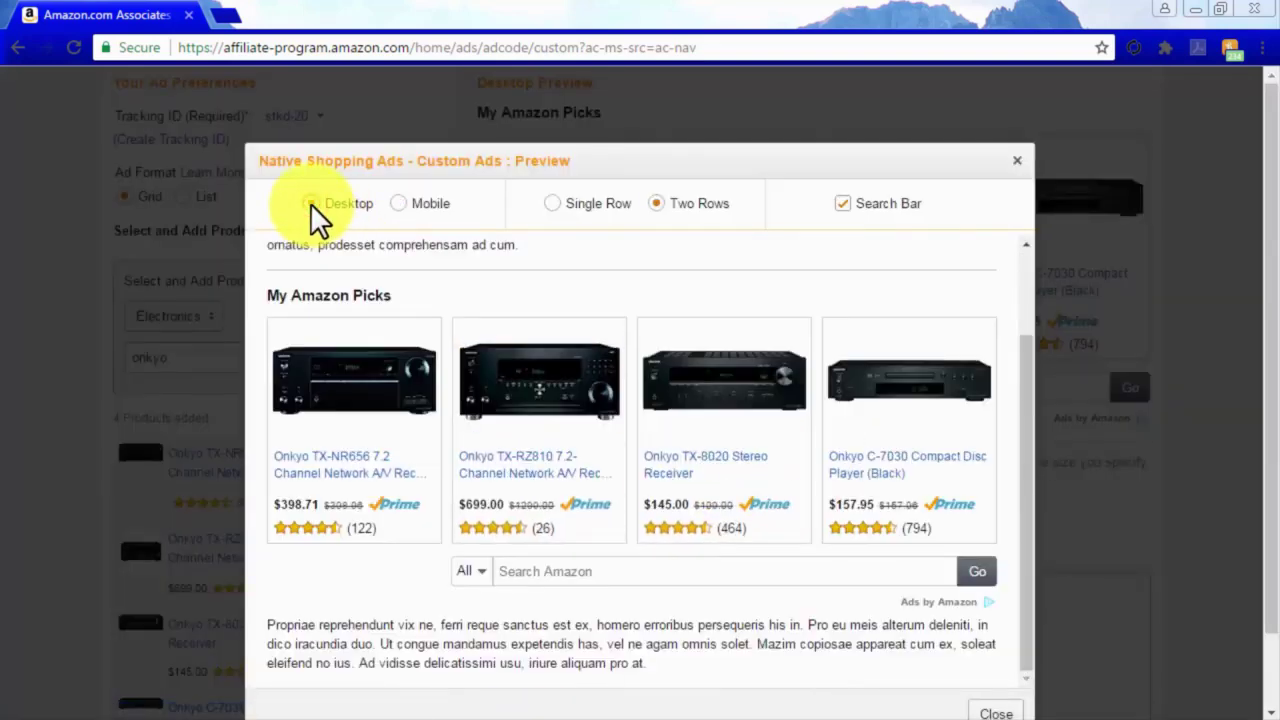
click(1016, 163)
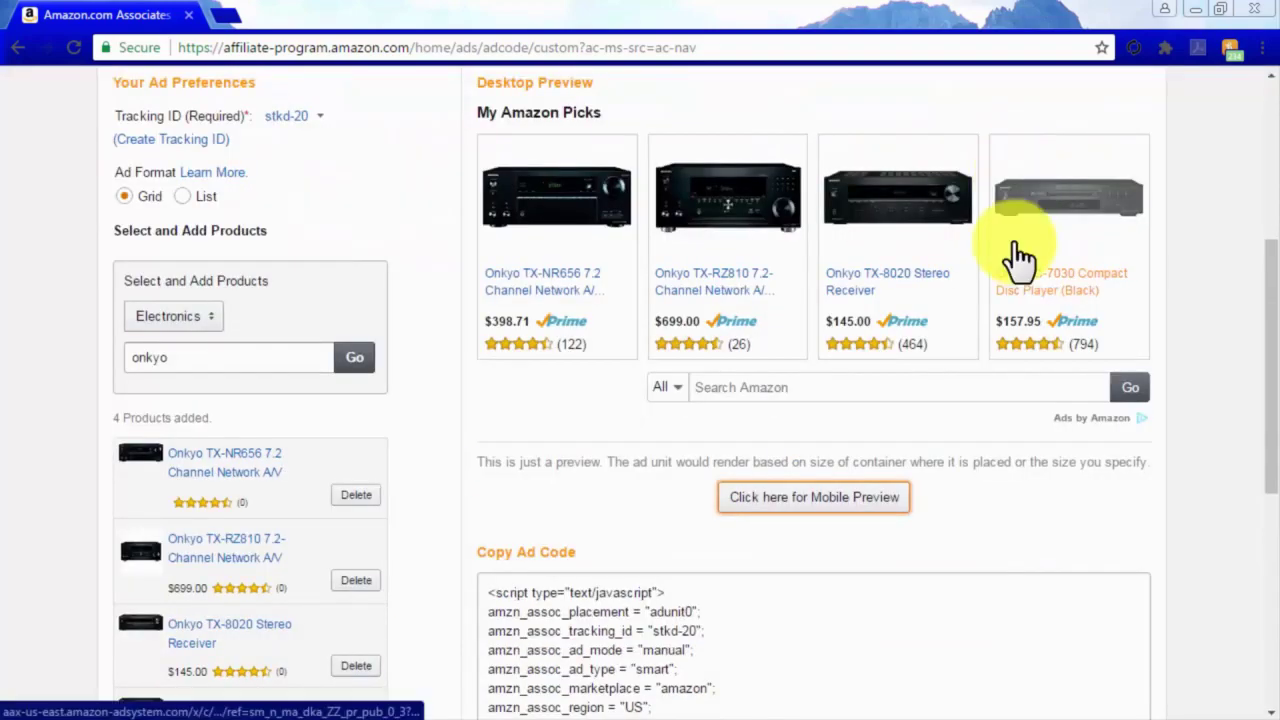
scroll(1012, 521, down, 4)
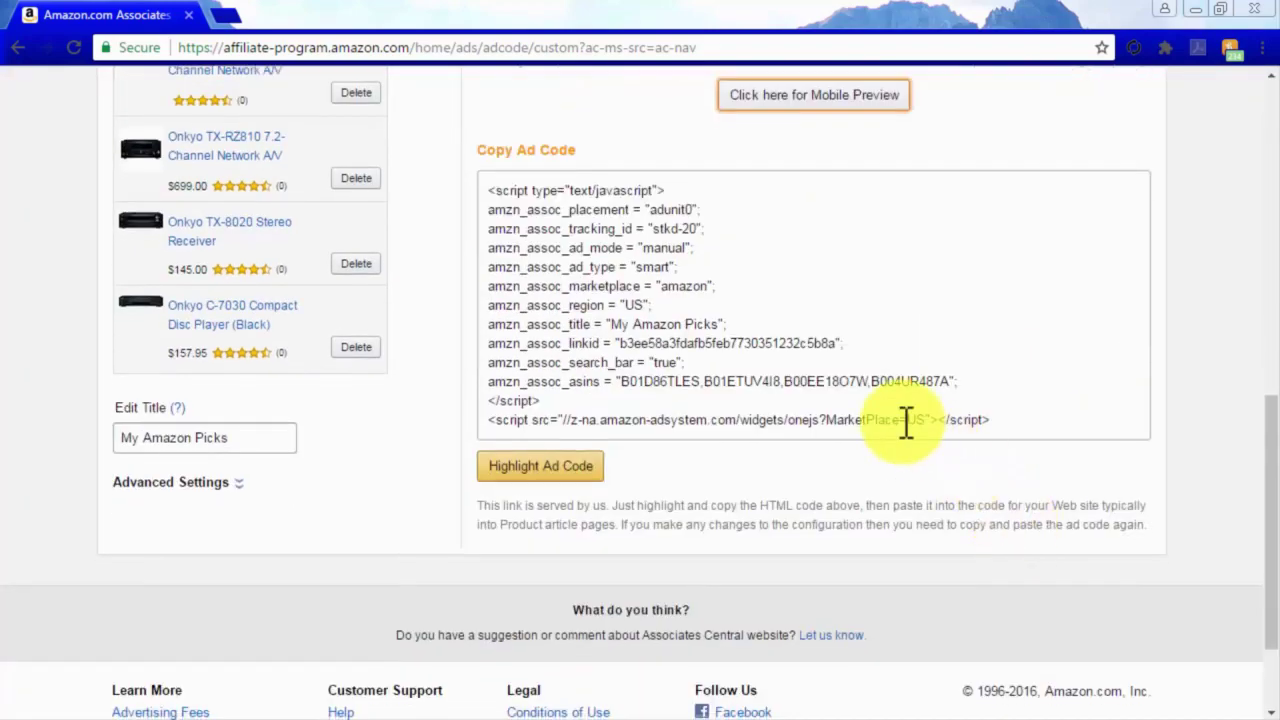
Highlight the finished custom ad code in the Copy Ad Code box.
click(903, 420)
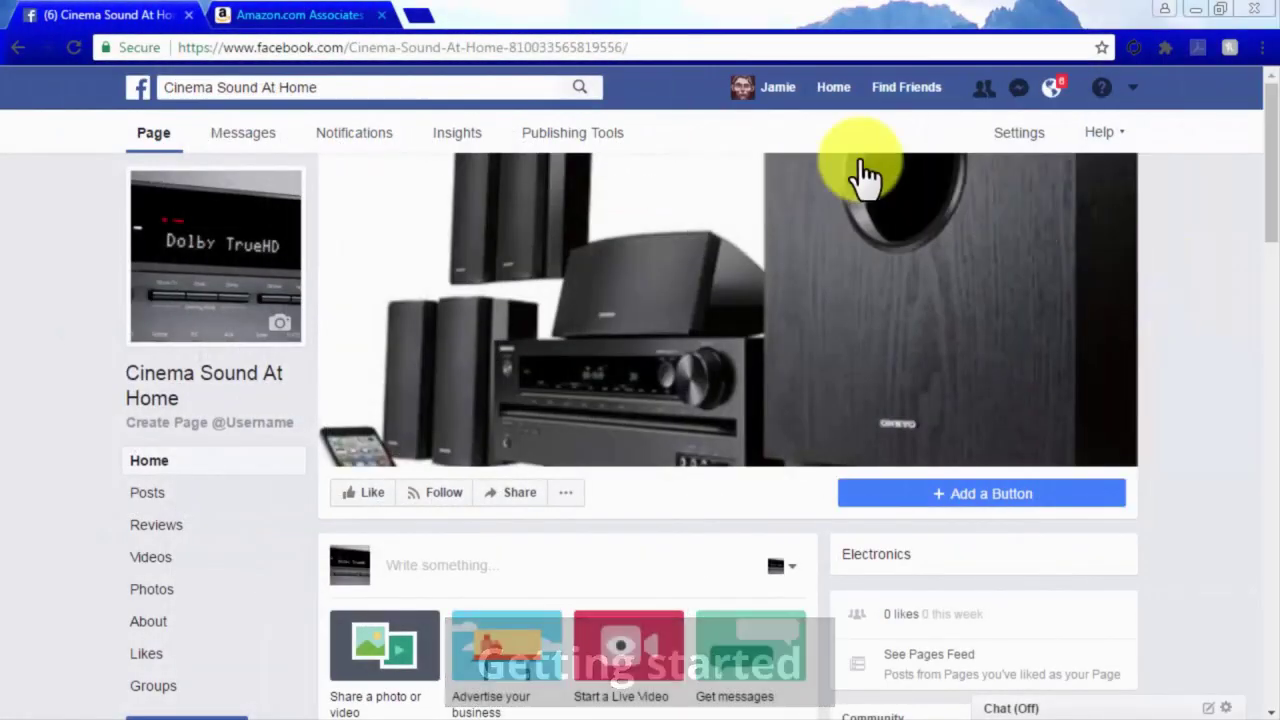
Load the Static HTML app page and add it as a tab to the Cinema Sound At Home page.
click(614, 46)
text(http://apps.facebook.com/static_html_plus/)
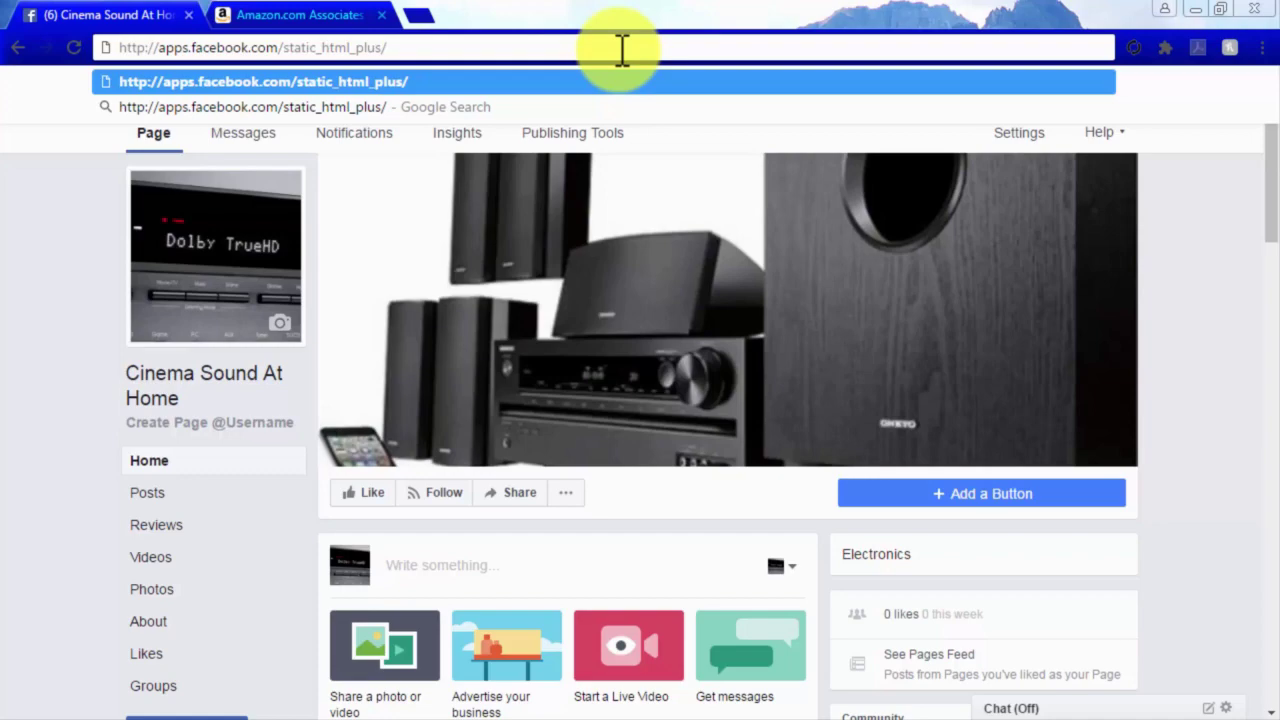
key(Return)
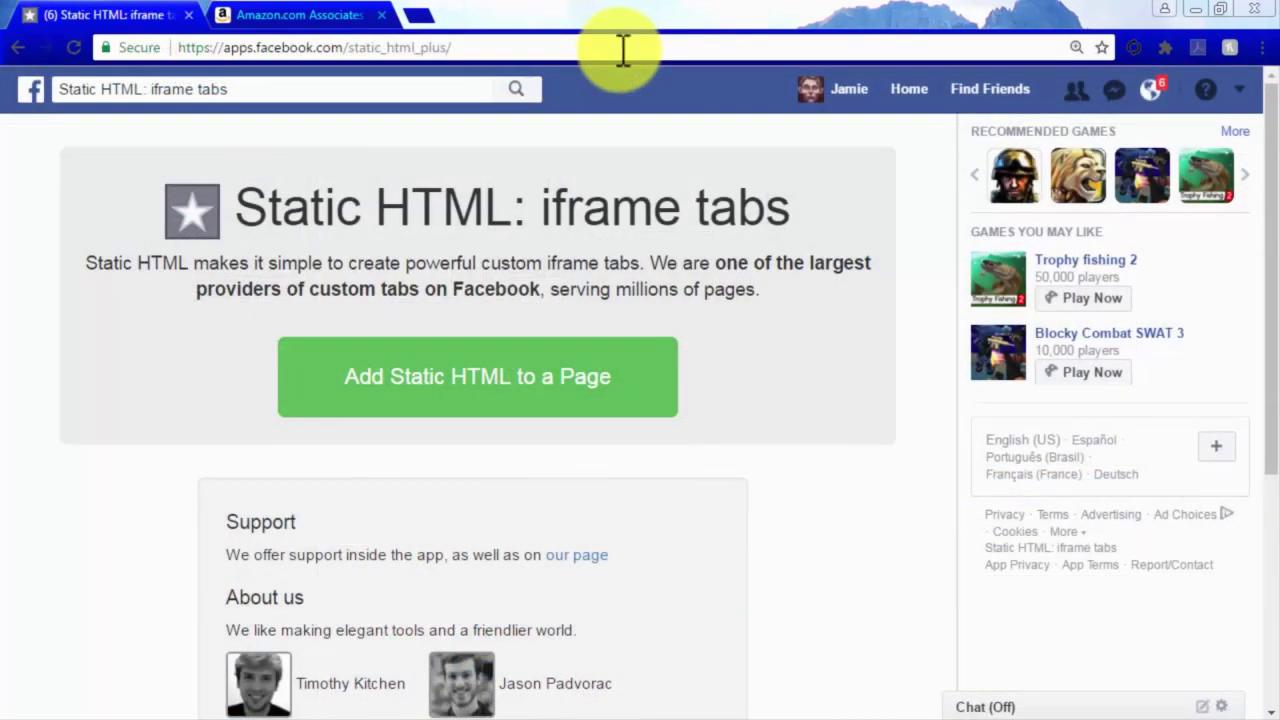
click(606, 398)
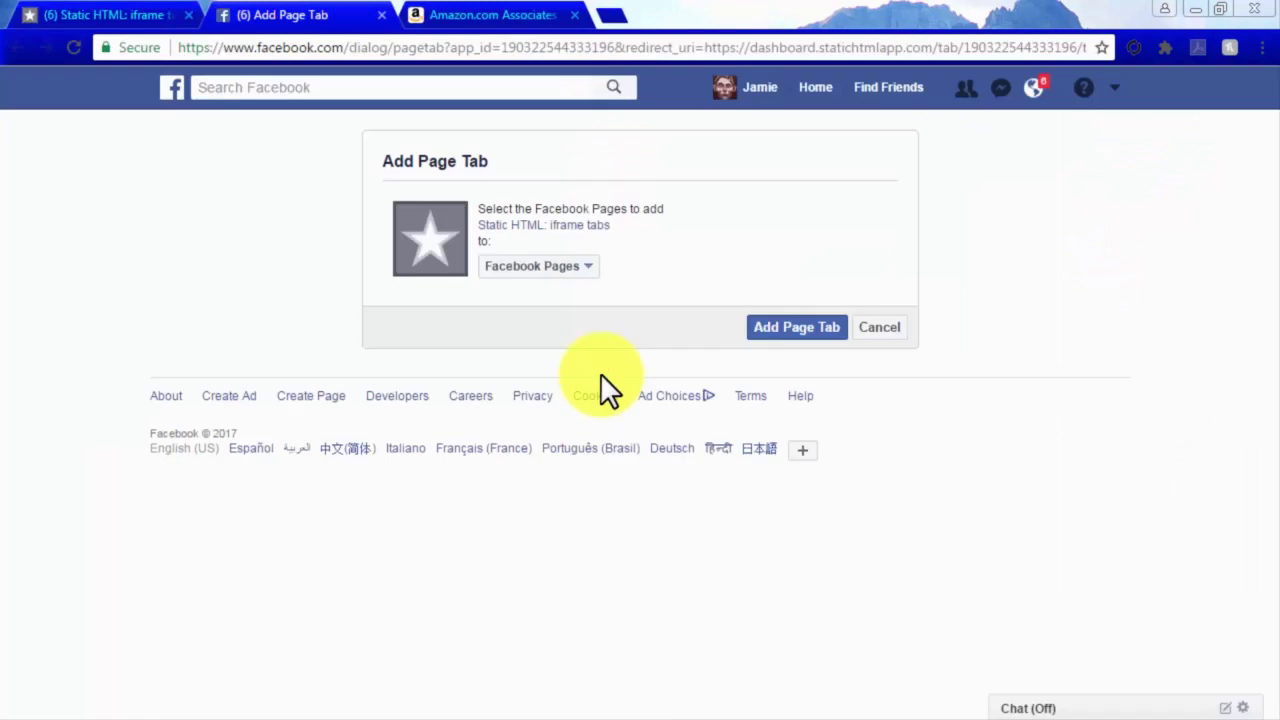
click(581, 270)
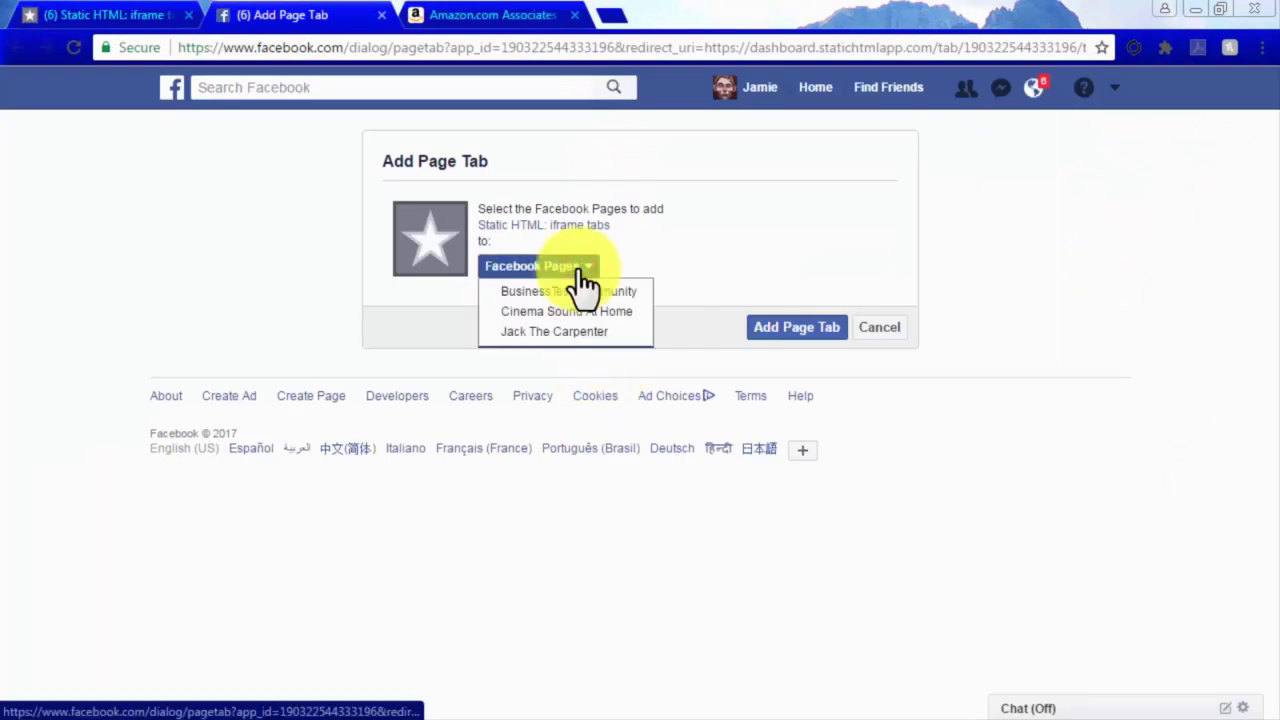
click(582, 314)
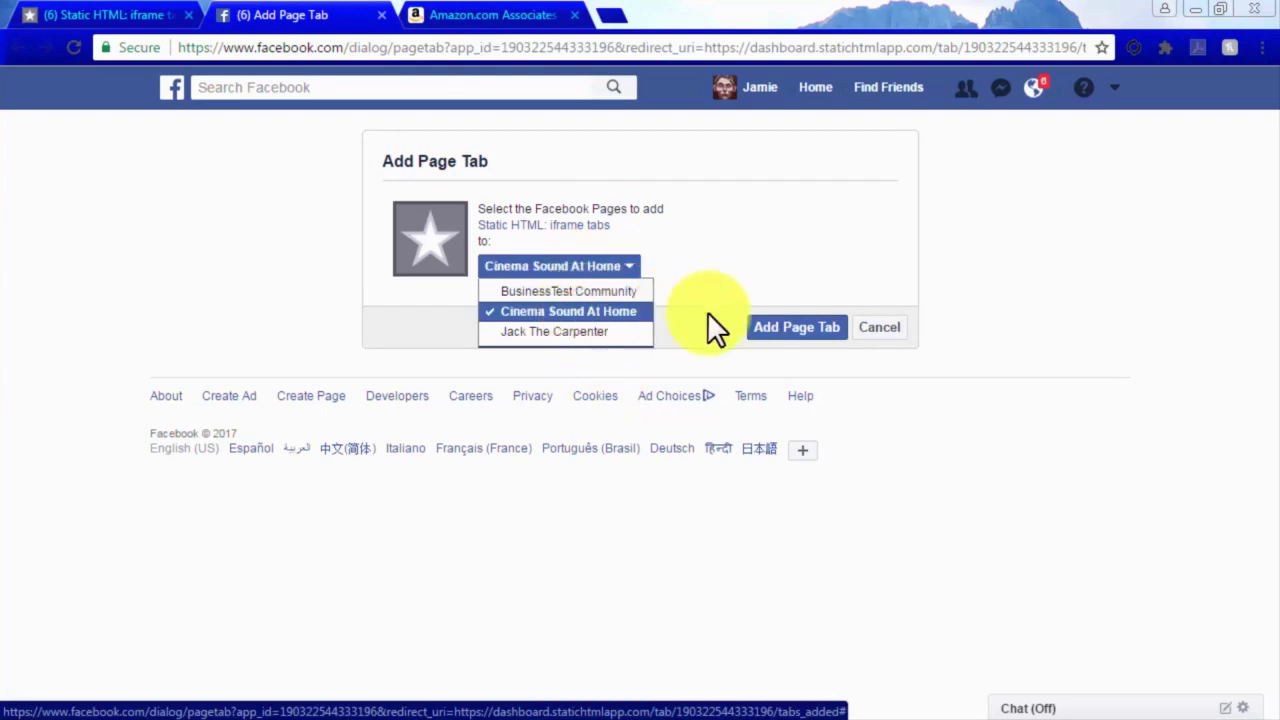
click(778, 333)
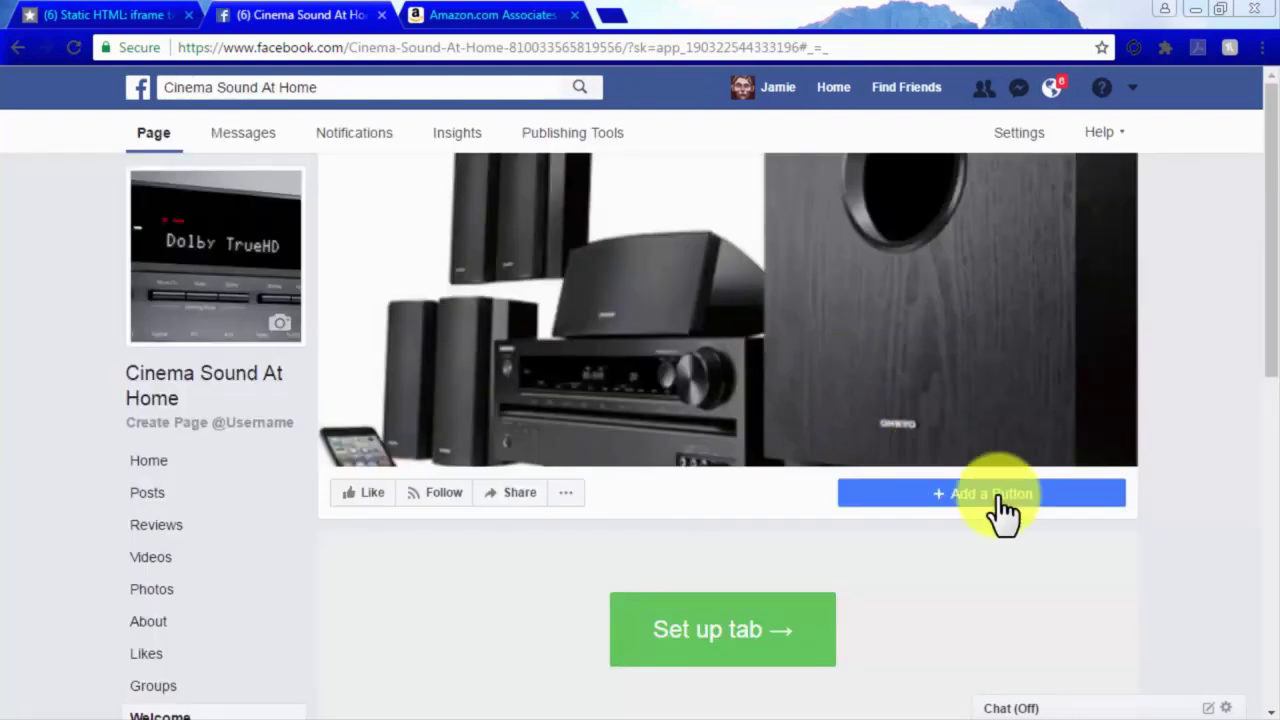
scroll(1171, 614, down, 2)
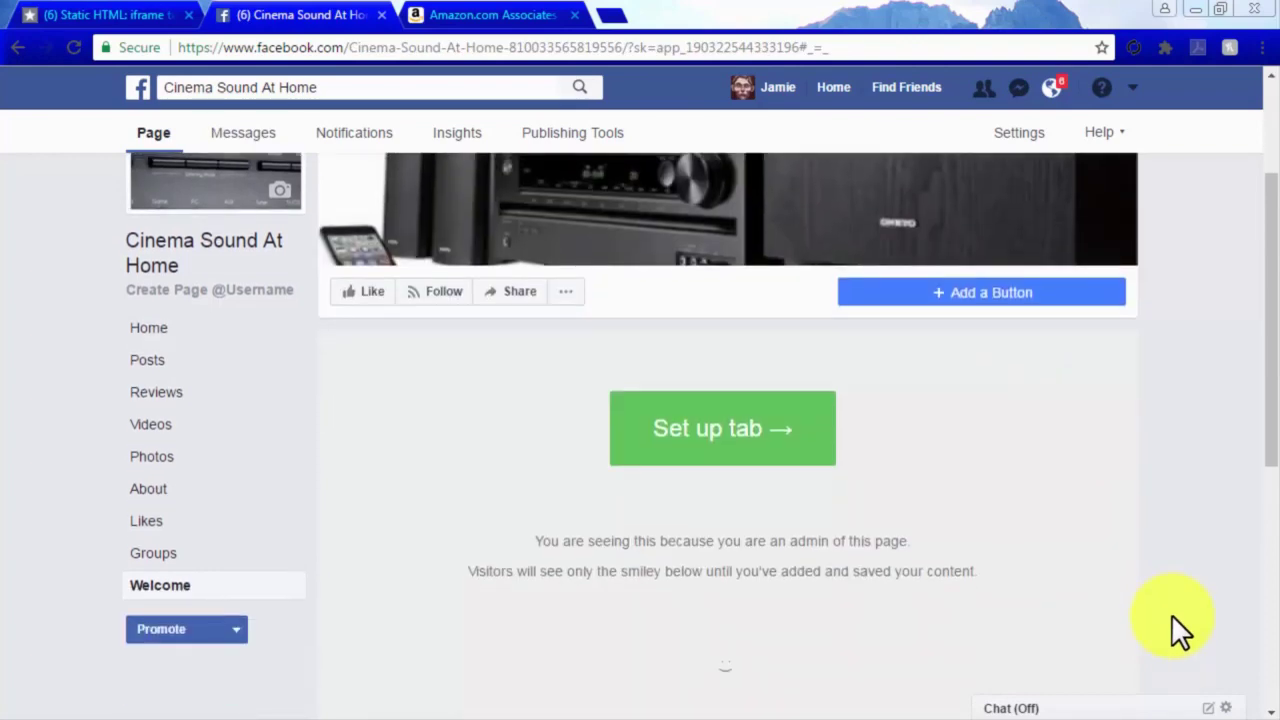
Delete all placeholder text in the new tab's index.html editor, then go back to Amazon Associates.
click(720, 428)
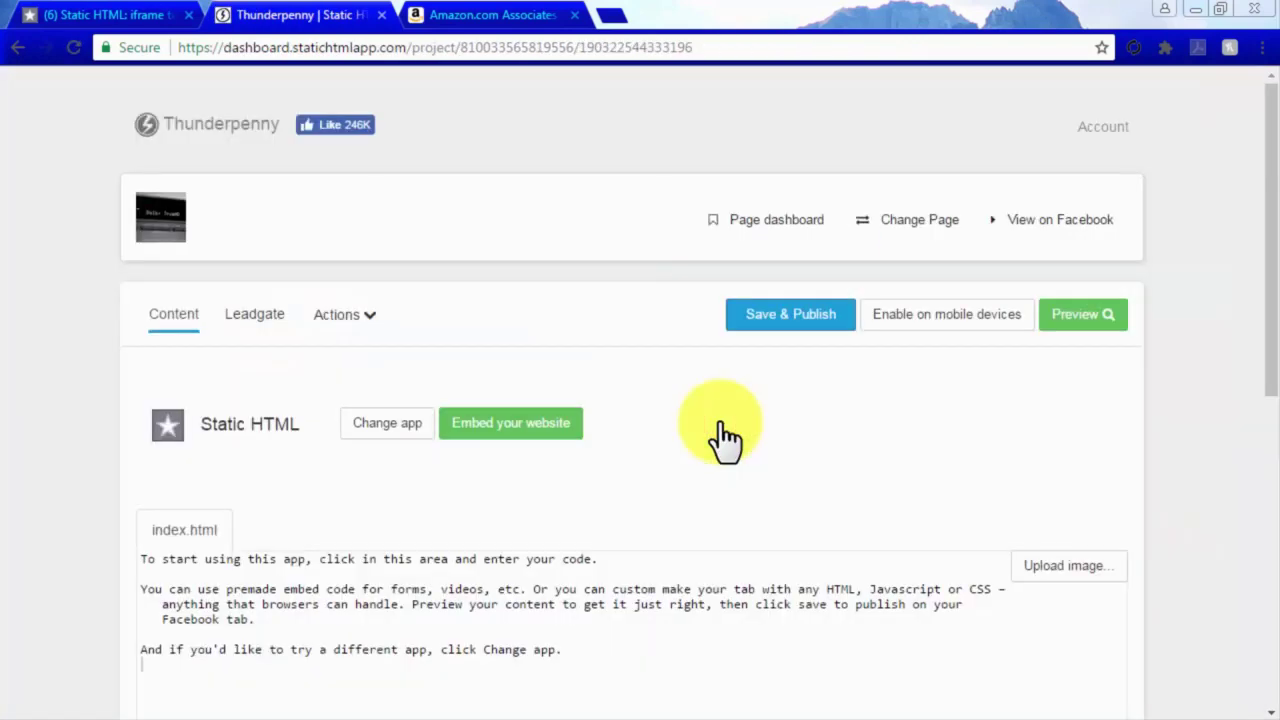
scroll(720, 428, down, 3)
click(574, 352)
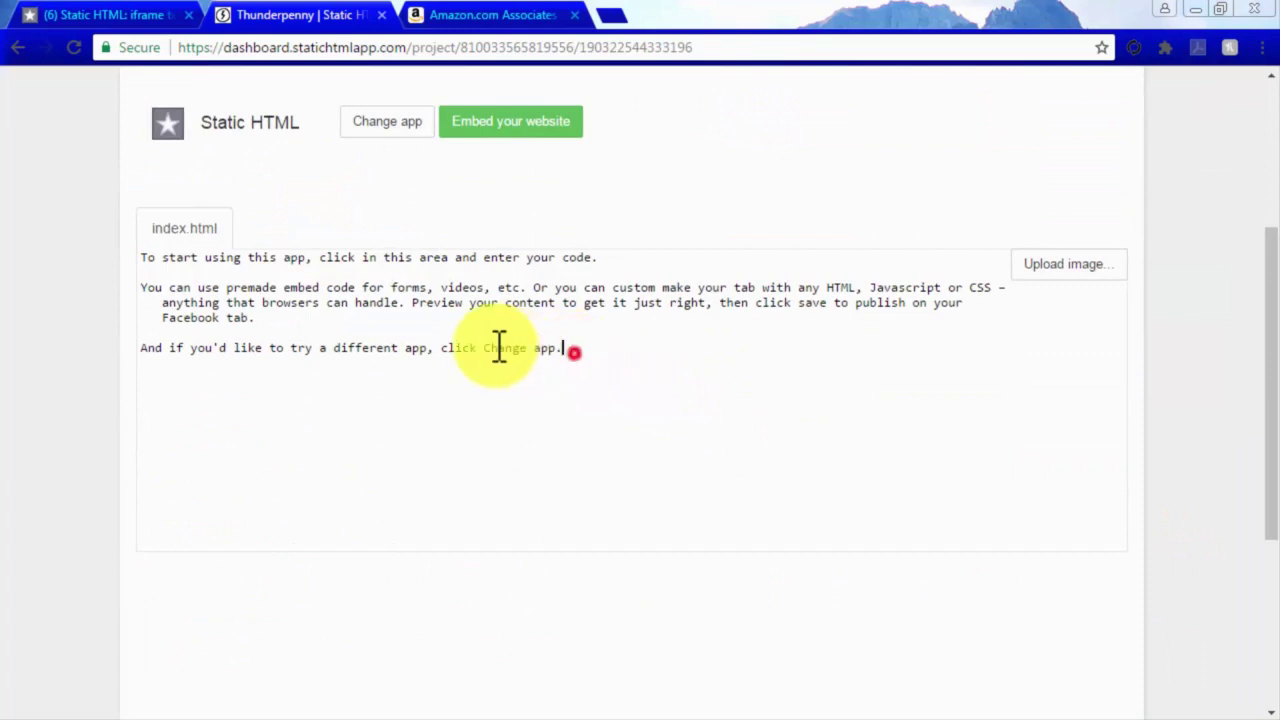
drag(499, 345, 143, 257)
key(BackSpace)
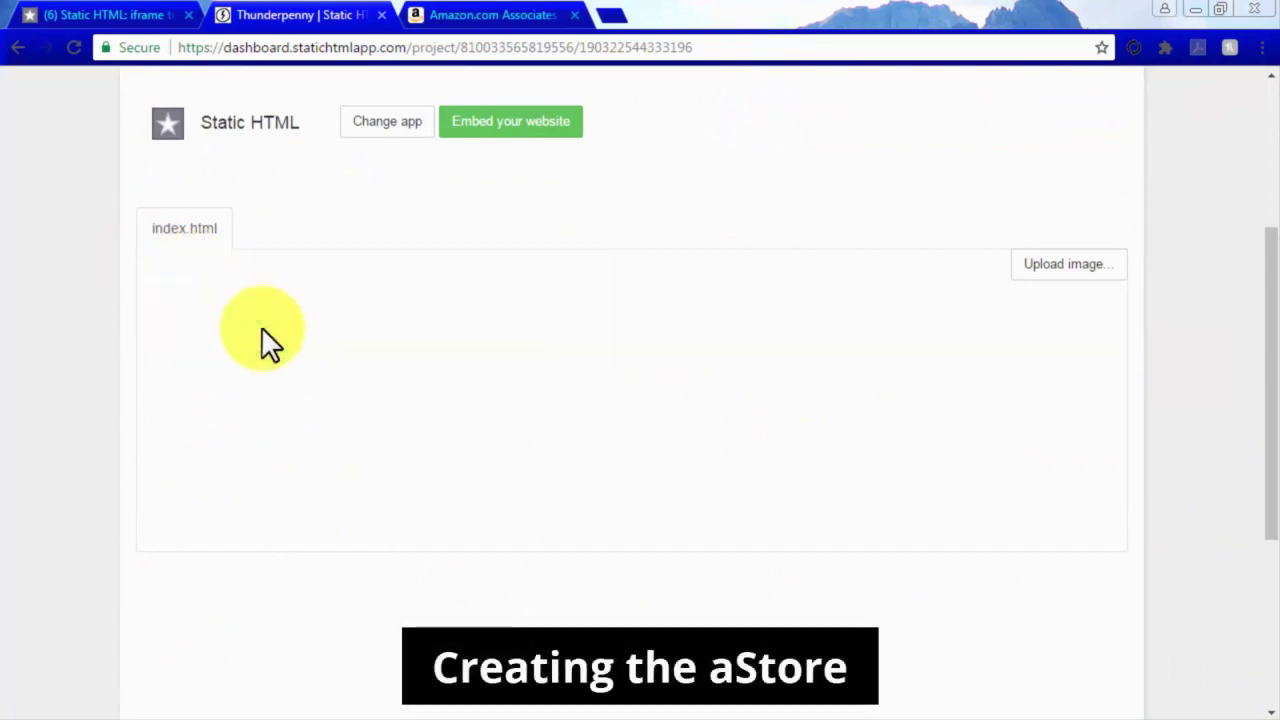
click(488, 15)
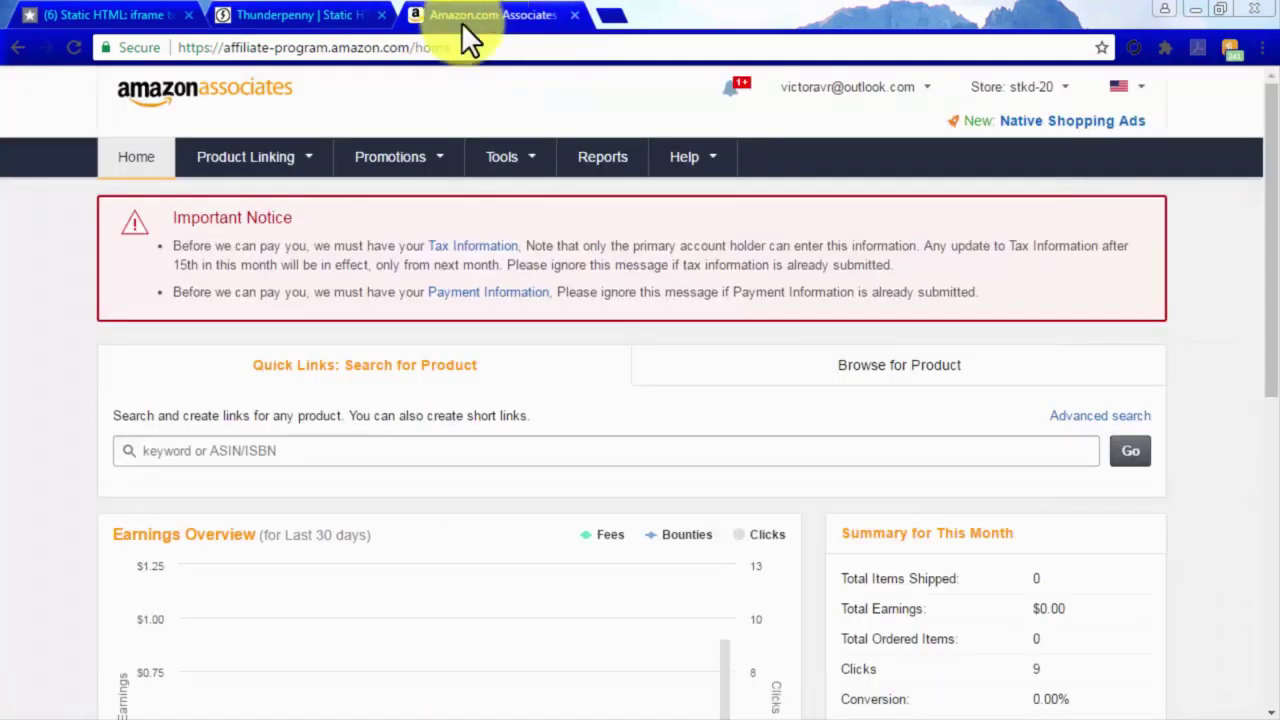
mouse_move(254, 165)
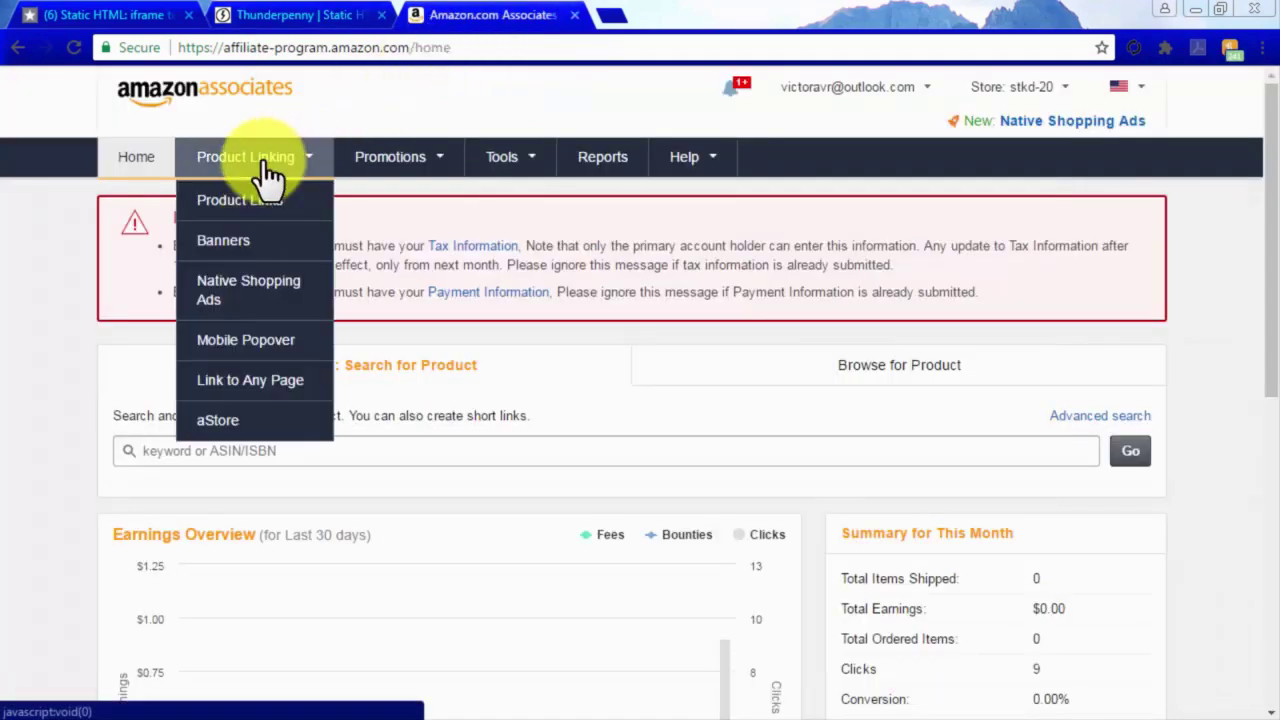
click(242, 418)
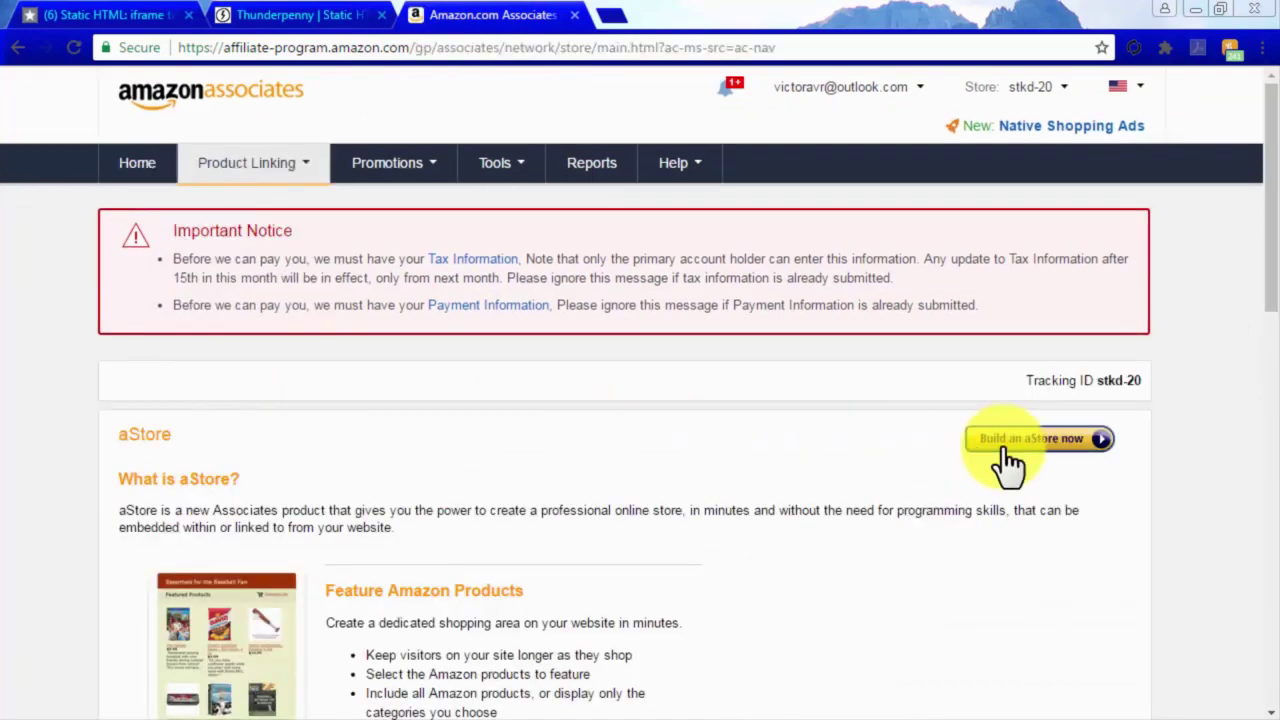
click(1005, 442)
scroll(1008, 462, down, 2)
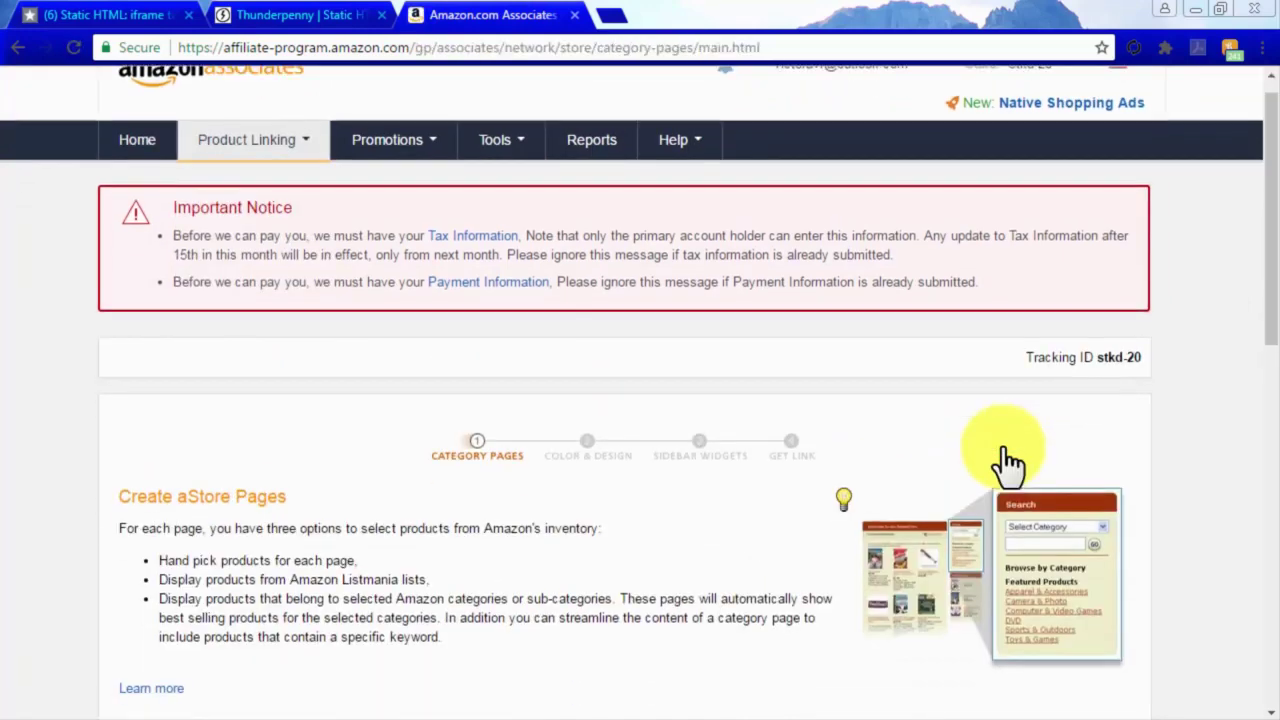
scroll(1008, 462, down, 1)
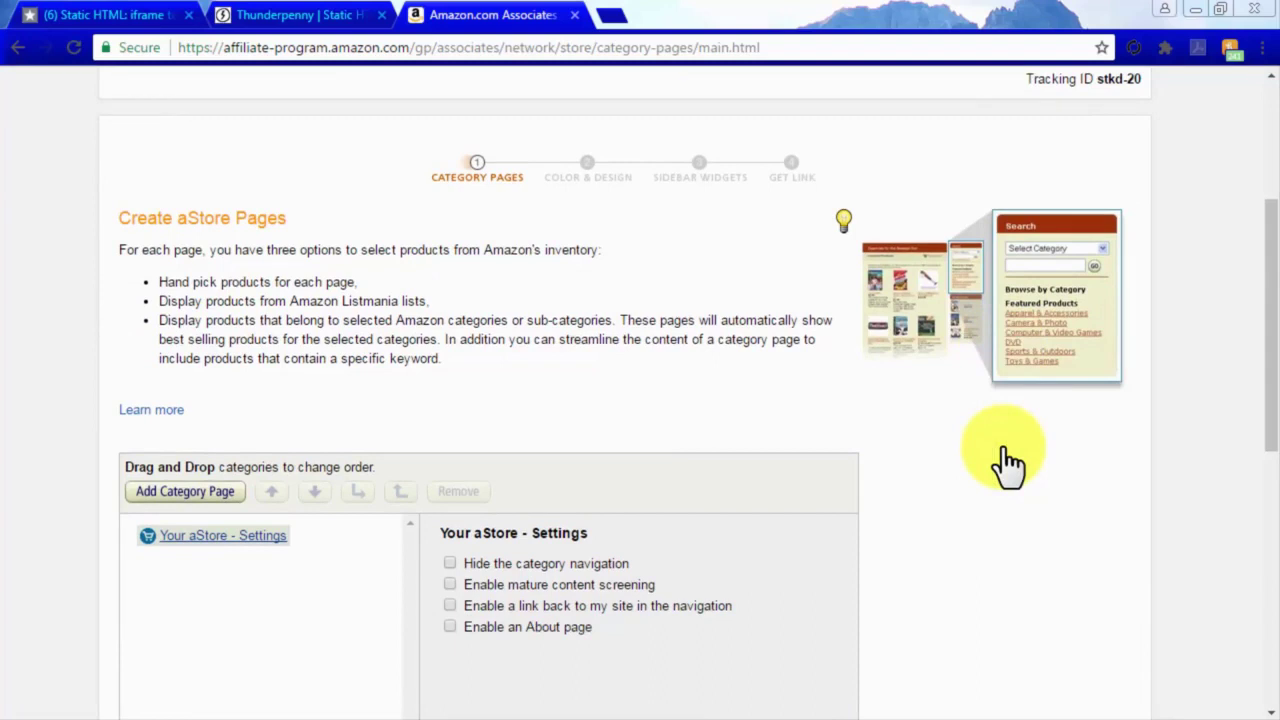
scroll(1008, 462, down, 1)
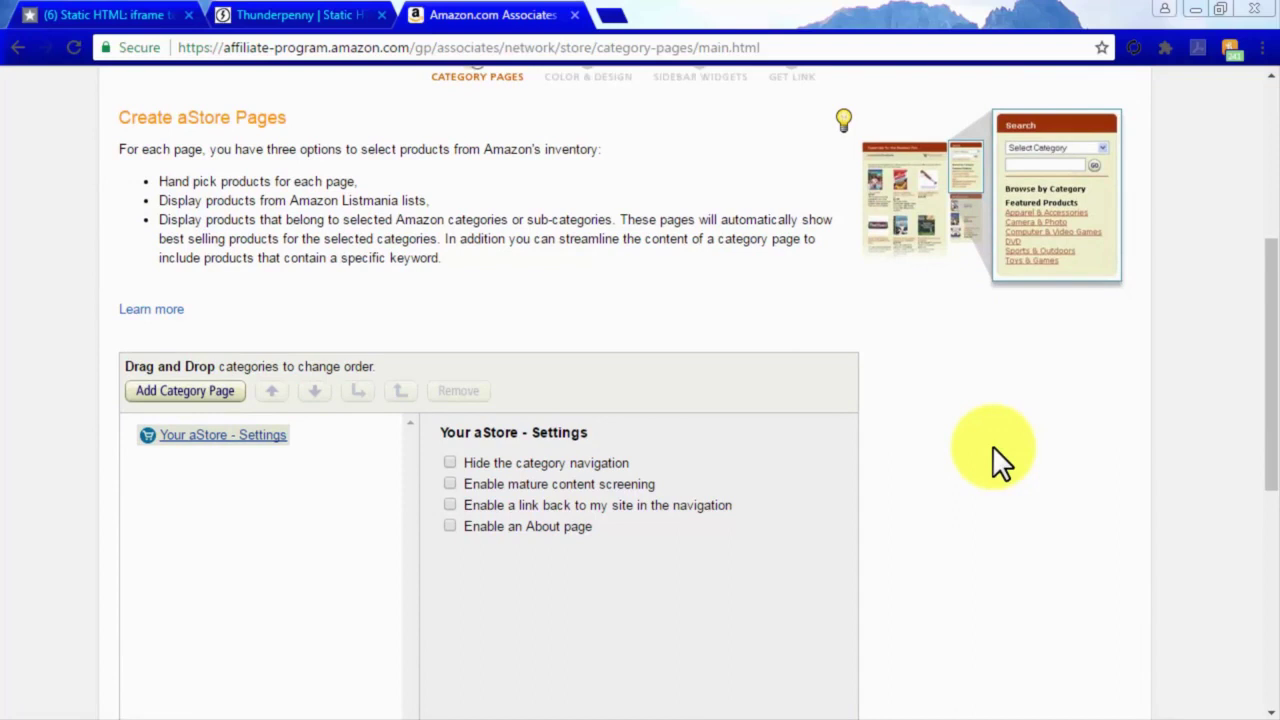
Add a category page titled 'Cool Stuff' that gets products by Amazon.com category.
click(226, 398)
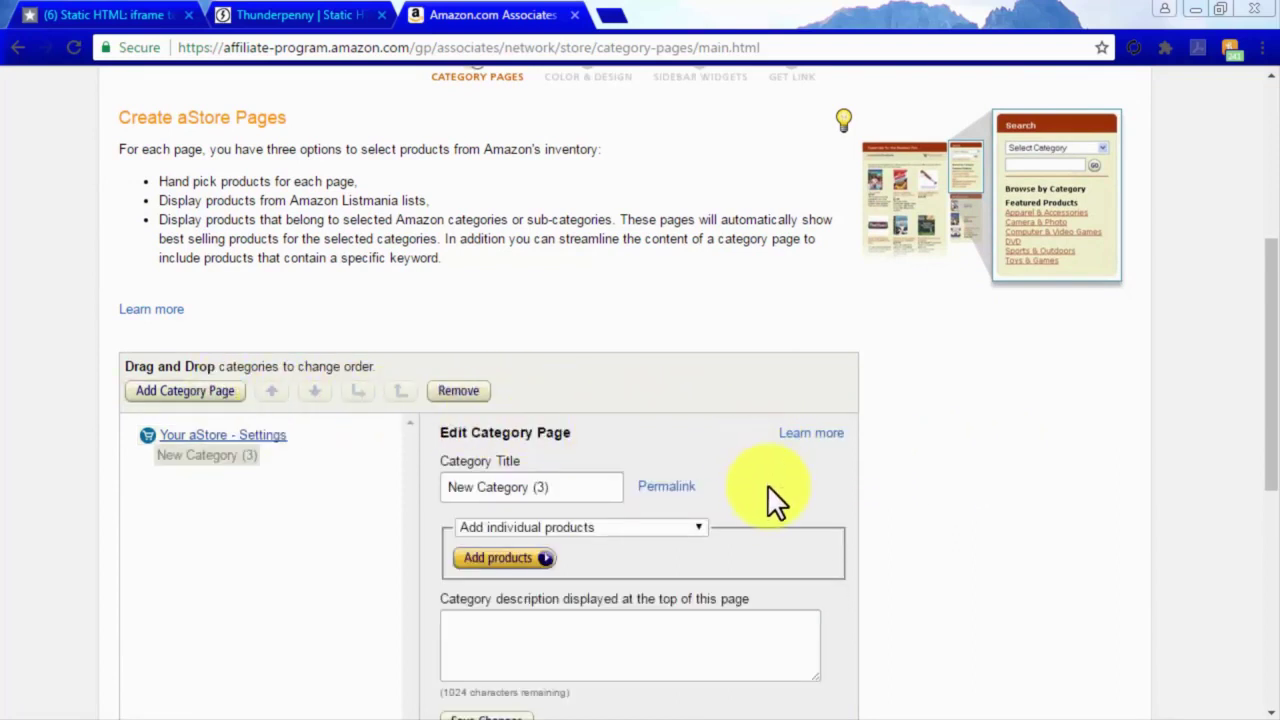
drag(580, 490, 445, 490)
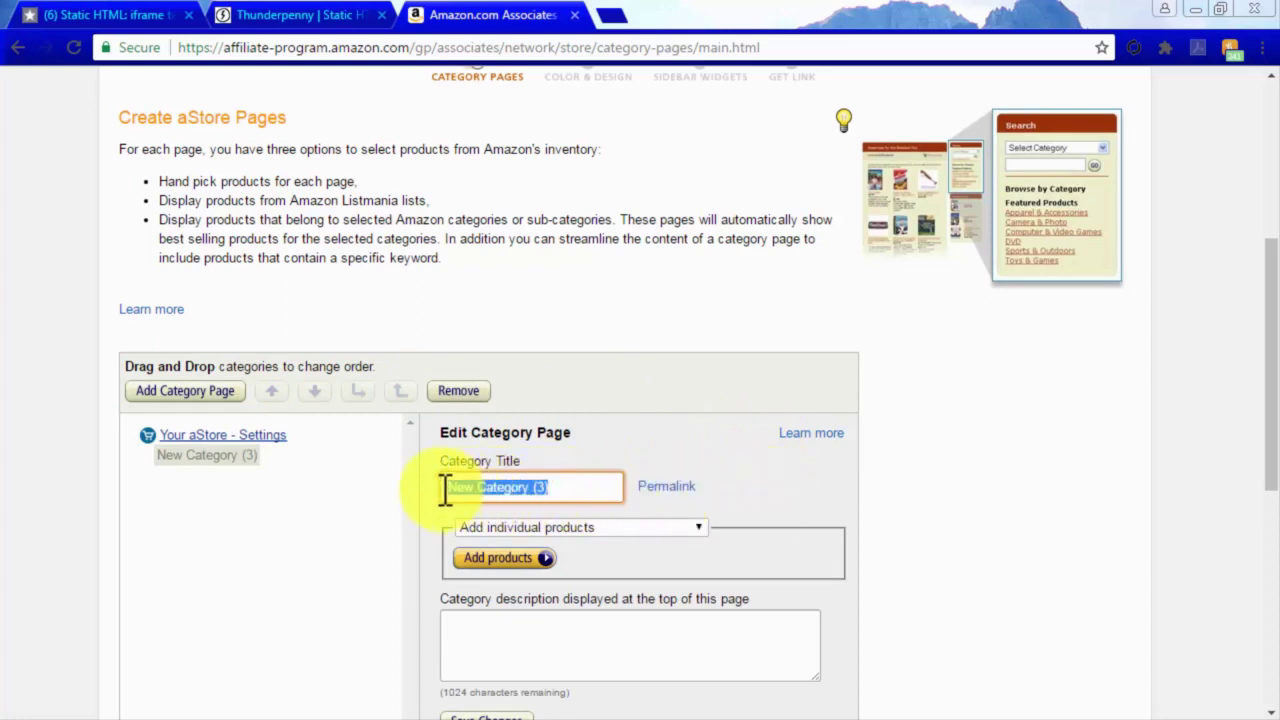
text(Cool Stuff)
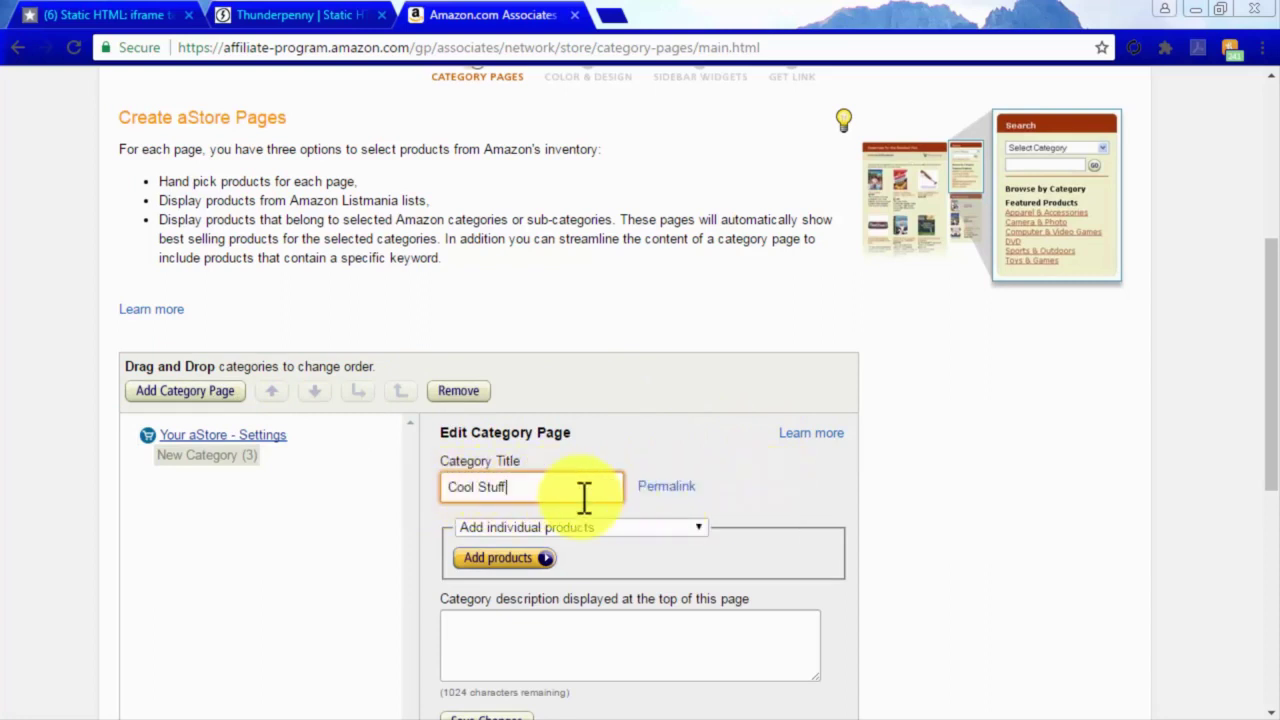
click(697, 531)
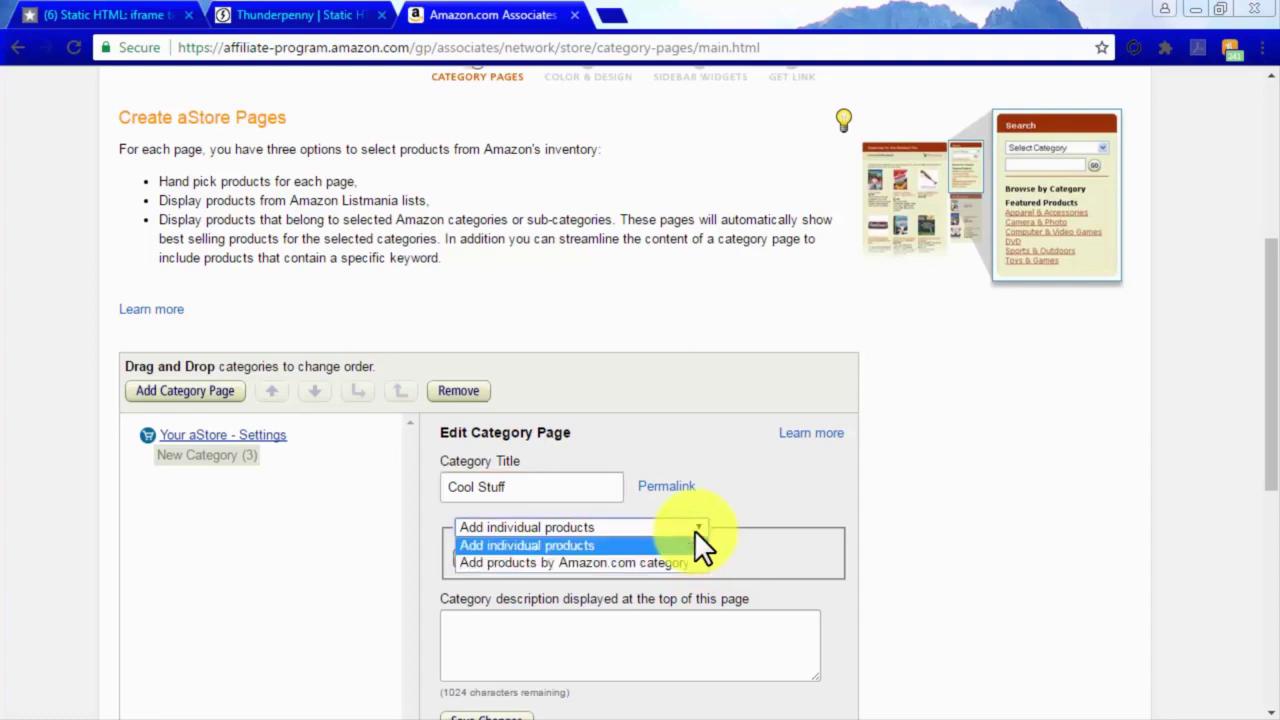
click(688, 566)
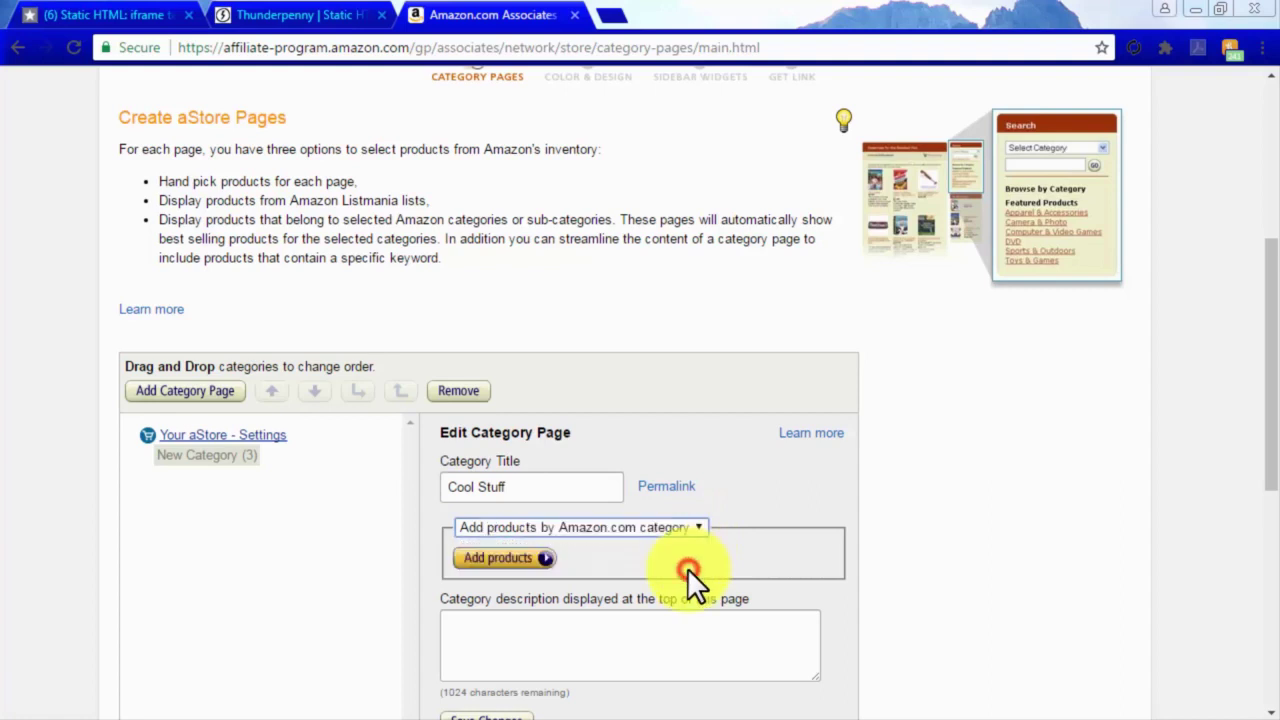
Pick Electronics > Home Audio > Home Theater Systems > Complete Home Theater Systems, save, and continue.
click(584, 562)
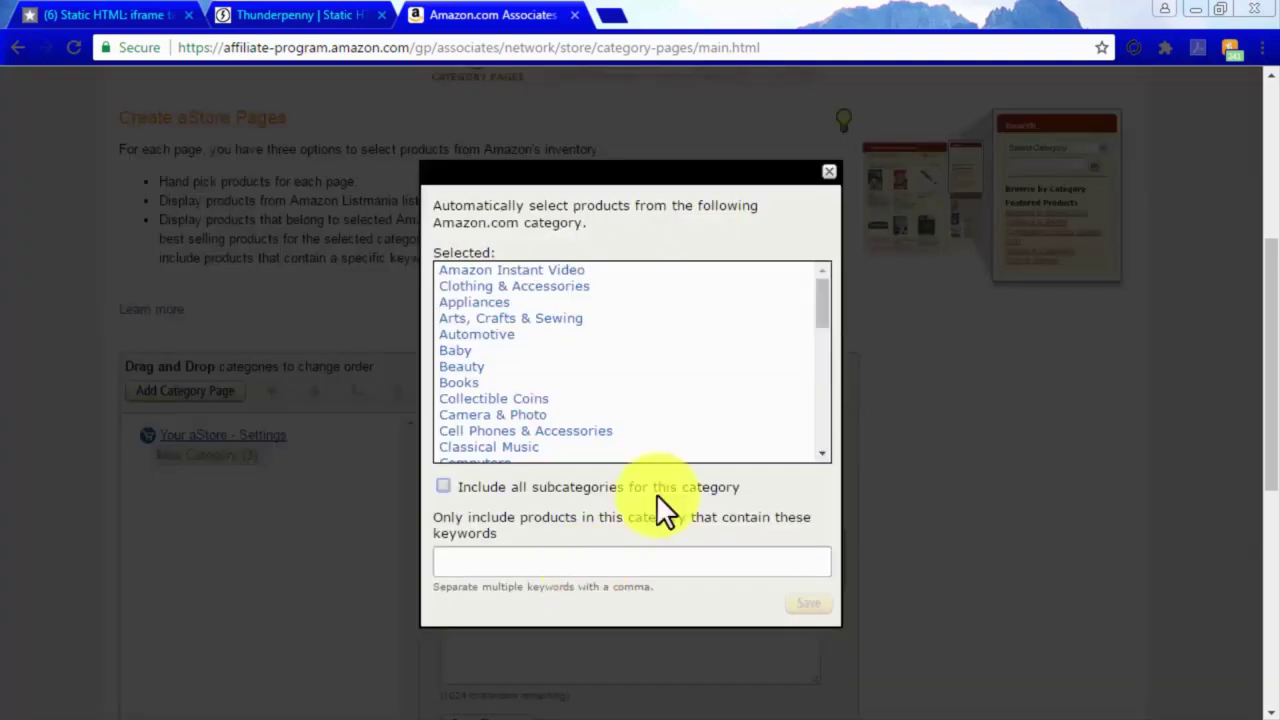
drag(816, 307, 702, 352)
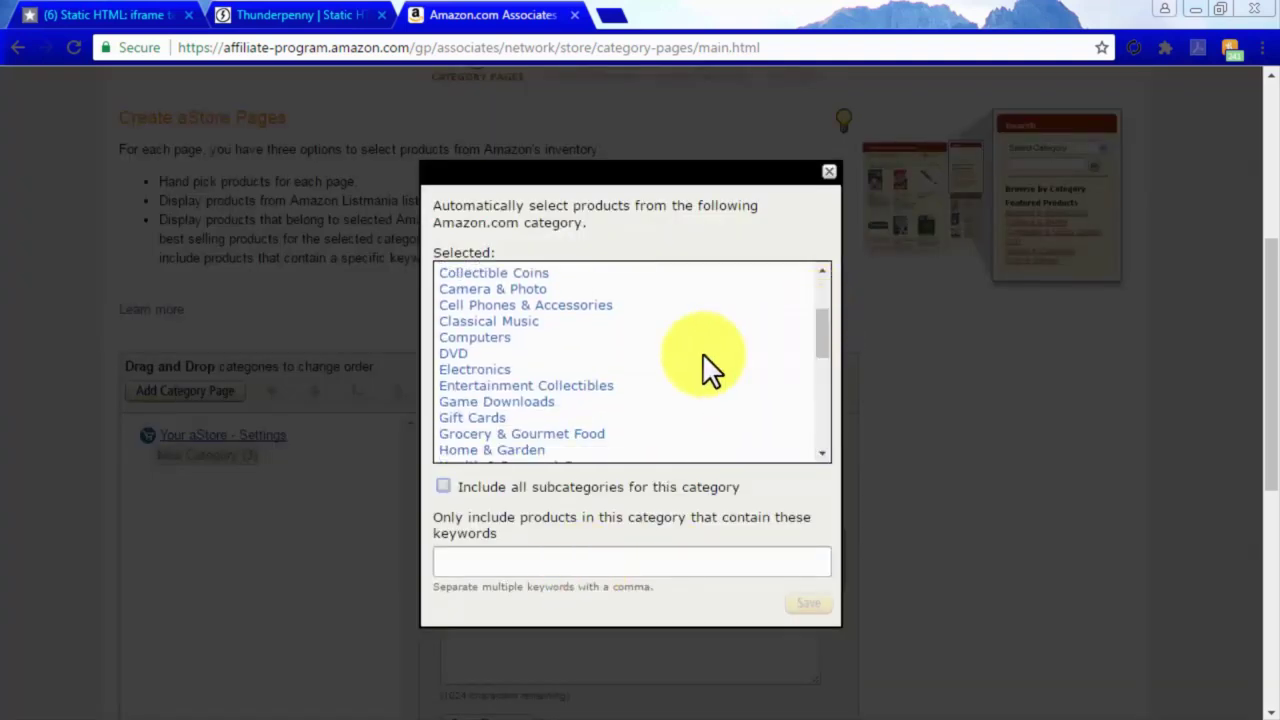
click(488, 369)
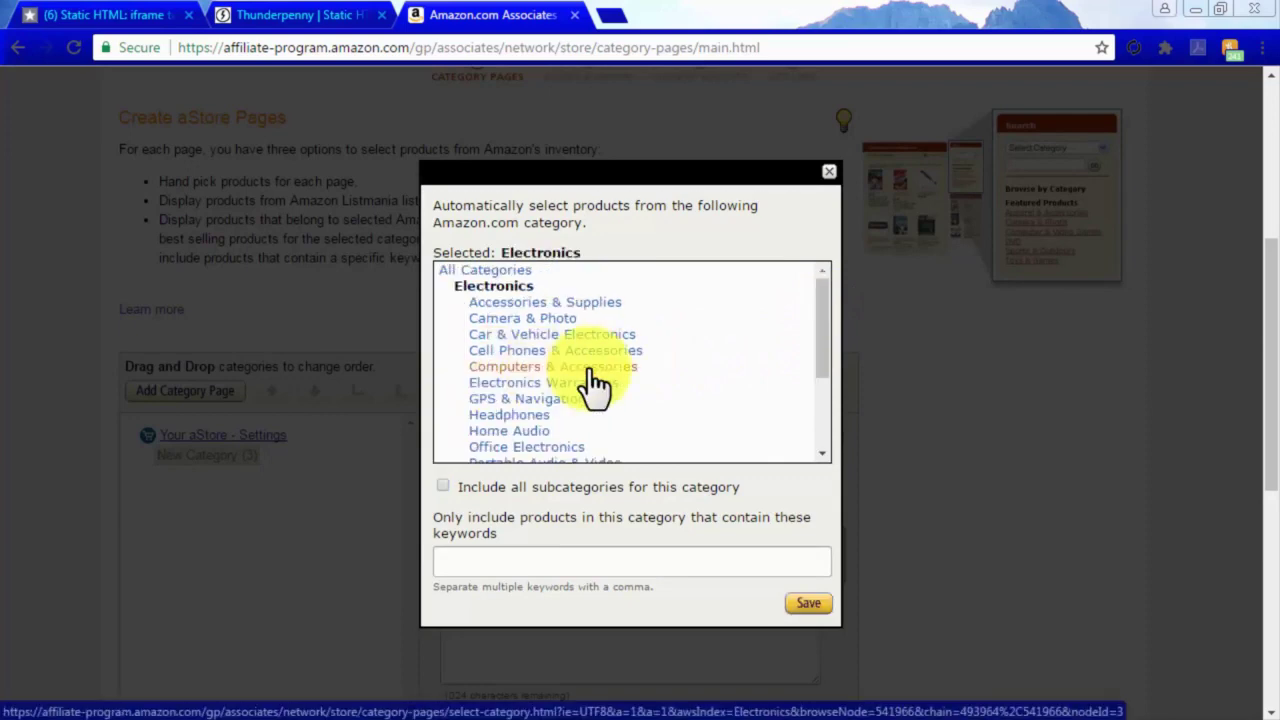
click(514, 431)
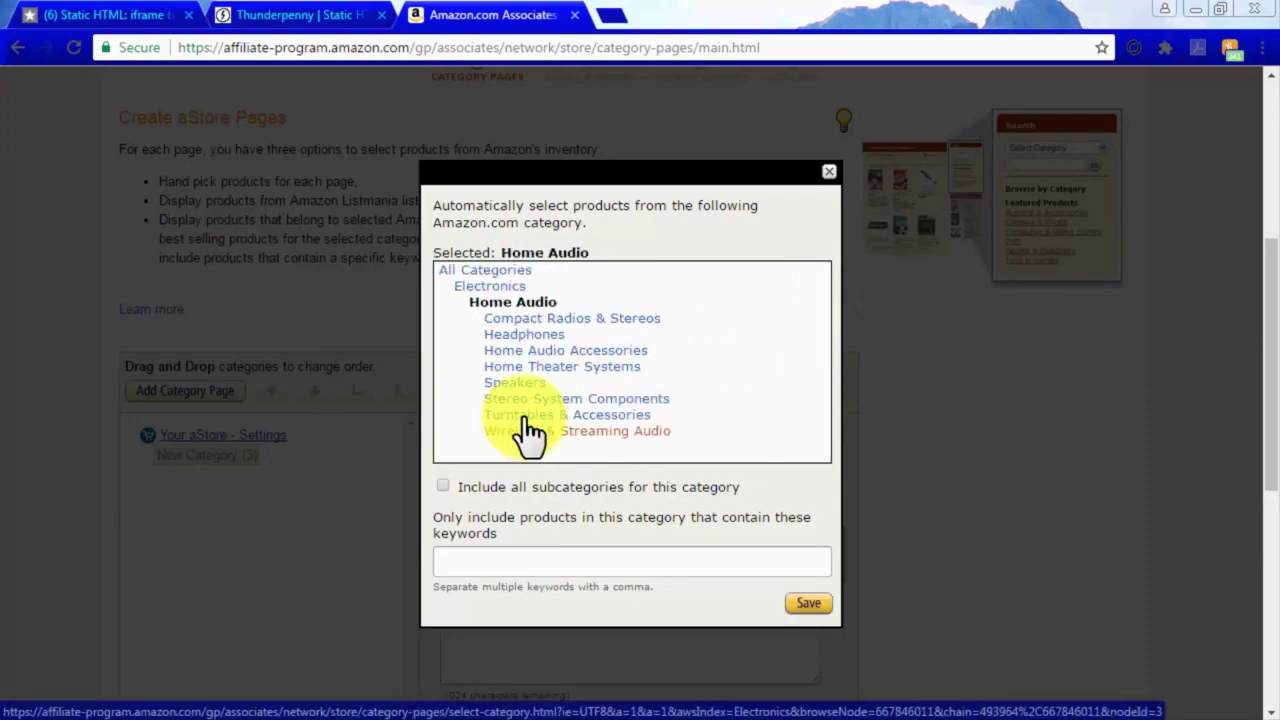
click(585, 366)
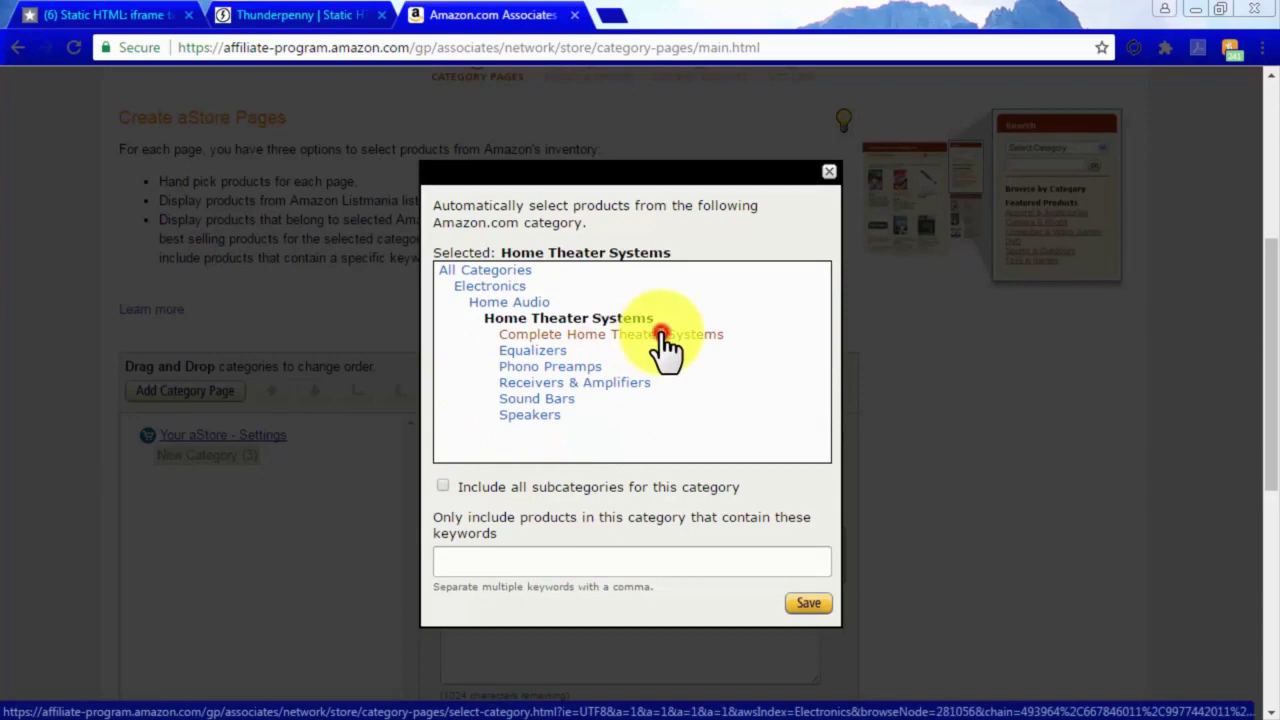
click(661, 334)
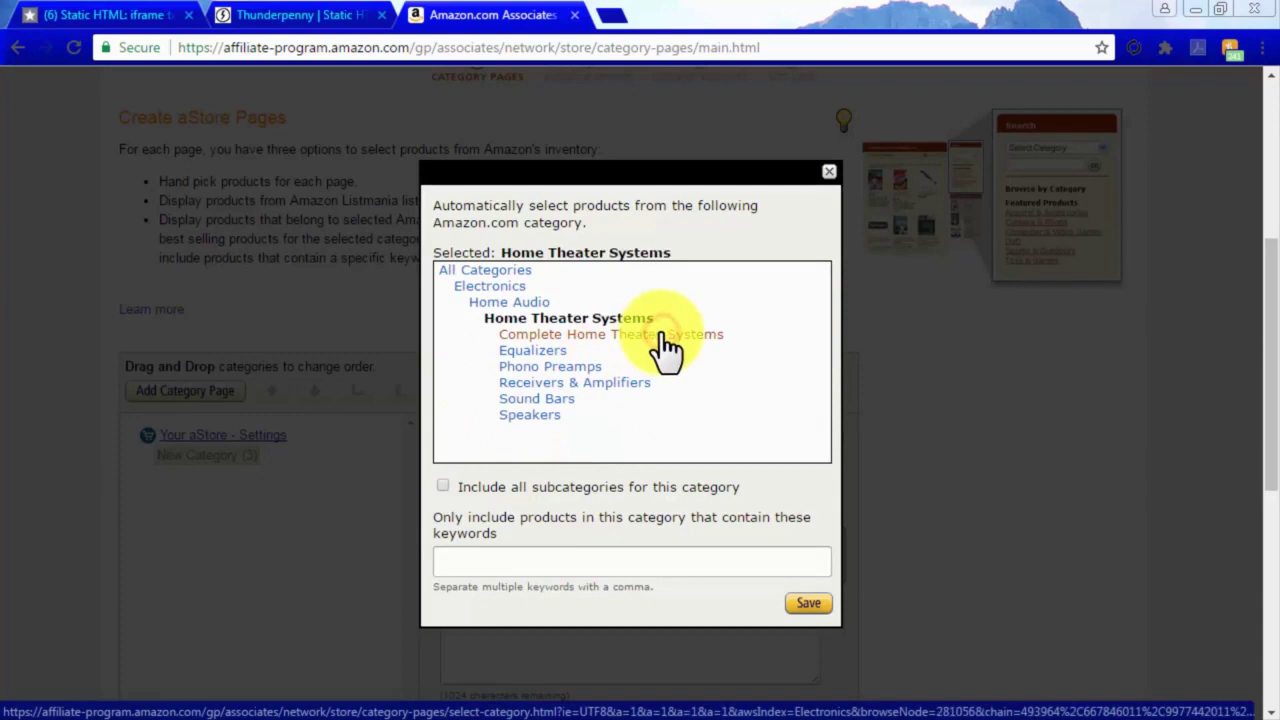
click(809, 605)
scroll(811, 601, down, 2)
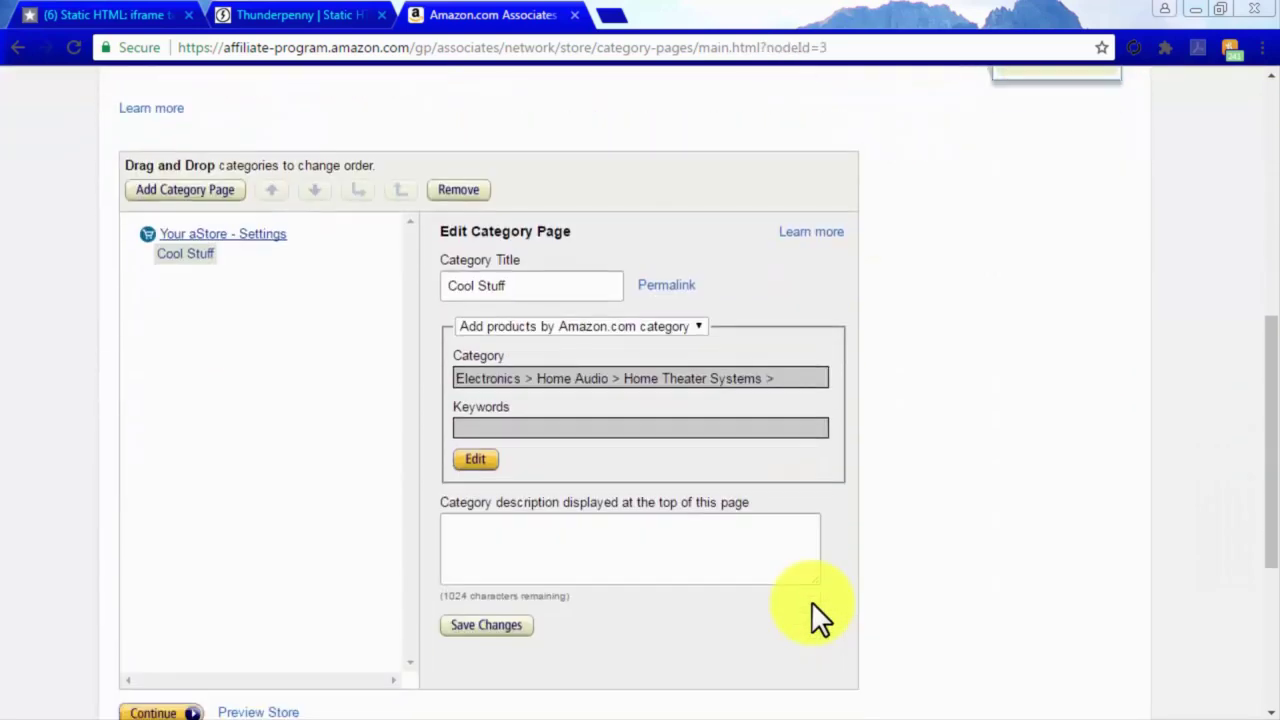
scroll(811, 601, down, 1)
click(166, 611)
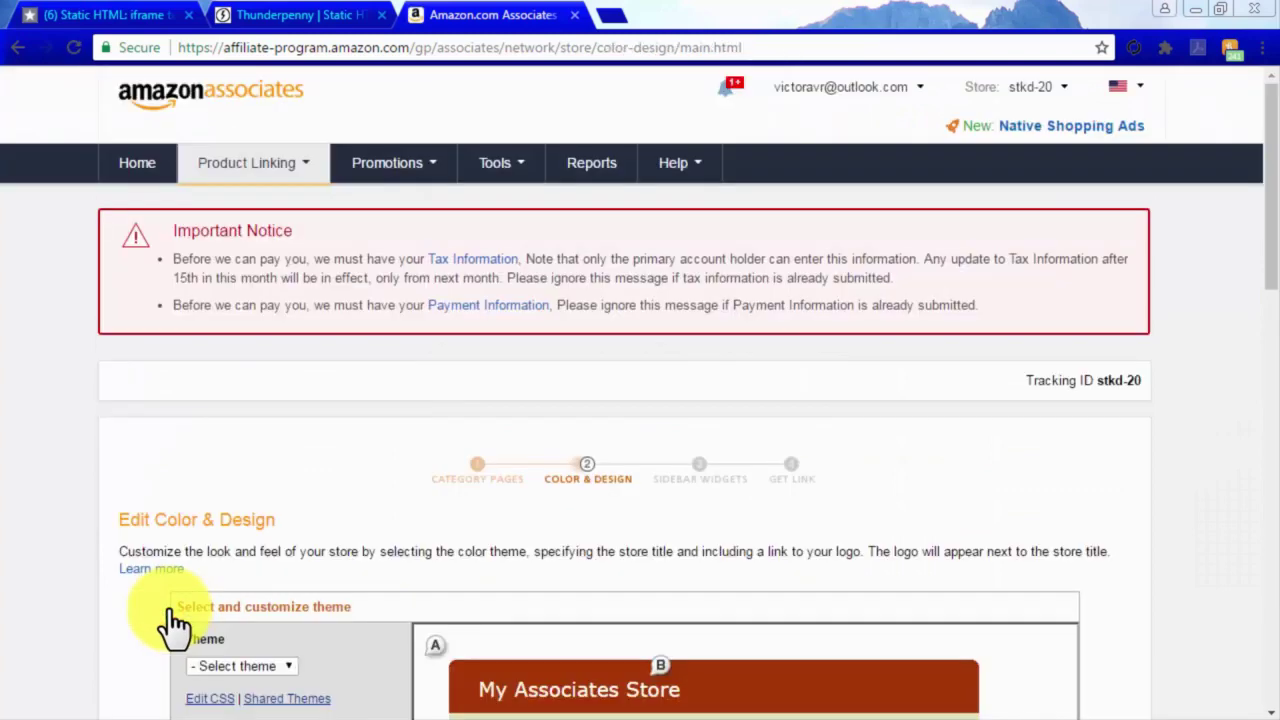
Apply the Forest colour theme to the aStore.
scroll(159, 606, down, 3)
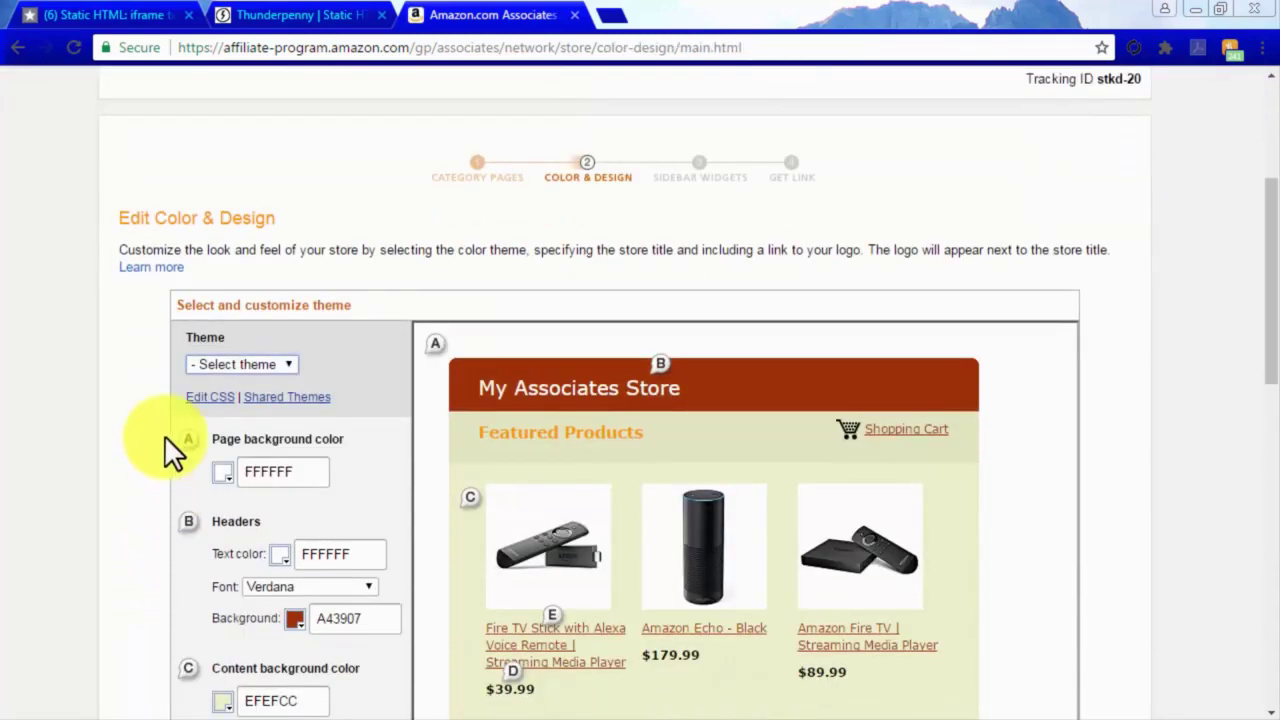
click(268, 365)
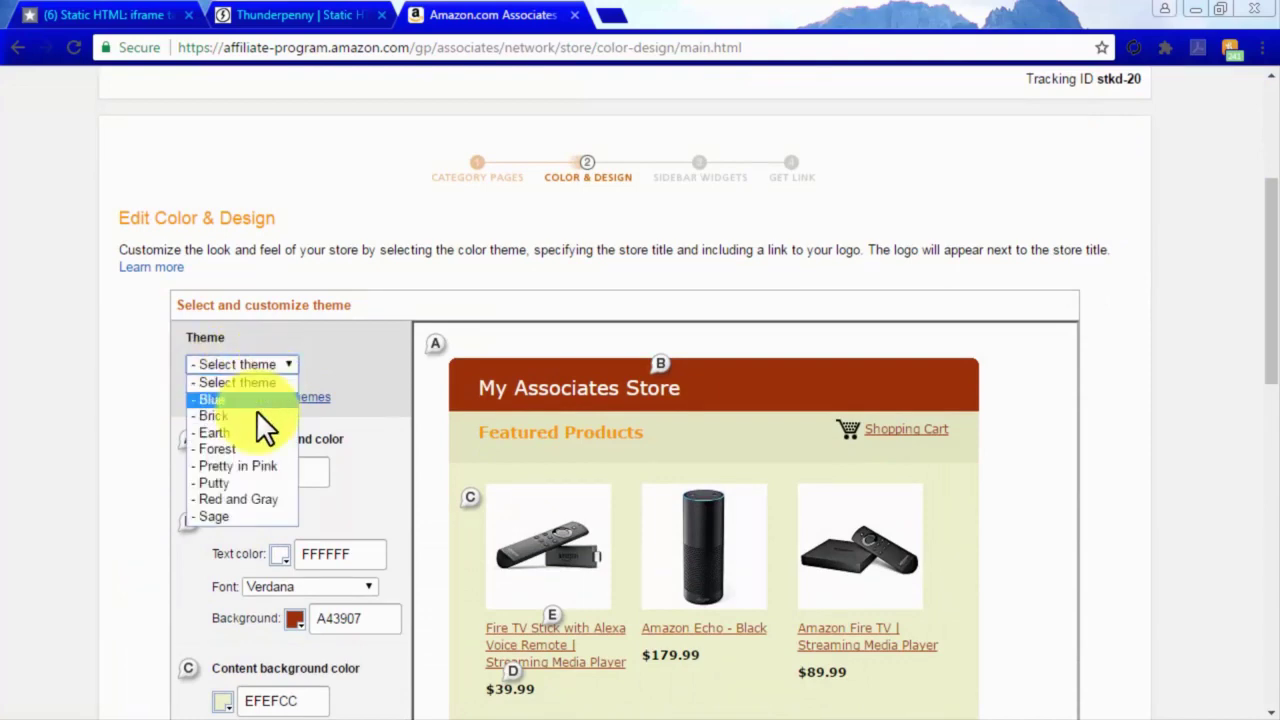
click(252, 447)
Rename the store 'The Cinema Sound At Home Facebook Store' and continue to sidebar widgets.
scroll(404, 454, down, 2)
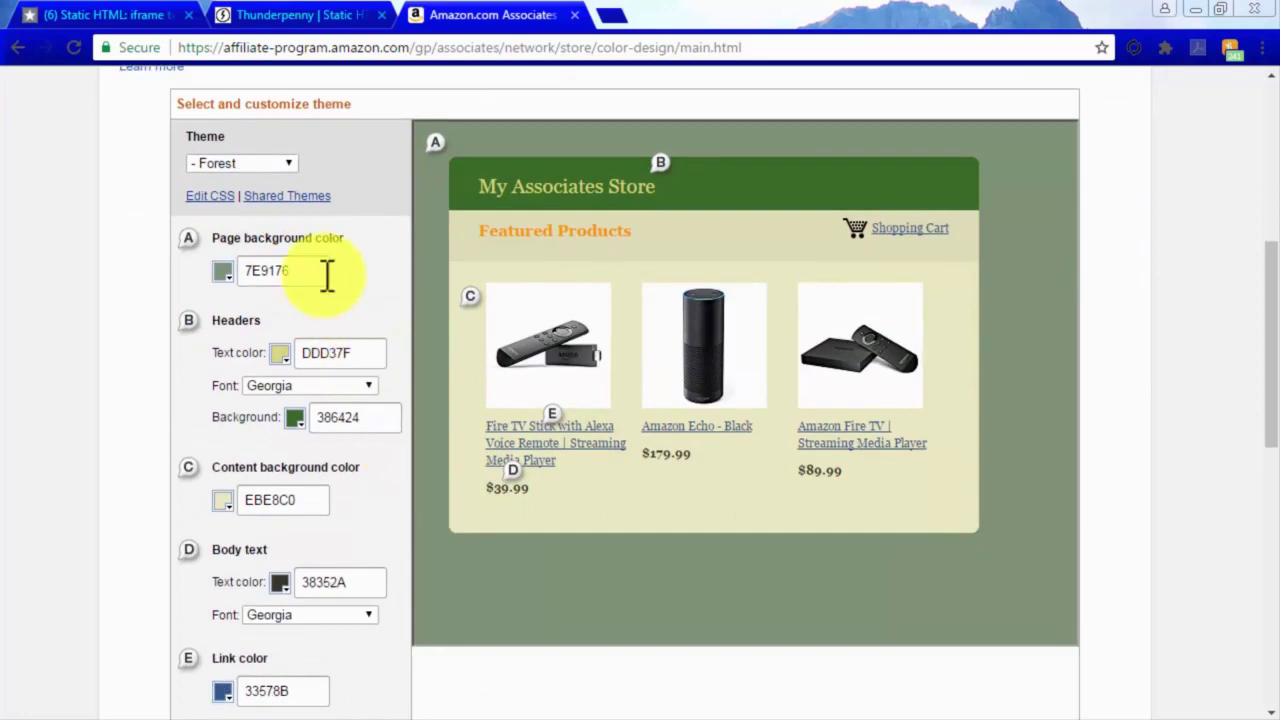
scroll(367, 379, down, 1)
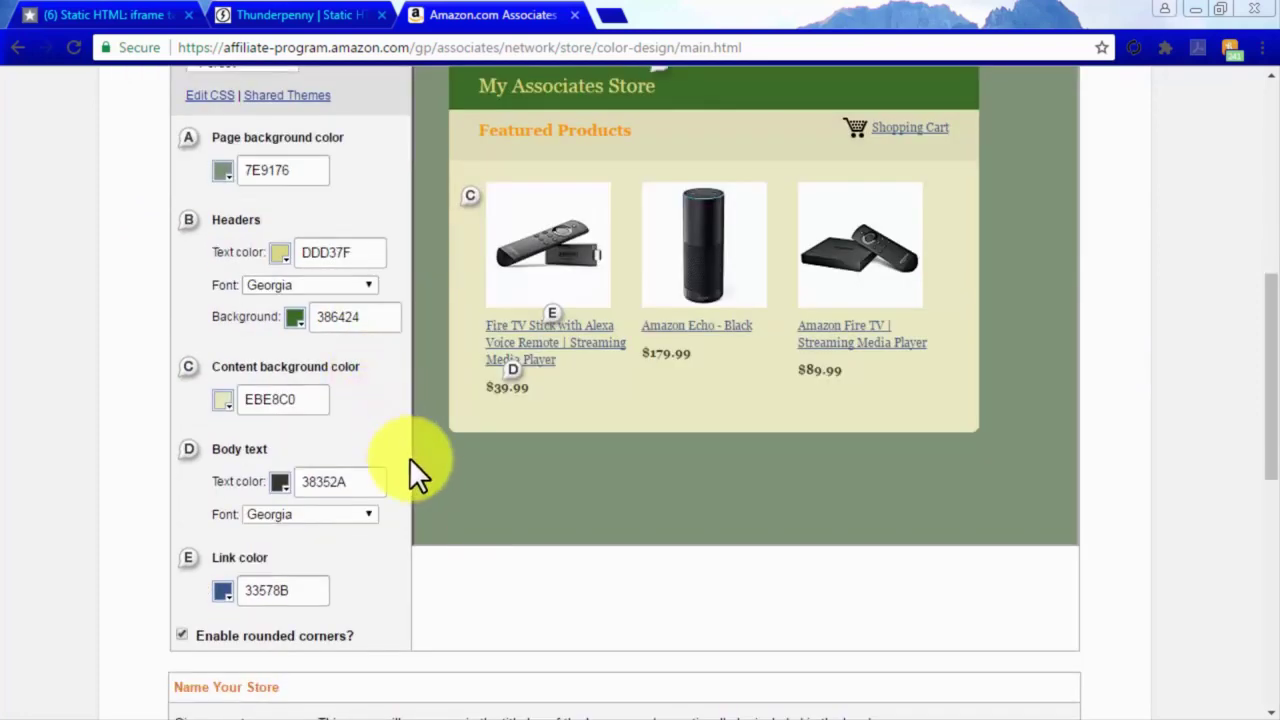
scroll(397, 572, down, 5)
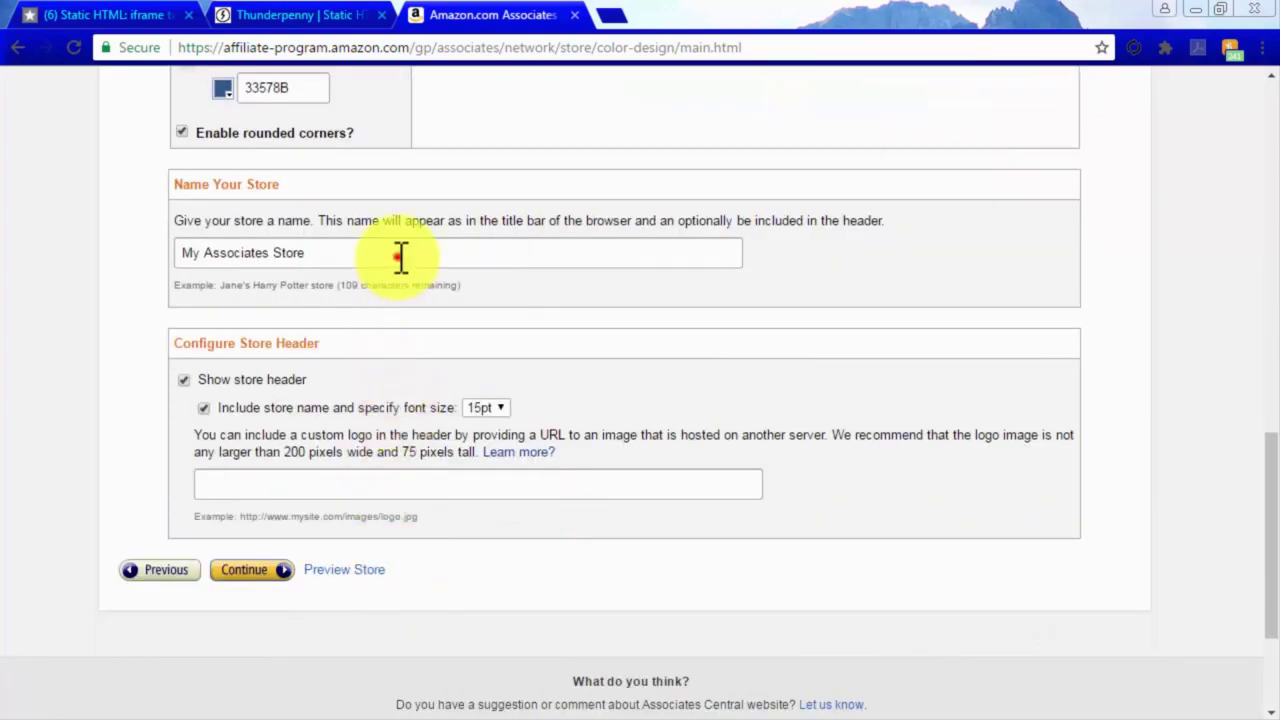
drag(400, 252, 191, 251)
text(The Cinema Sound At Home Facebook Store)
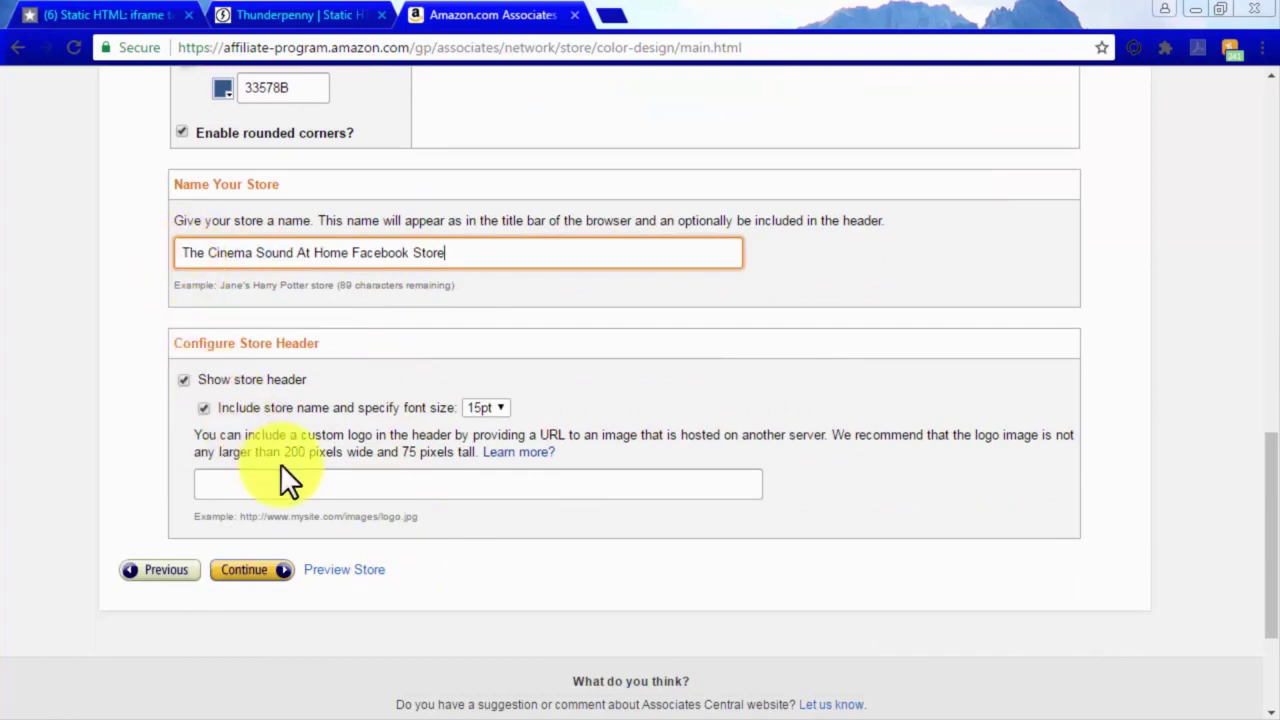
click(272, 568)
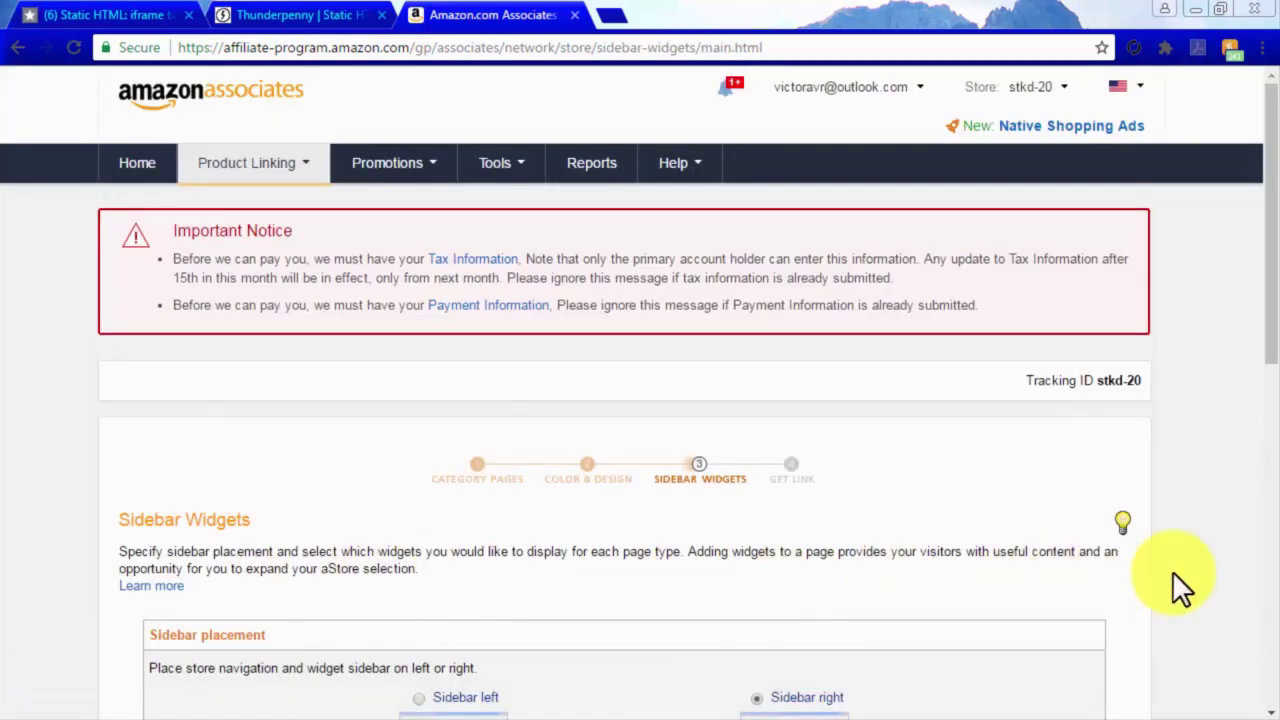
Tick Similar Items for the Search Results Page and finish the aStore wizard to publish.
scroll(1172, 575, down, 3)
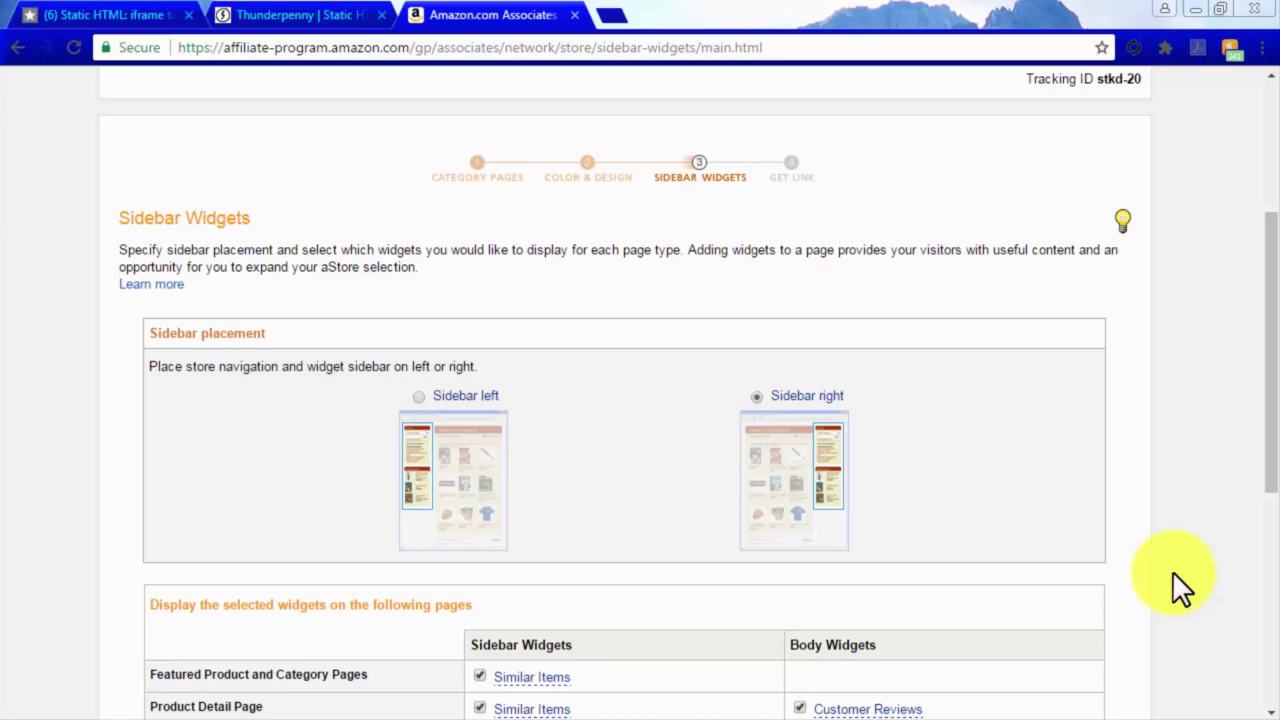
scroll(1174, 574, down, 3)
scroll(1172, 571, down, 1)
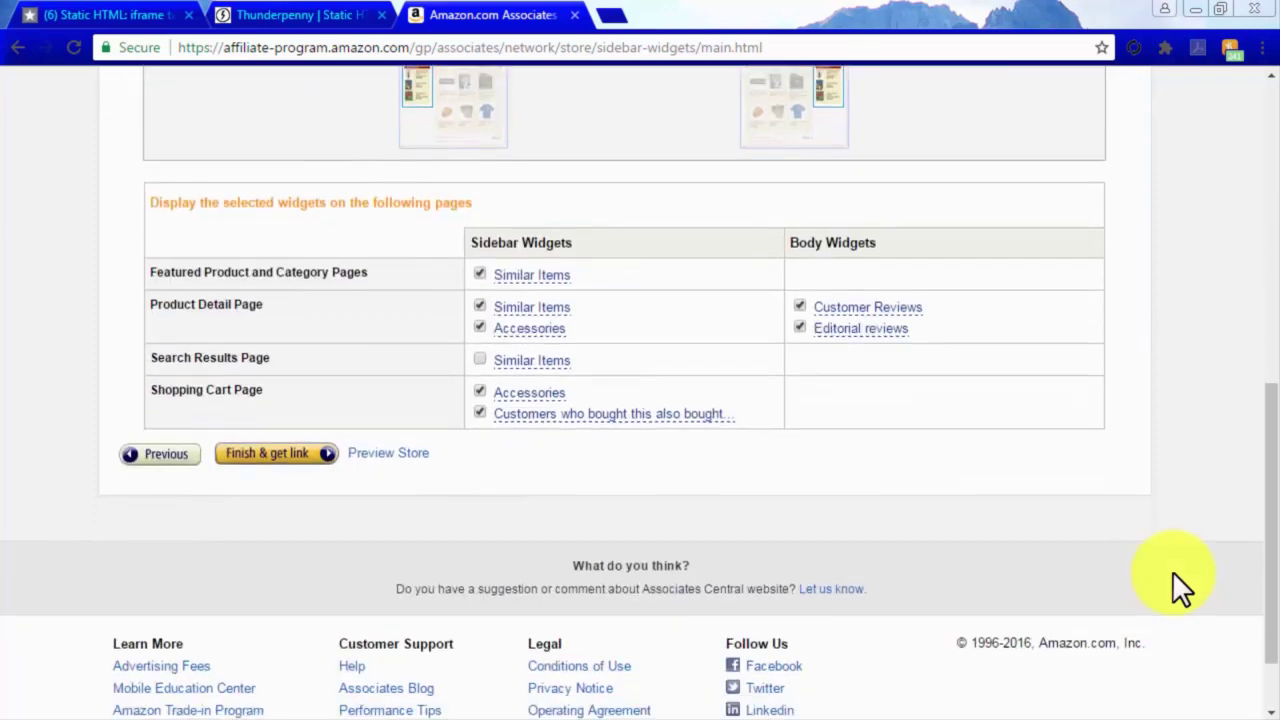
mouse_move(545, 354)
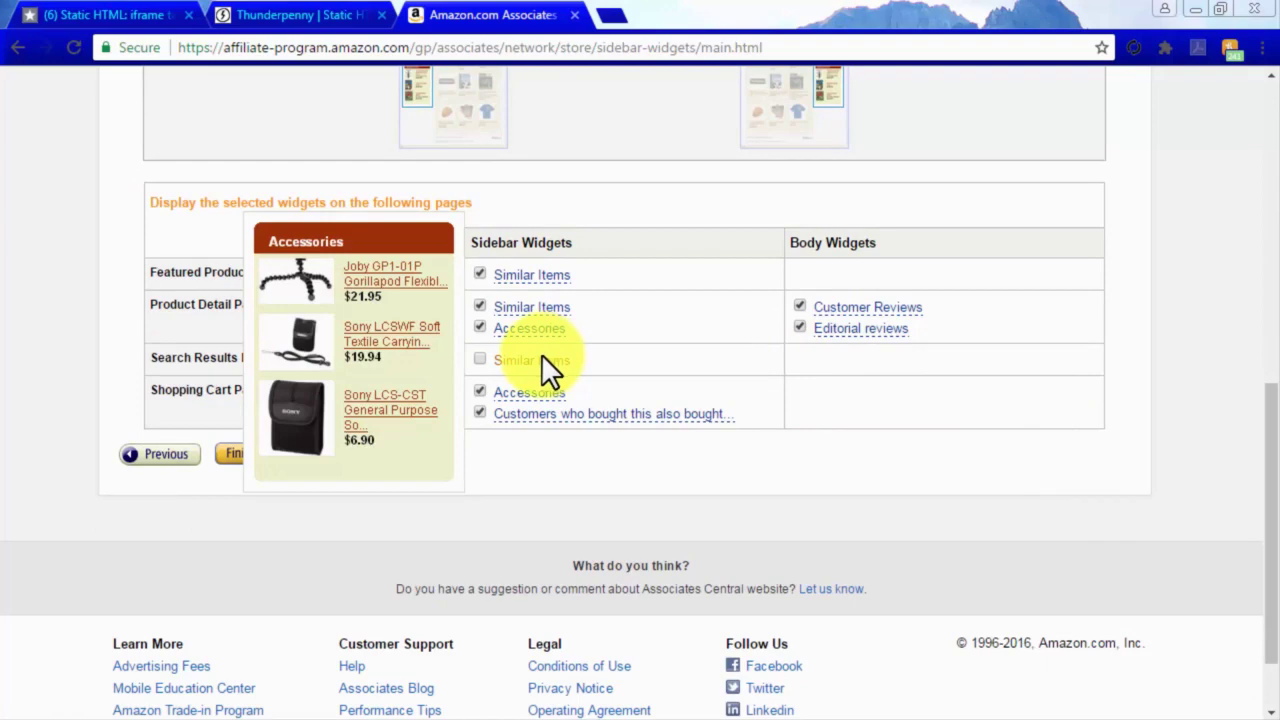
mouse_move(540, 328)
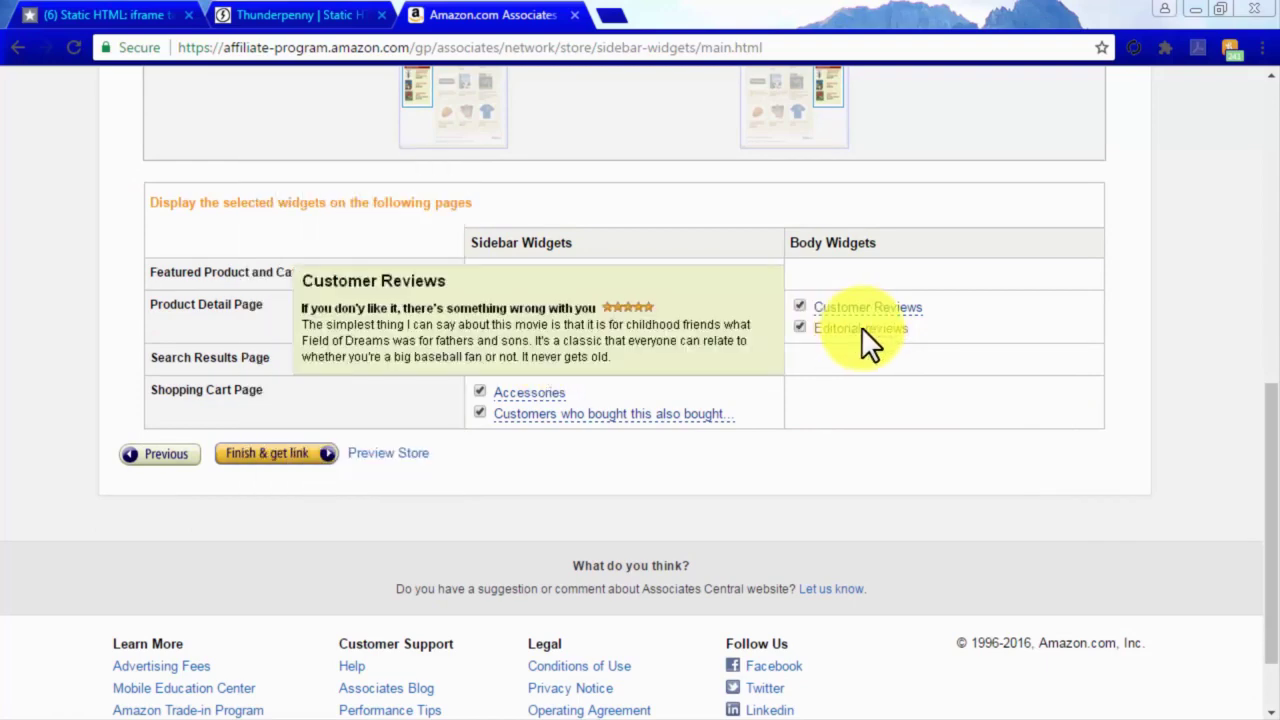
mouse_move(864, 307)
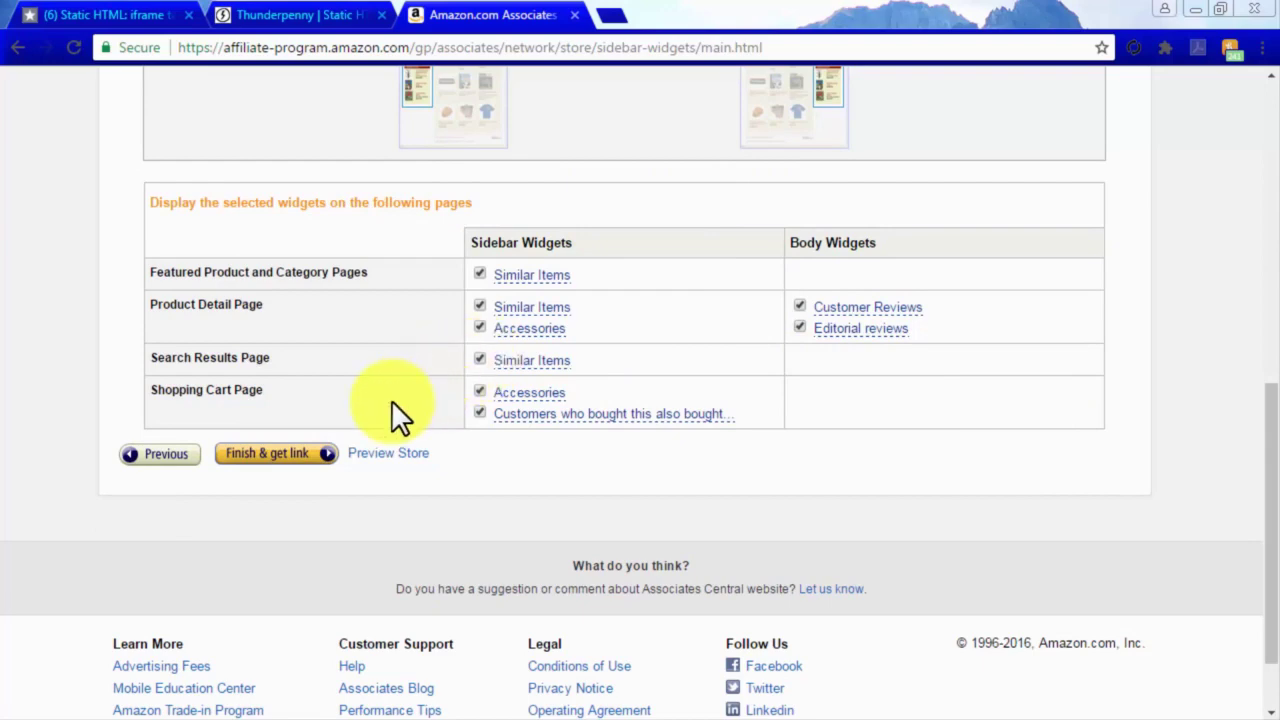
click(297, 454)
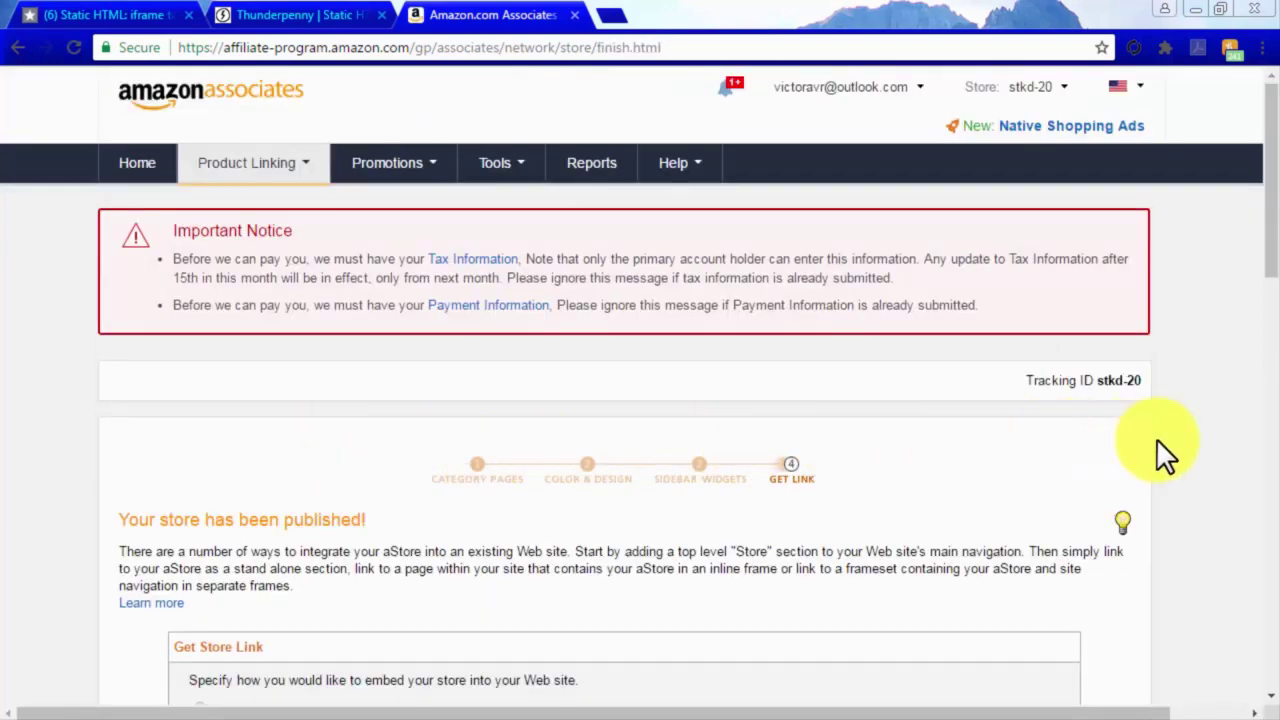
Switch the store link to 'Embed my store using an inline frame' and copy the iframe code.
scroll(1157, 440, down, 1)
scroll(1157, 440, down, 2)
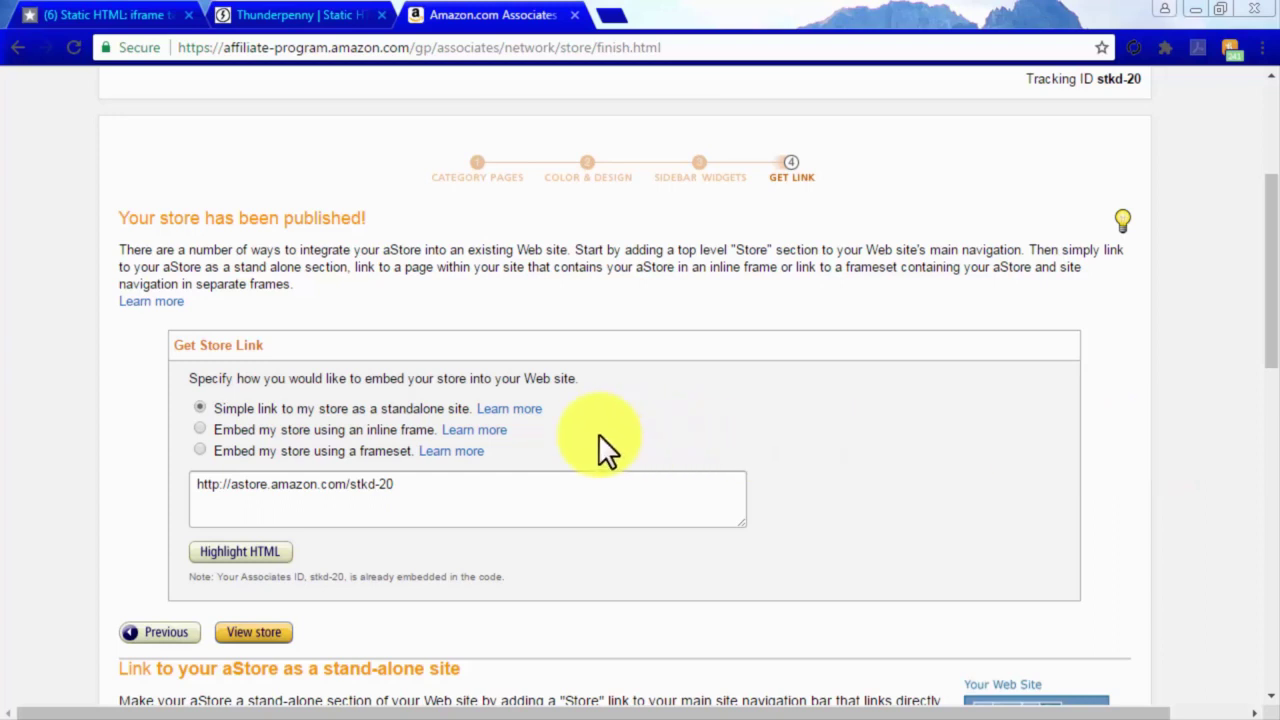
click(196, 429)
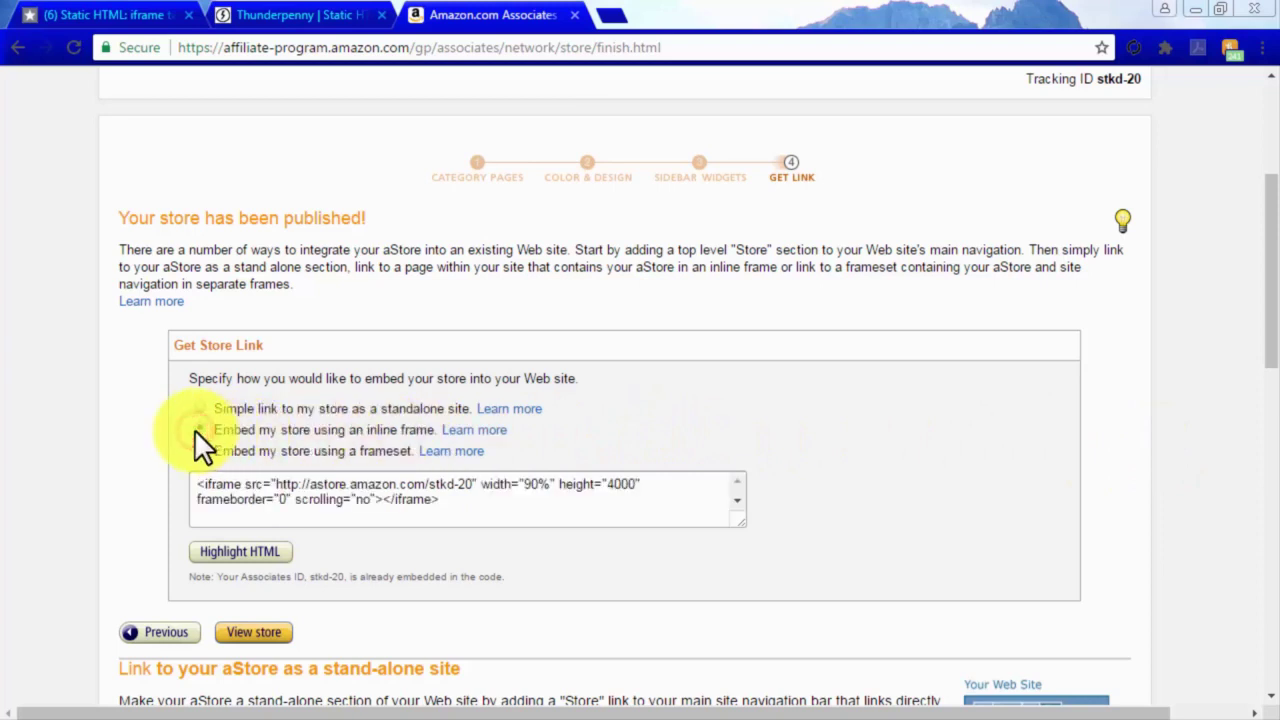
click(322, 499)
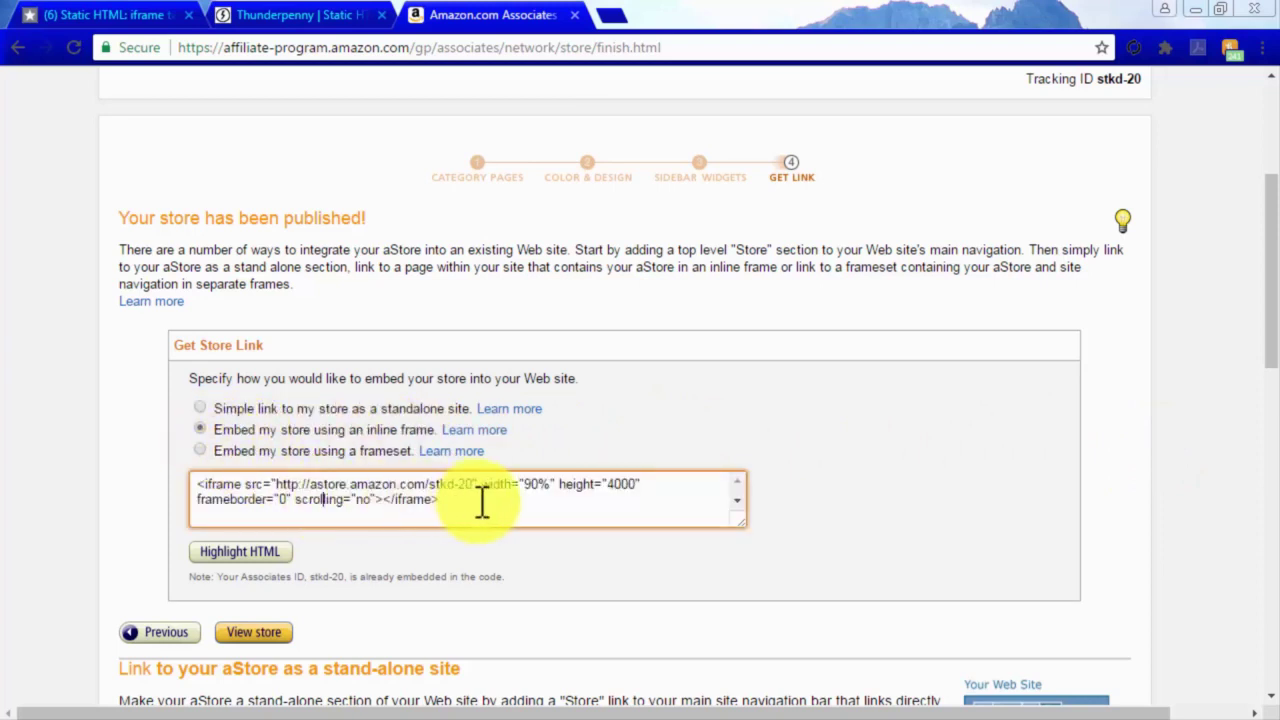
drag(481, 505, 200, 487)
key(ctrl+c)
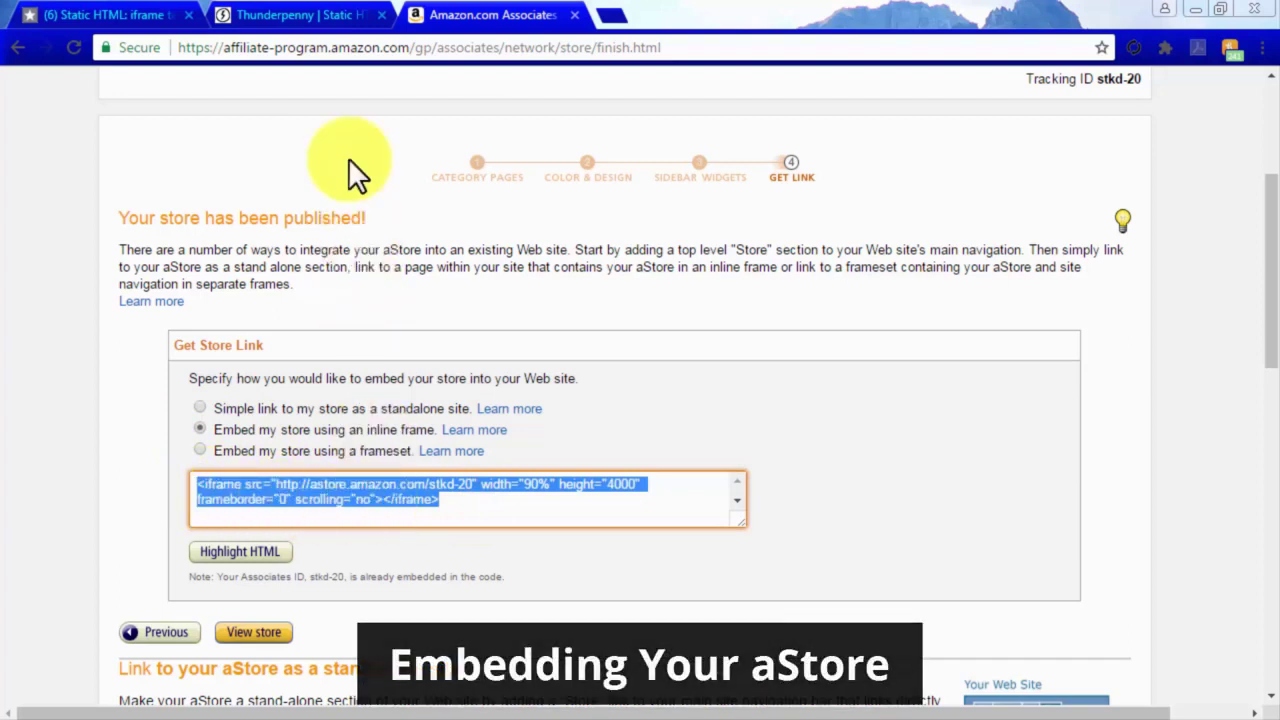
click(329, 14)
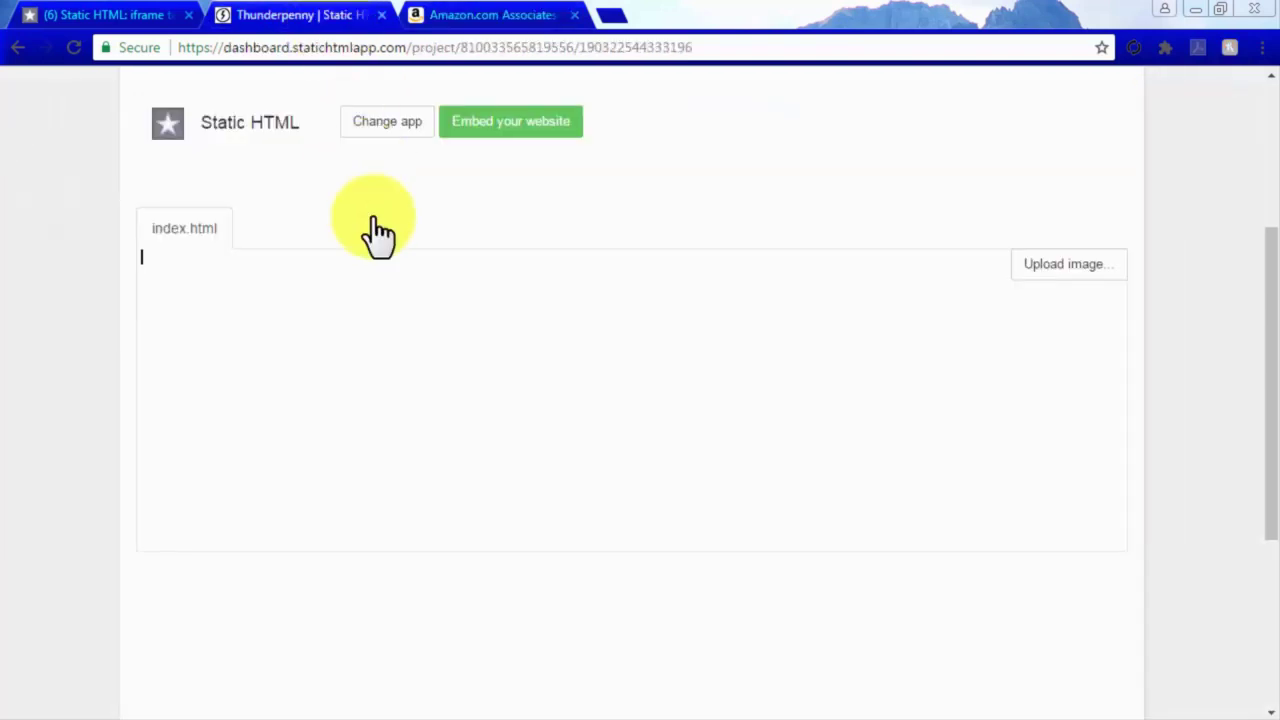
Paste the aStore iframe into index.html and change its src from http to https.
key(ctrl+v)
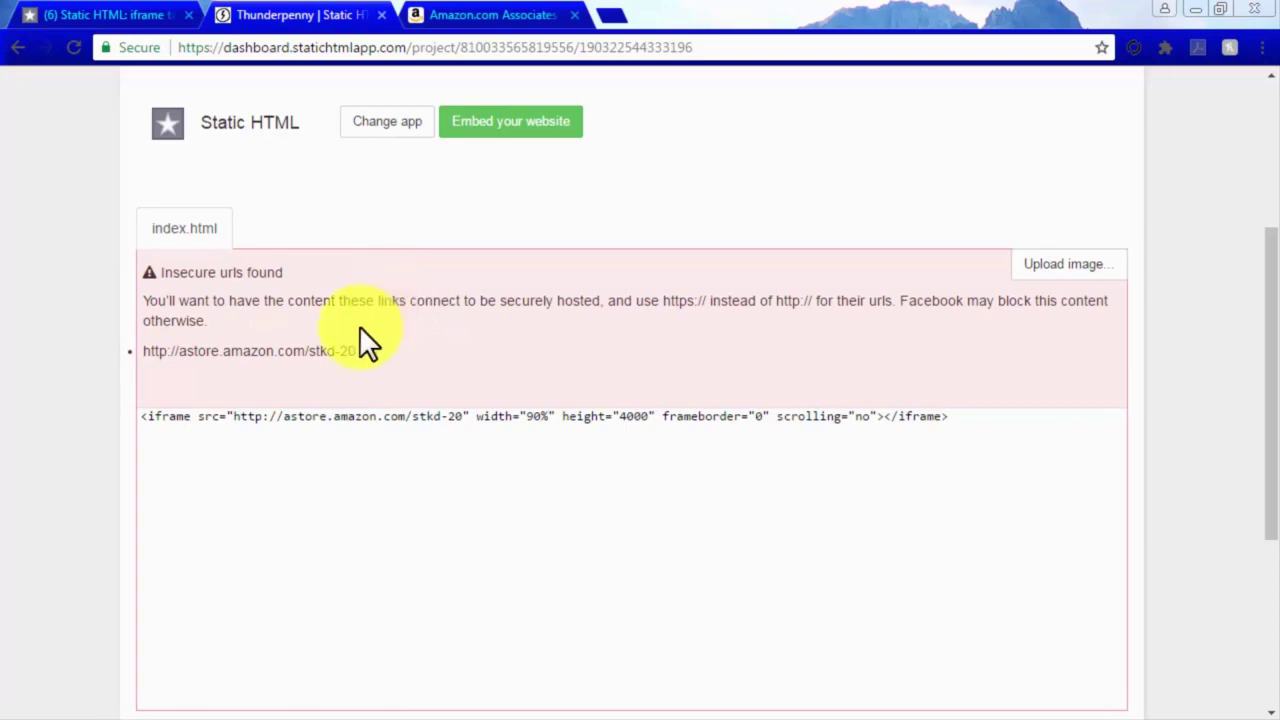
click(262, 416)
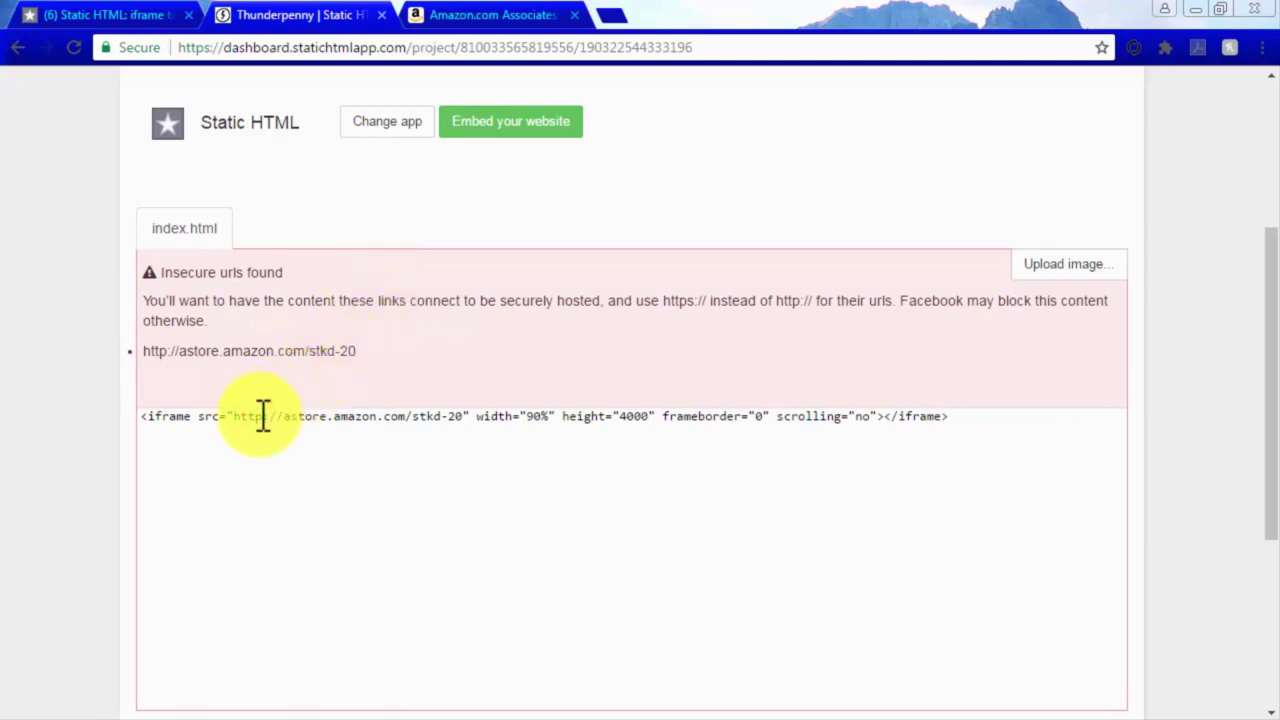
text(s)
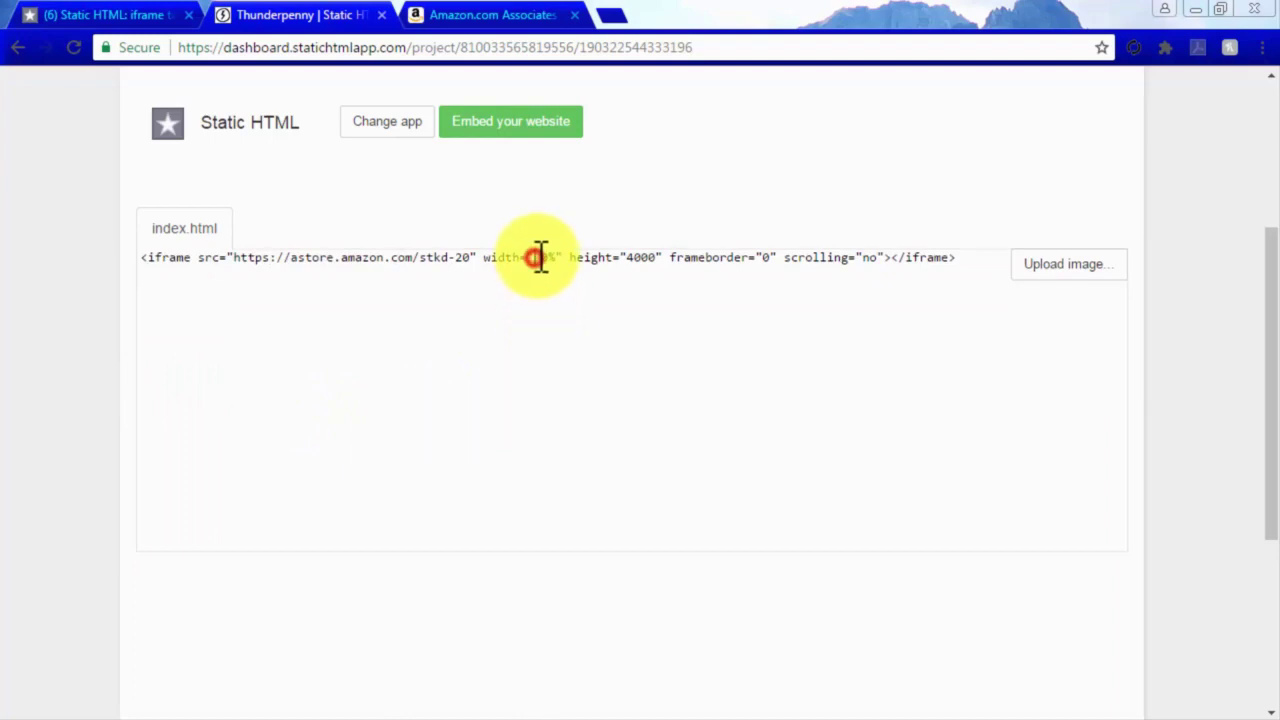
Set the iframe to width 815px, height 1200px and scrolling yes, then save and publish.
drag(534, 257, 557, 257)
text(815px)
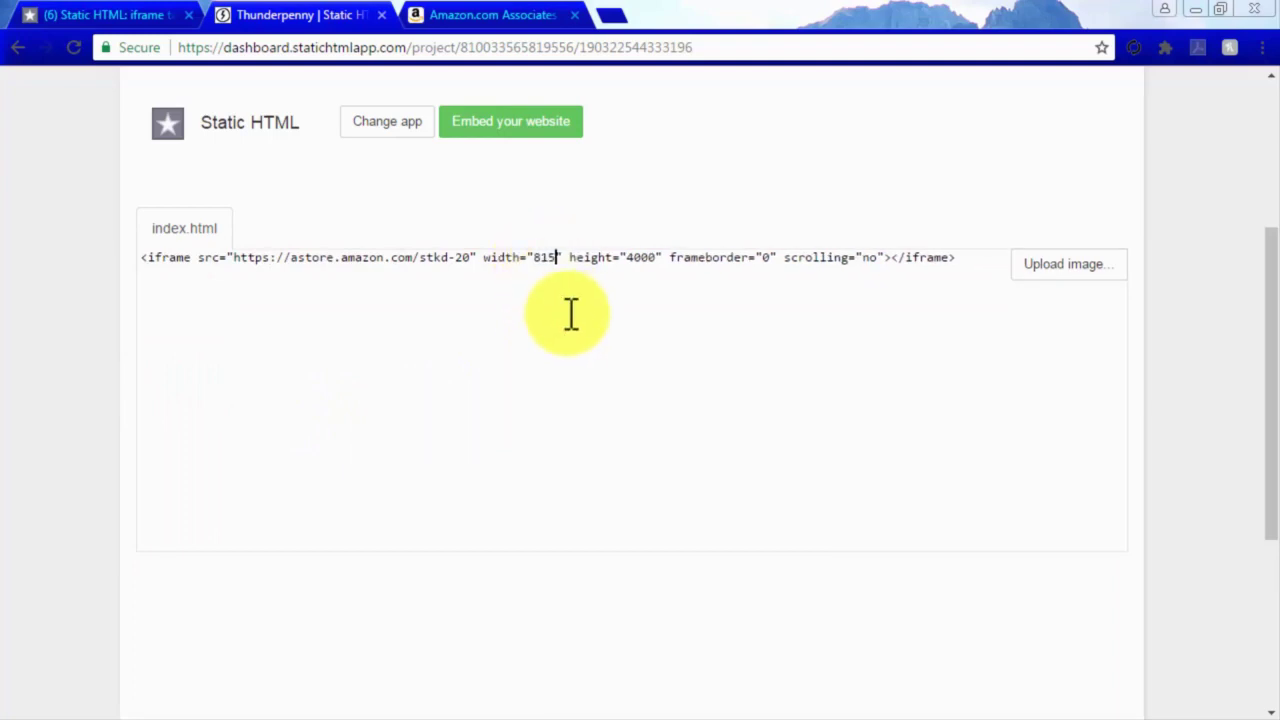
click(641, 260)
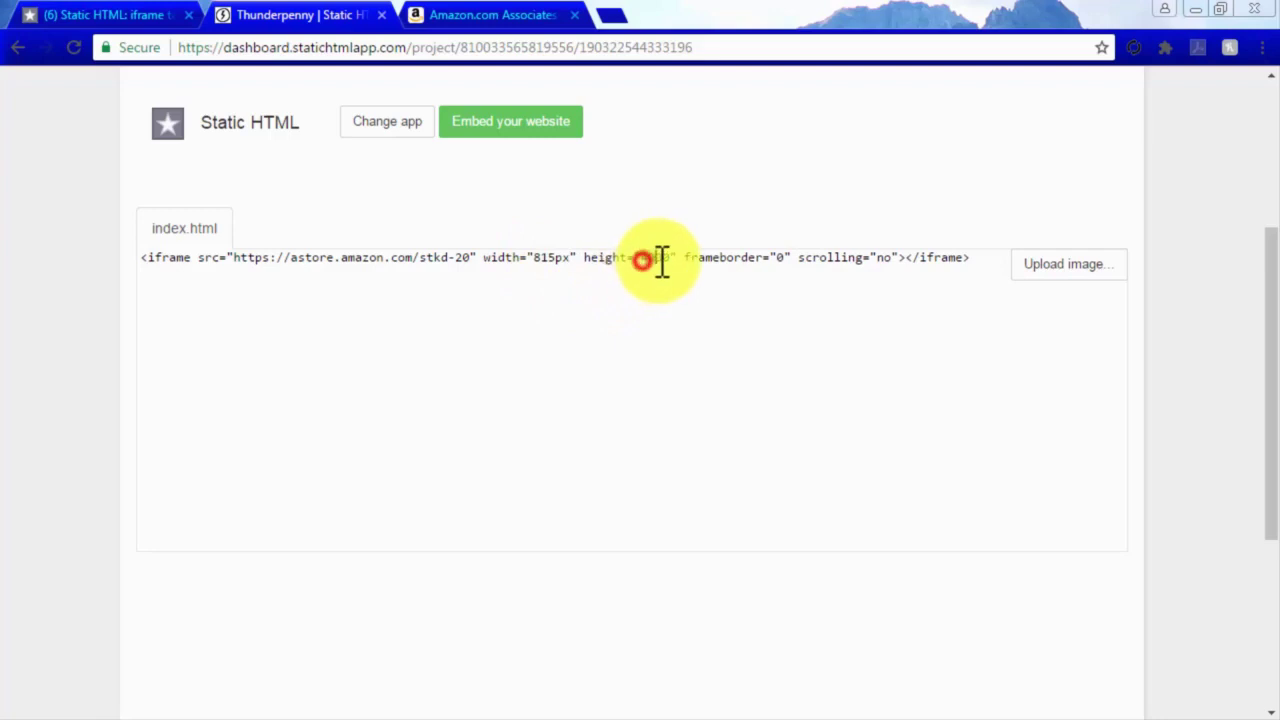
text(12)
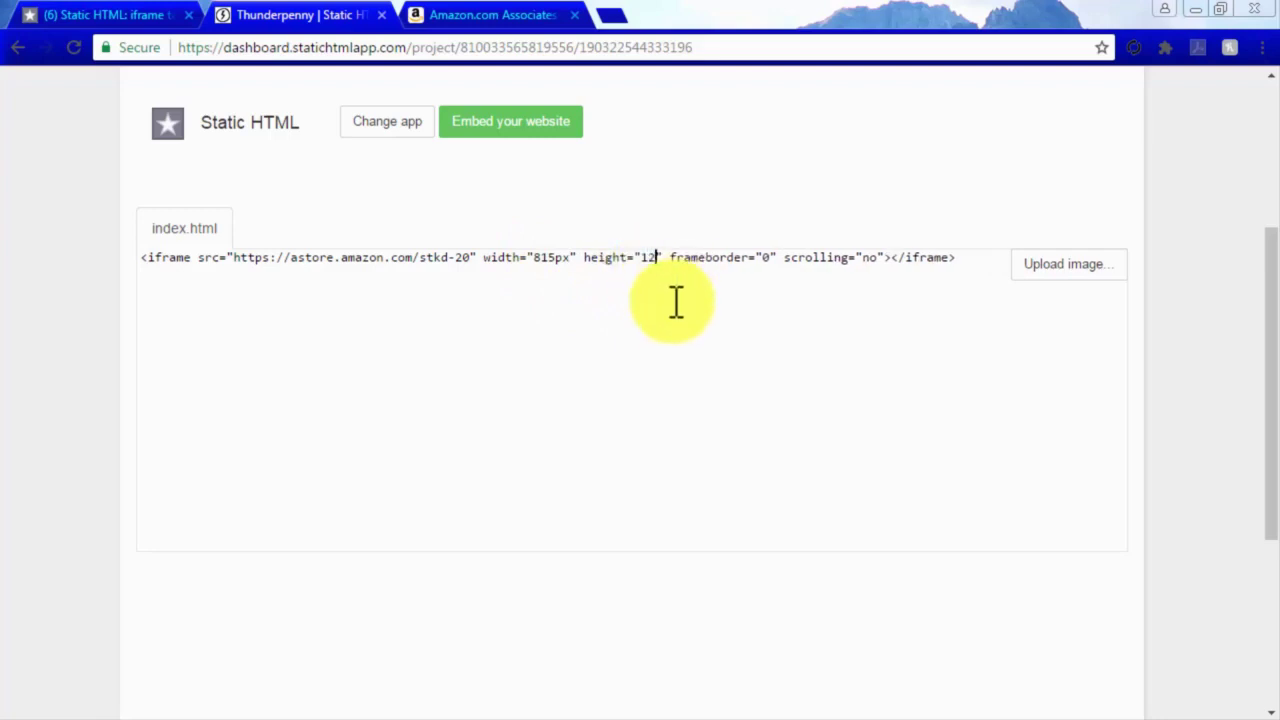
text(00px)
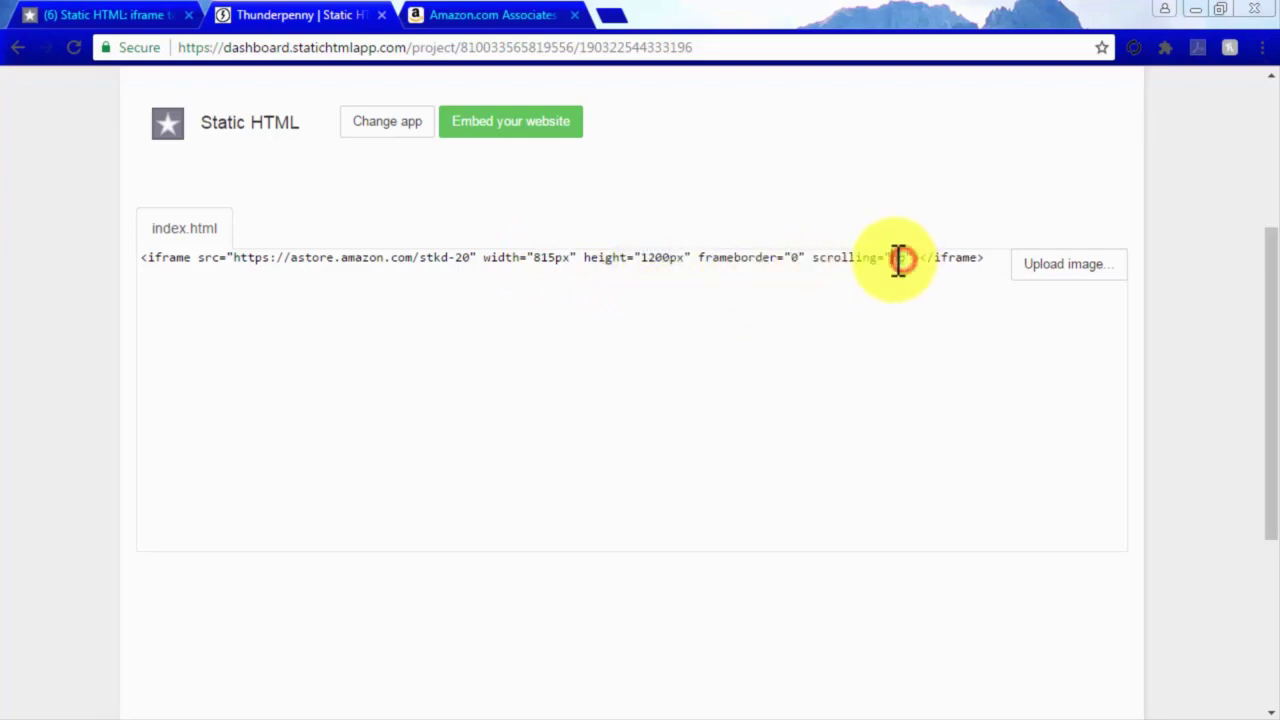
double_click(898, 258)
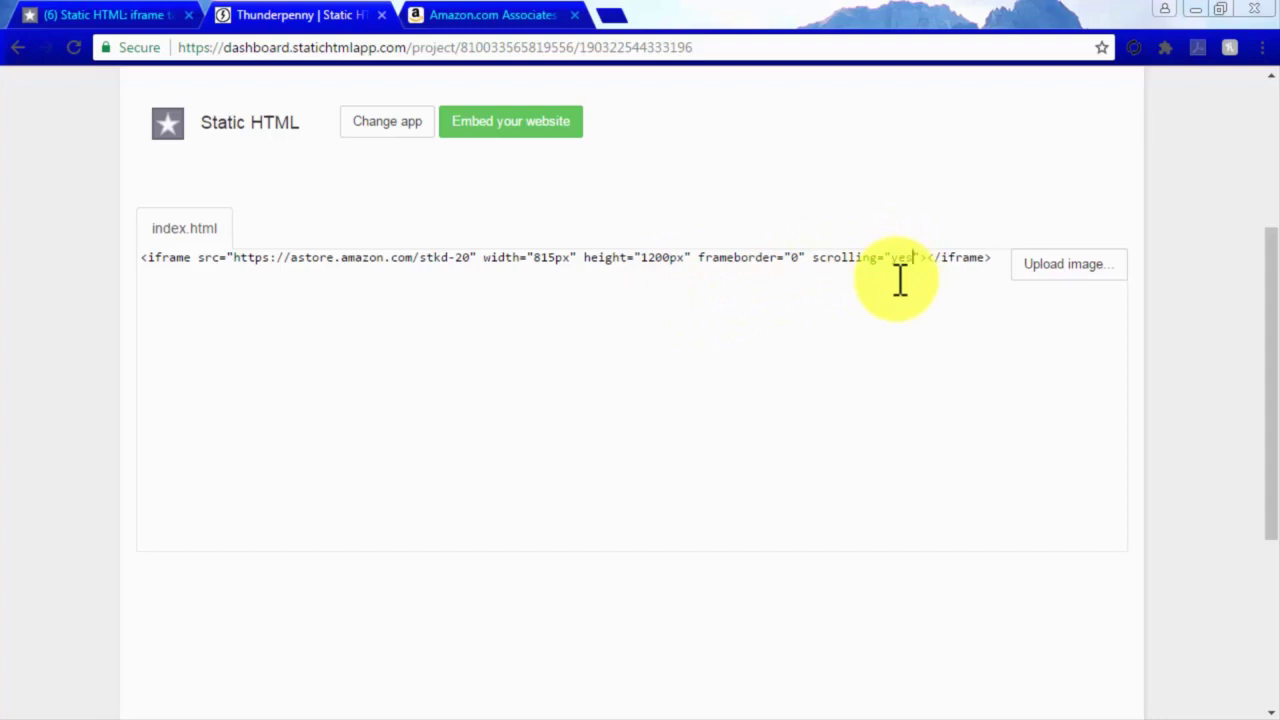
text(yes)
scroll(900, 280, up, 3)
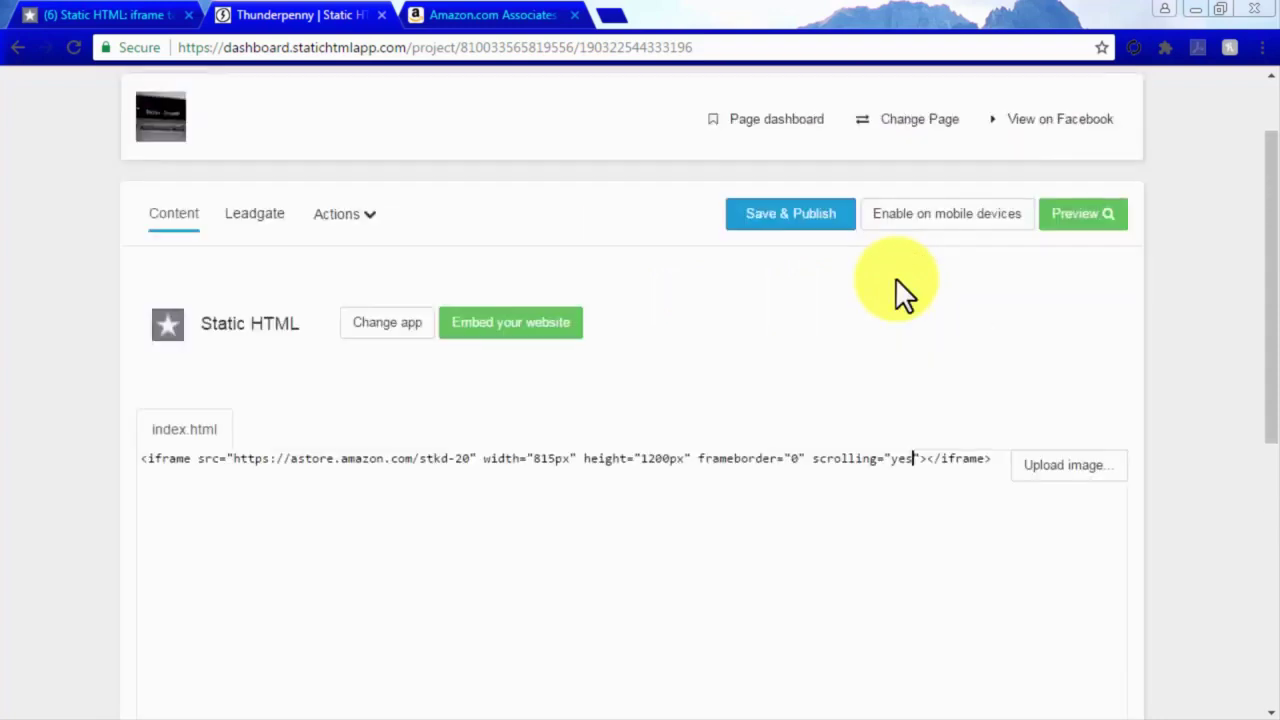
click(783, 226)
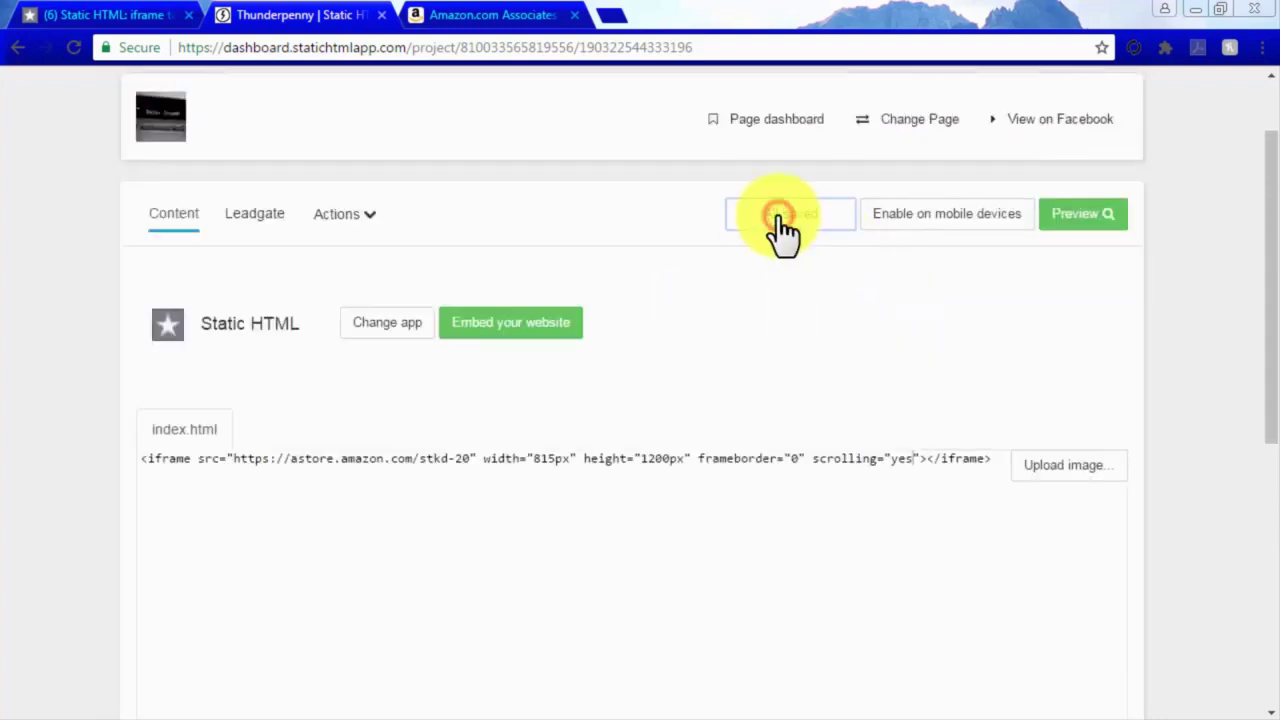
click(133, 16)
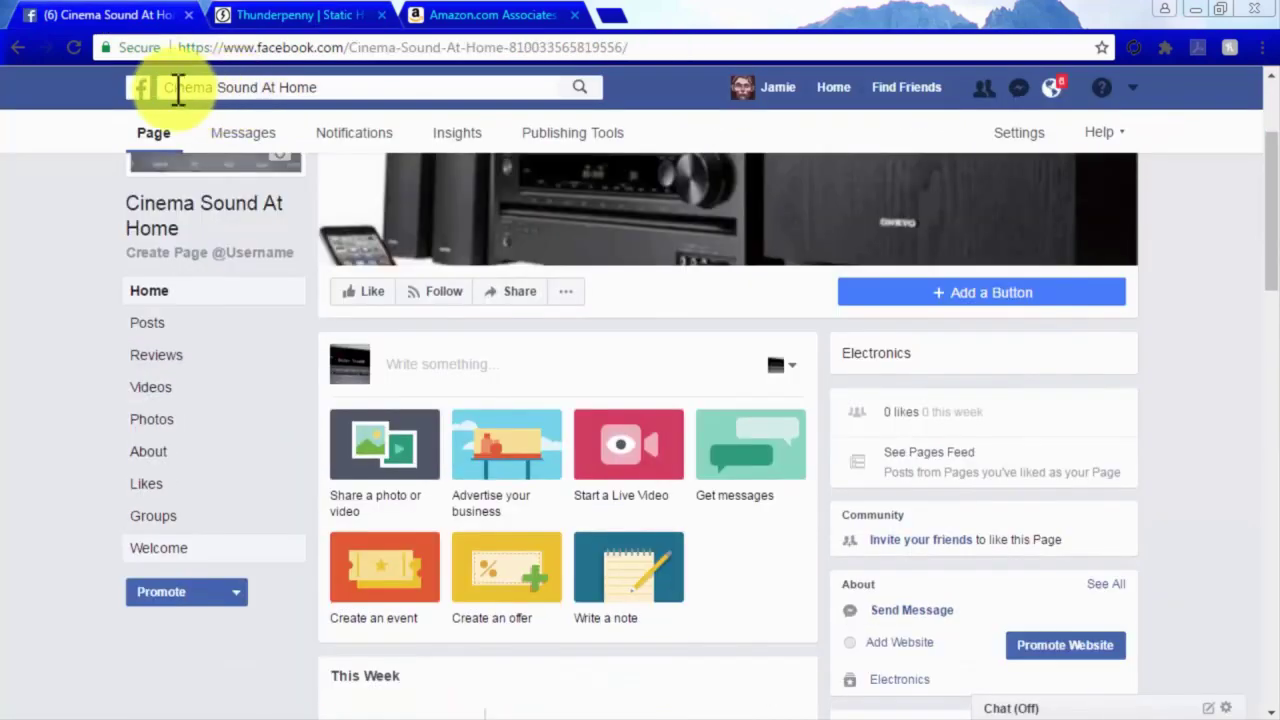
View the Welcome tab and scroll through the embedded Cinema Sound At Home Facebook Store.
click(172, 550)
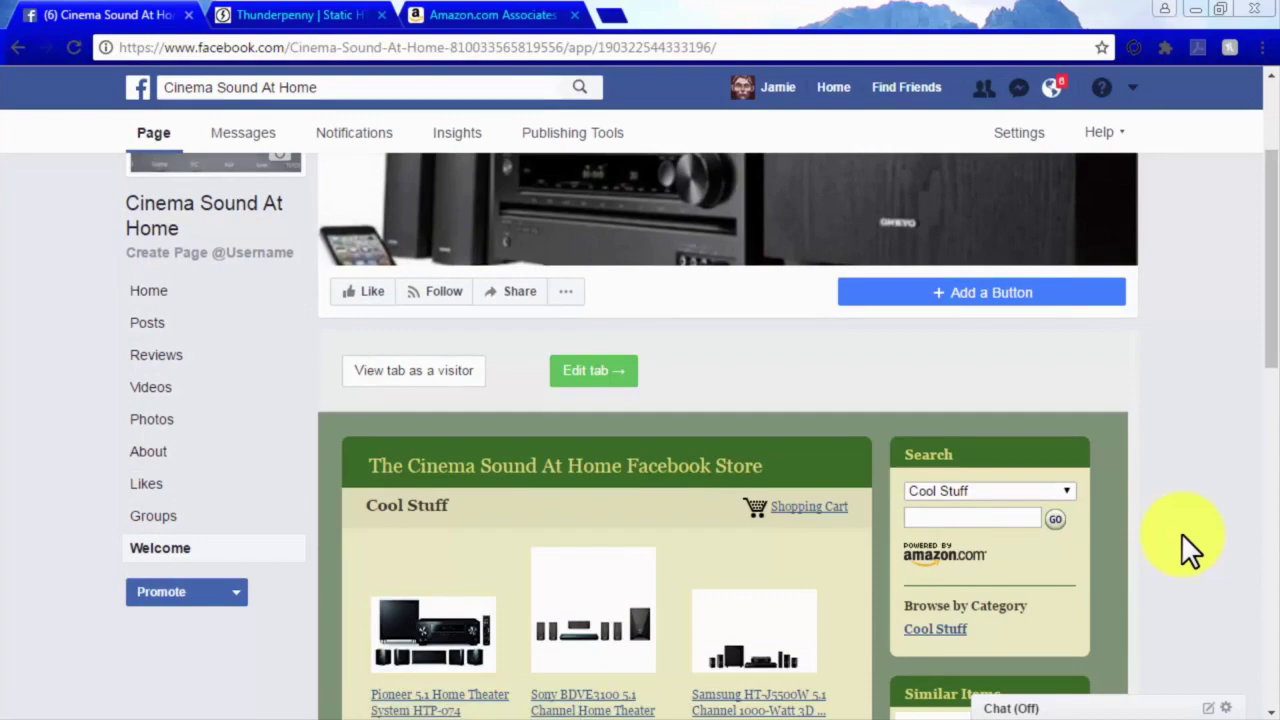
scroll(1181, 533, down, 5)
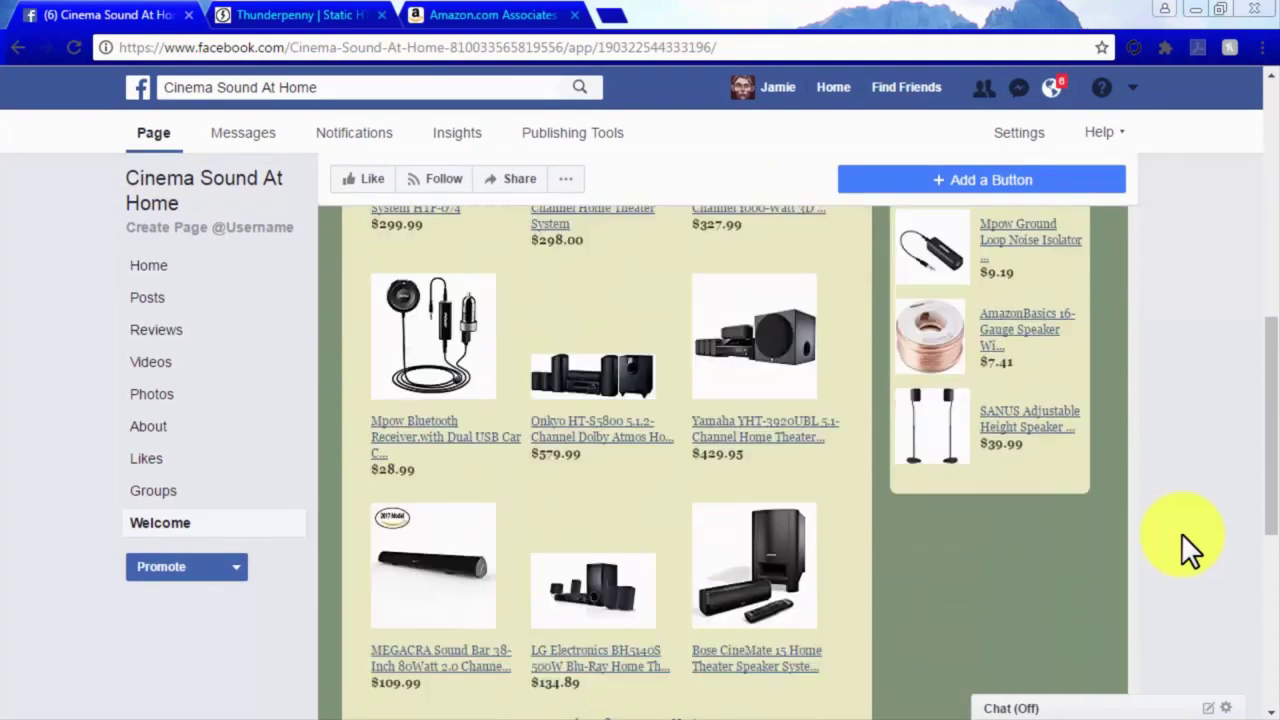
scroll(1181, 533, down, 2)
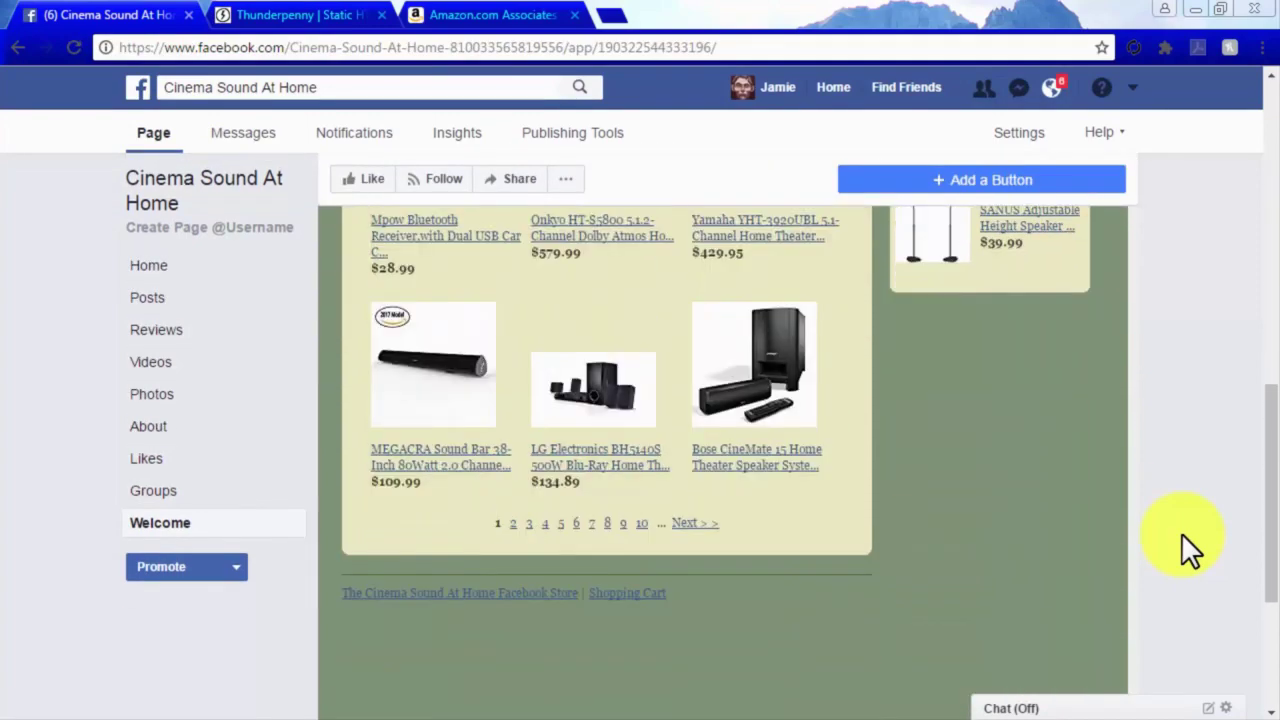
scroll(1181, 533, up, 7)
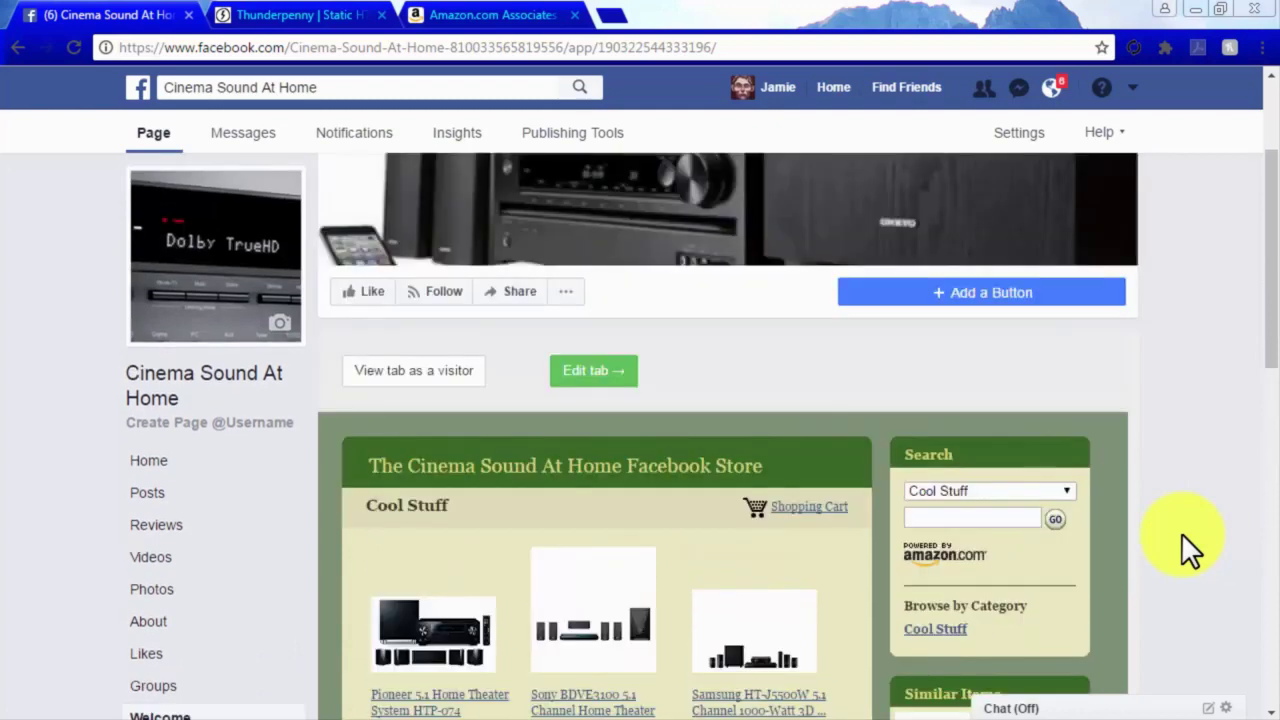
scroll(1181, 533, up, 2)
click(1049, 136)
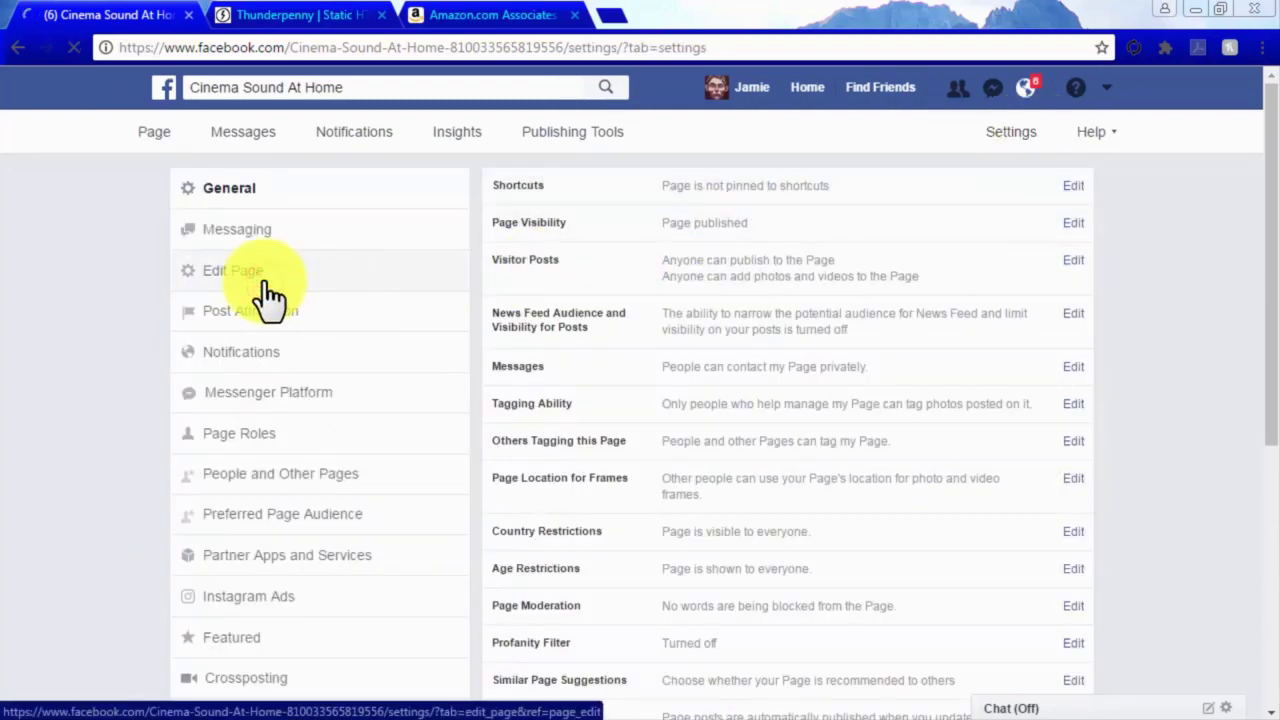
Give the Welcome tab the custom tab name 'Store' in its Static HTML settings and save.
scroll(1174, 305, down, 4)
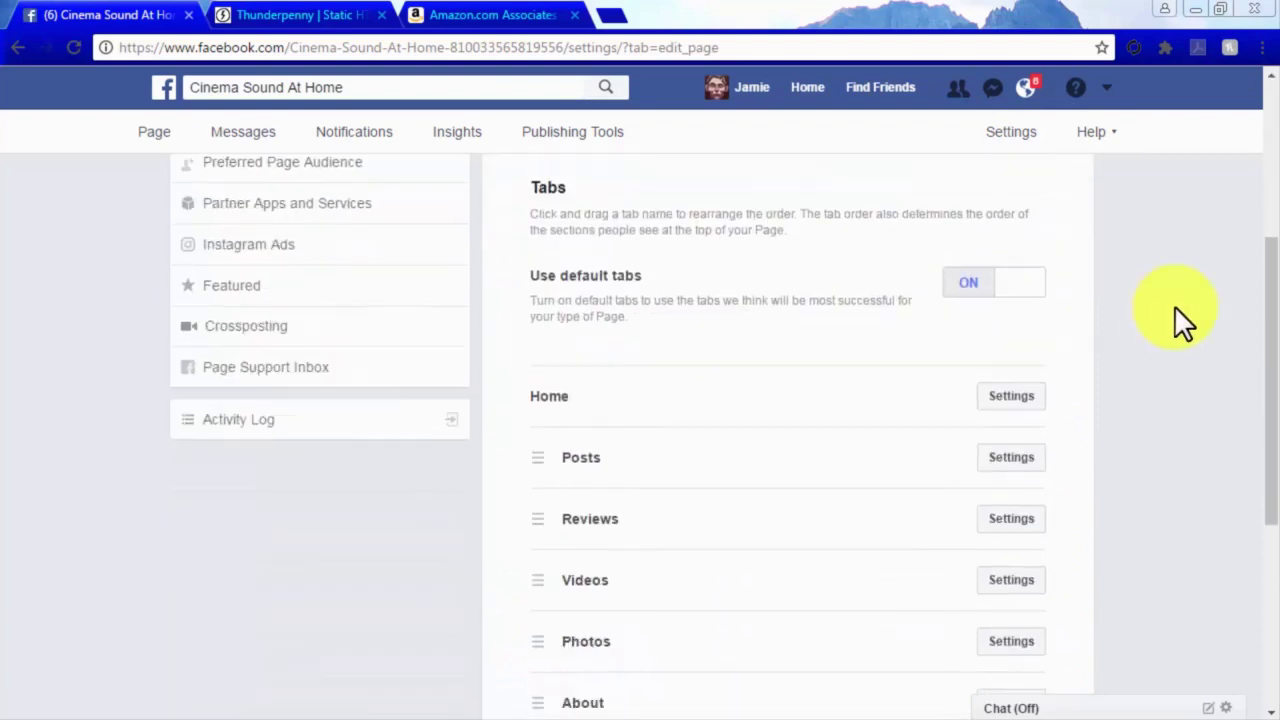
scroll(1176, 312, down, 4)
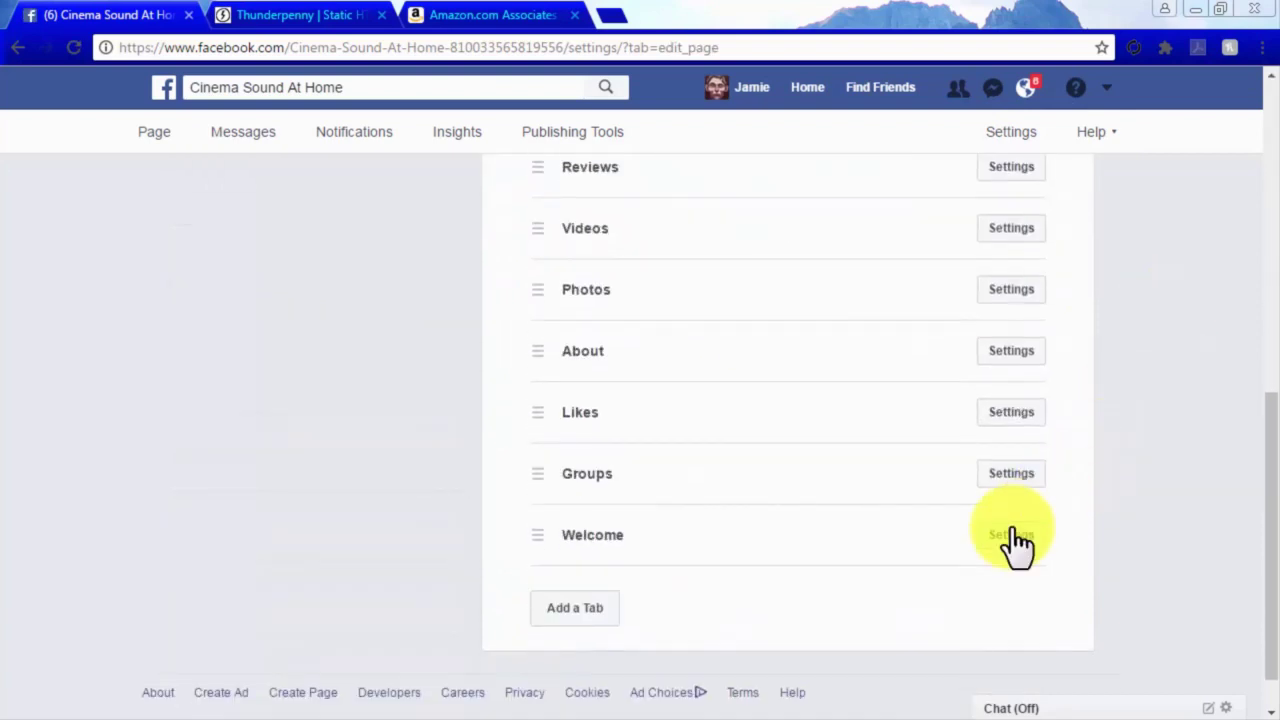
click(1012, 535)
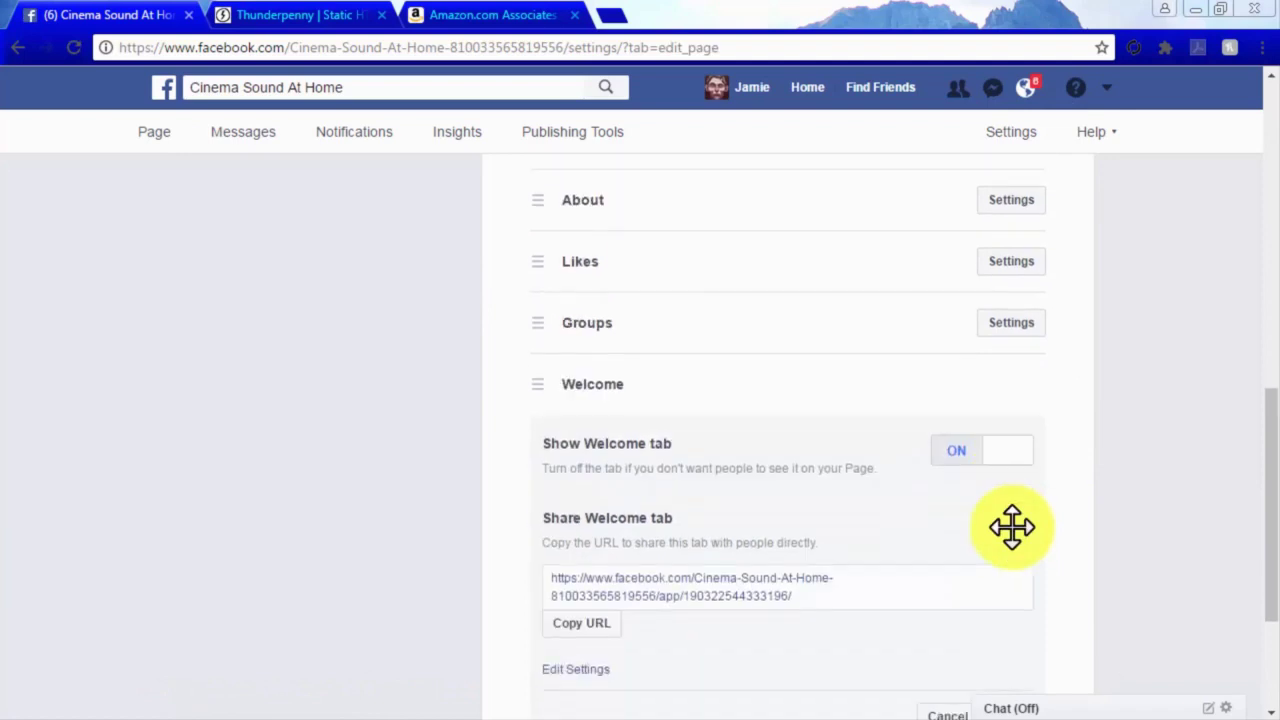
scroll(1012, 527, down, 2)
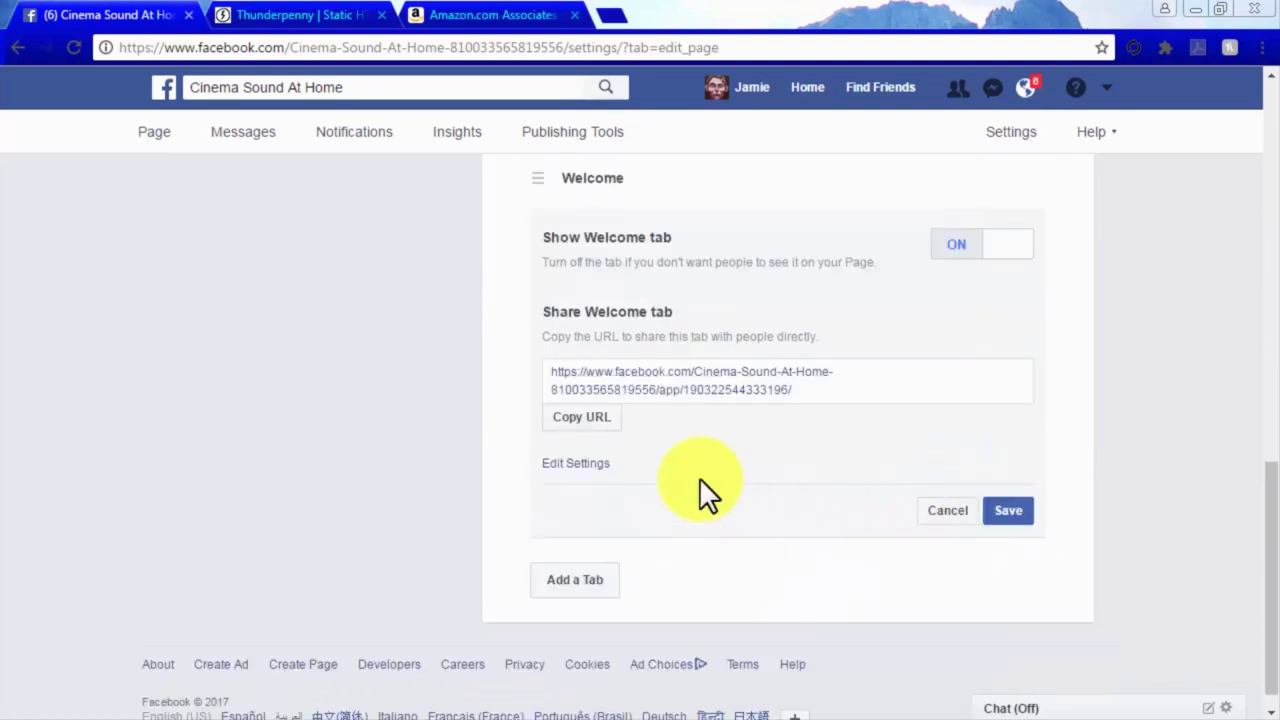
click(588, 464)
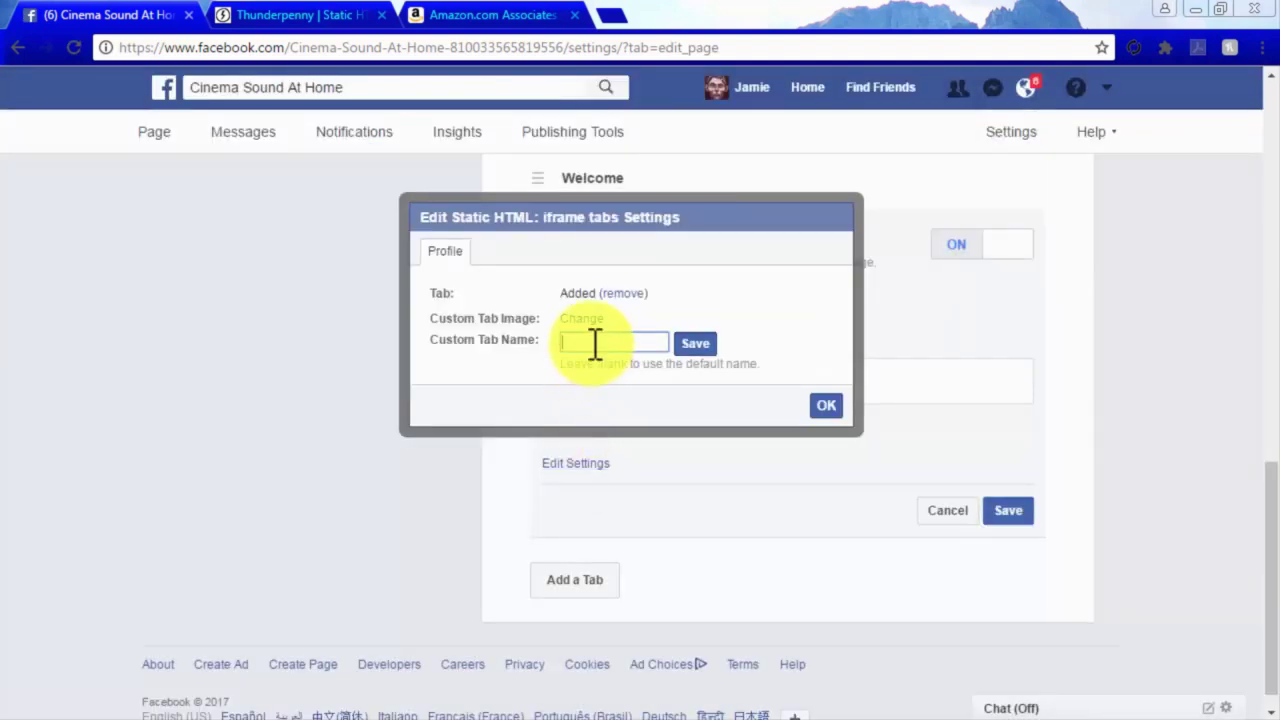
click(693, 344)
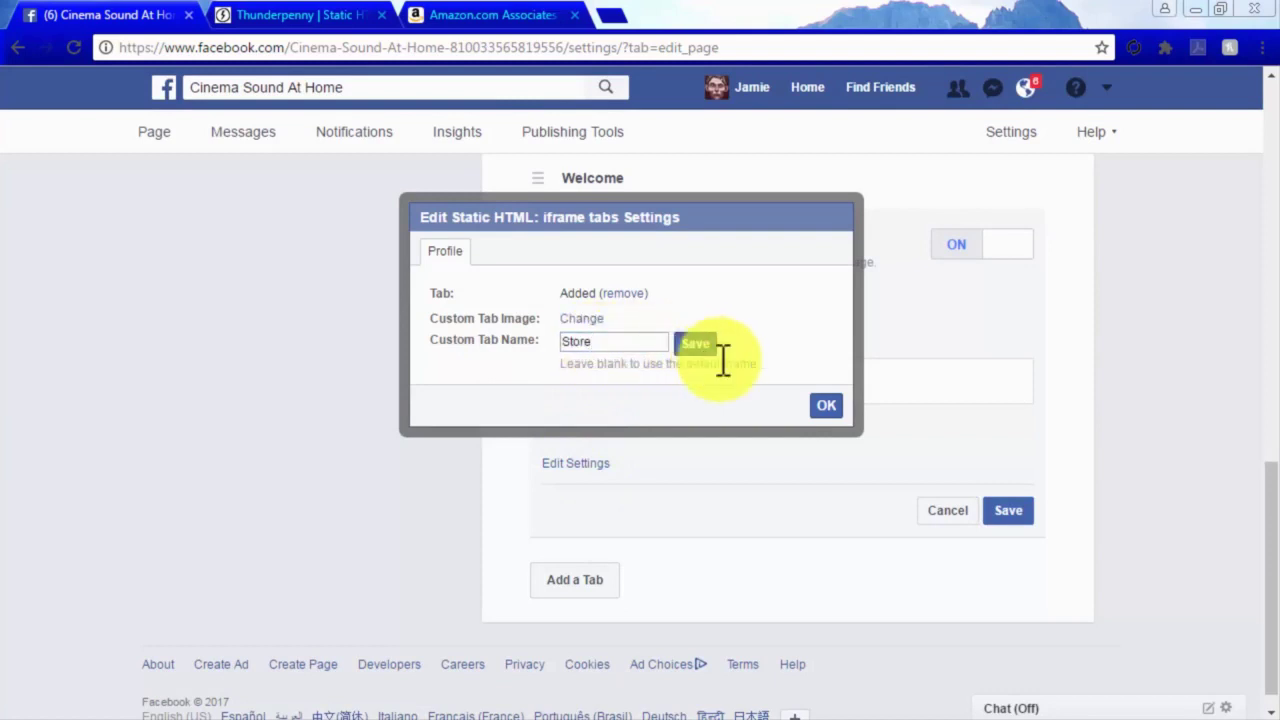
click(822, 407)
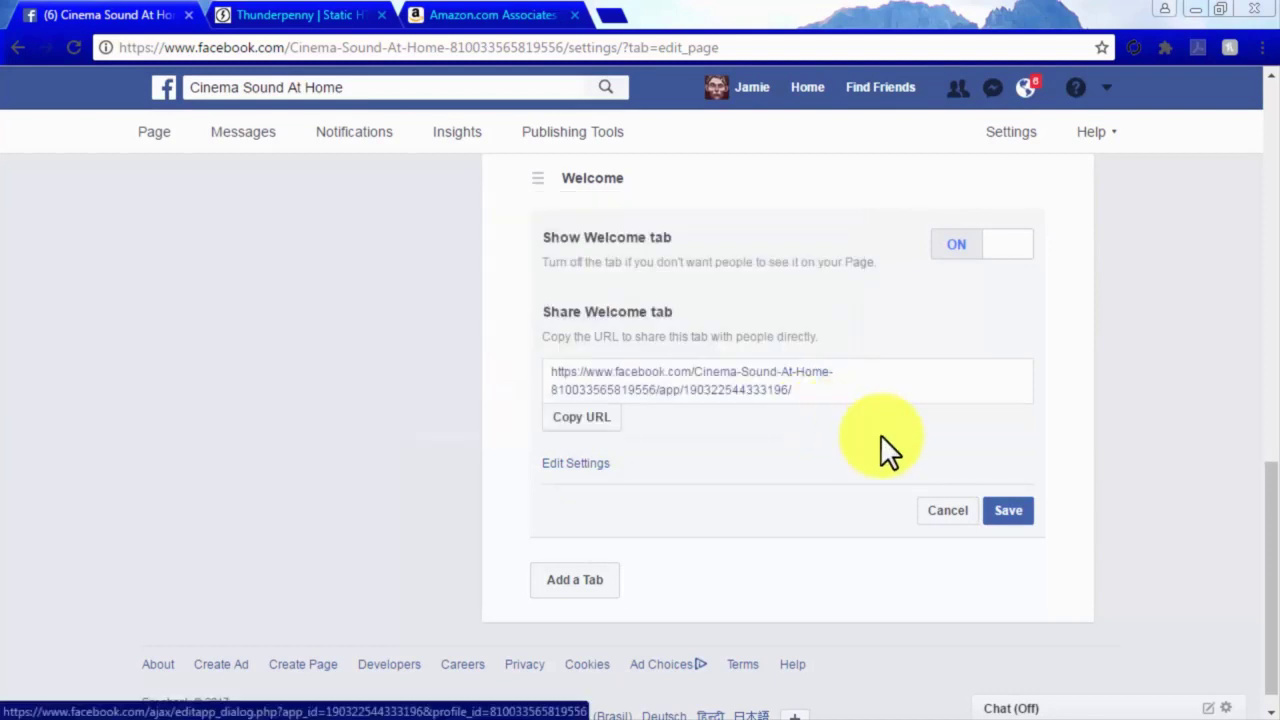
click(1012, 514)
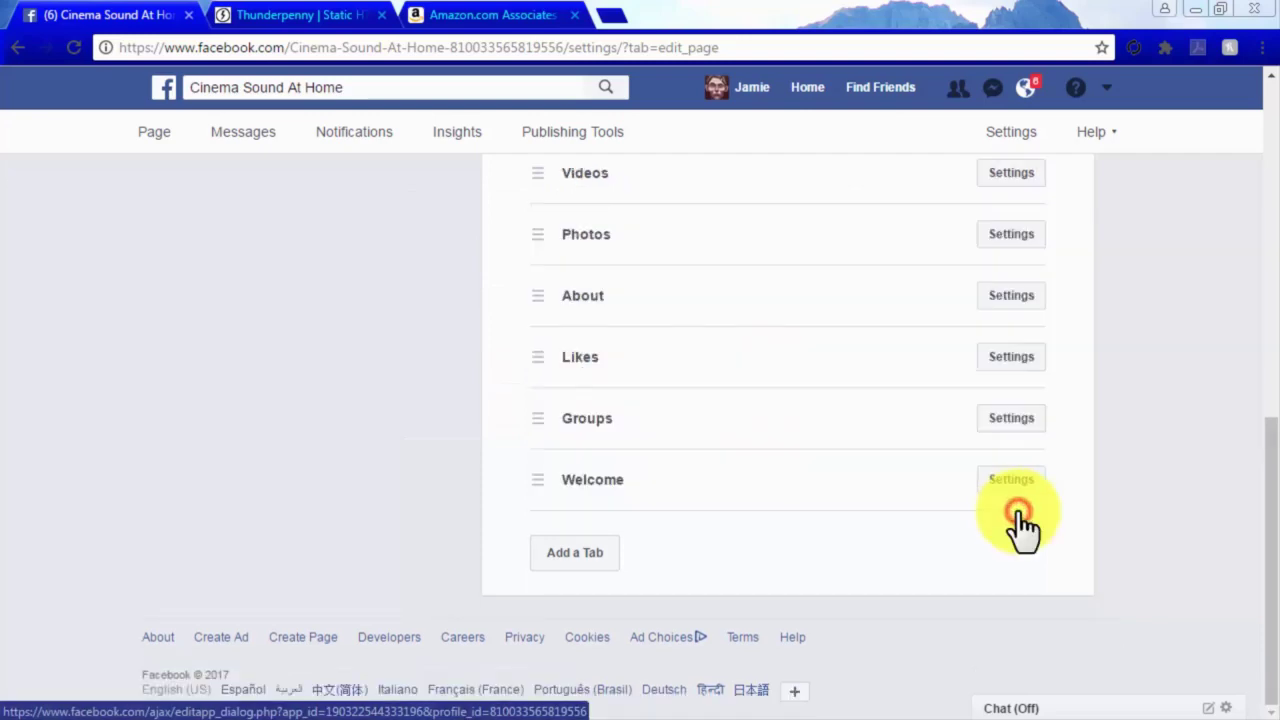
Return to the Cinema Sound At Home page and scroll down to its Store tab.
click(154, 133)
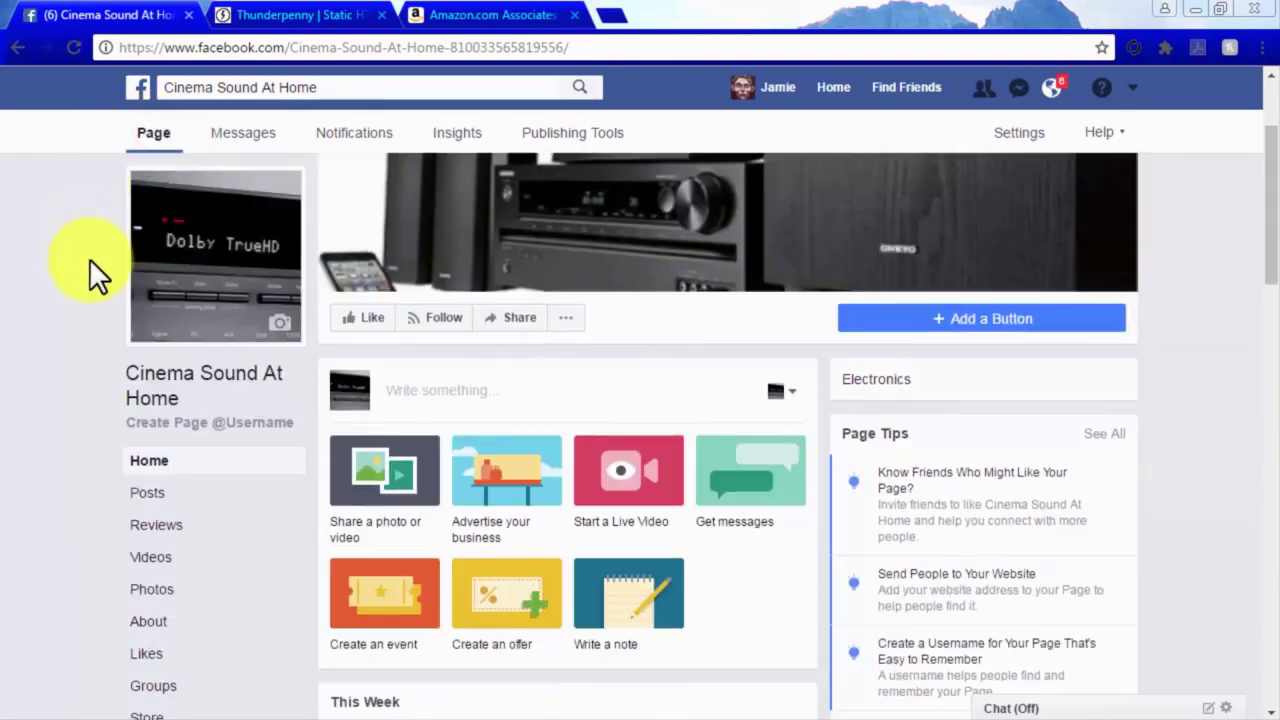
scroll(89, 258, down, 2)
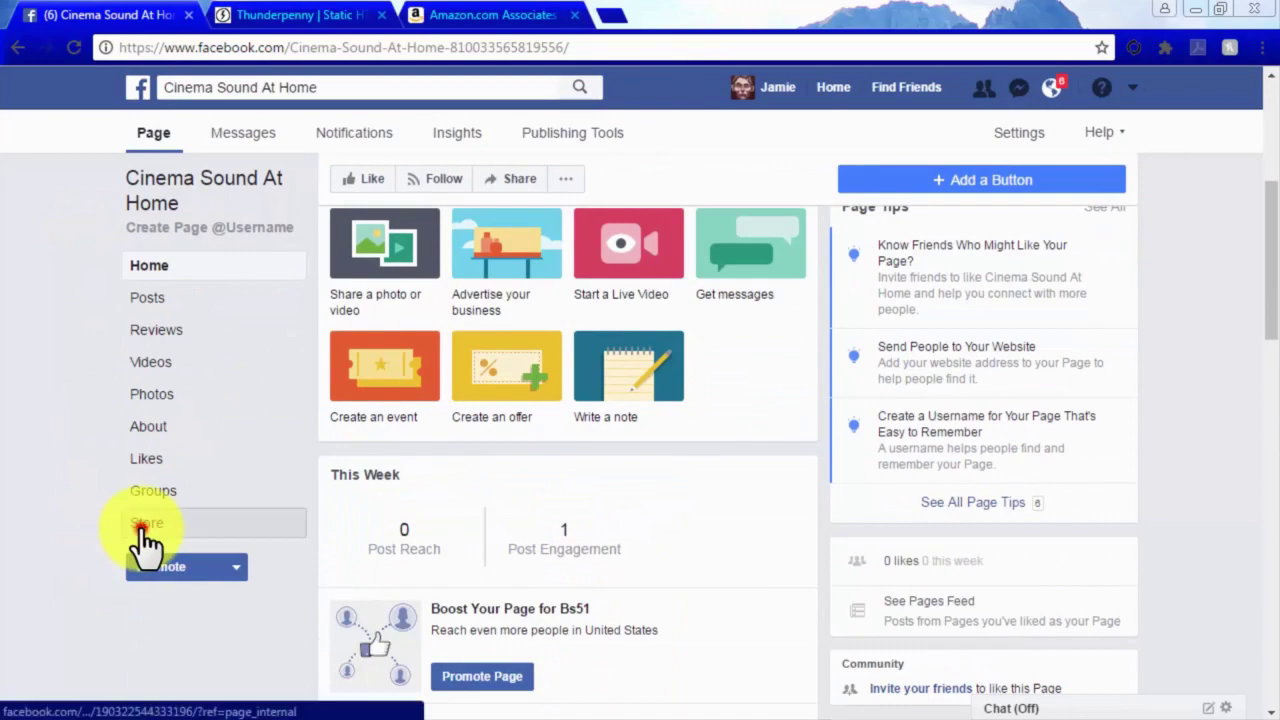
scroll(1165, 560, down, 5)
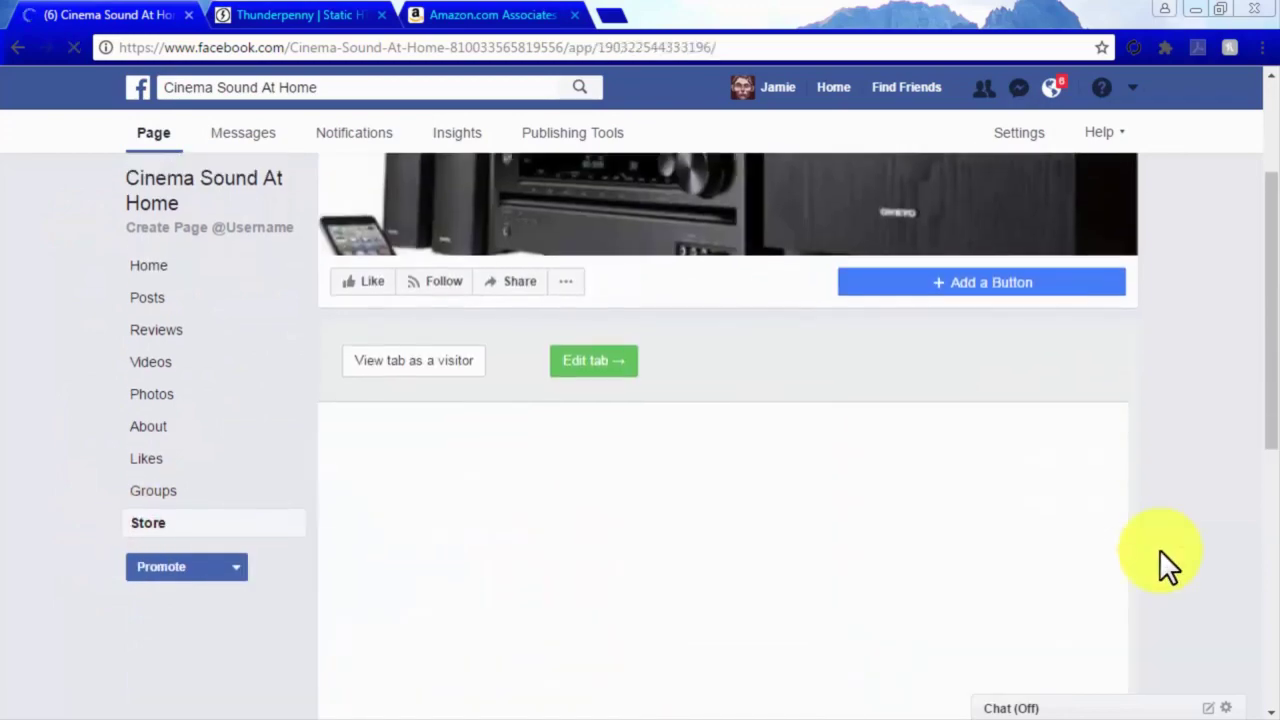